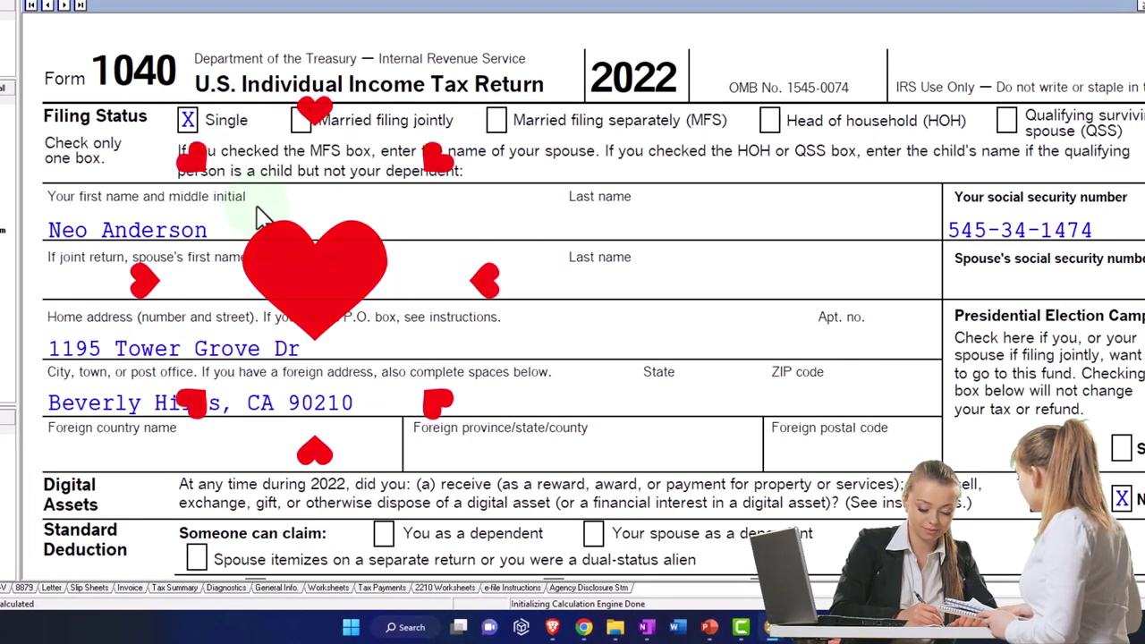
Browse the course categories, then expand the OneNote - Getting Started 2022 lesson list in the course tab.
scroll(256, 215, "down", 10)
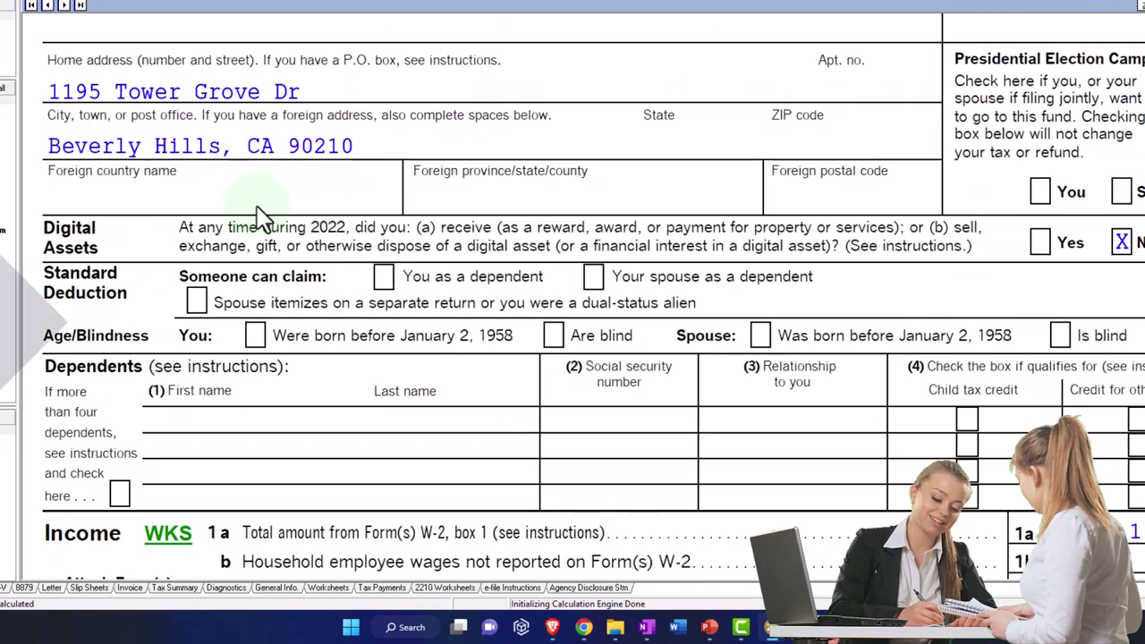
scroll(261, 218, "down", 3)
scroll(261, 218, "down", 3)
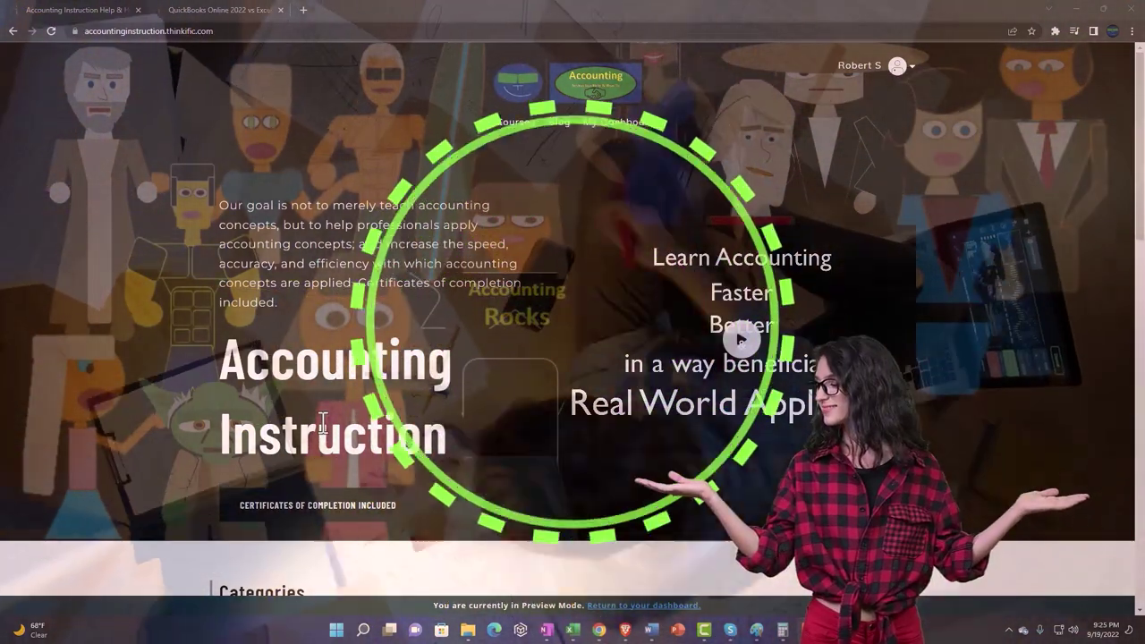
scroll(154, 499, "down", 3)
scroll(158, 498, "down", 3)
scroll(157, 497, "down", 3)
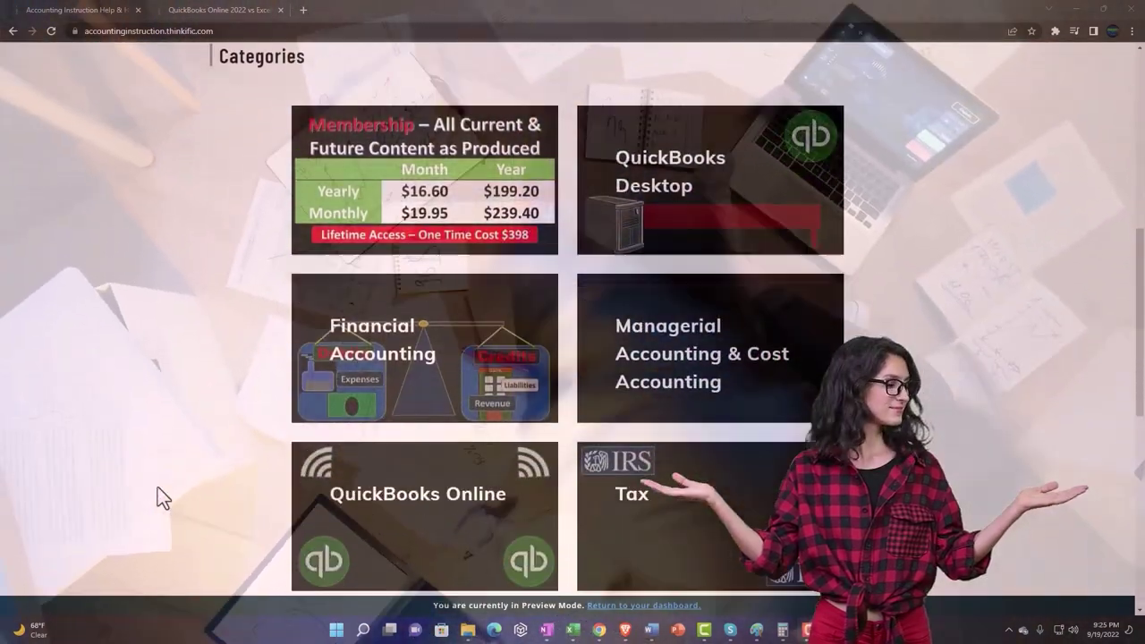
scroll(158, 497, "down", 1)
scroll(158, 487, "down", 1)
scroll(158, 488, "down", 2)
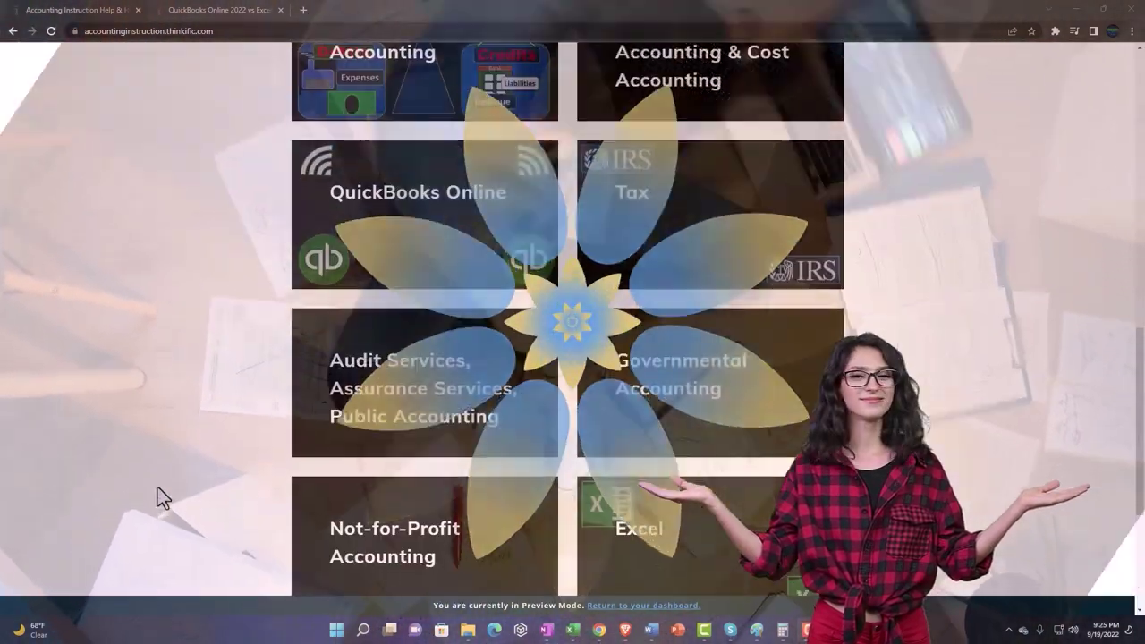
scroll(157, 487, "down", 2)
scroll(158, 488, "down", 1)
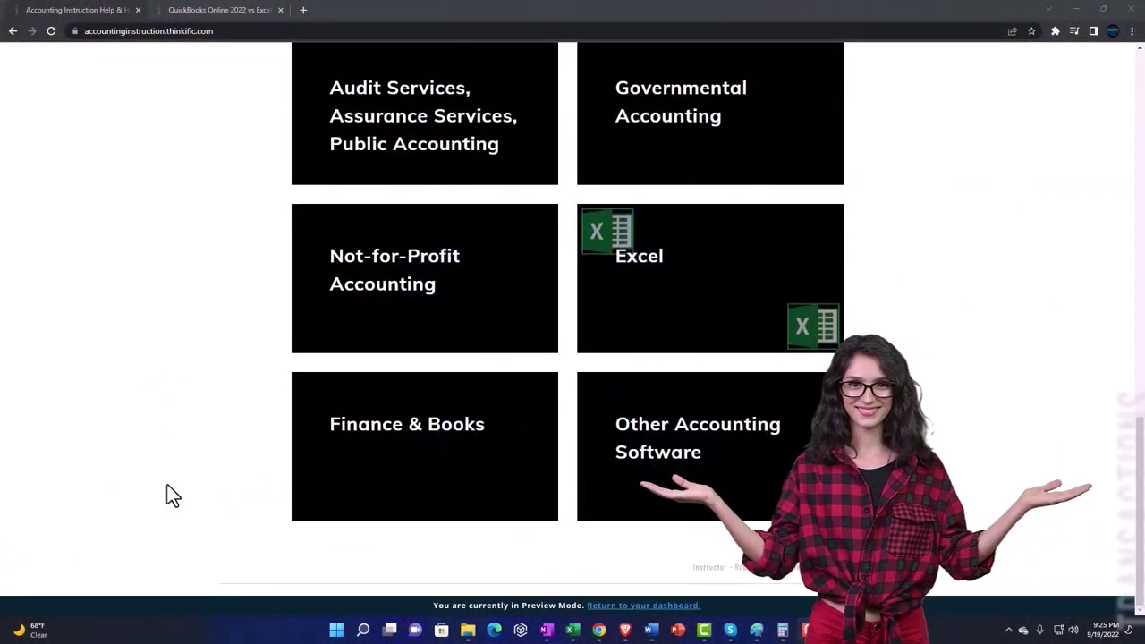
left_click(208, 13)
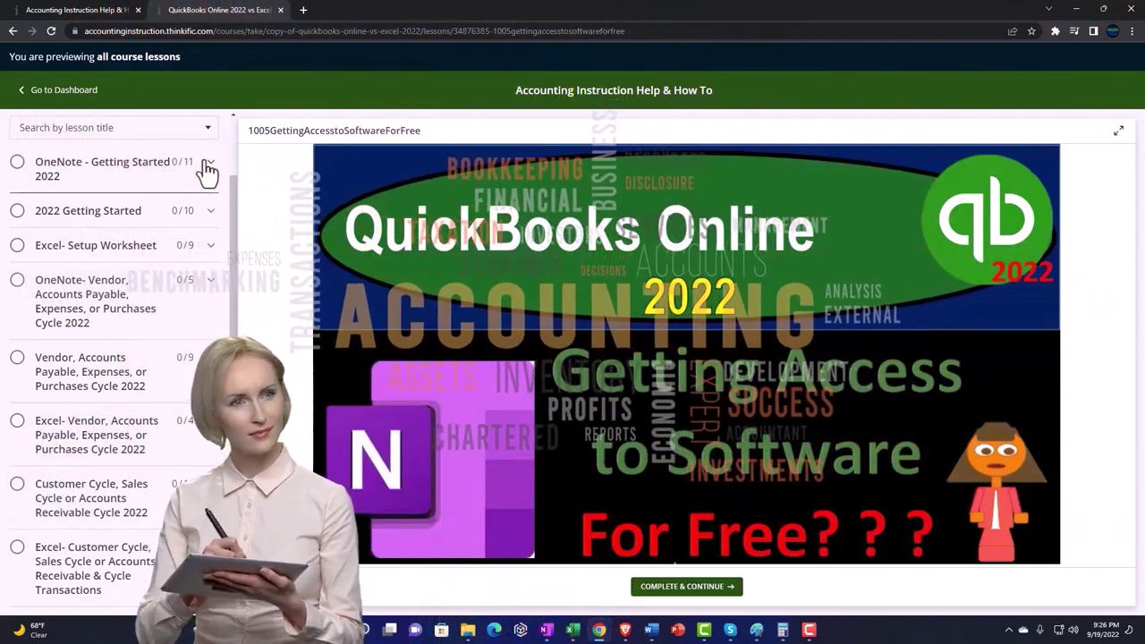
left_click(206, 167)
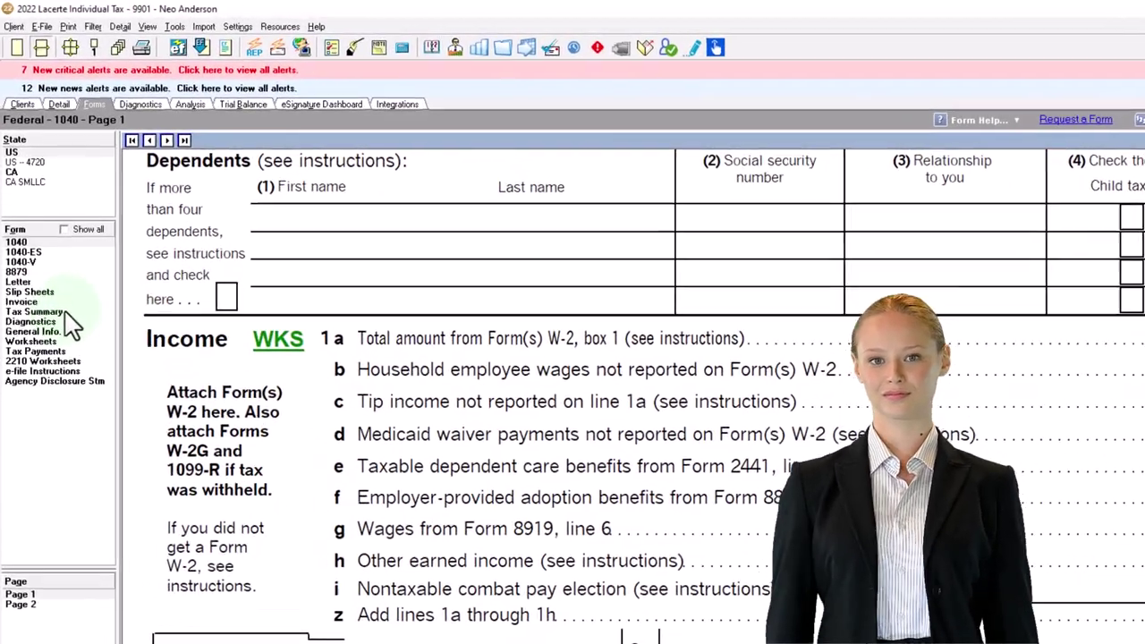
Review Lacerte's tax summary (taxable income 87,050, tax 14,774), then return to Form 1040 and switch to Excel.
left_click(50, 246)
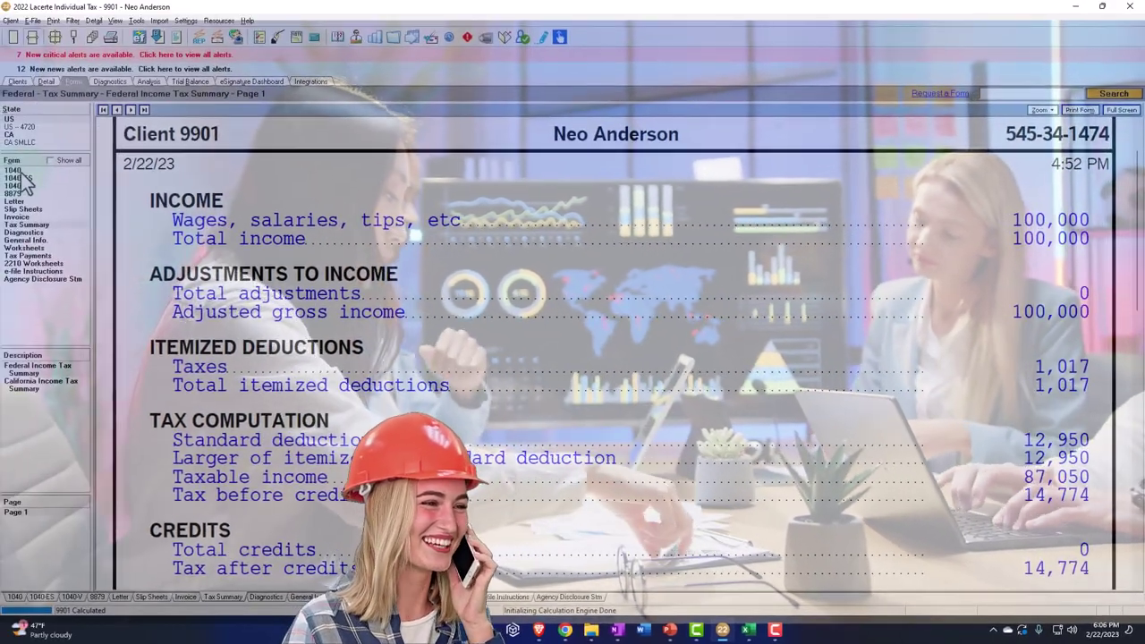
left_click(4, 170)
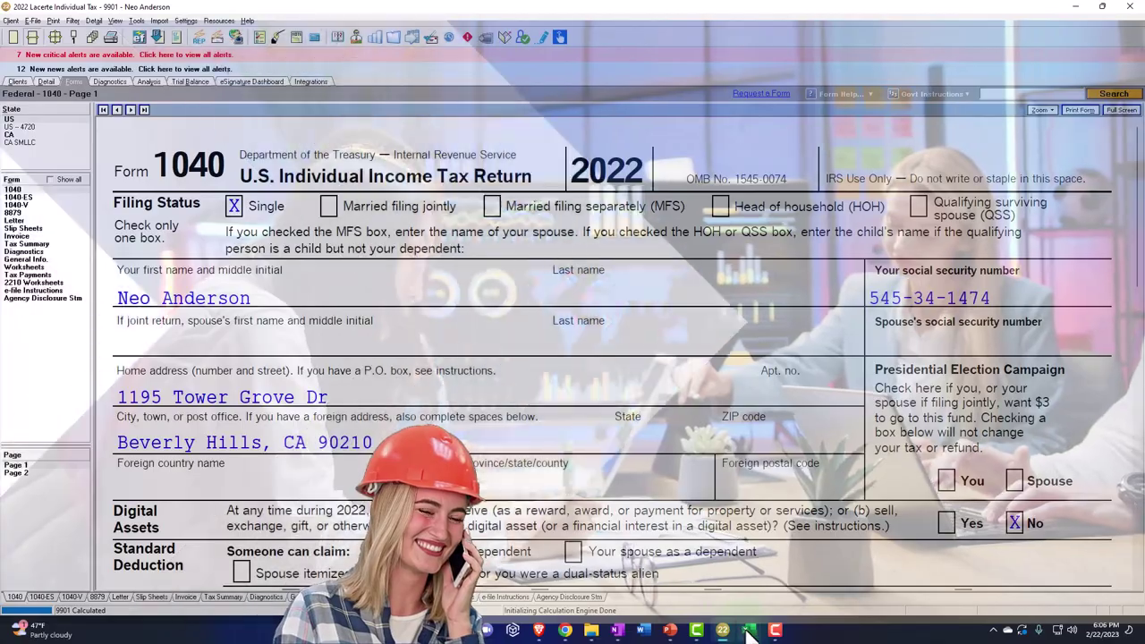
mouse_move(748, 630)
left_click(742, 448)
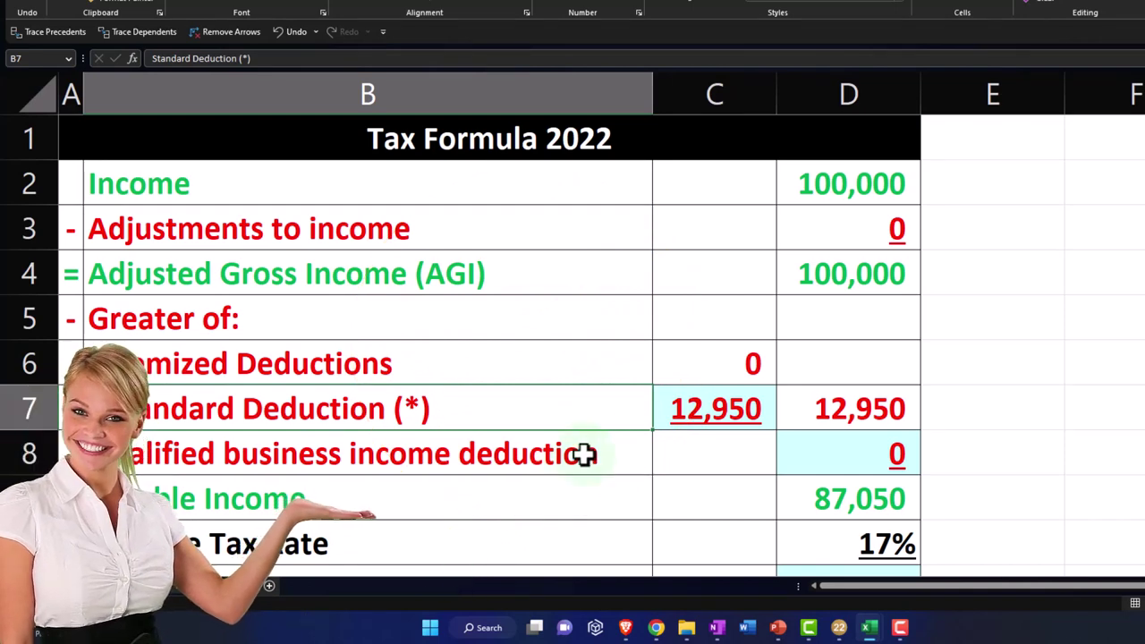
left_click(811, 195)
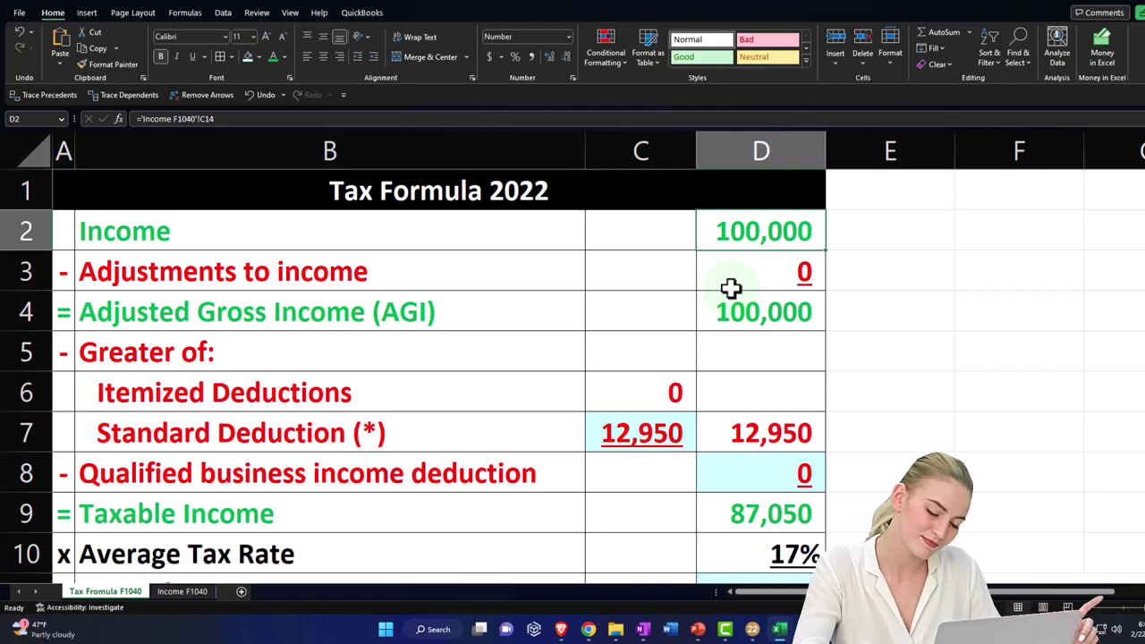
left_click(752, 629)
scroll(635, 439, "down", 5)
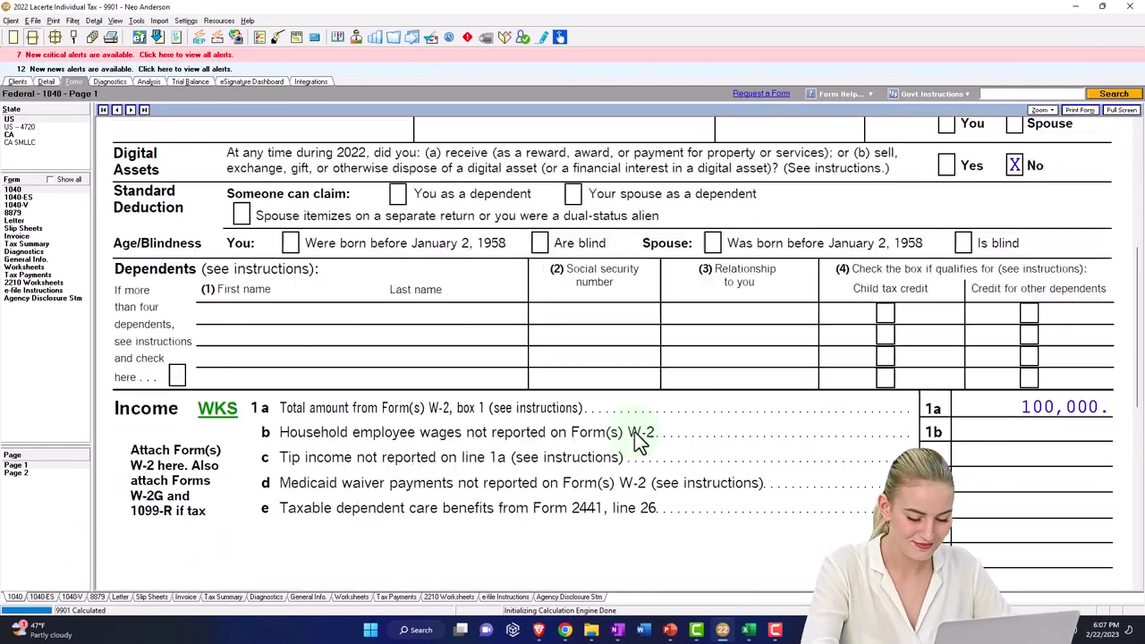
scroll(634, 432, "down", 4)
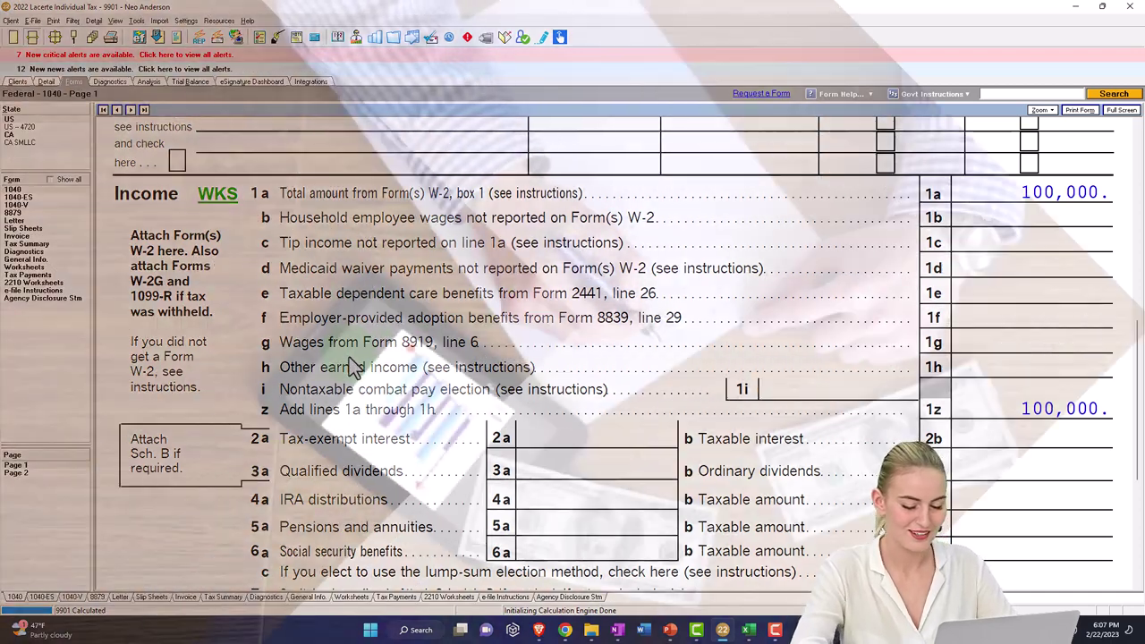
scroll(355, 367, "down", 1)
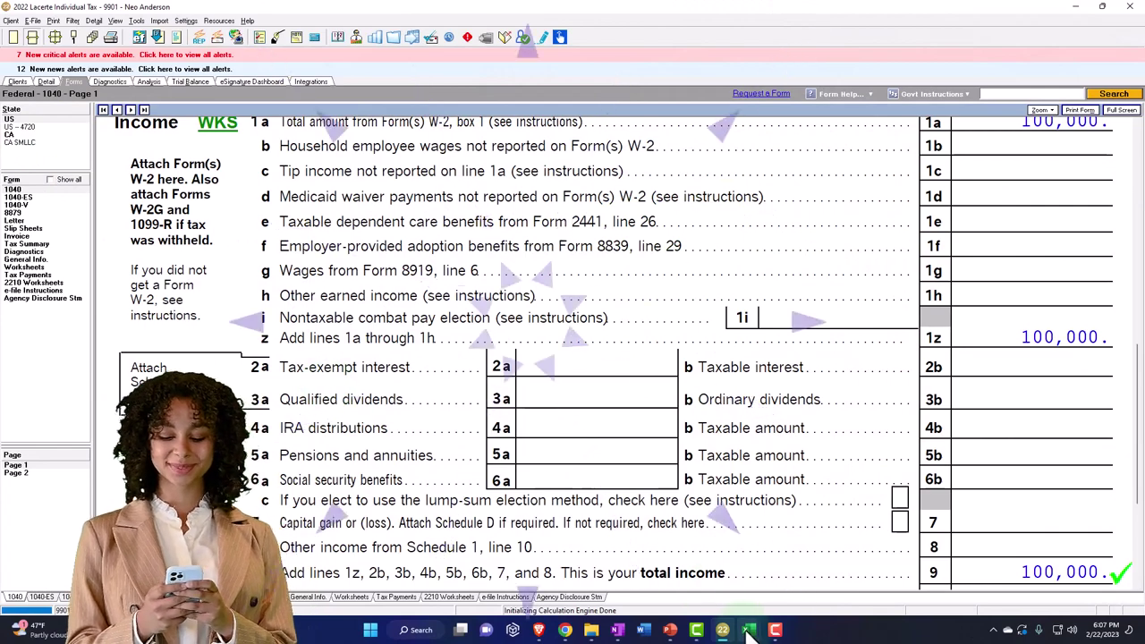
mouse_move(749, 629)
left_click(783, 447)
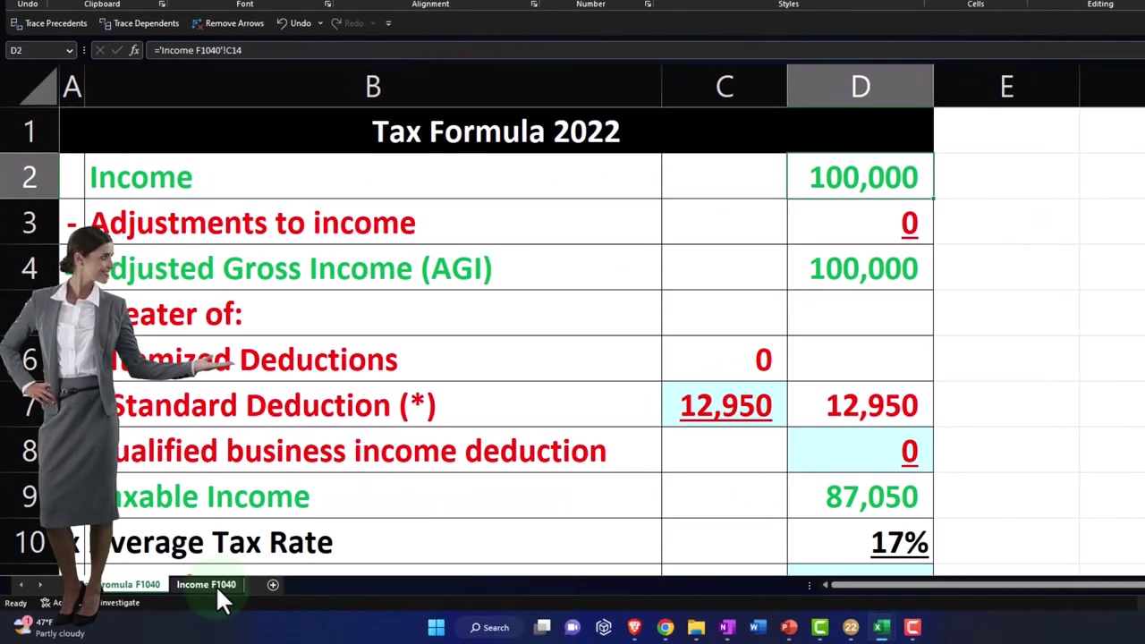
On the Income F1040 sheet, give the W-2 heading cells A1:B1 a black fill and white text.
left_click(216, 585)
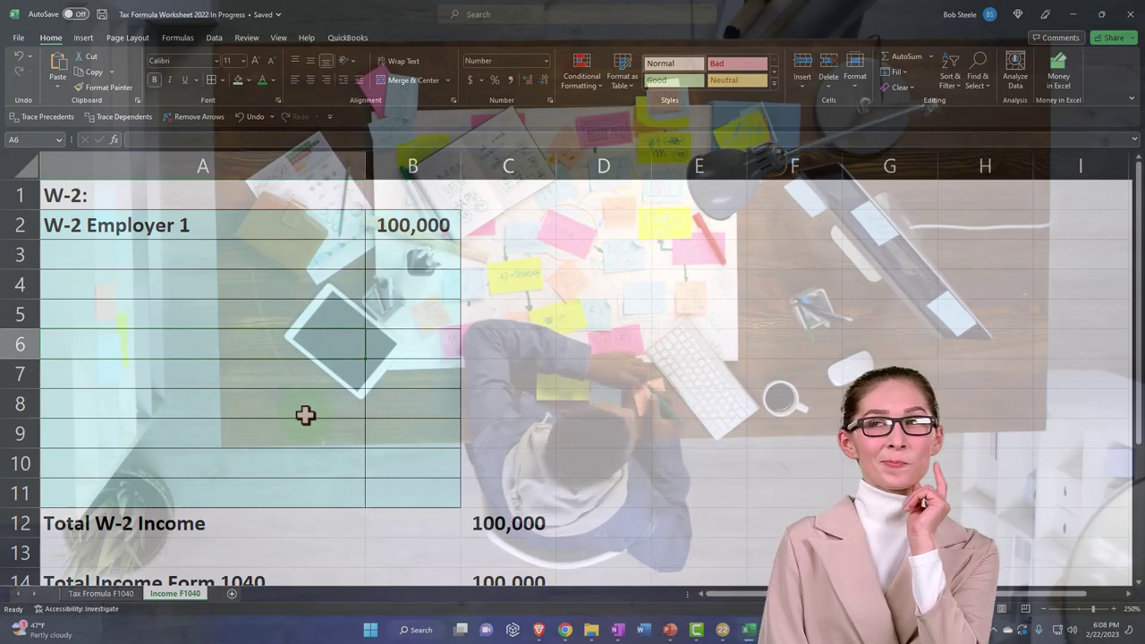
left_click(105, 195)
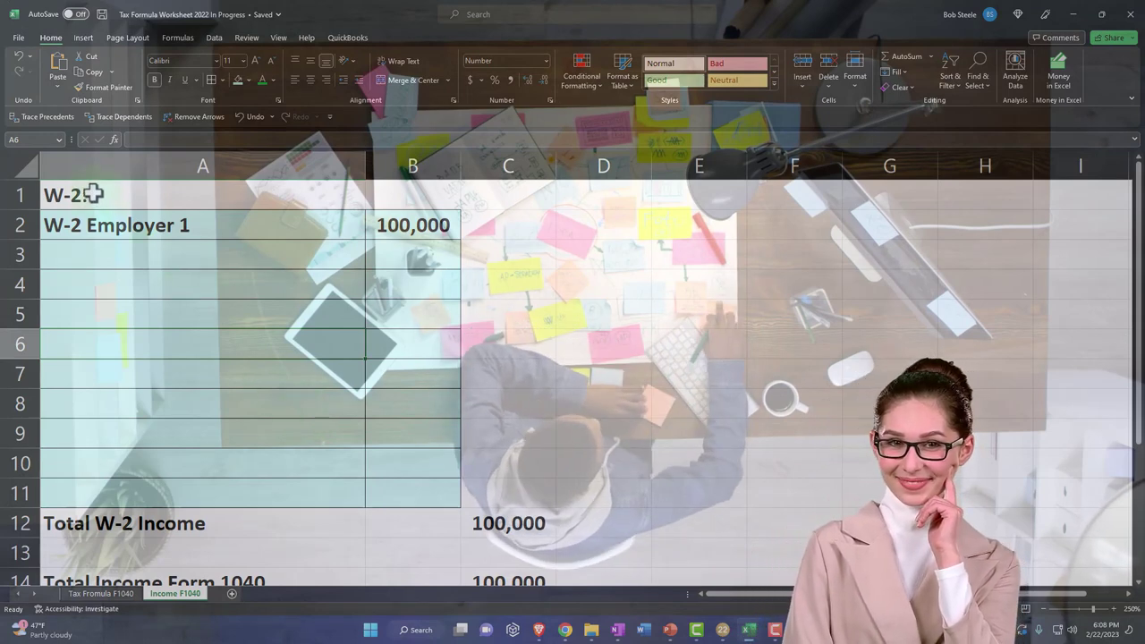
left_click_drag(306, 194, 396, 203)
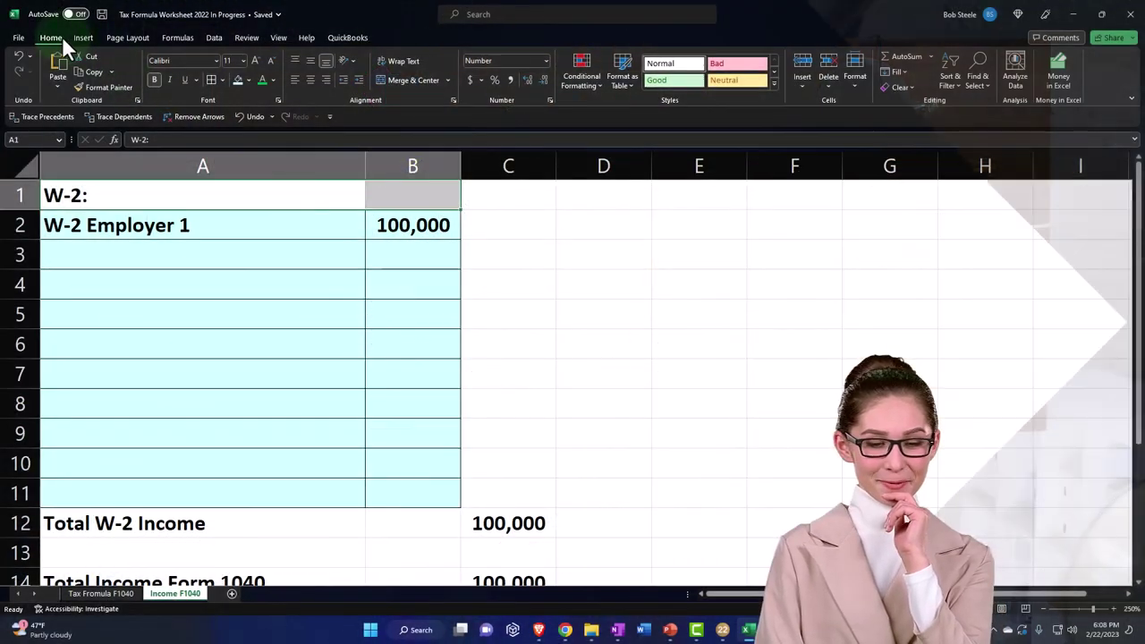
left_click(247, 79)
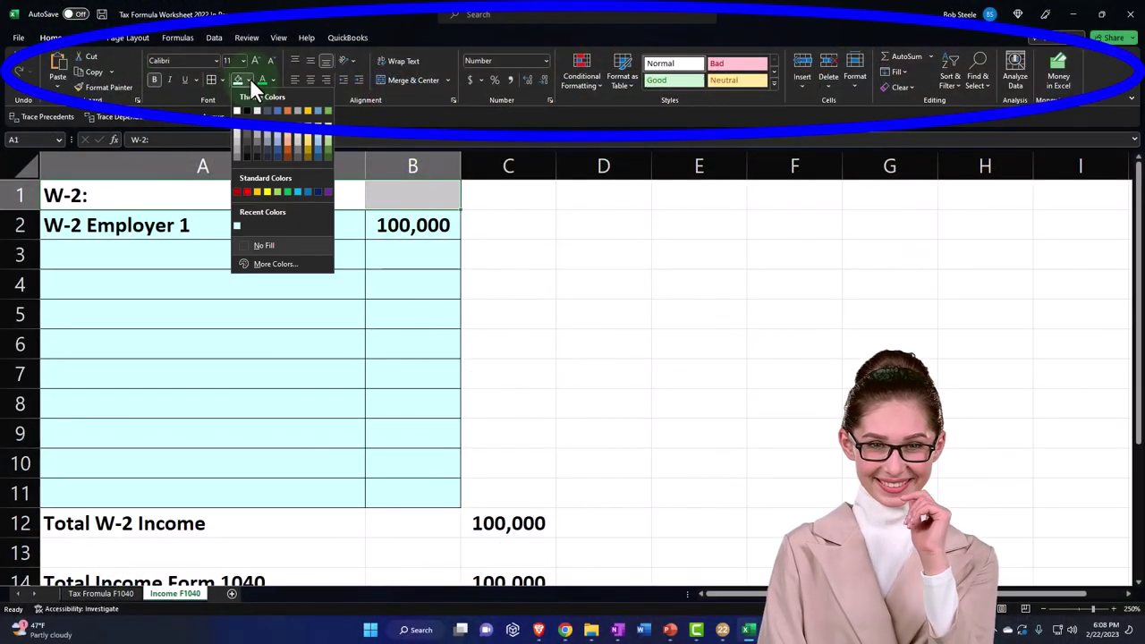
left_click(248, 110)
left_click(272, 79)
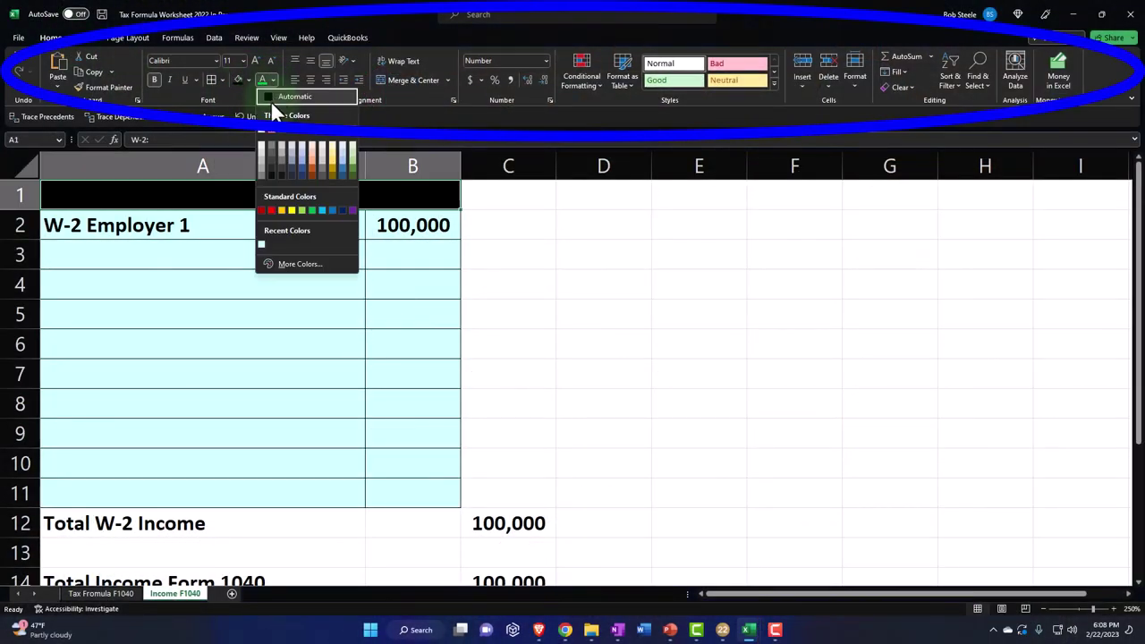
left_click(262, 141)
scroll(246, 362, "down", 2)
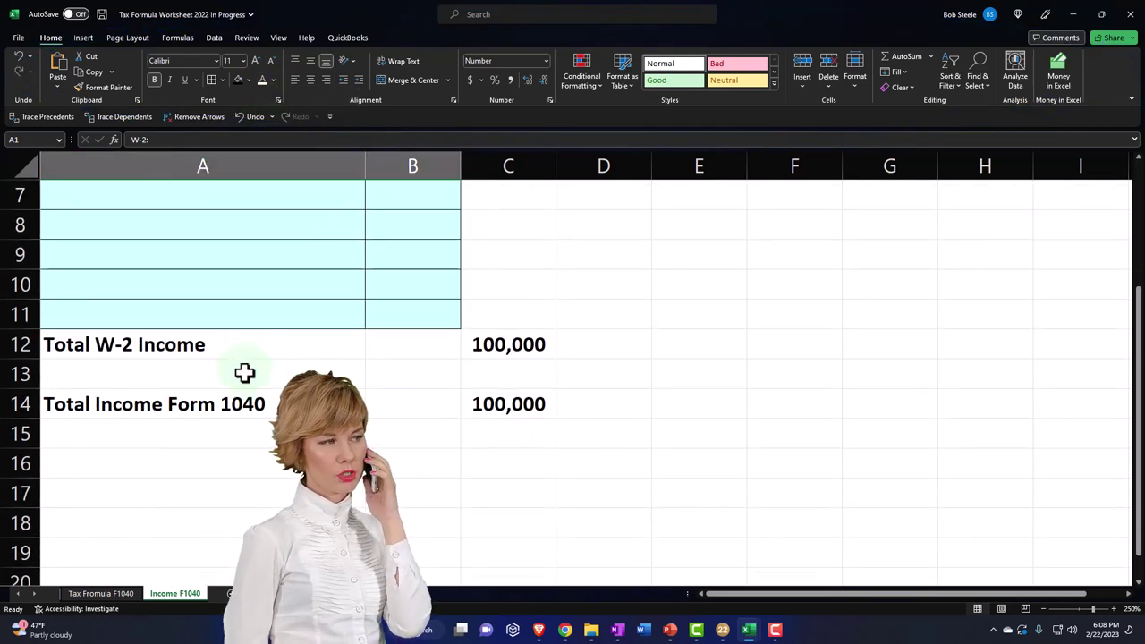
left_click(484, 408)
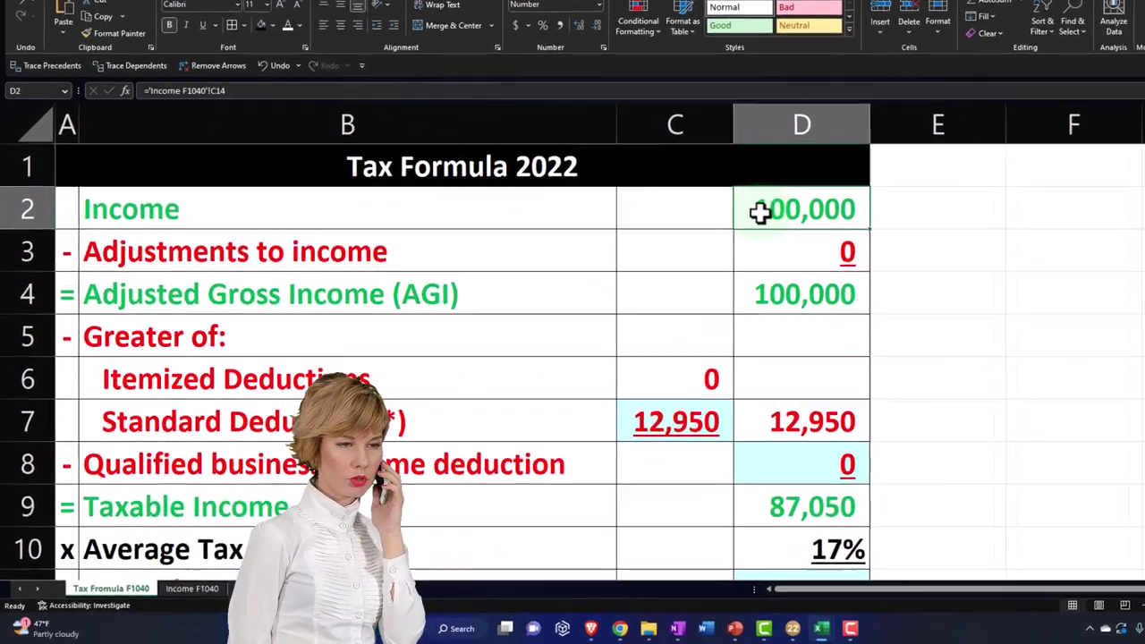
Move down to D3 in Excel, then jump from Lacerte's Form 1040 line 10 to its input screen.
key("Down")
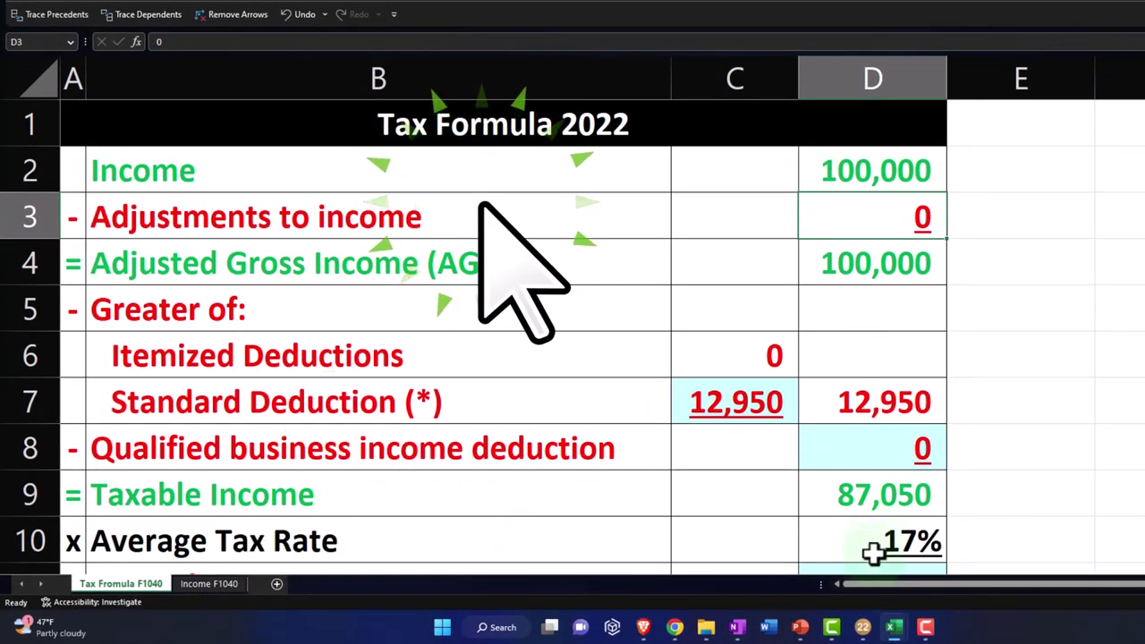
left_click(863, 629)
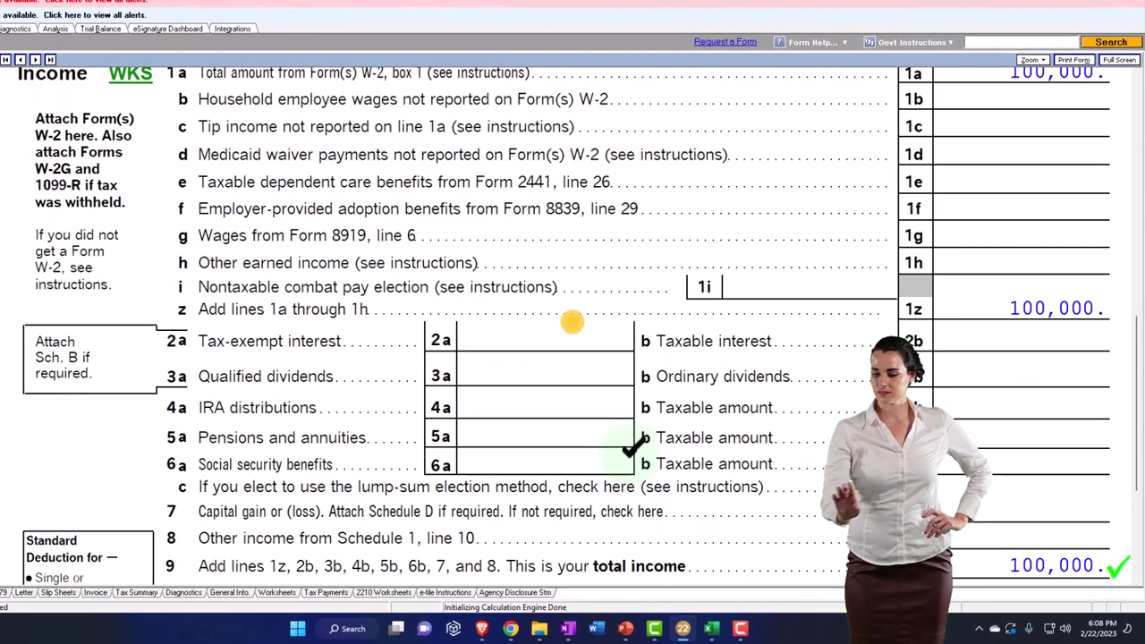
scroll(570, 475, "down", 2)
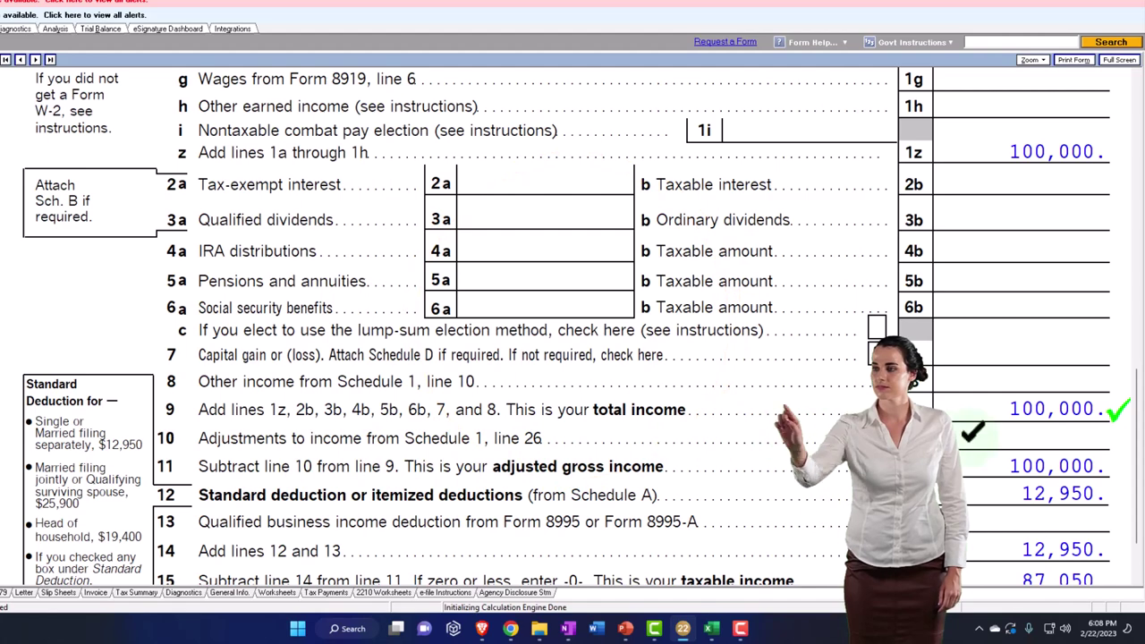
right_click(960, 442)
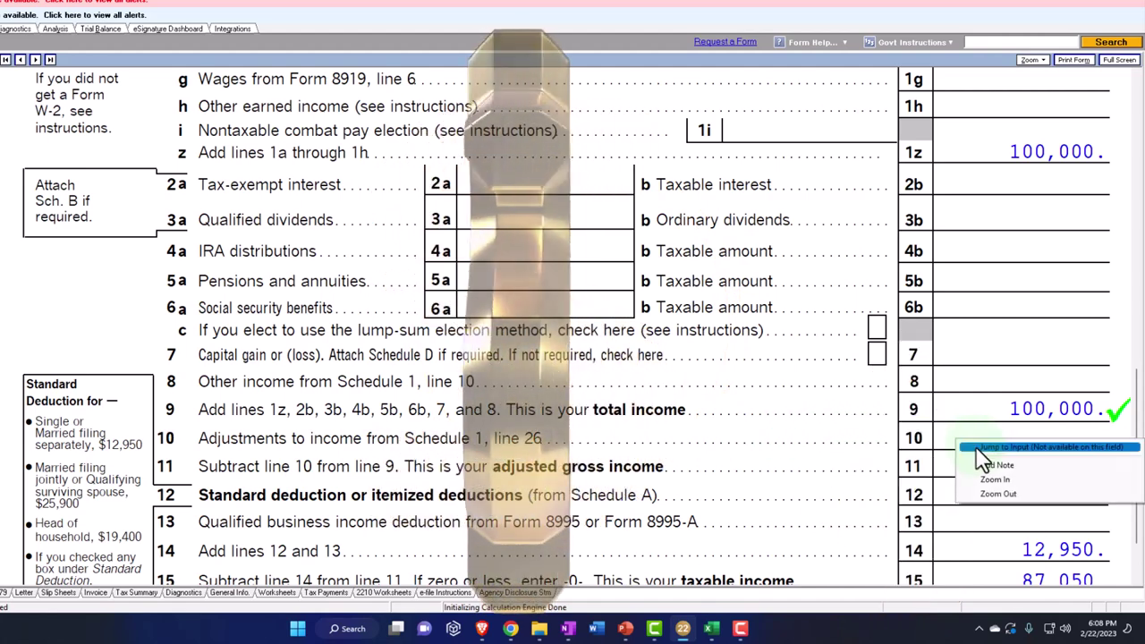
right_click(980, 431)
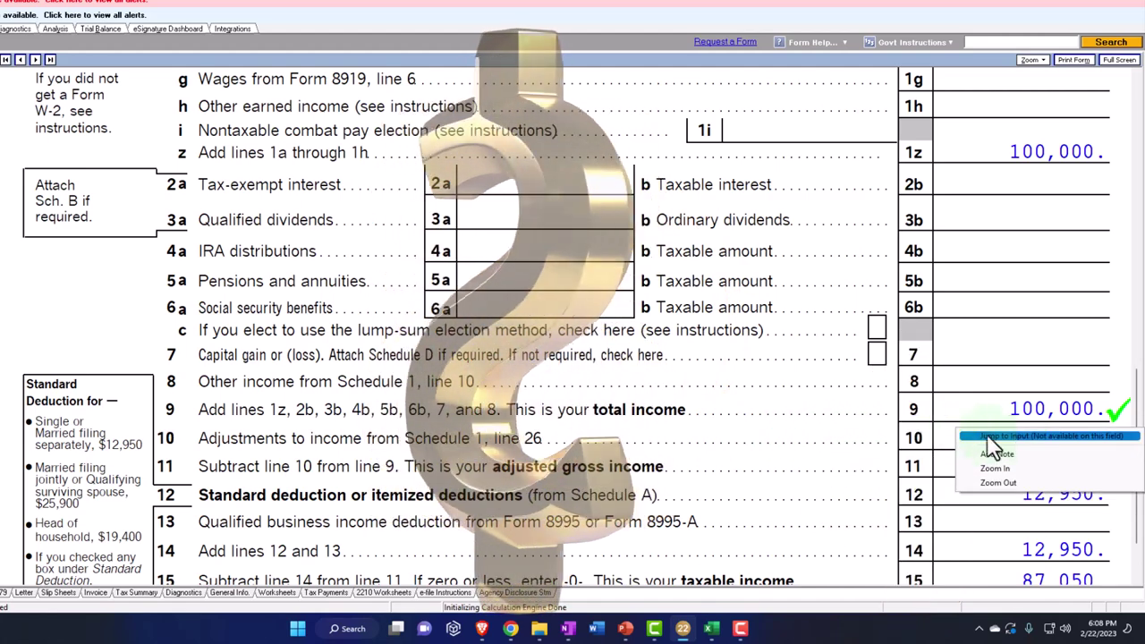
right_click(1030, 441)
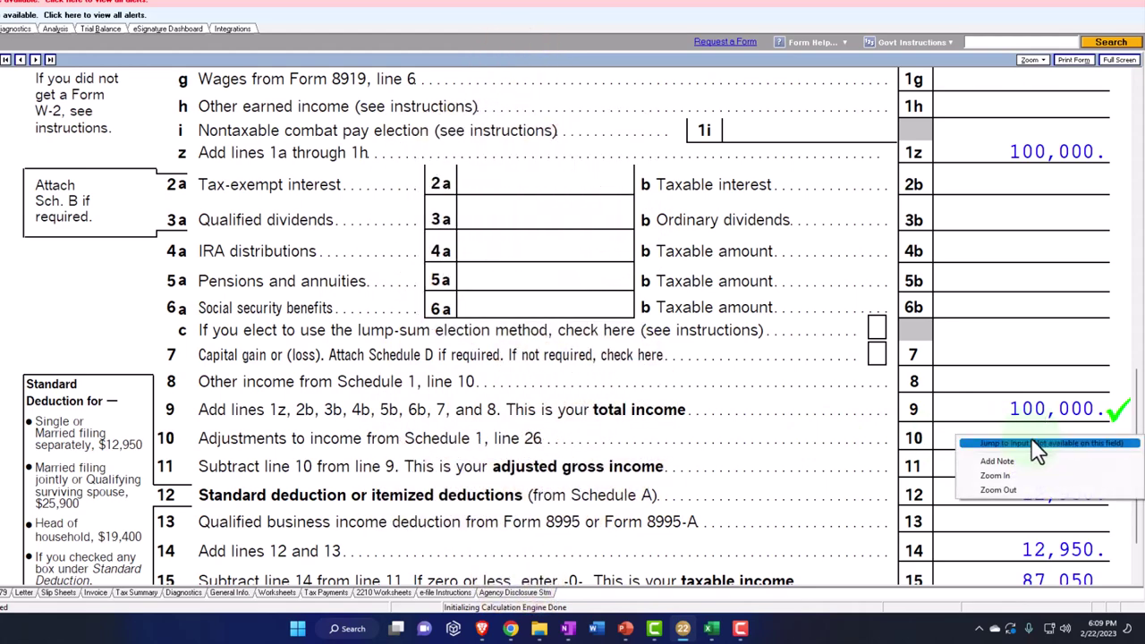
left_click(1033, 448)
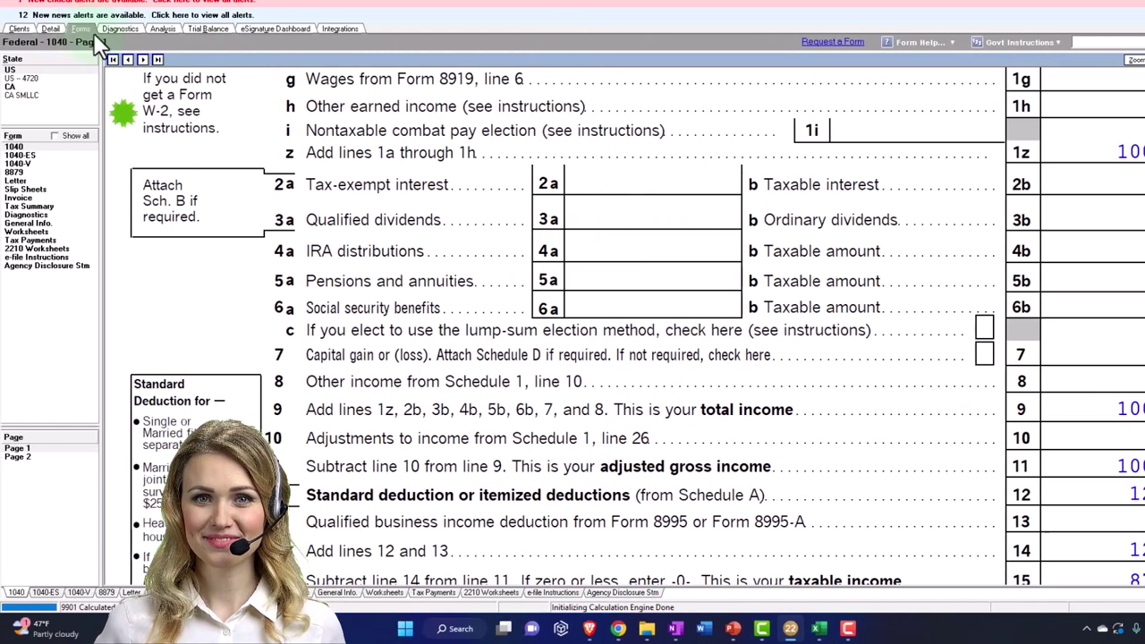
Open the Adjustments to Income input screen, then return to Form 1040 showing the 6,000 adjustment and 94,000 AGI.
left_click(51, 29)
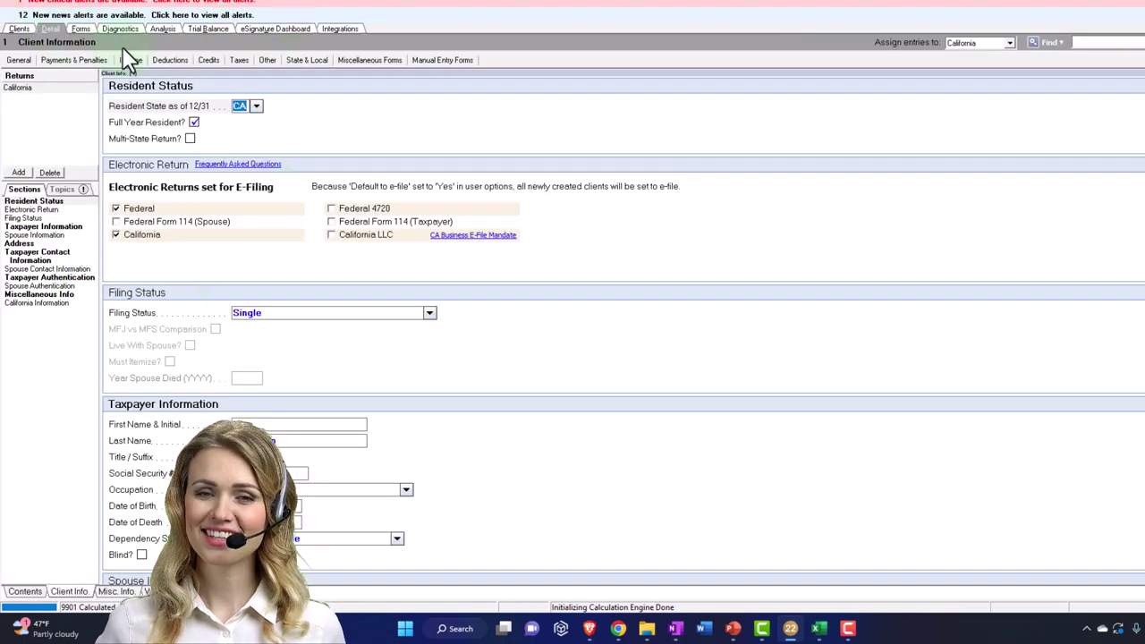
left_click(174, 61)
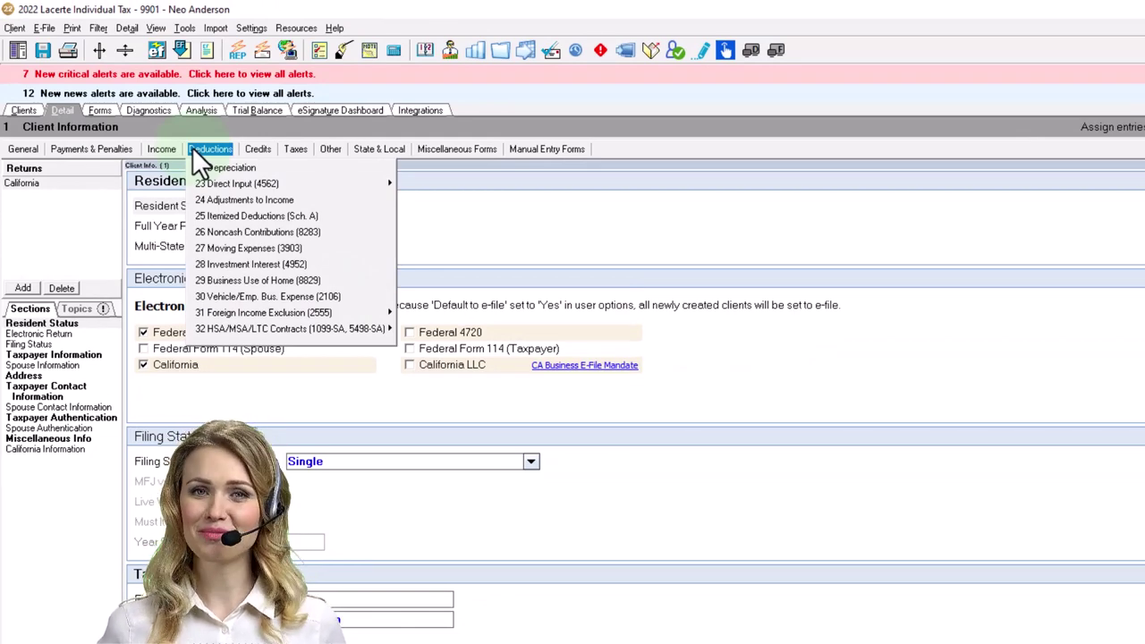
left_click(199, 150)
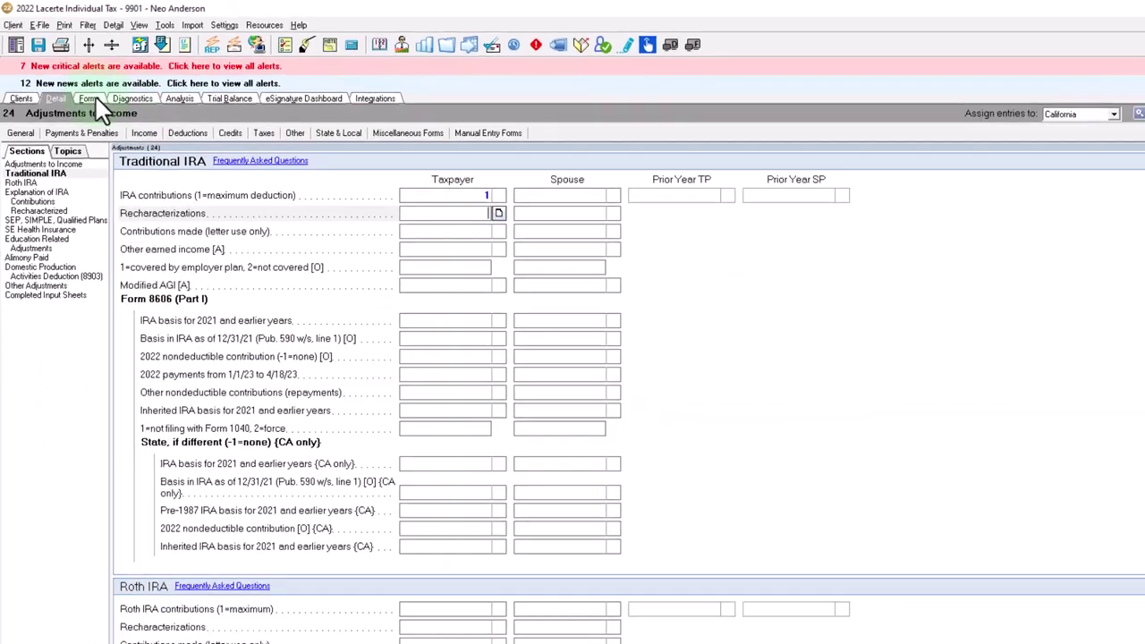
left_click(99, 110)
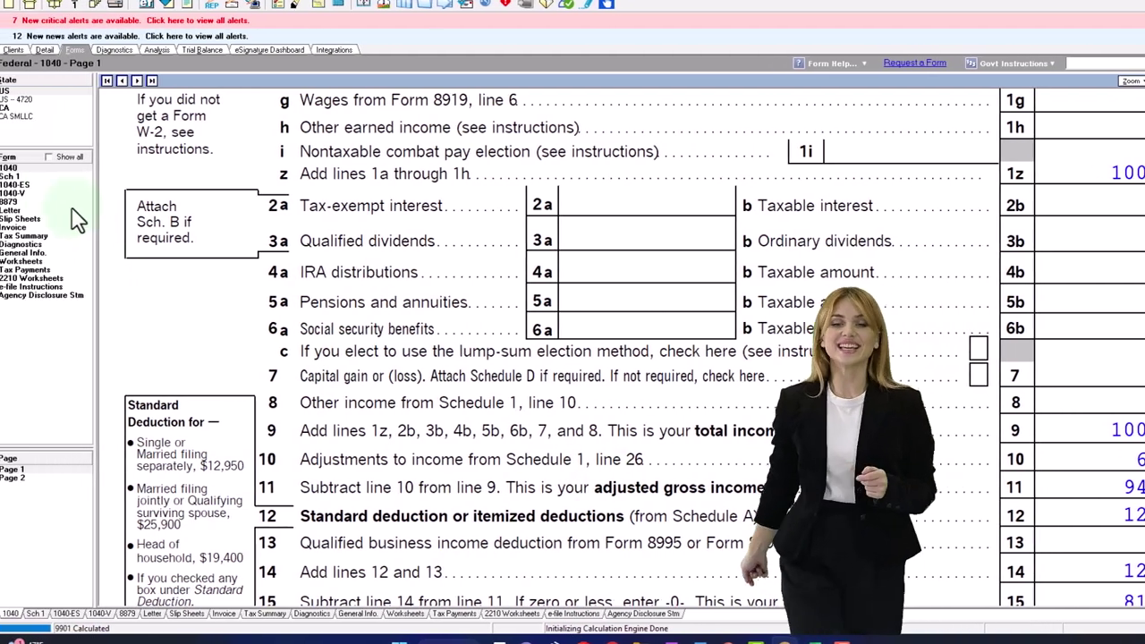
Review Schedule 1 page 2, Part II, including the 6,000 IRA deduction on line 20.
left_click(15, 178)
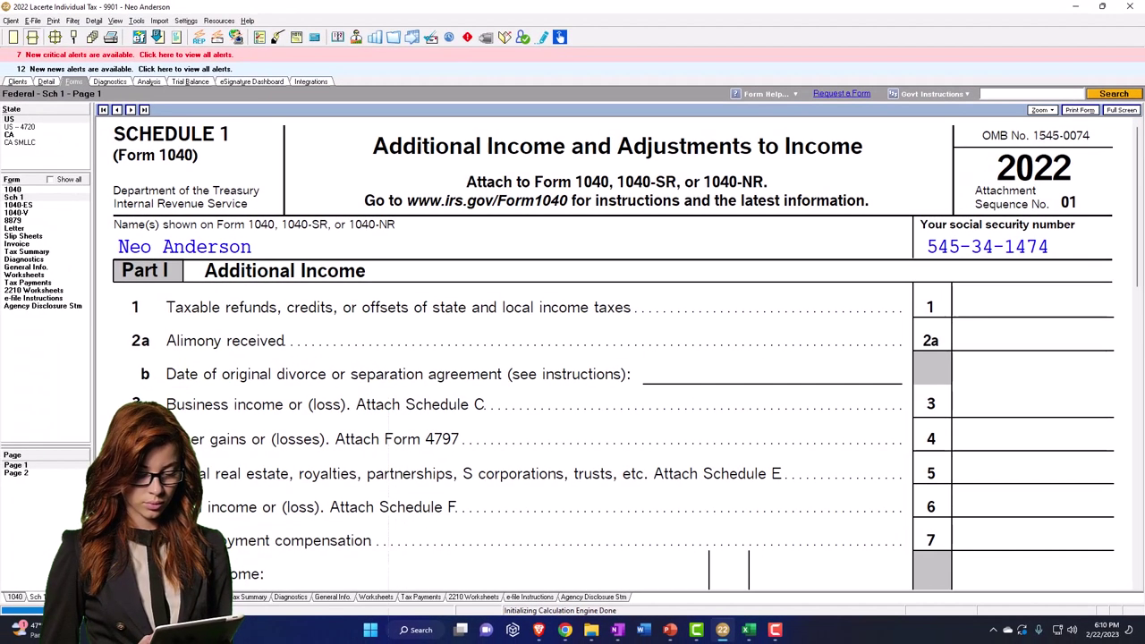
left_click(42, 476)
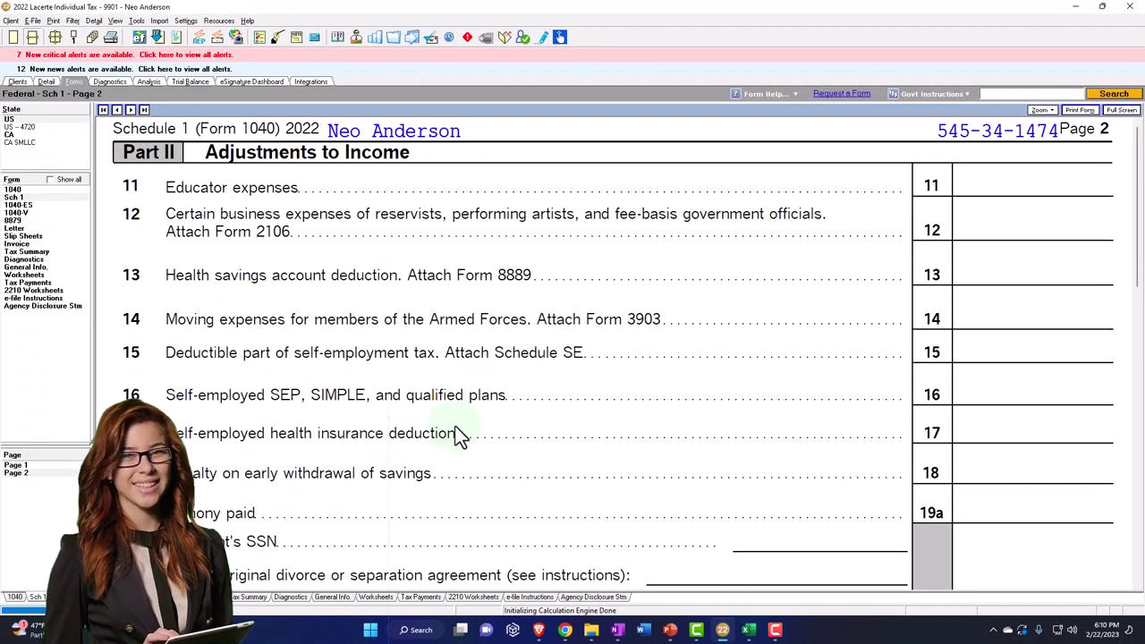
scroll(461, 432, "down", 3)
scroll(461, 432, "down", 2)
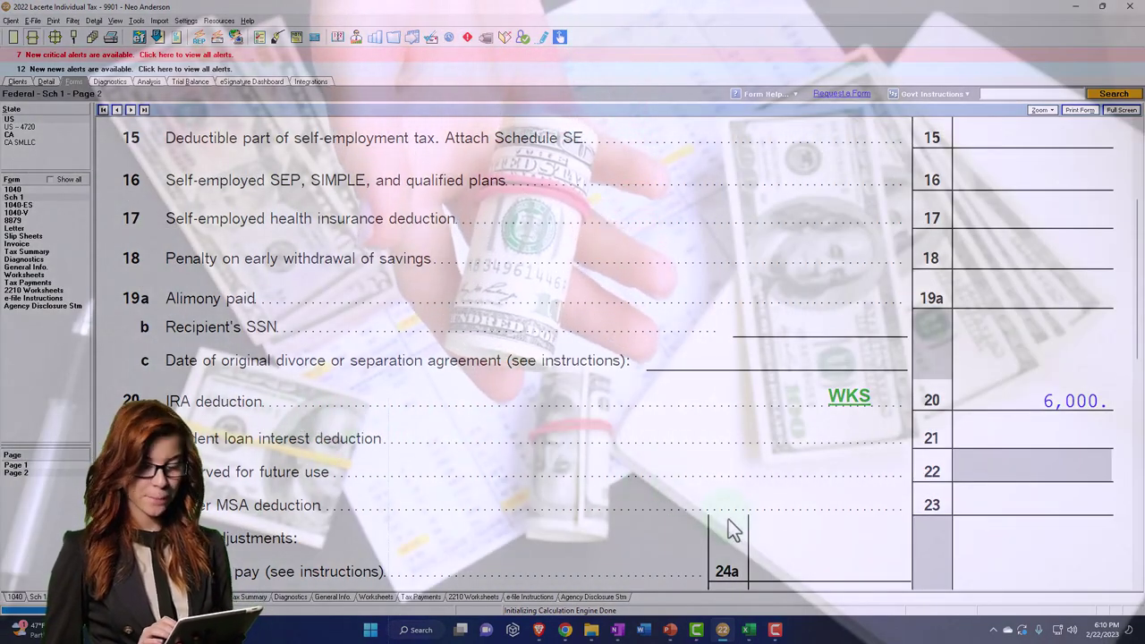
scroll(487, 417, "up", 2)
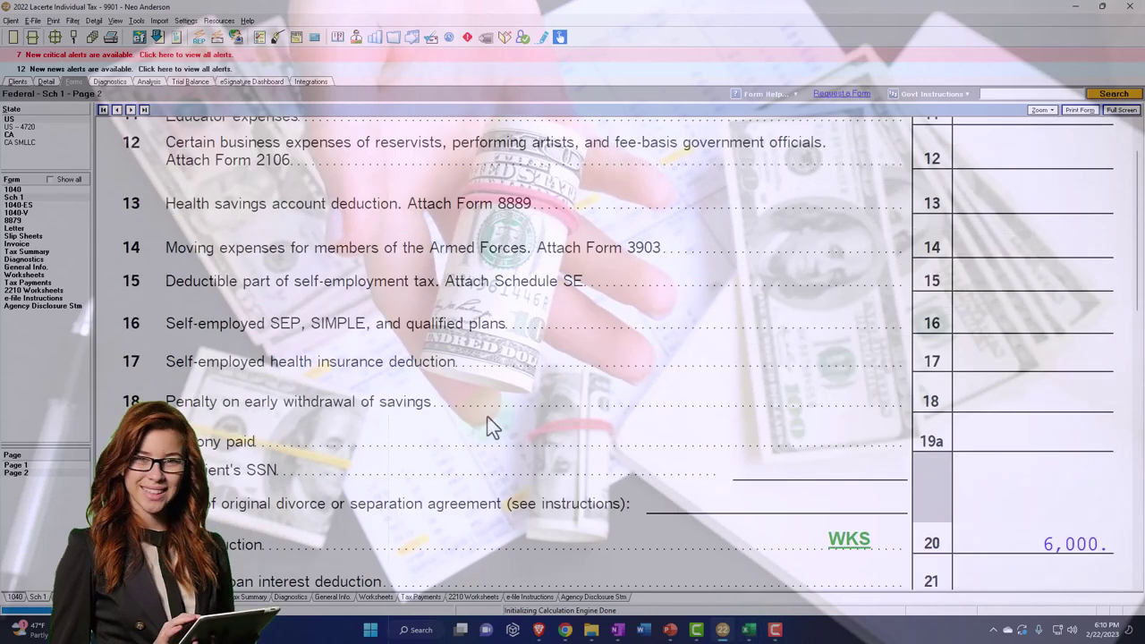
scroll(487, 417, "up", 3)
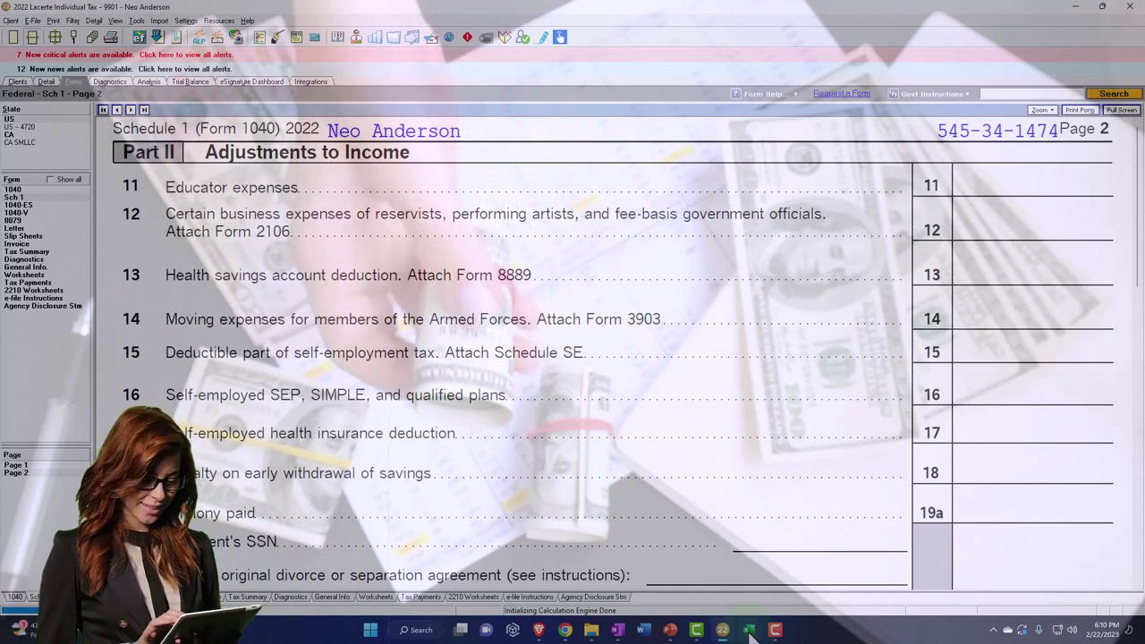
In Excel, insert a sheet after Income F1040 and name it 'Adj to Income Sch. 1'.
mouse_move(749, 630)
left_click(784, 573)
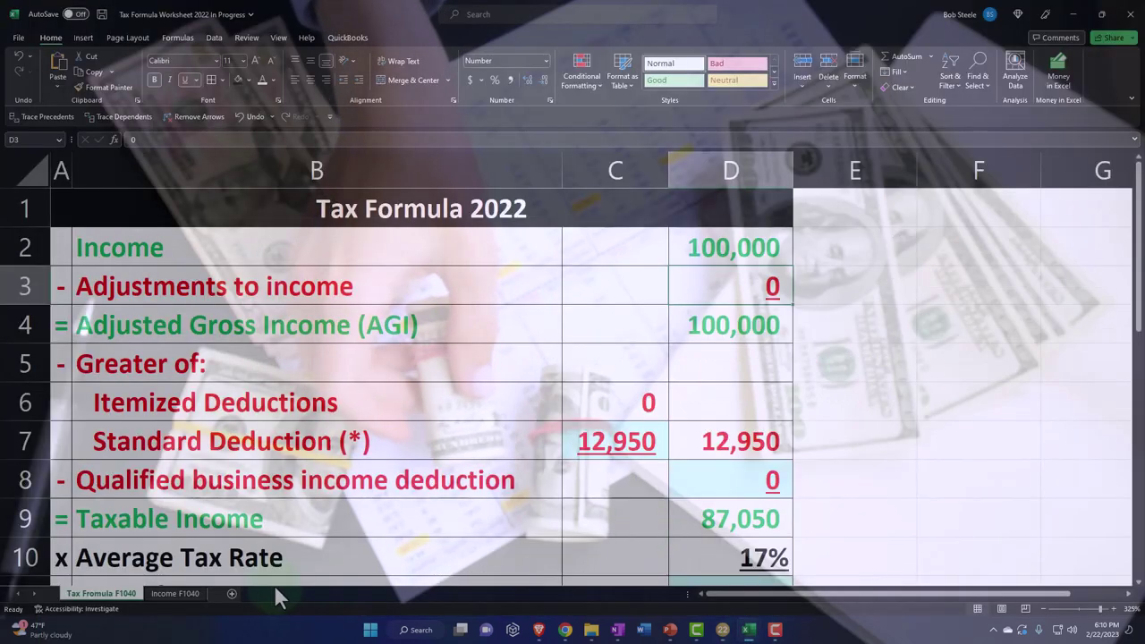
left_click(235, 594)
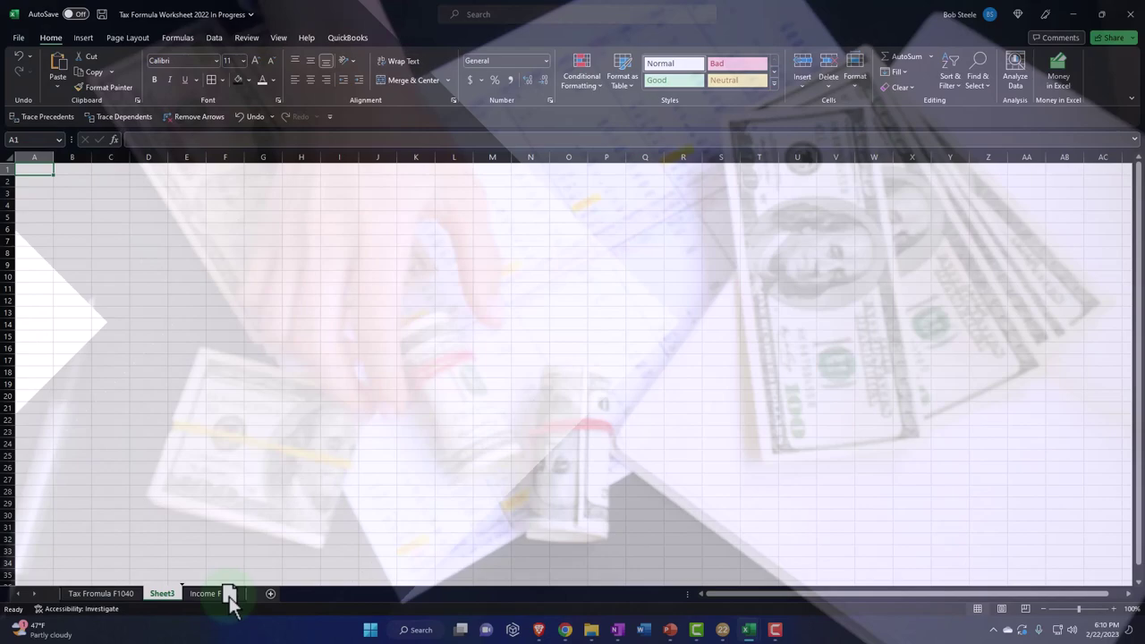
left_click_drag(168, 592, 256, 595)
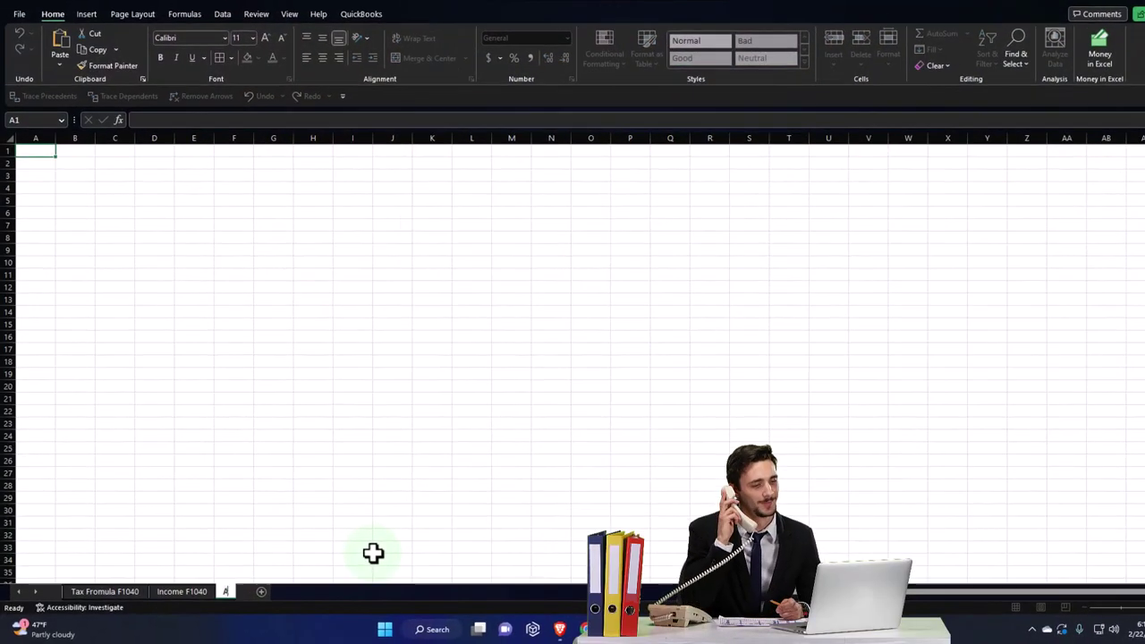
type("Adj to Income Sch. 1")
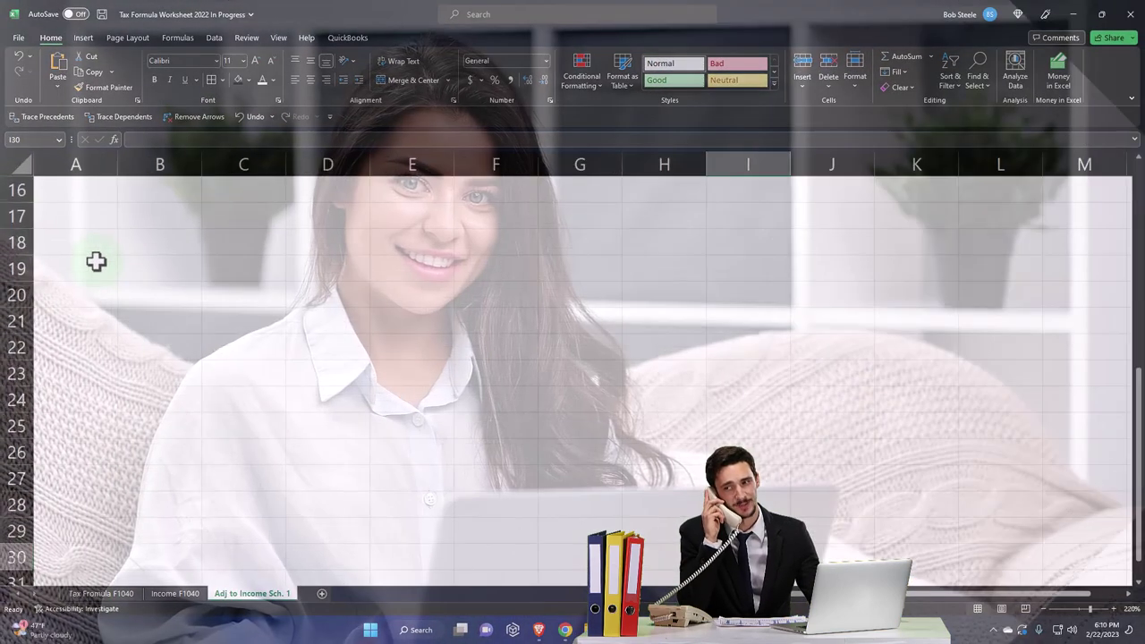
scroll(95, 261, "up", 2, "ctrl")
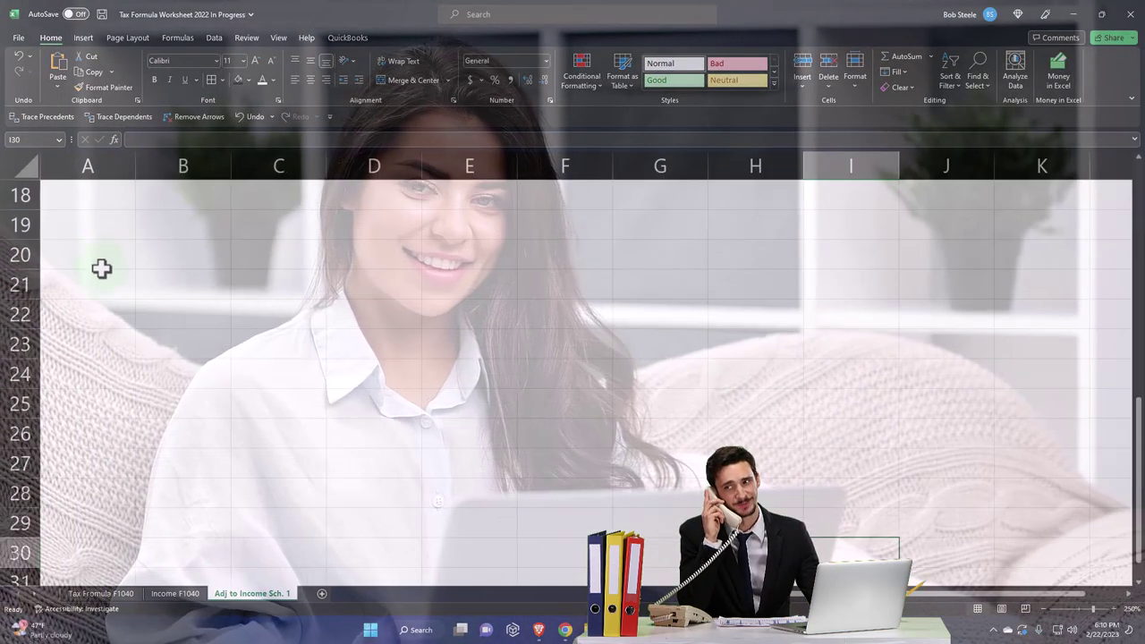
scroll(100, 268, "up", 5)
scroll(112, 296, "up", 1)
Format all cells as Currency with 0 decimals, symbol None, and red parenthesised negatives.
left_click(79, 188)
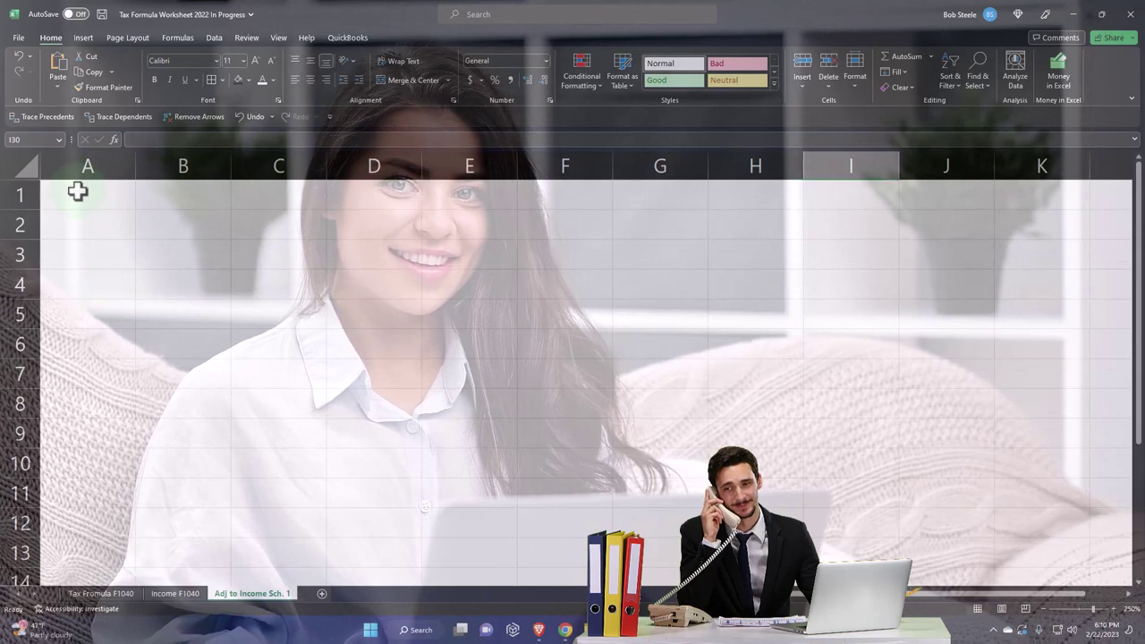
left_click(18, 166)
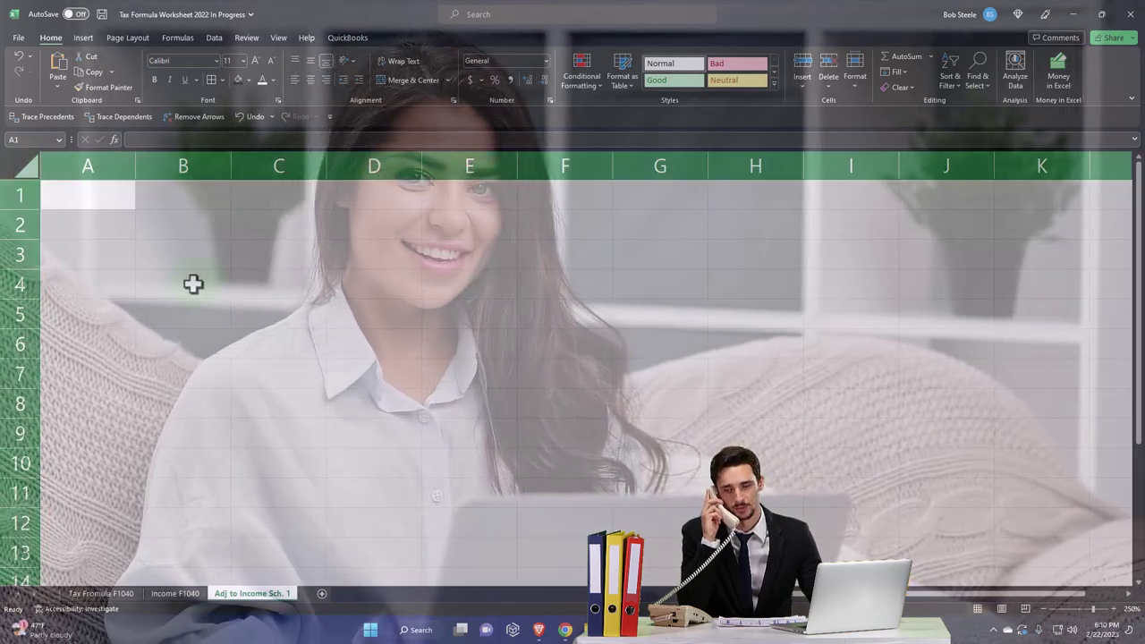
right_click(194, 285)
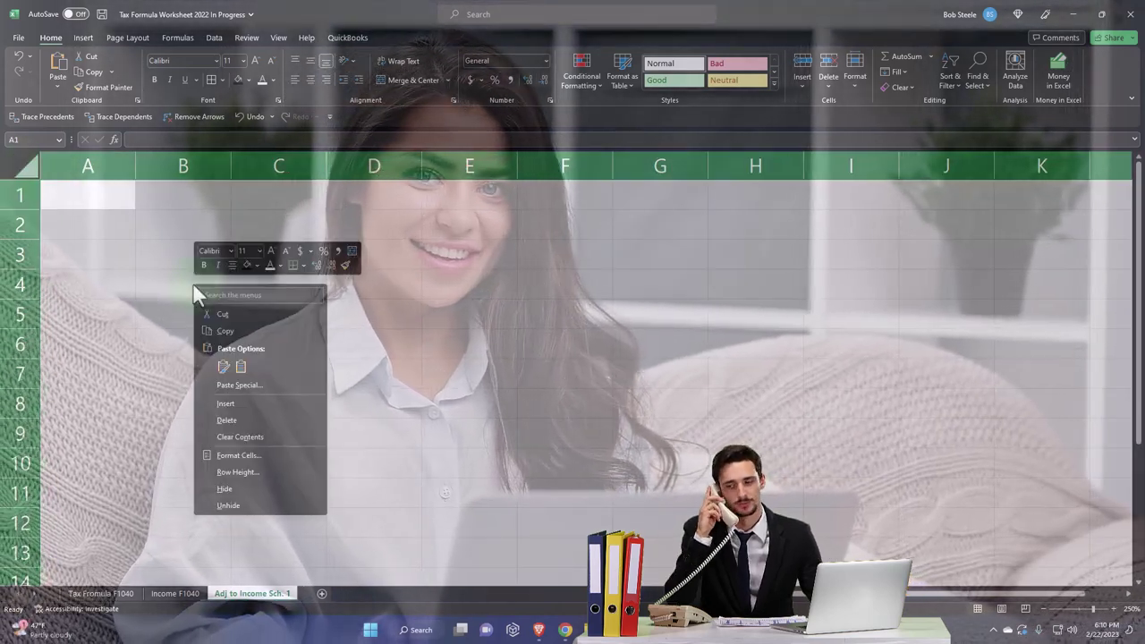
left_click(237, 454)
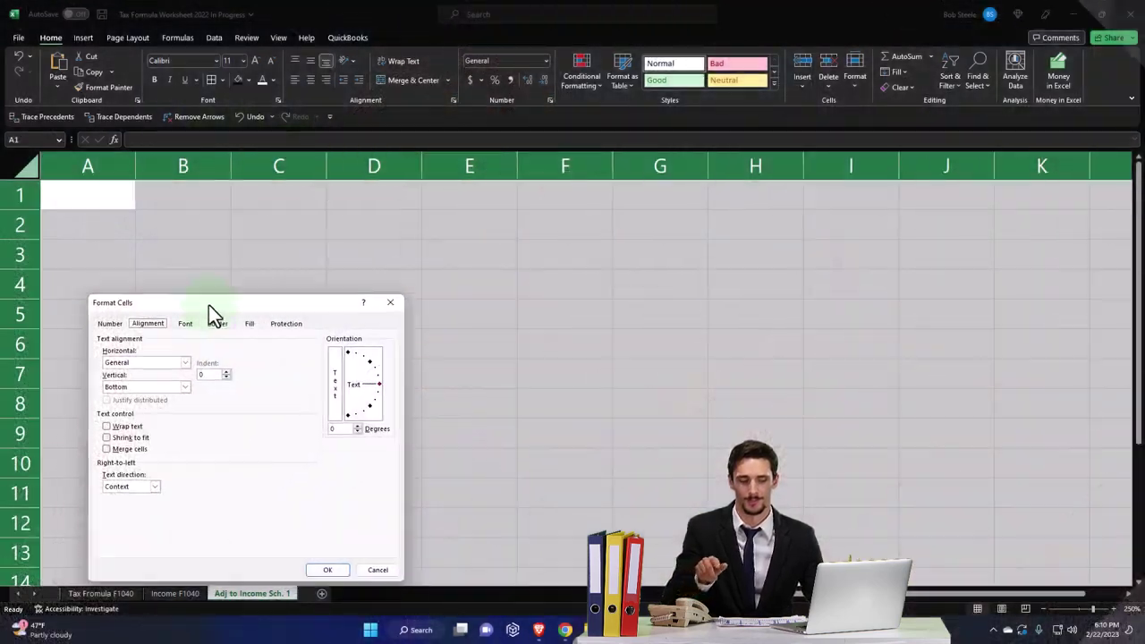
left_click_drag(209, 305, 286, 209)
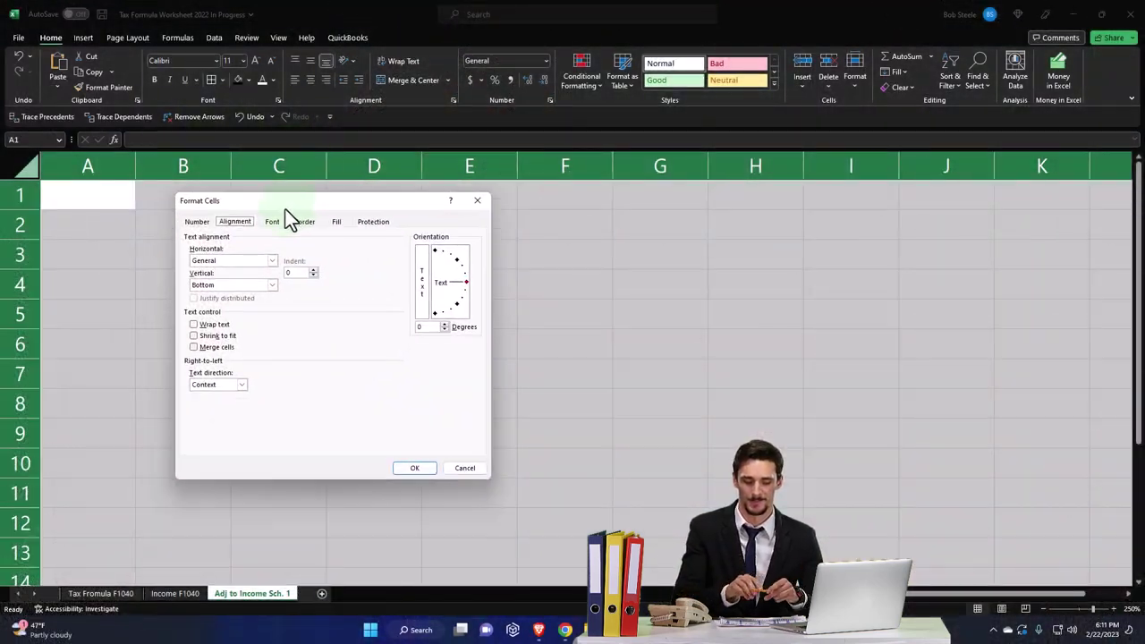
left_click(201, 222)
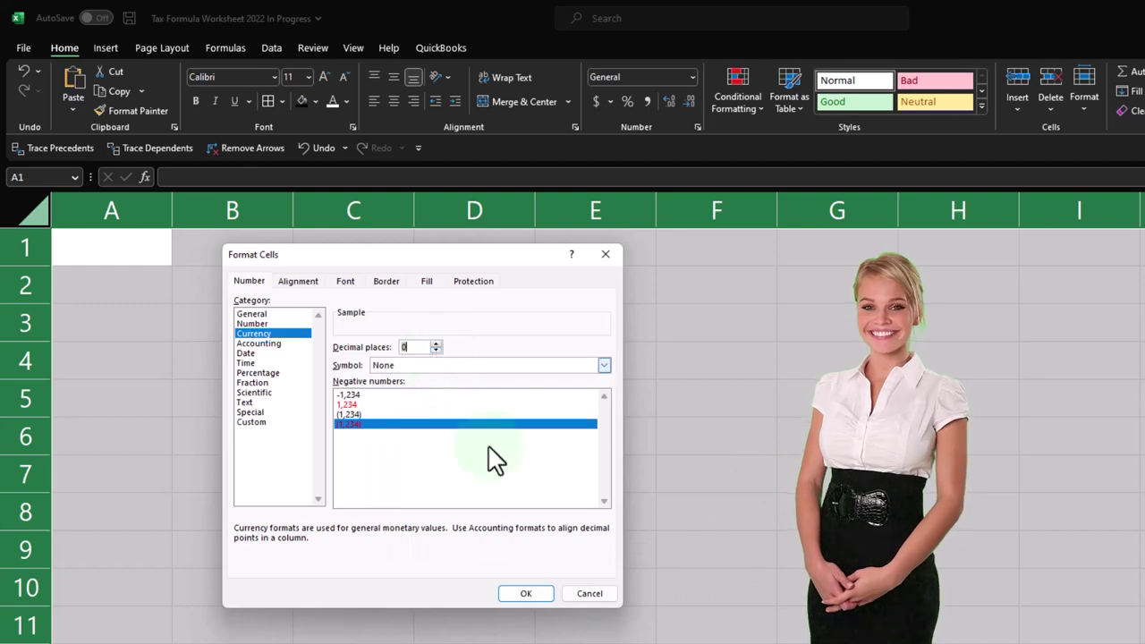
left_click(525, 595)
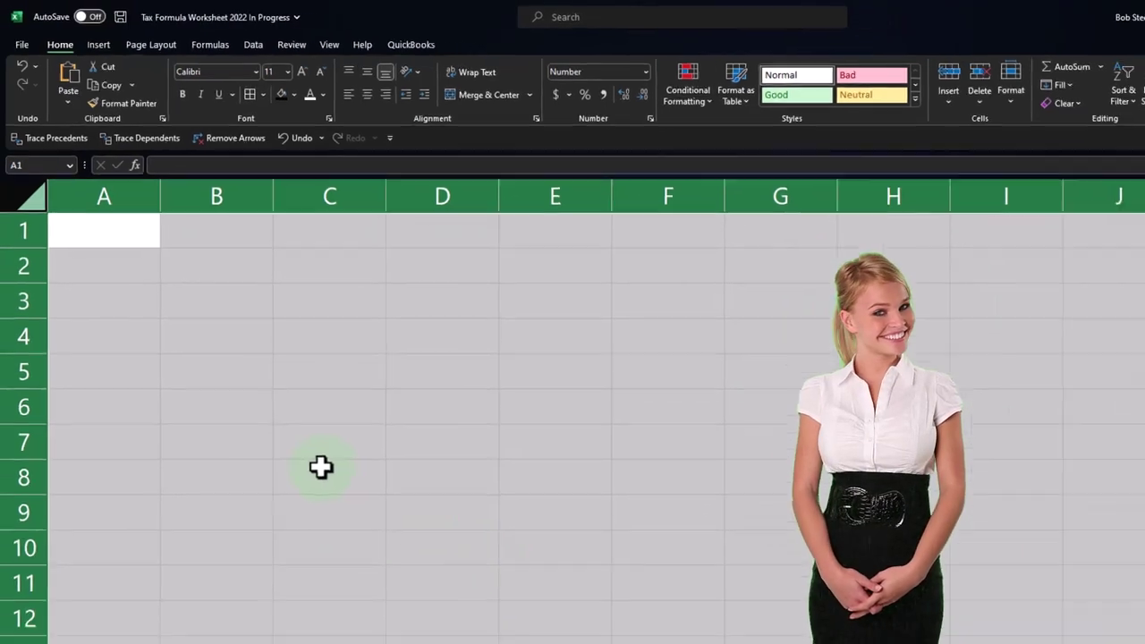
left_click(274, 399)
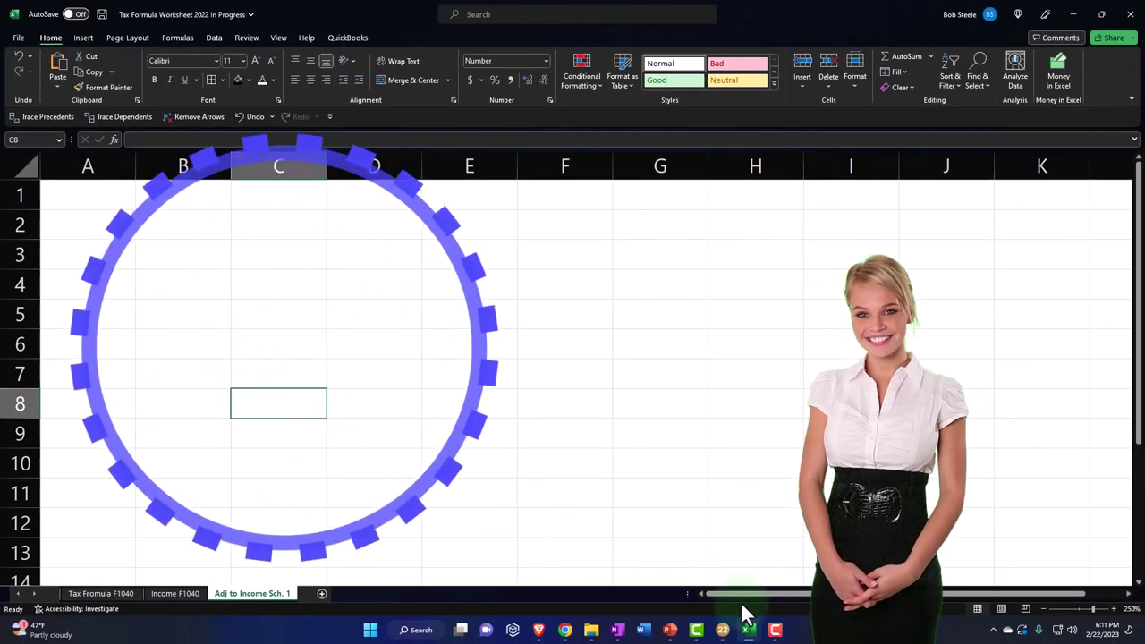
Enter a bold 'Adjustments to Income' title in A1 and widen column A to fit it.
left_click(726, 630)
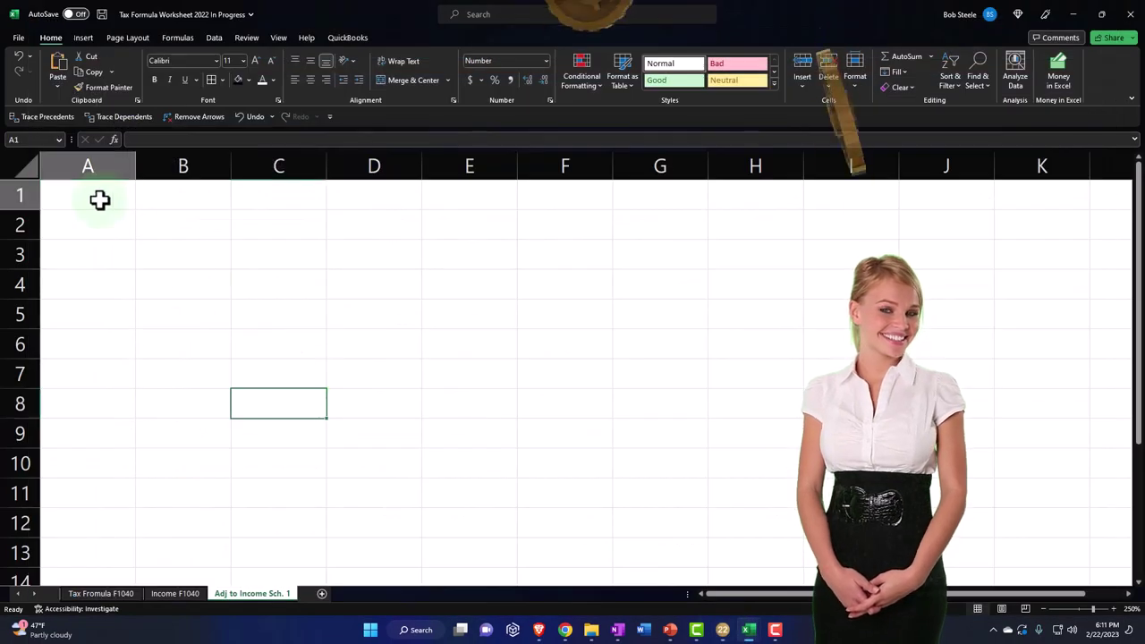
left_click(100, 200)
type("Adjus")
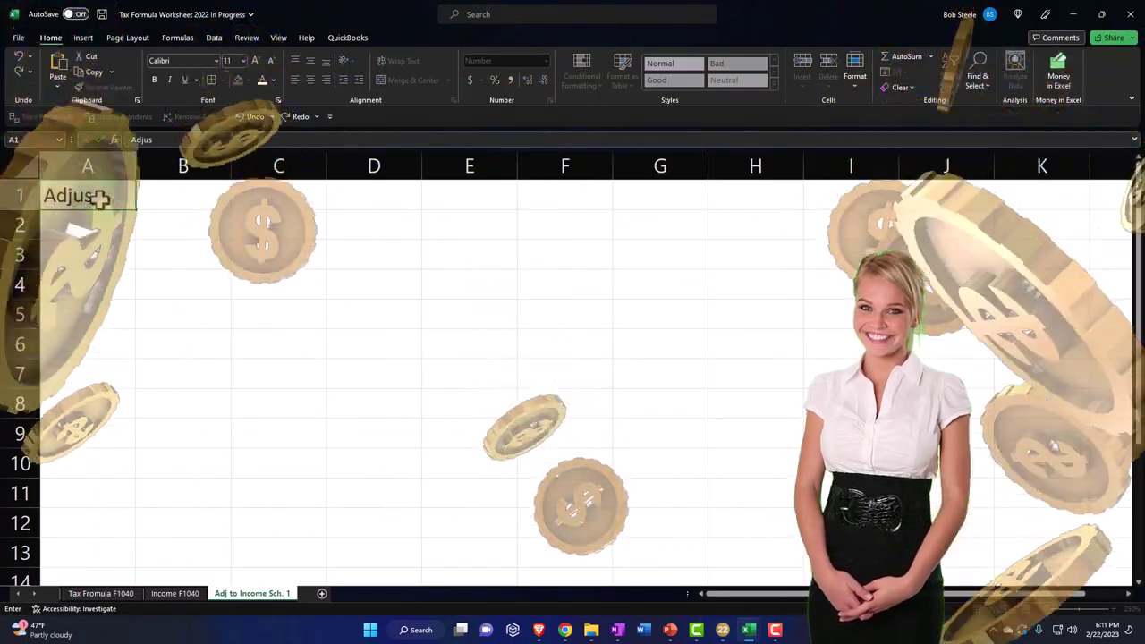
type("tments")
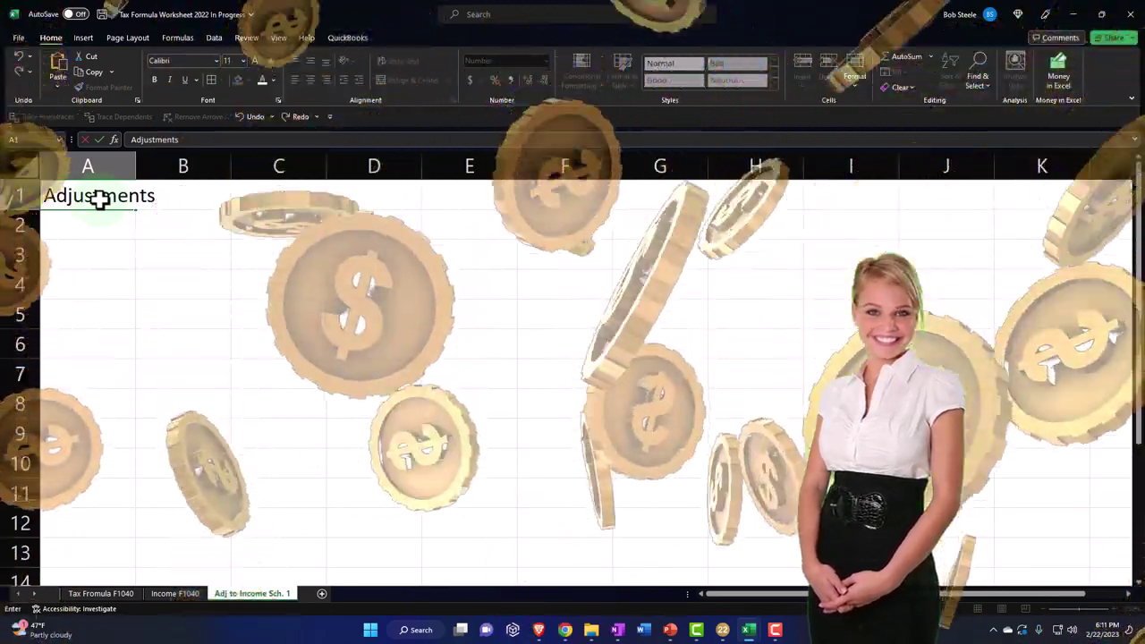
type(" to")
key("BackSpace")
key("BackSpace")
key("BackSpace")
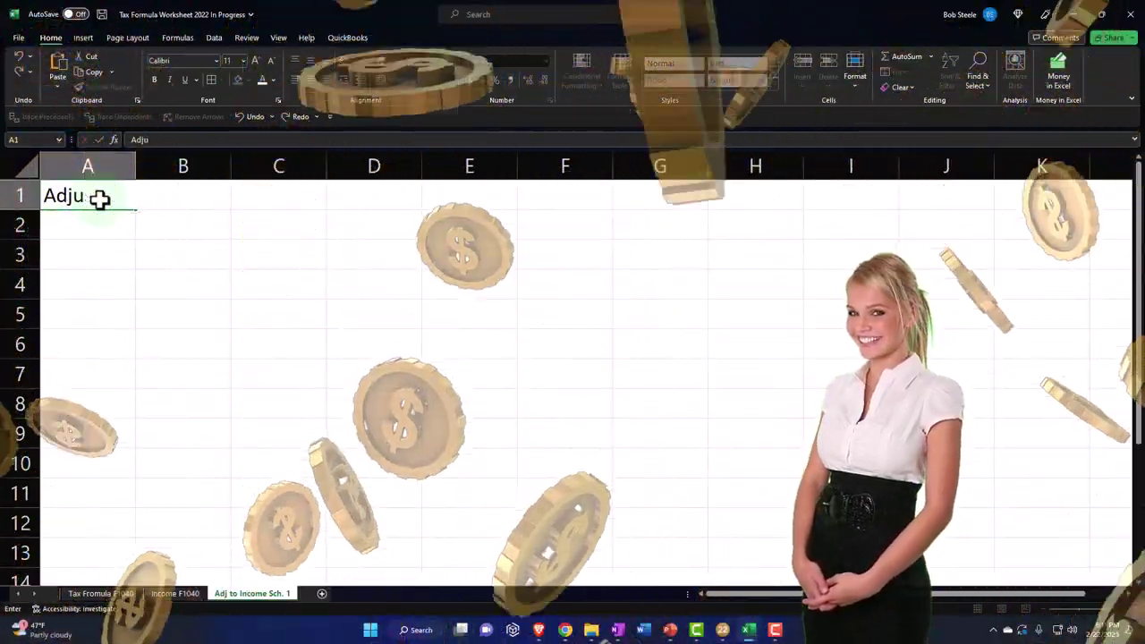
key("BackSpace")
key("BackSpace")
key("BackSpace")
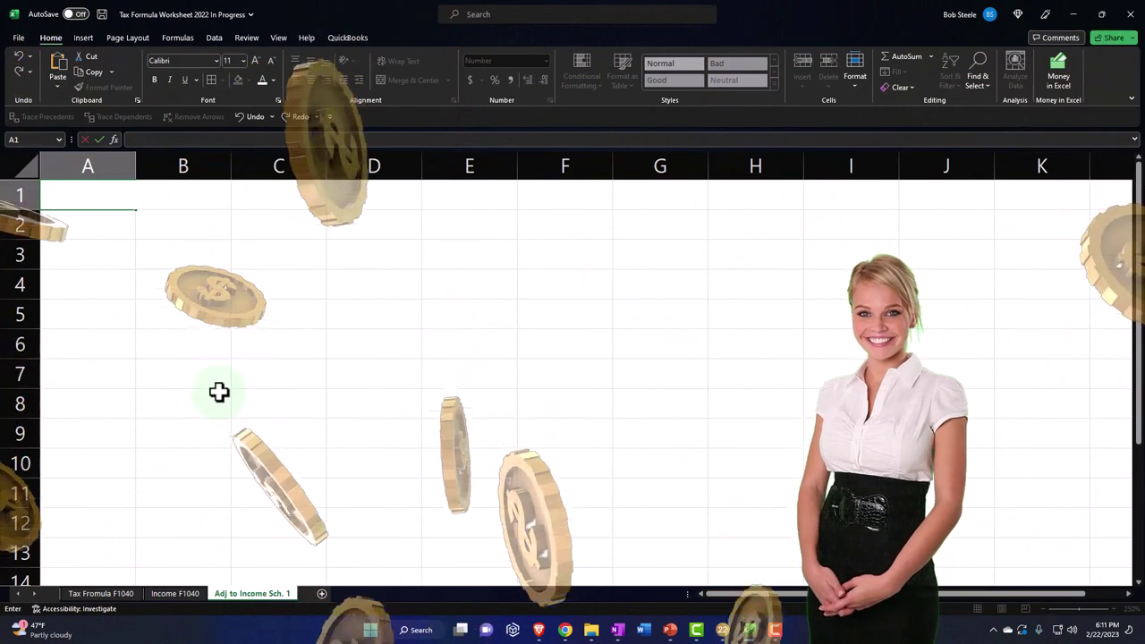
type("Adjustm")
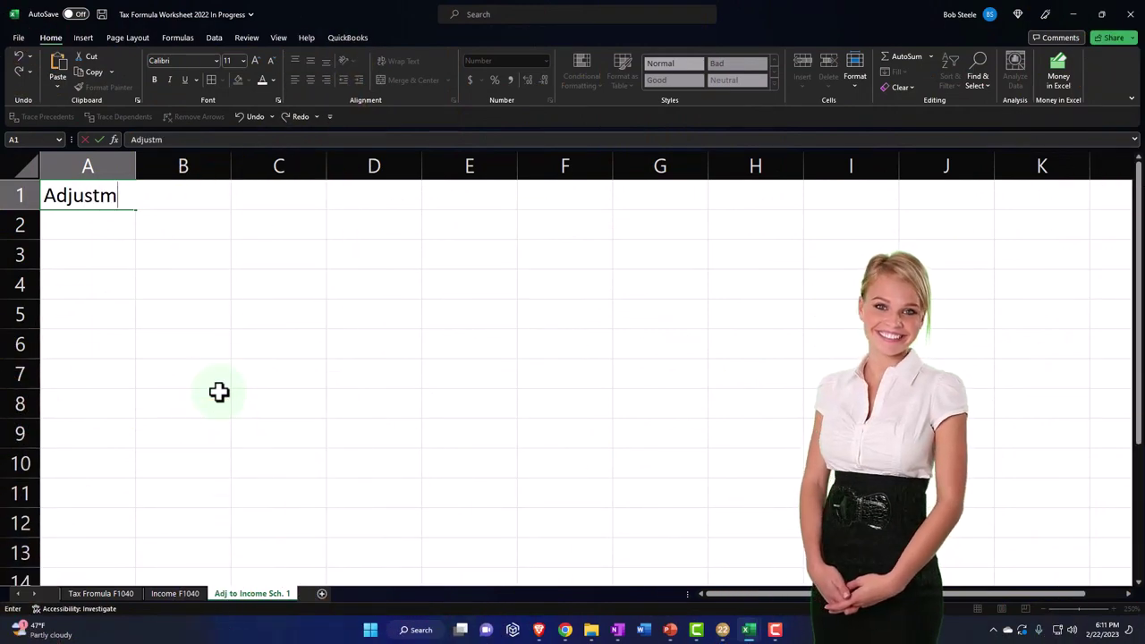
type("ents to Income")
key("Return")
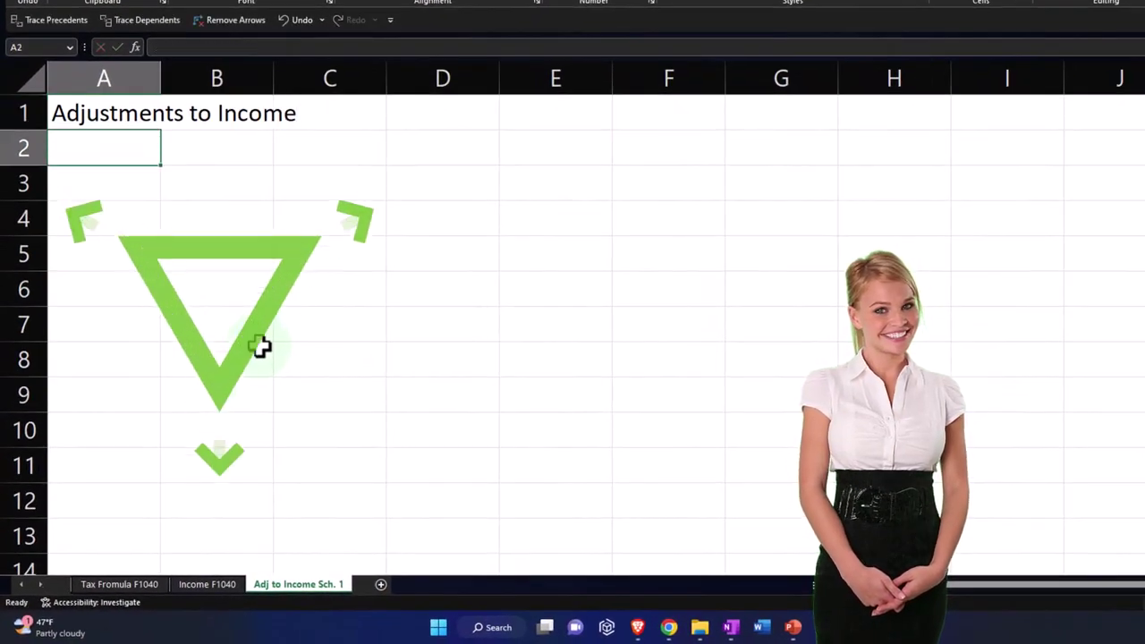
left_click(134, 122)
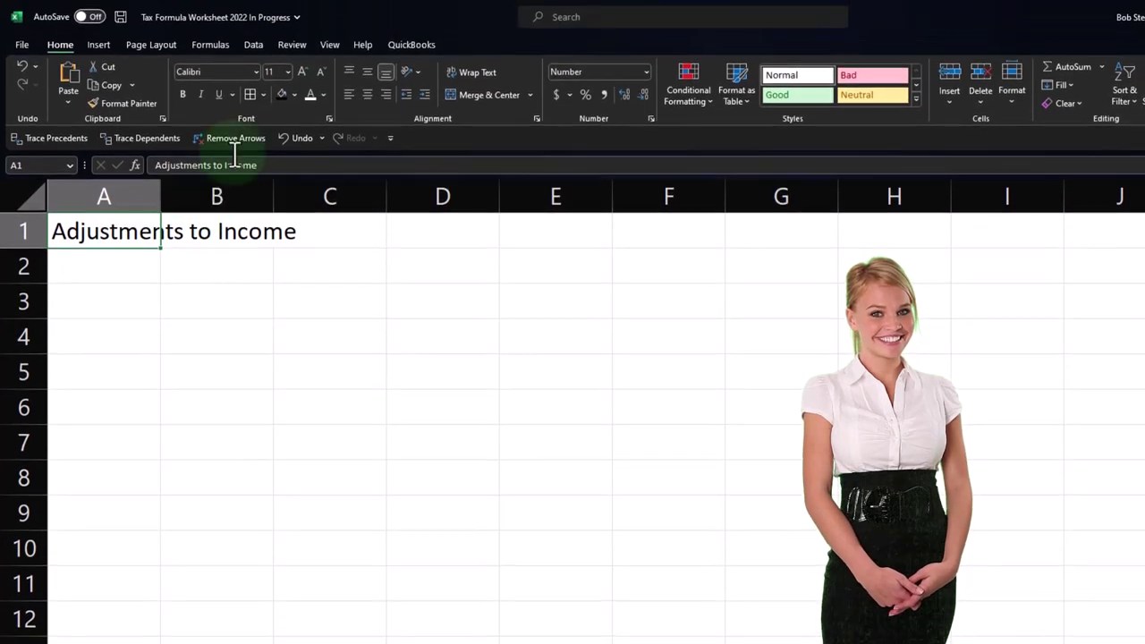
left_click(183, 94)
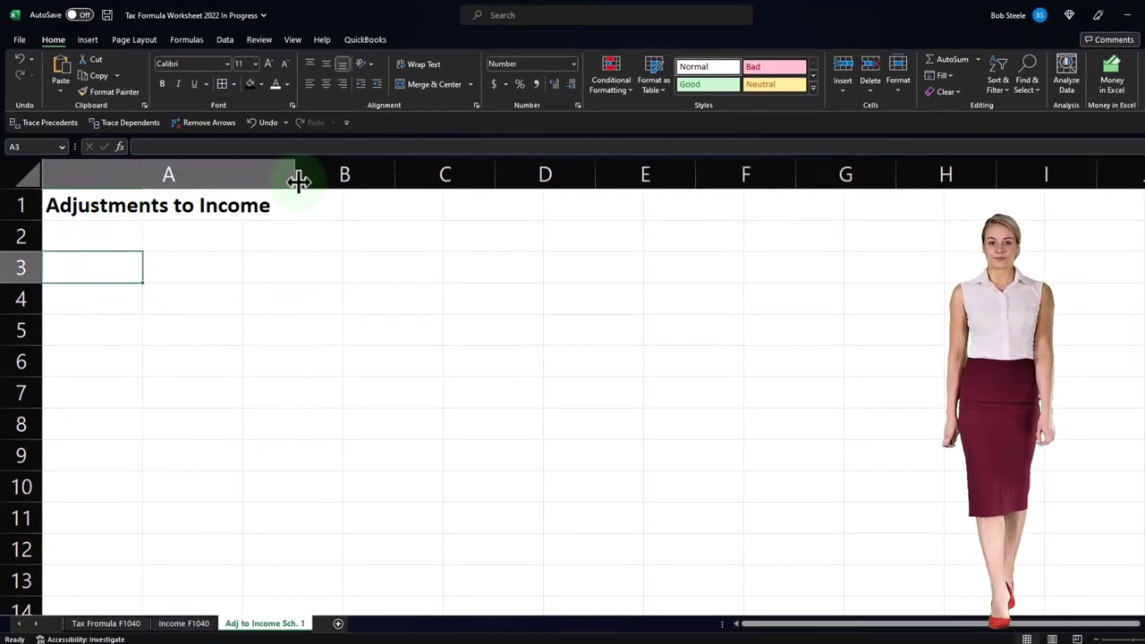
left_click_drag(298, 180, 298, 180)
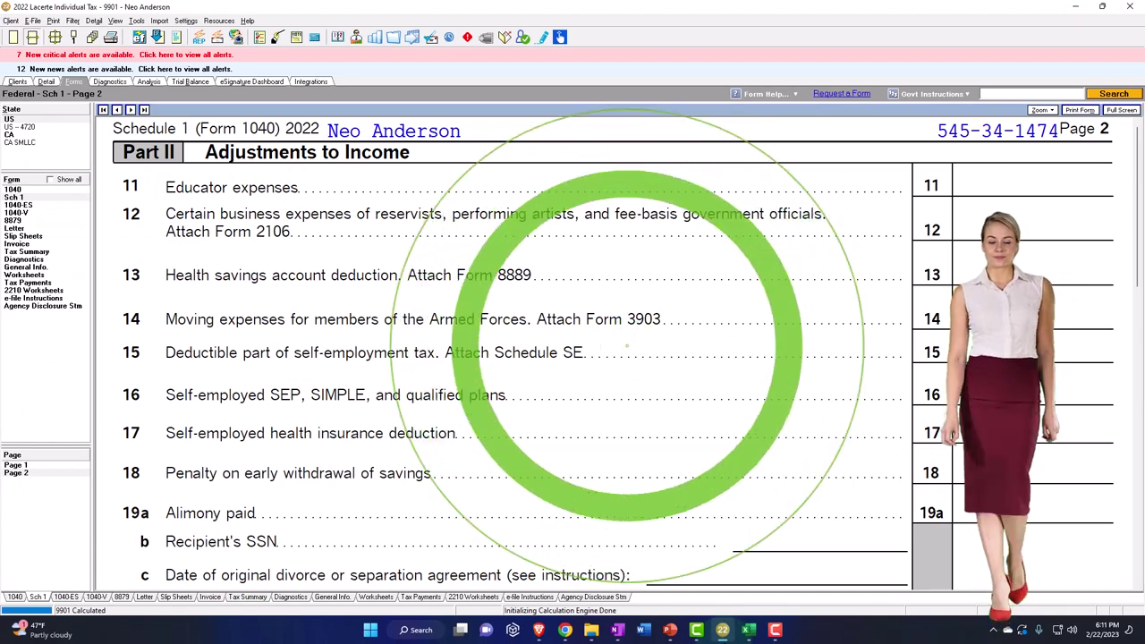
scroll(626, 559, "down", 3)
scroll(623, 552, "down", 2)
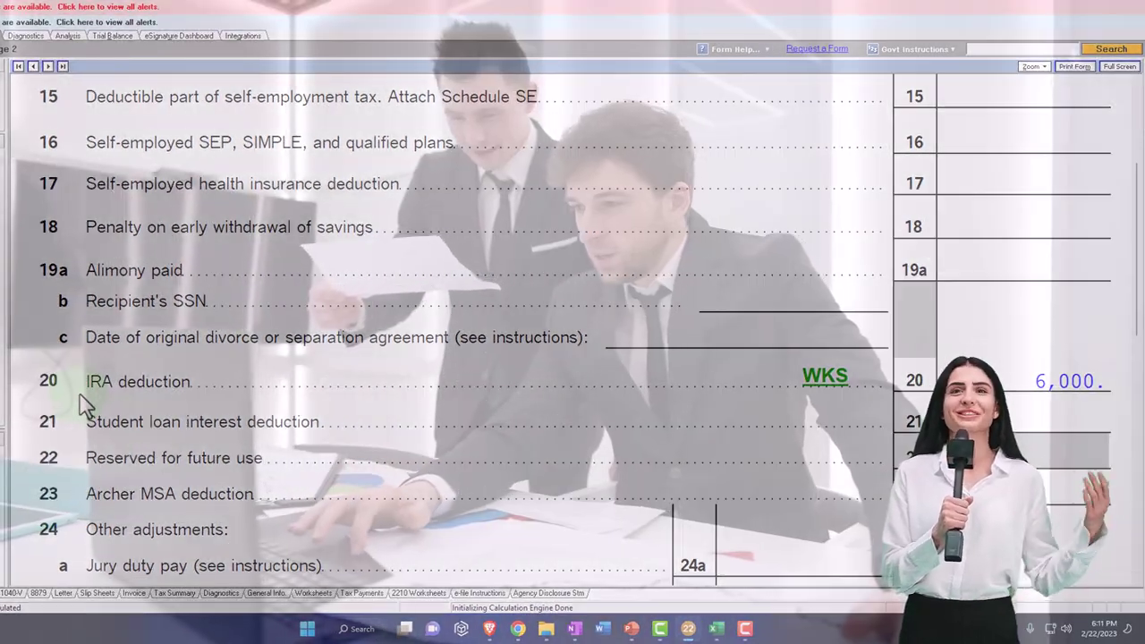
scroll(85, 404, "up", 3)
scroll(81, 398, "up", 3)
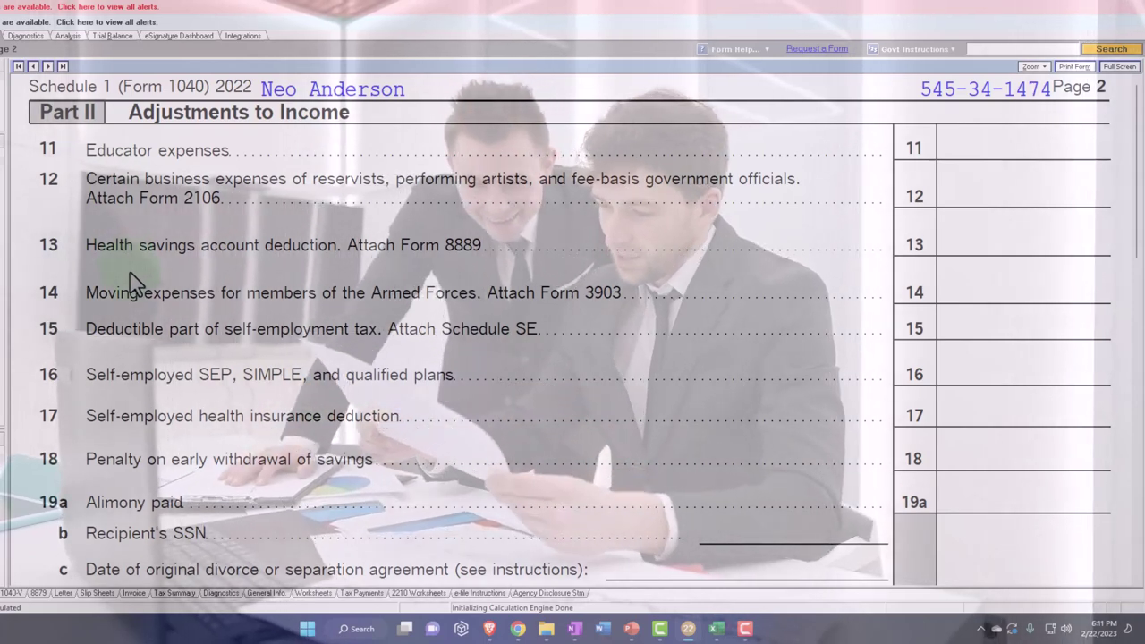
scroll(131, 280, "down", 5)
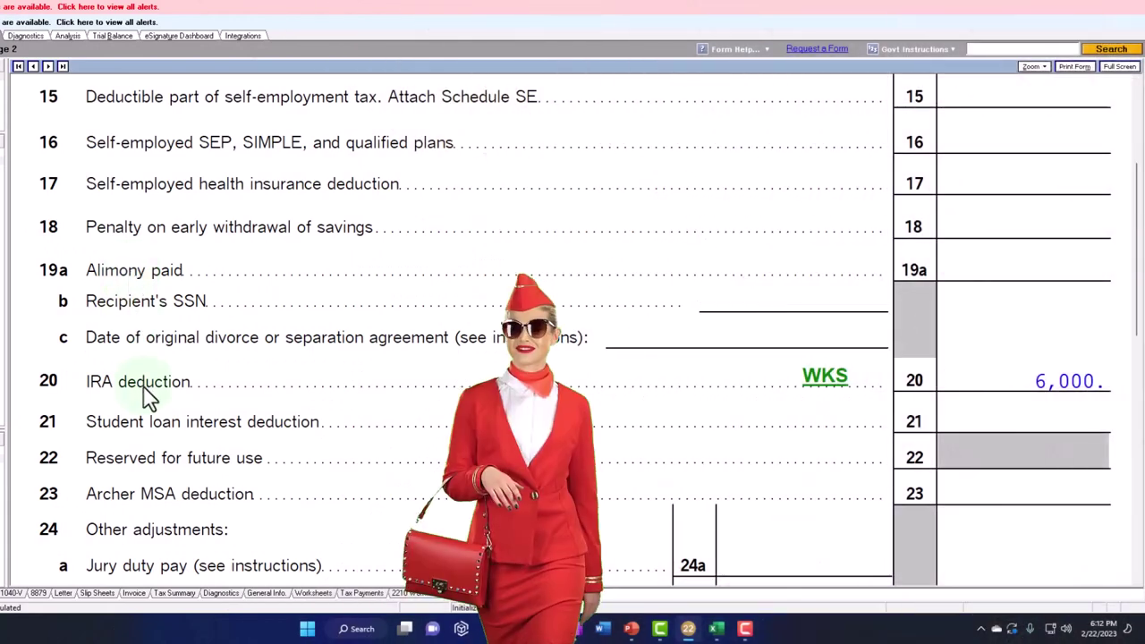
Back in Excel, enter the label IRA in A3 with an amount of 6,000 in B3.
mouse_move(720, 635)
left_click(785, 573)
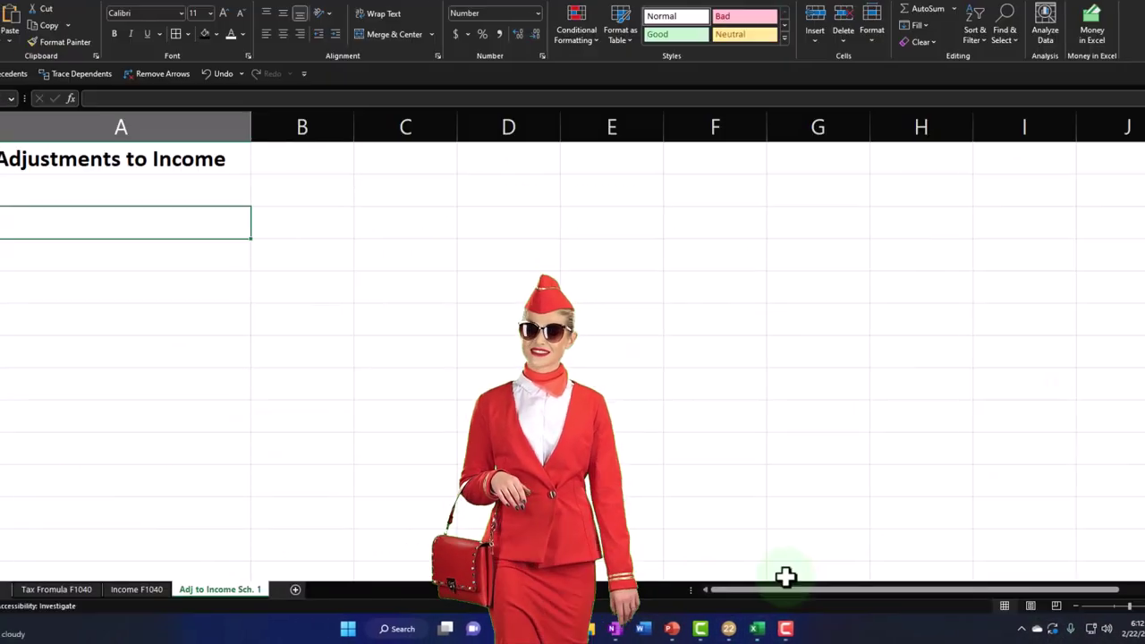
type("I")
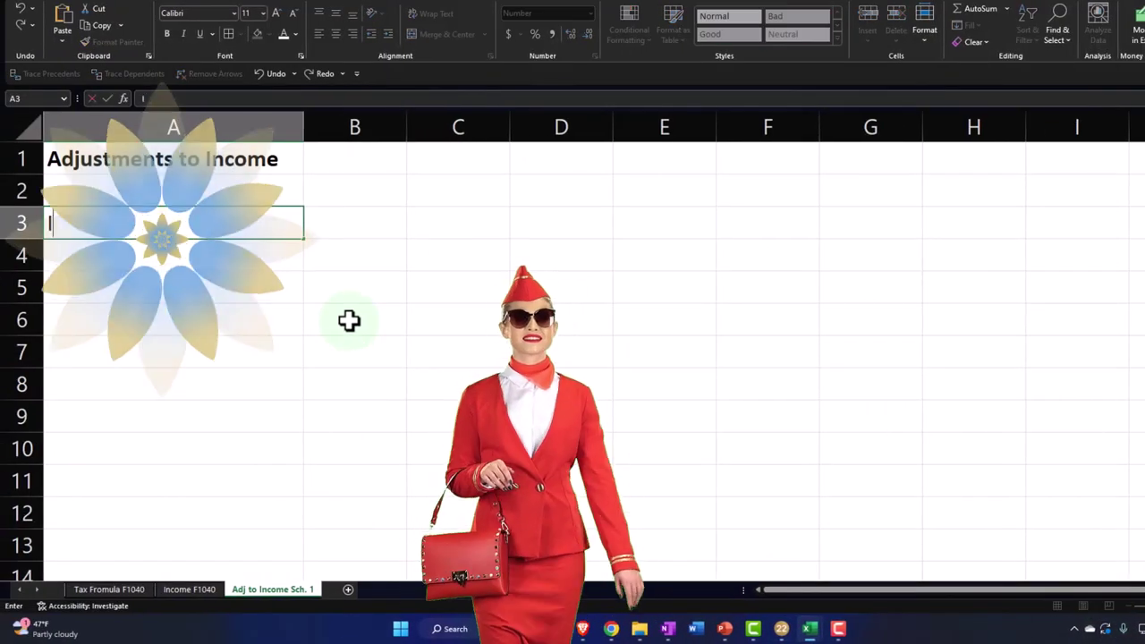
type("RA")
key("Tab")
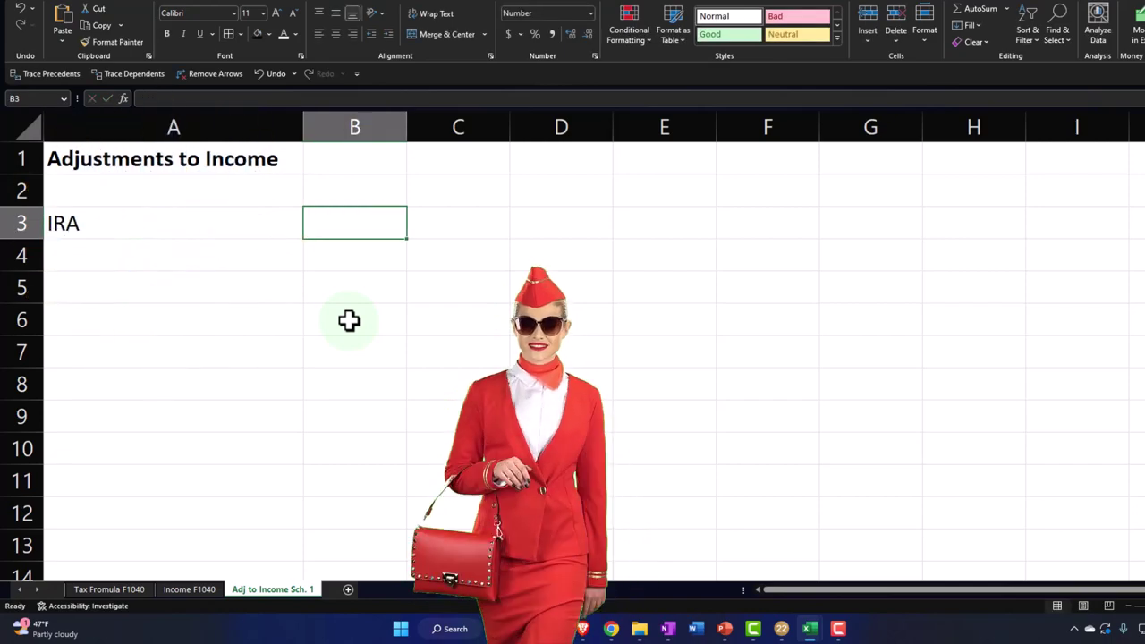
type("6000")
key("Return")
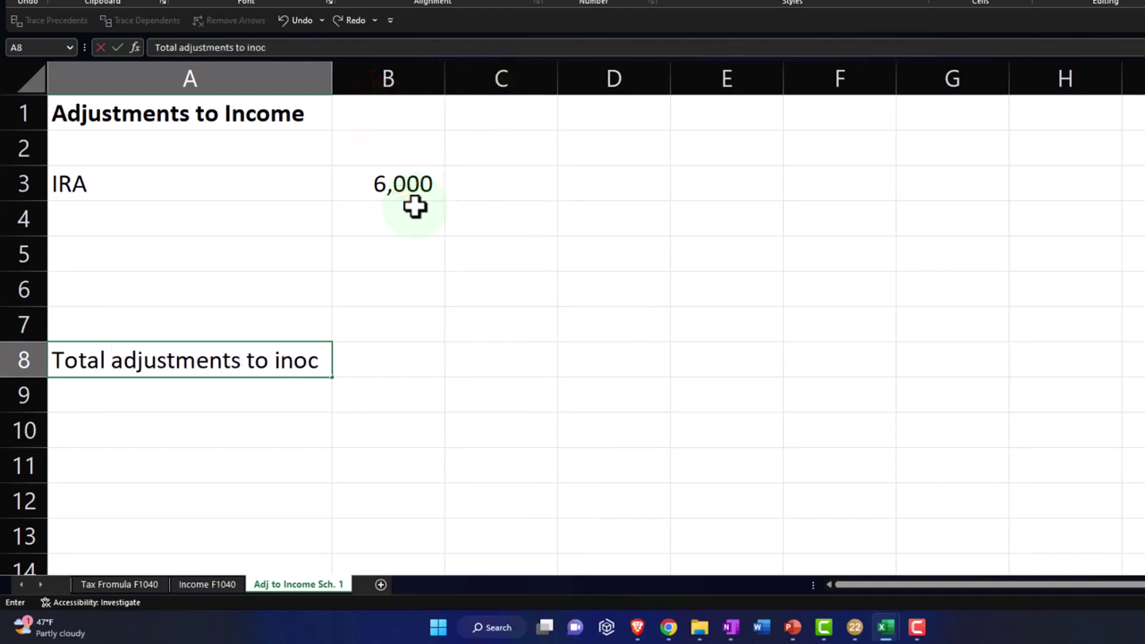
Correct the A8 label to read 'Total adjustments to income'.
type("me")
key("BackSpace")
key("BackSpace")
key("BackSpace")
key("BackSpace")
type("come")
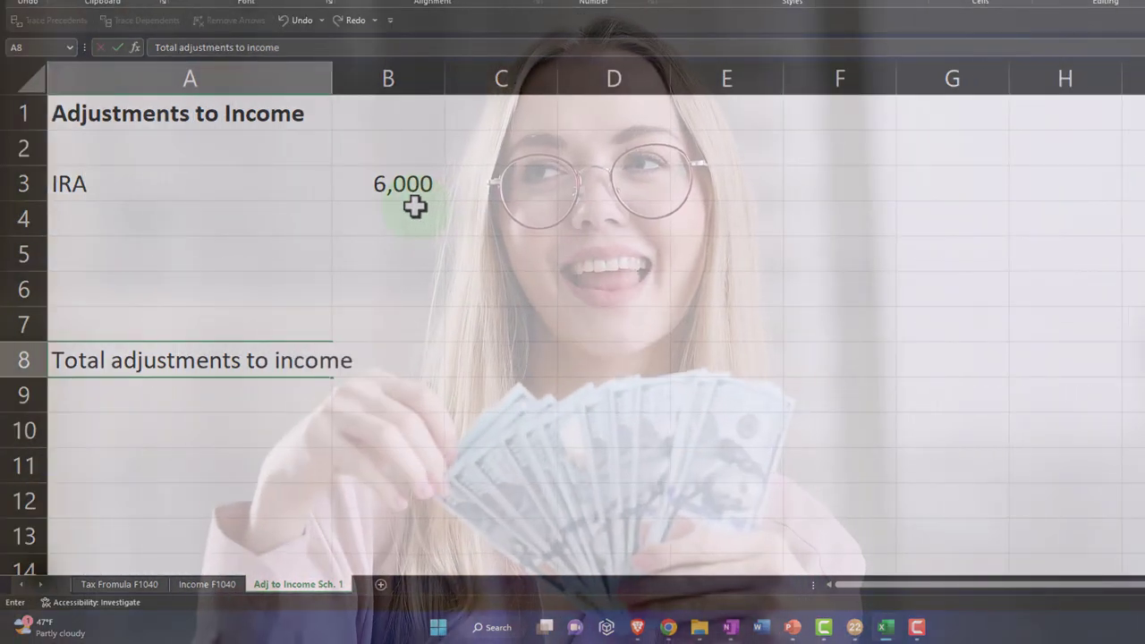
key("Tab")
key("Tab")
Enter =SUM(B3:B7) in C8, totalling adjustments at 6,000.
type("=")
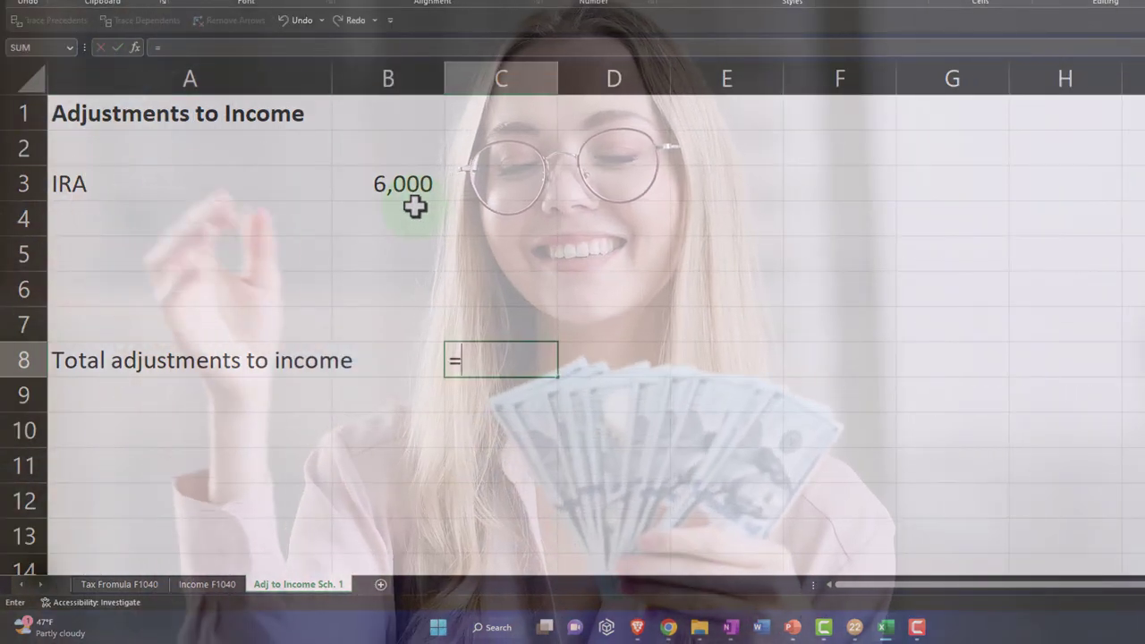
type("sum(")
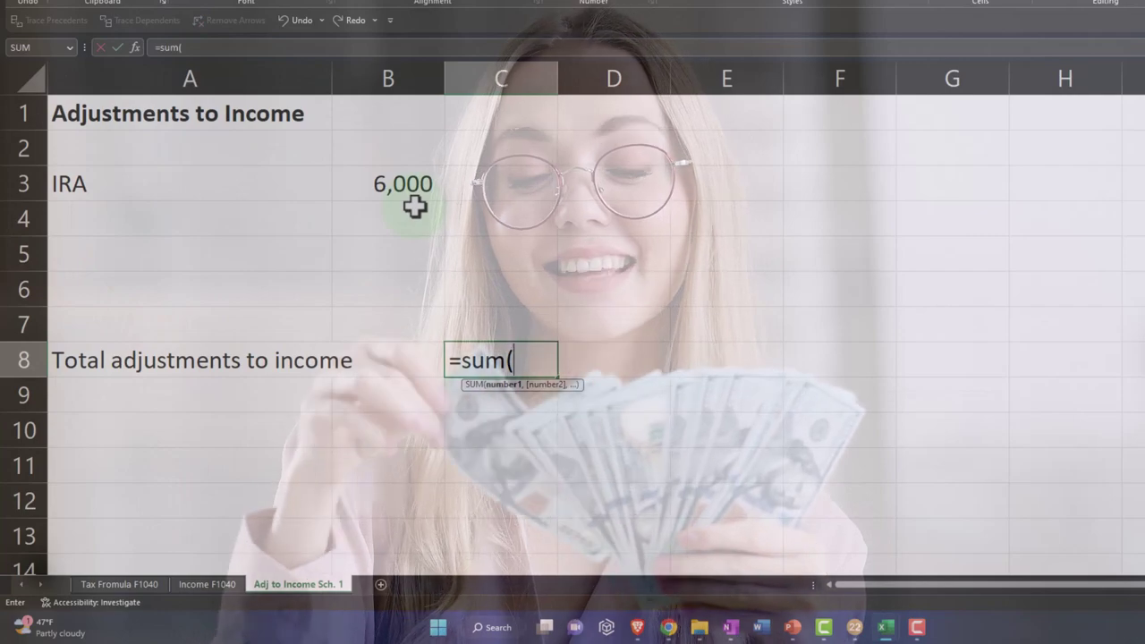
key("Up")
key("shift+Up")
key("shift+Up")
key("shift+Up")
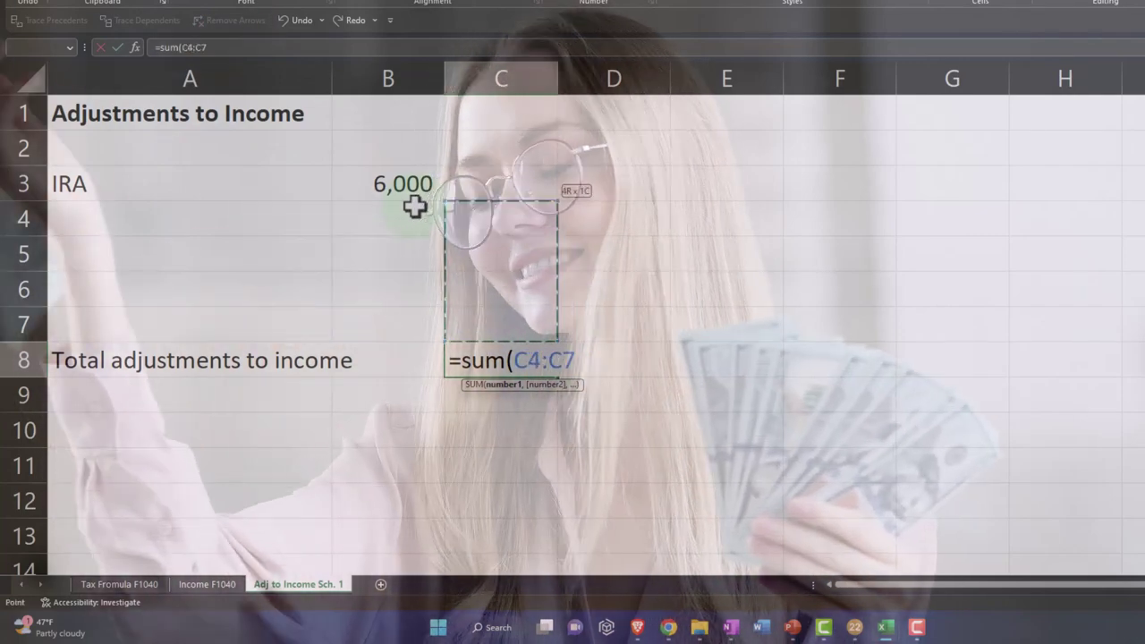
key("shift+Up")
key("Down")
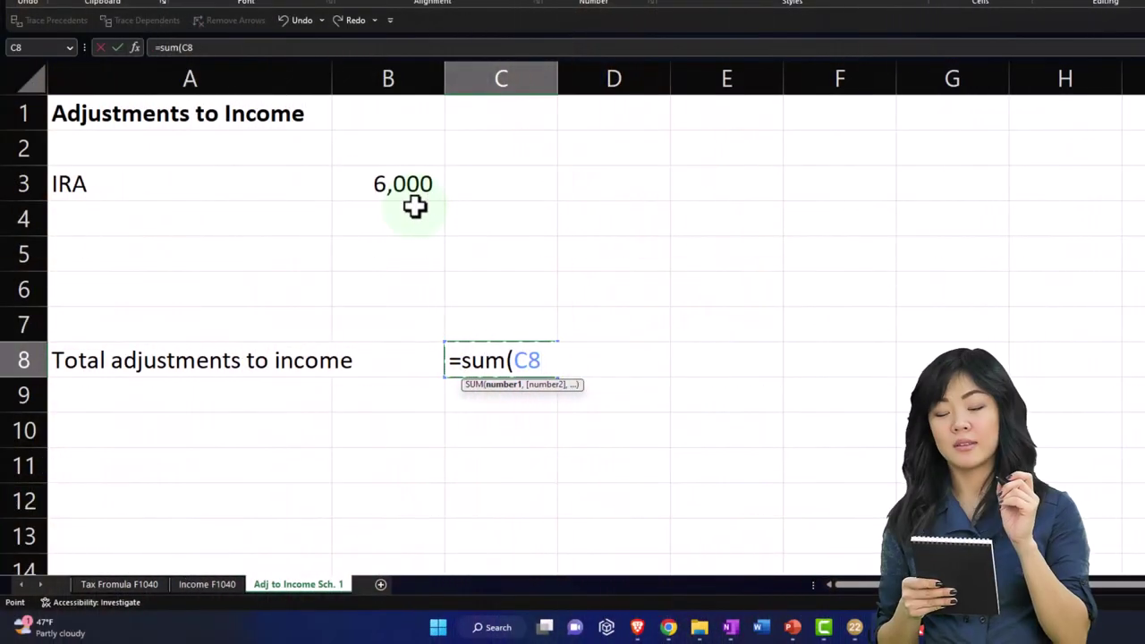
left_click_drag(414, 206, 413, 198)
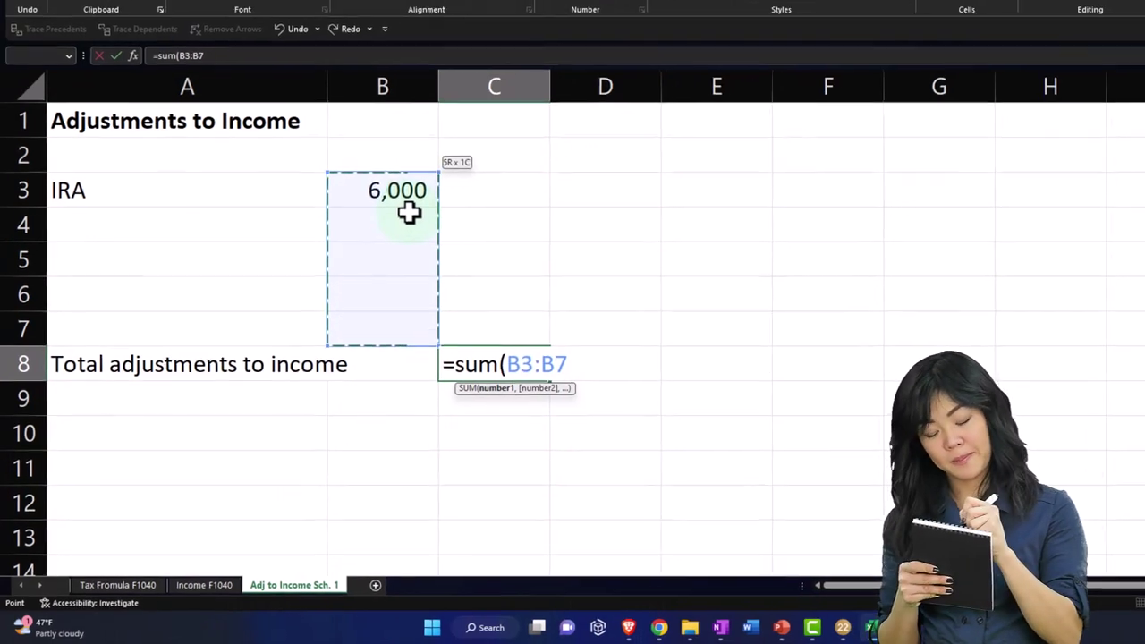
key("Return")
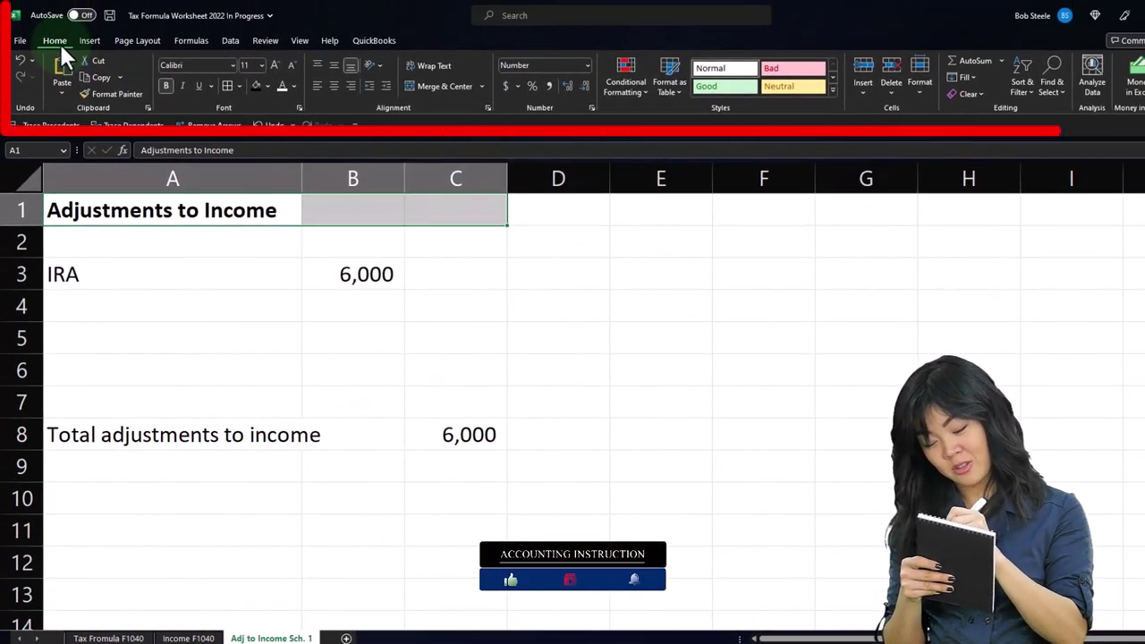
Give the A1:C1 heading a black fill with white text.
left_click(253, 84)
left_click(283, 84)
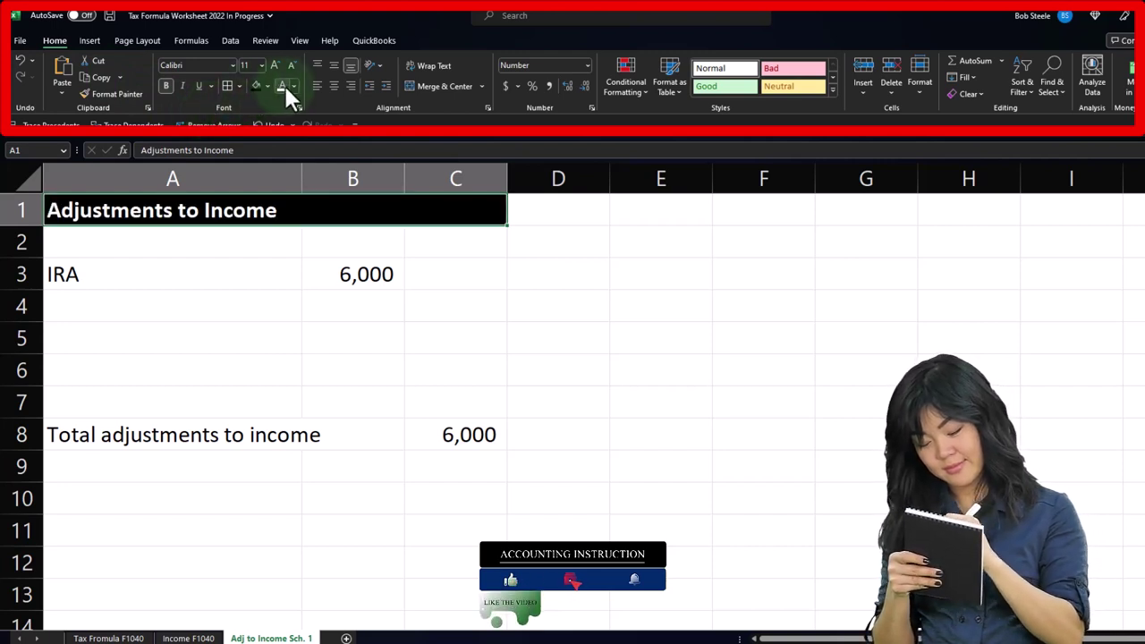
left_click(265, 278)
Make all text on the sheet bold, then select the IRA row A3:B3.
left_click(30, 180)
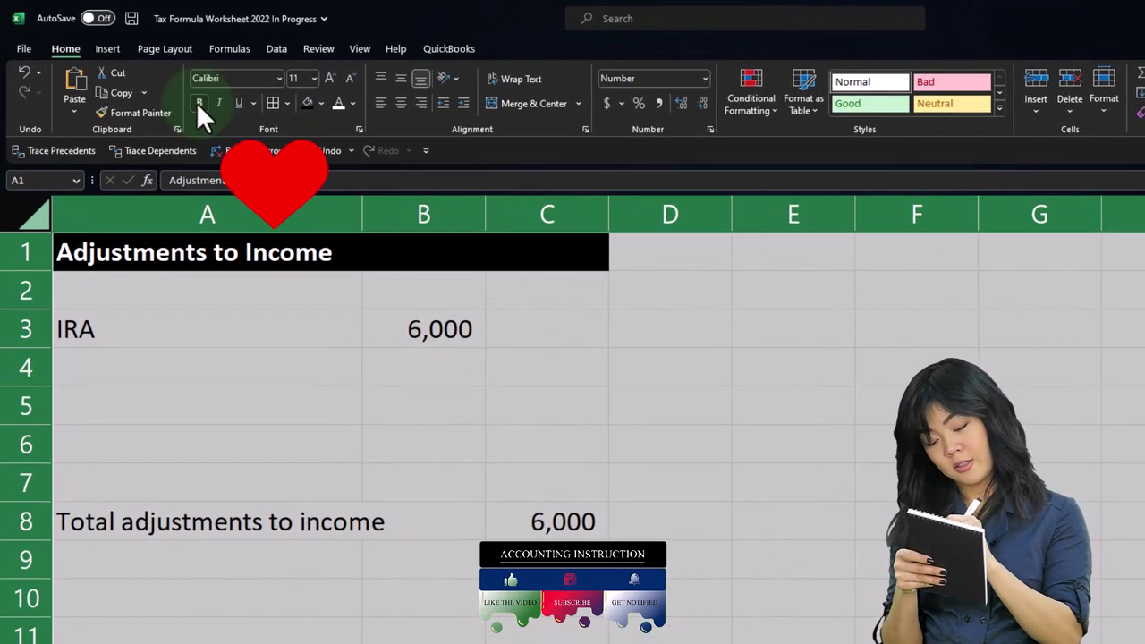
left_click(199, 103)
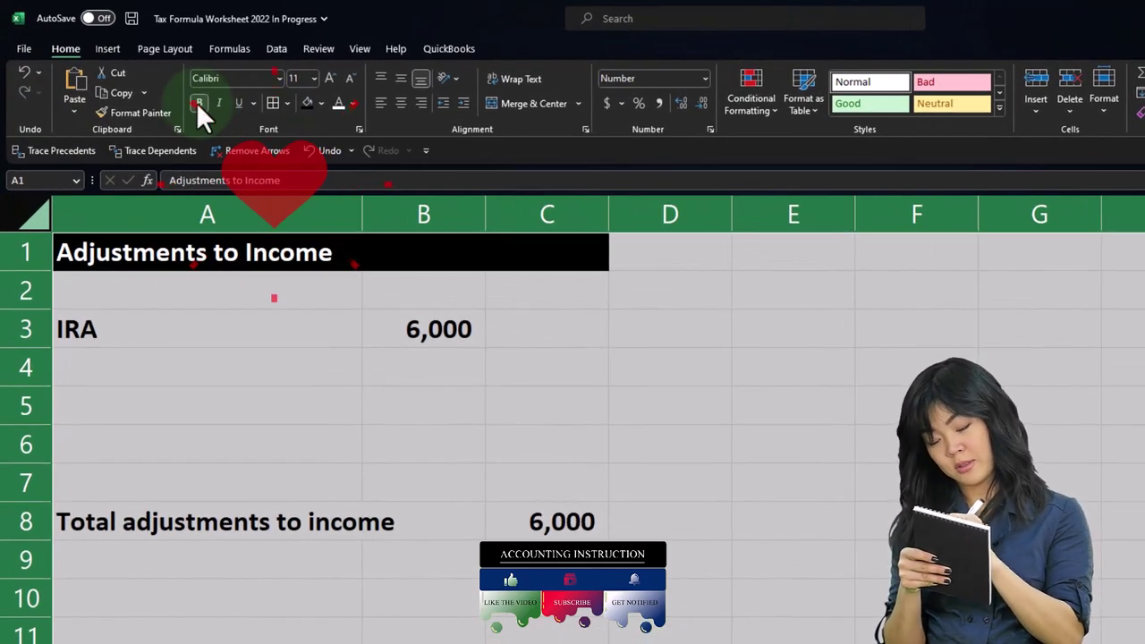
left_click(285, 388)
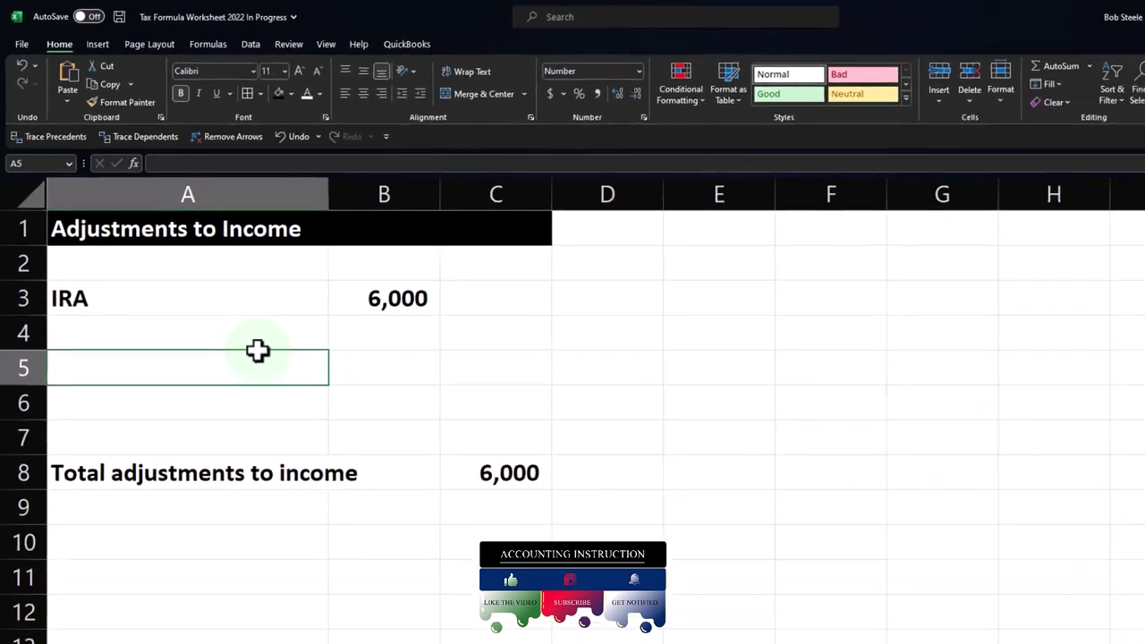
left_click_drag(72, 259, 312, 260)
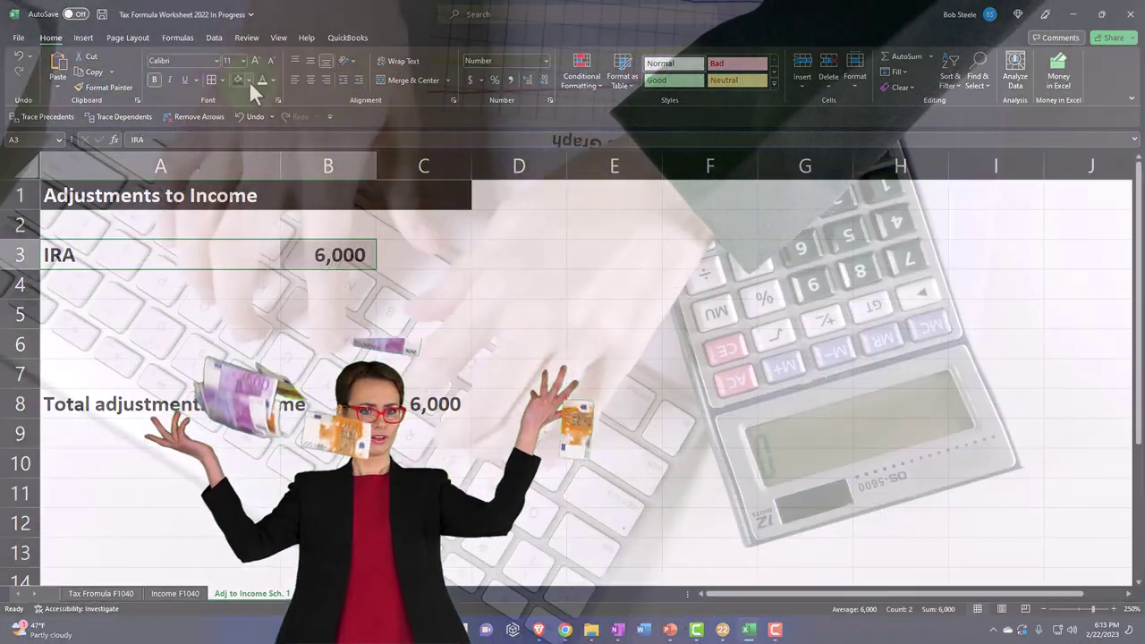
Fill A3:B3 with a custom light blue colour.
left_click(248, 80)
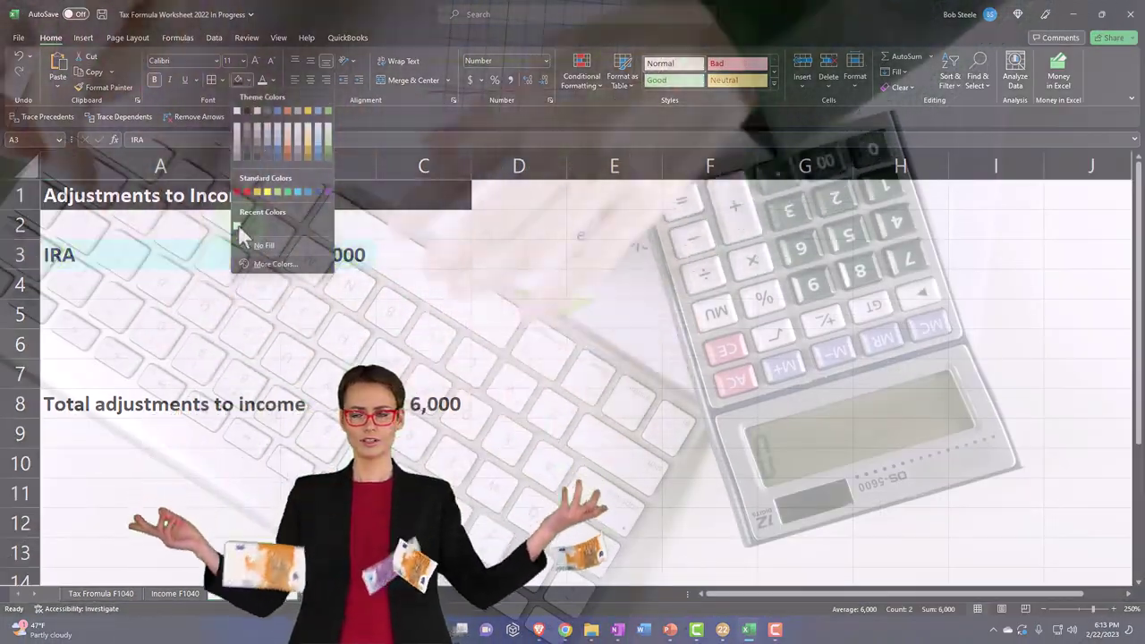
left_click(277, 265)
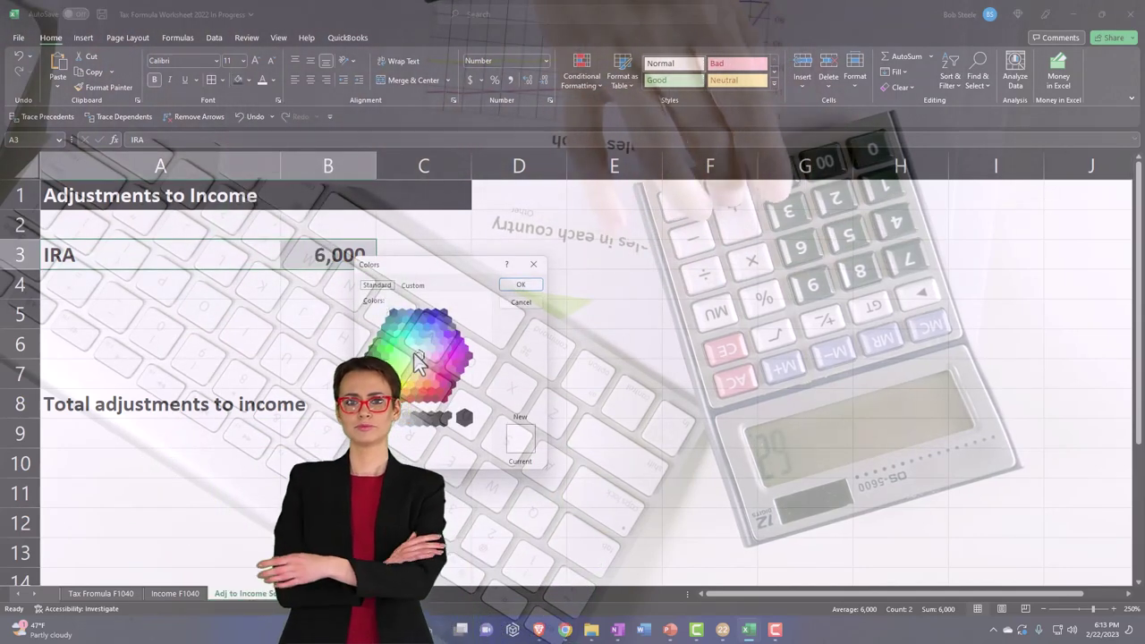
left_click(414, 348)
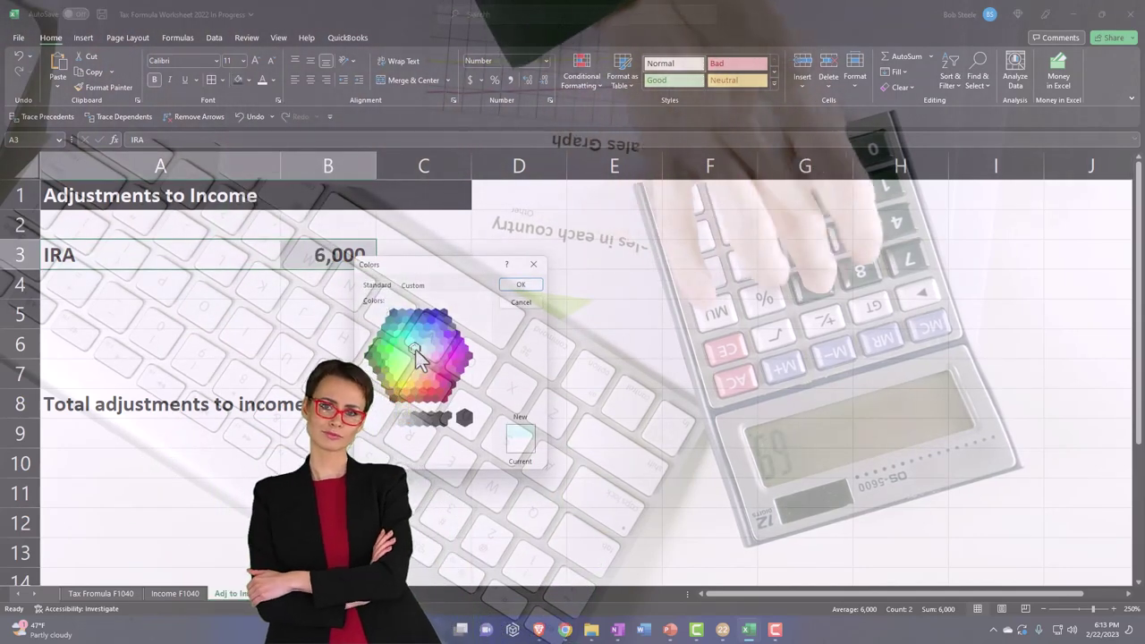
left_click(520, 285)
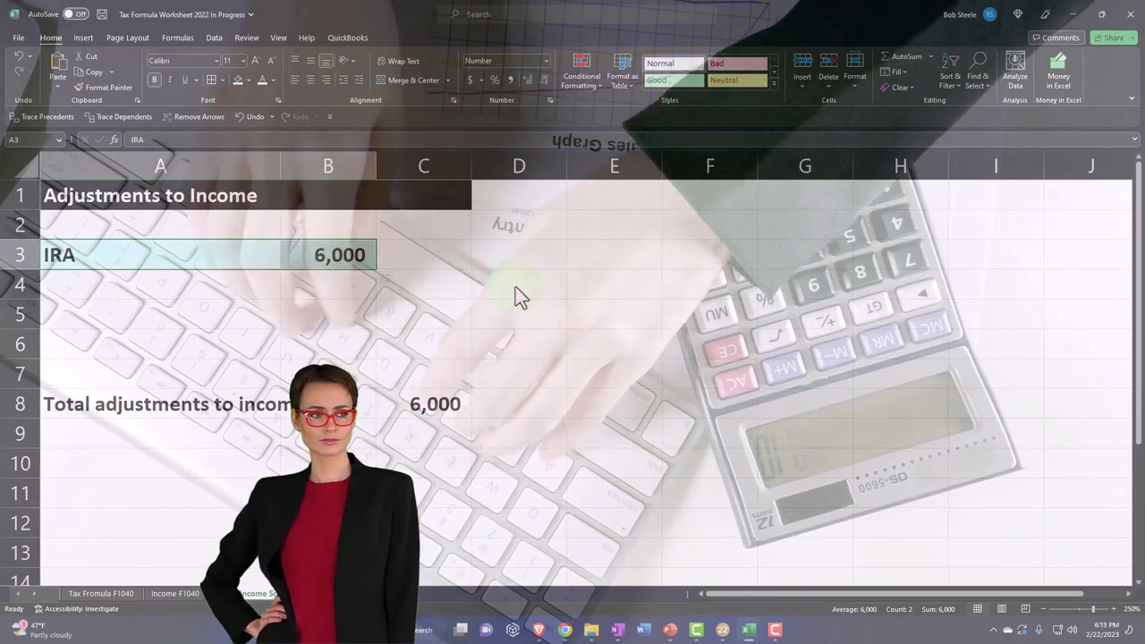
Check that C8 still holds =SUM(B3:B7) and leave it unchanged.
left_click(436, 407)
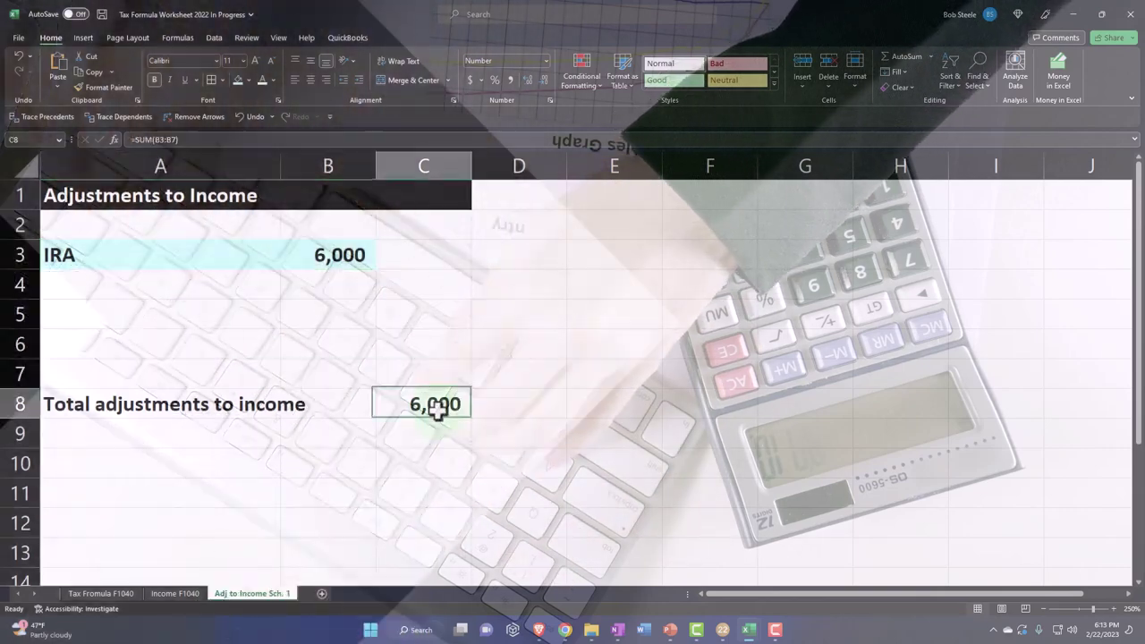
double_click(436, 407)
key("Return")
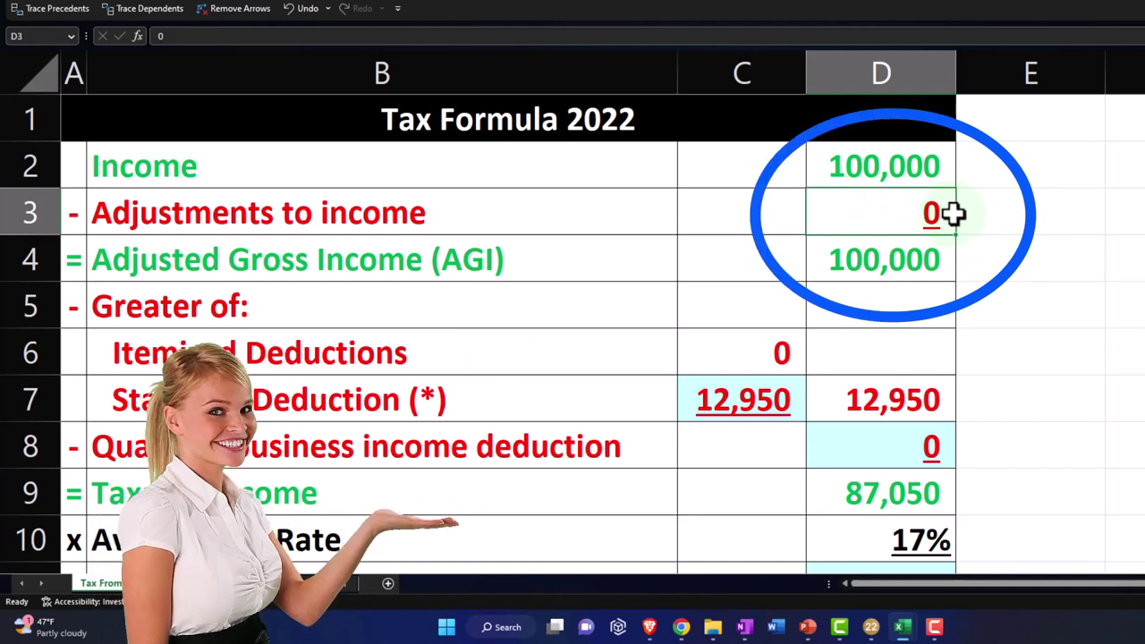
Link D3 to 'Adj to Income Sch. 1'!C8 so AGI becomes 94,000, then bring up Lacerte.
type("=")
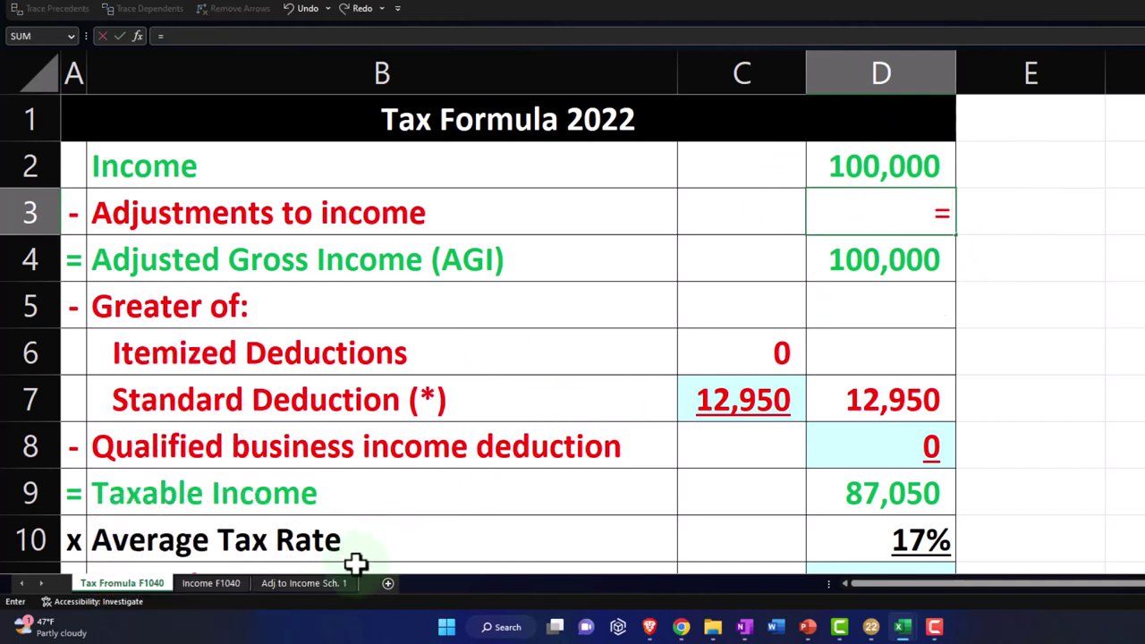
left_click(328, 581)
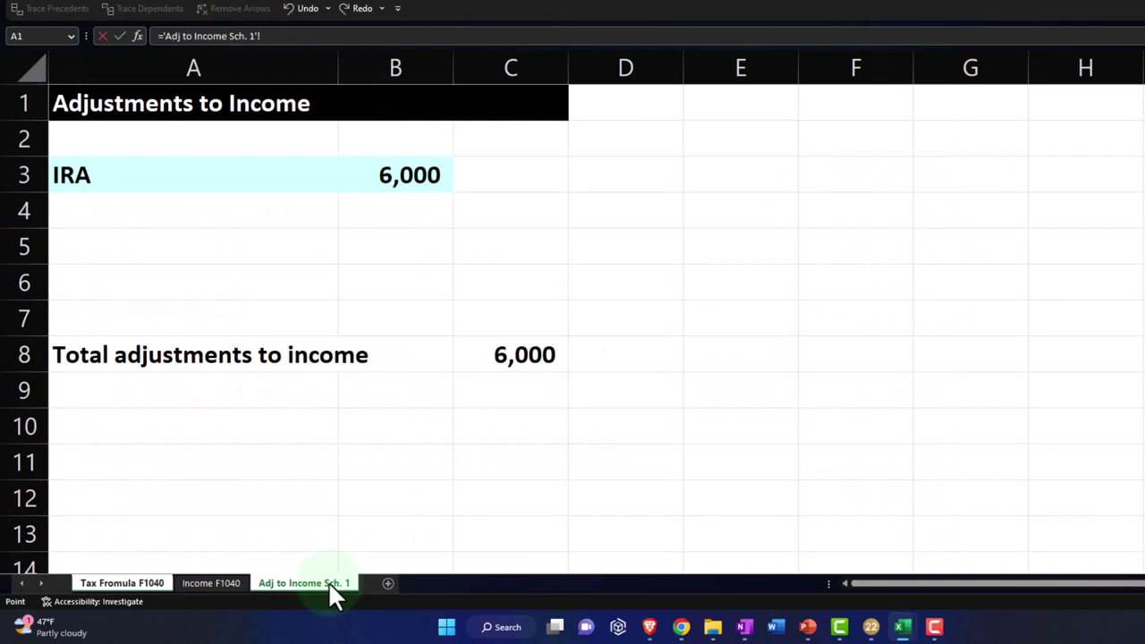
left_click(515, 362)
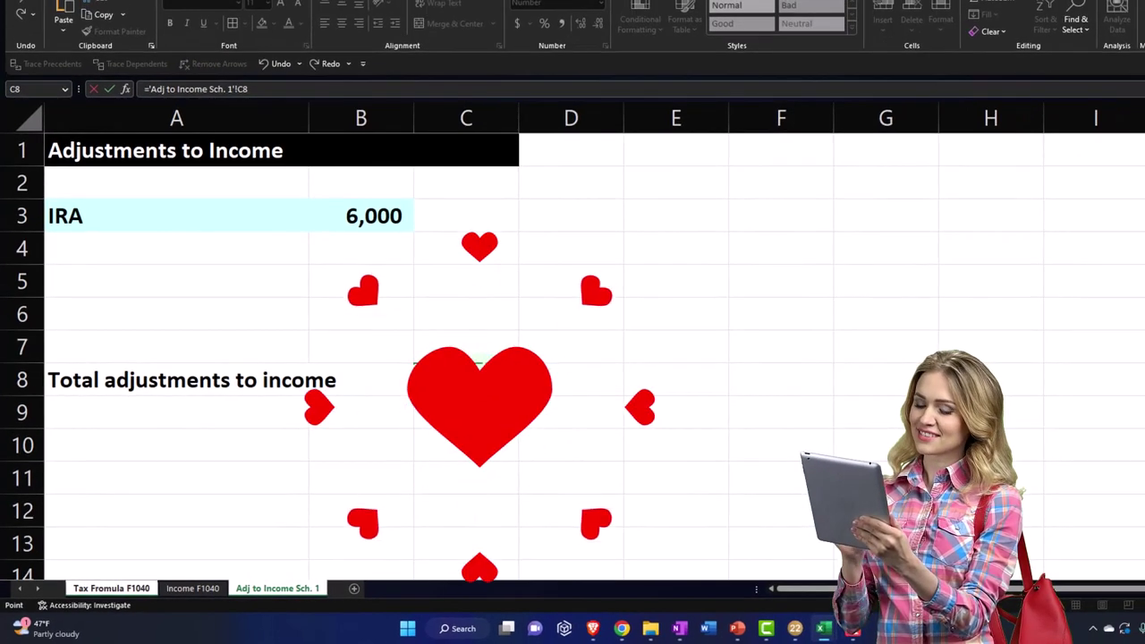
key("Return")
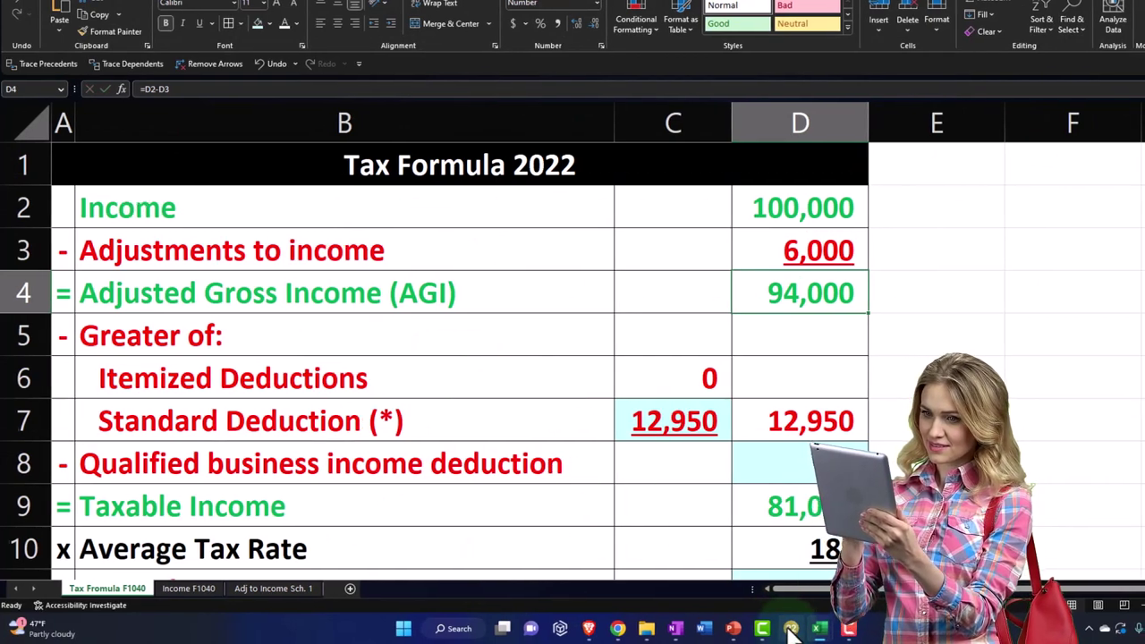
left_click(791, 629)
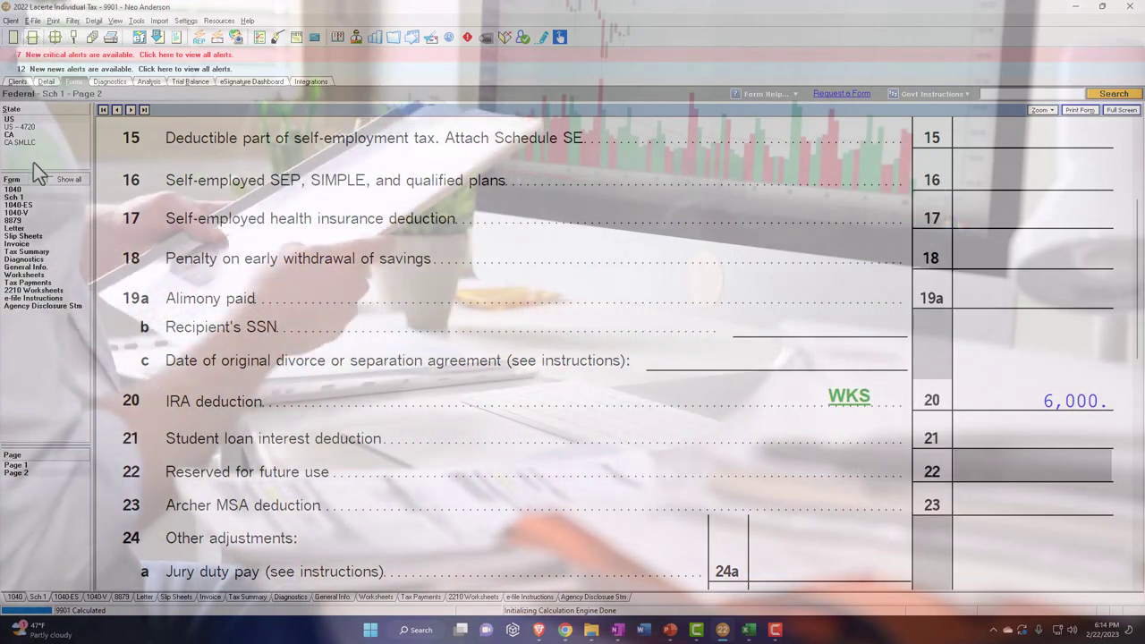
Compare Lacerte's Form 1040 lines 9–15 (6,000 adjustments, 81,050 taxable income) and return to Excel.
left_click(12, 189)
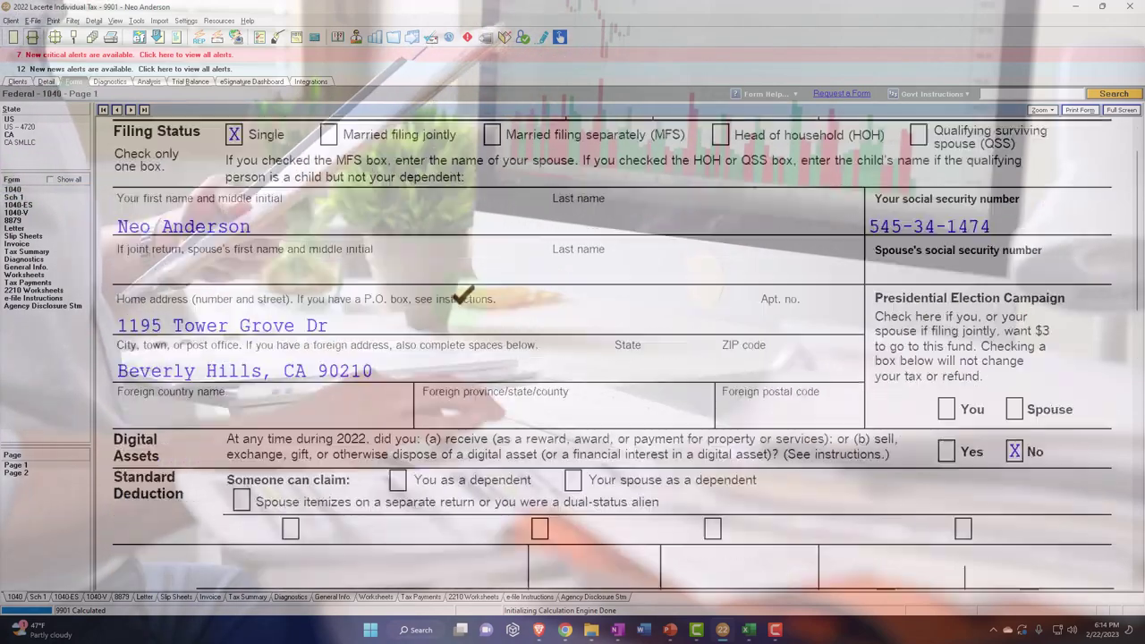
scroll(952, 348, "down", 3)
scroll(953, 348, "down", 5)
scroll(952, 348, "down", 3)
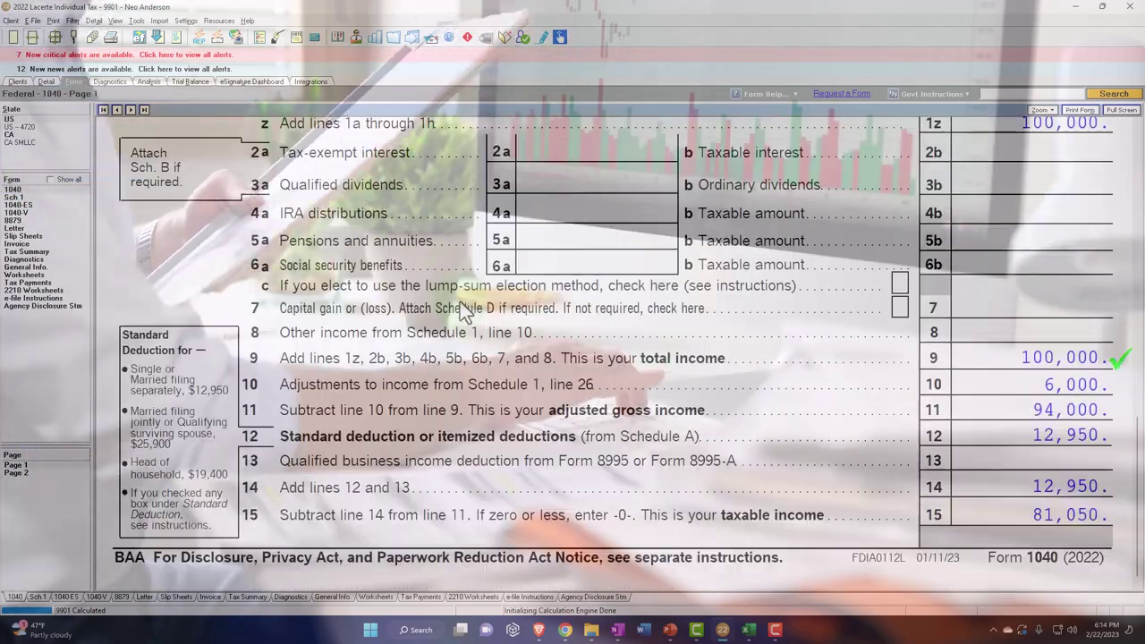
scroll(953, 349, "down", 1)
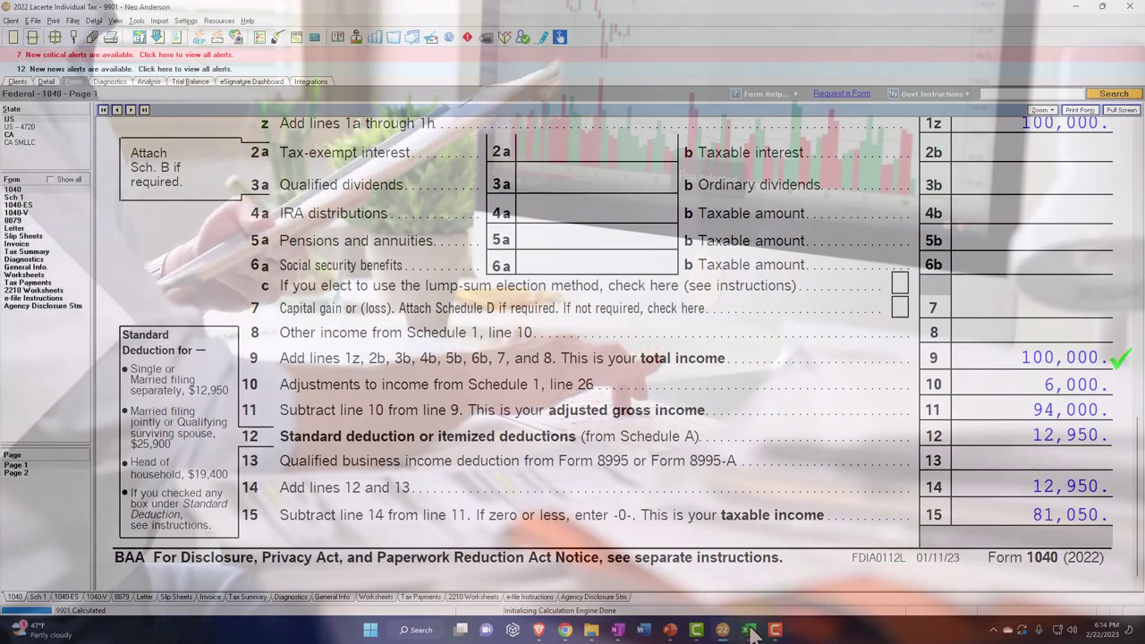
mouse_move(749, 630)
left_click(774, 570)
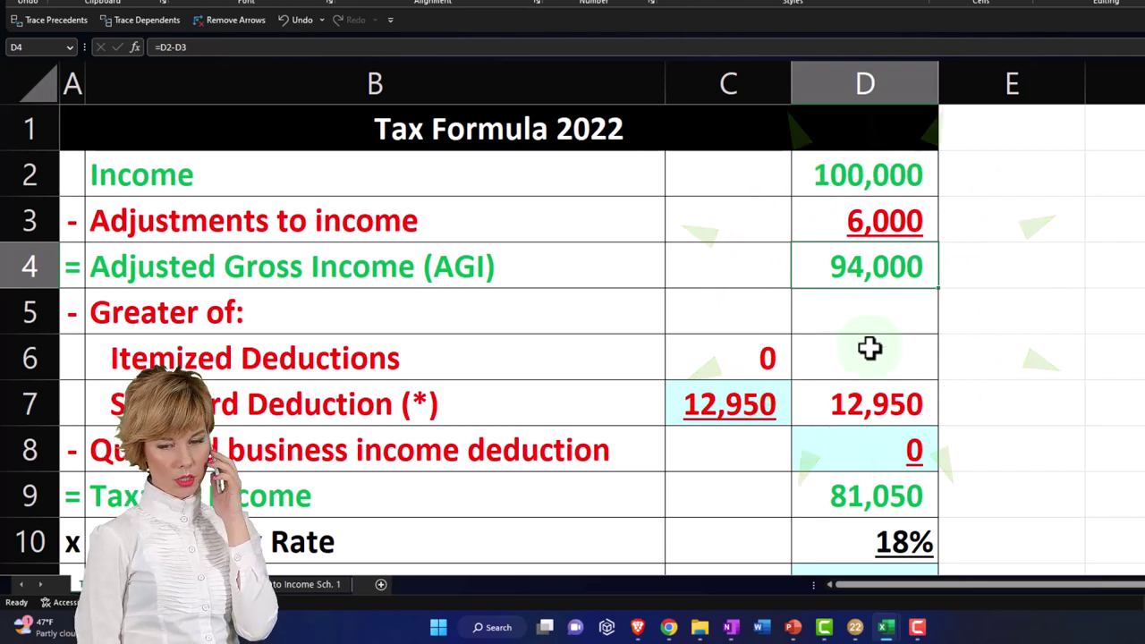
Check Lacerte's Form 1040 against the worksheet's 94,000 AGI and 81,050 taxable income.
left_click(856, 628)
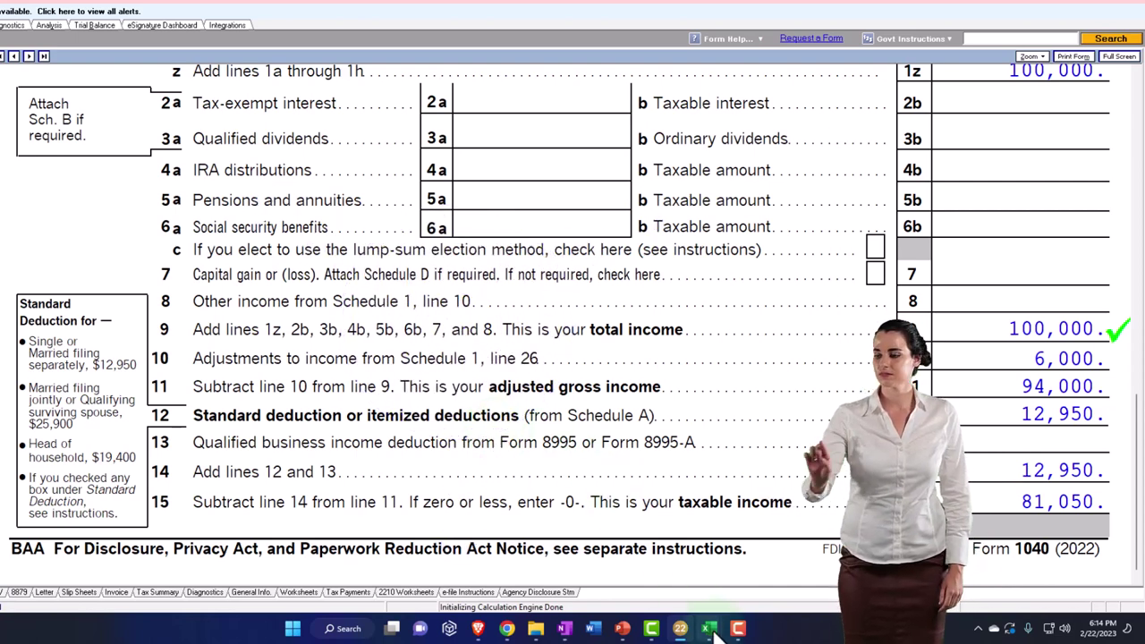
mouse_move(711, 629)
left_click(723, 514)
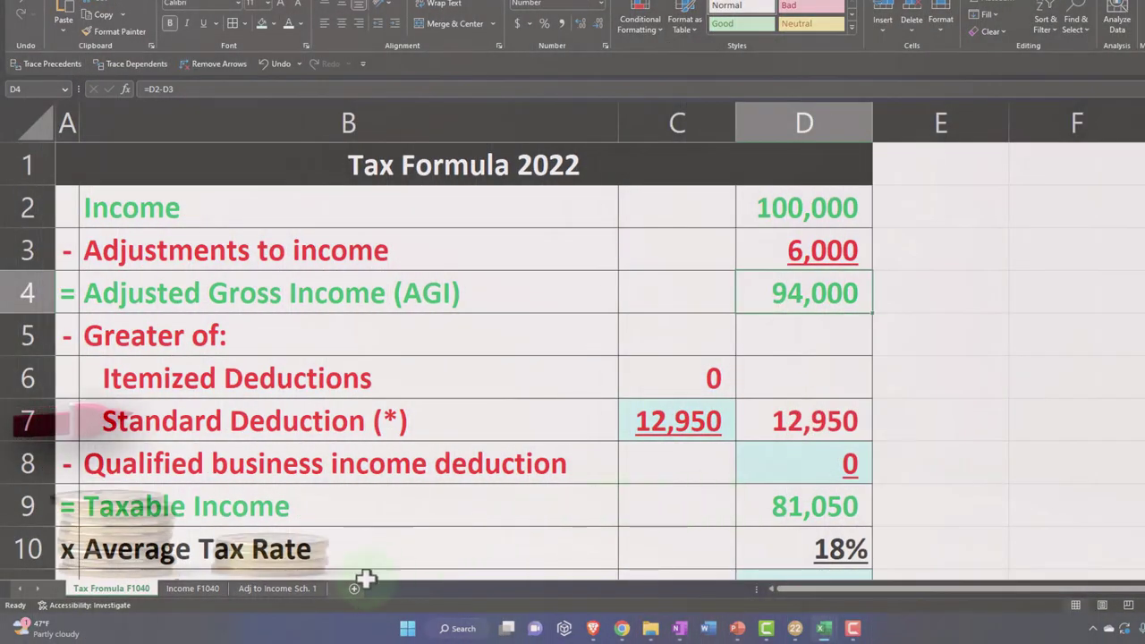
Insert a blank sheet named 'Sch A' after the Adj to Income Sch. 1 tab.
left_click(354, 585)
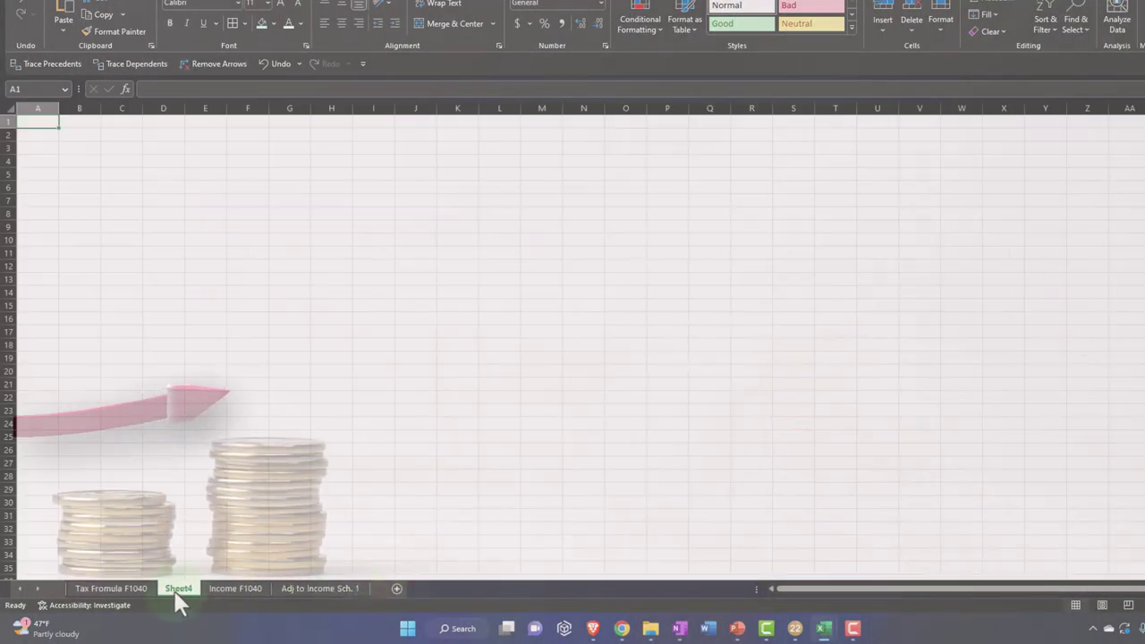
left_click_drag(176, 591, 368, 589)
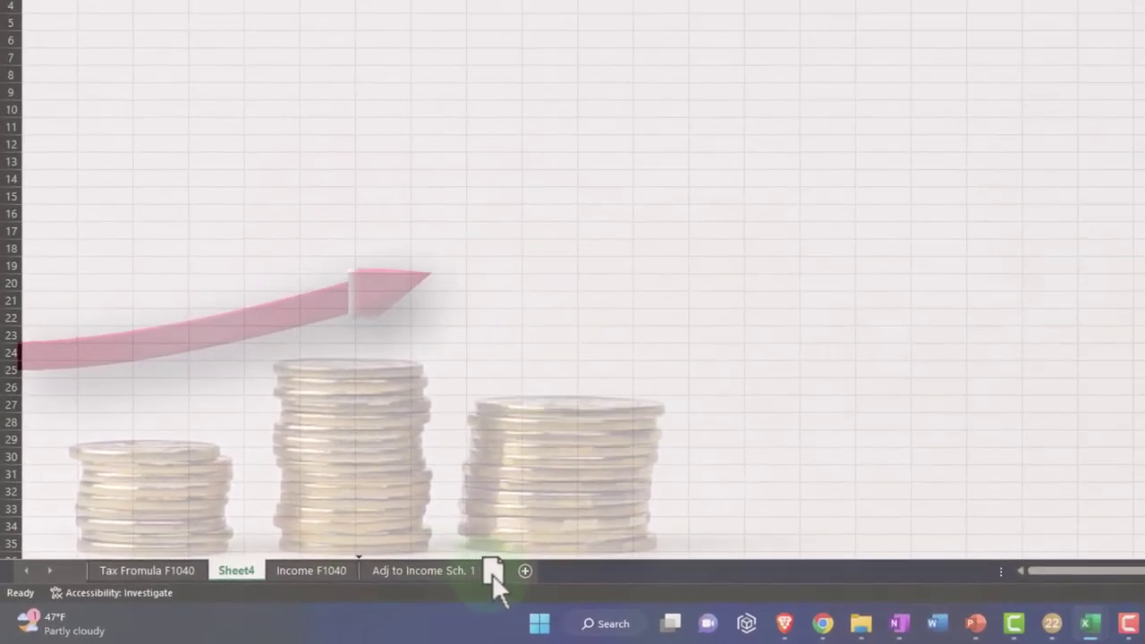
left_click_drag(492, 574, 495, 575)
type("Sch")
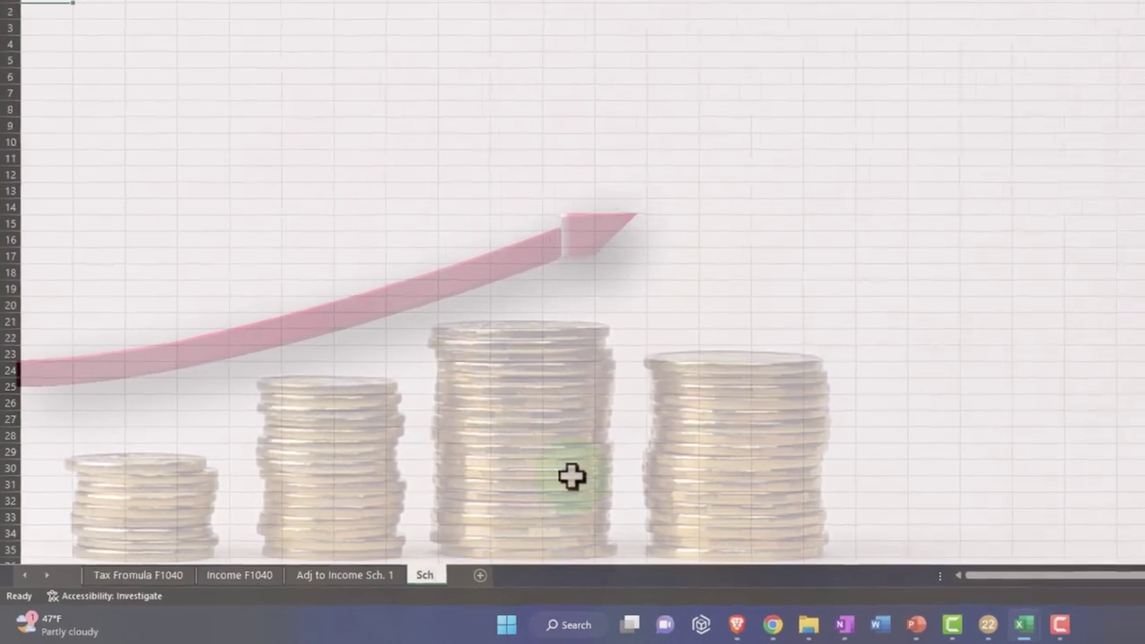
type(" A")
left_click(534, 487)
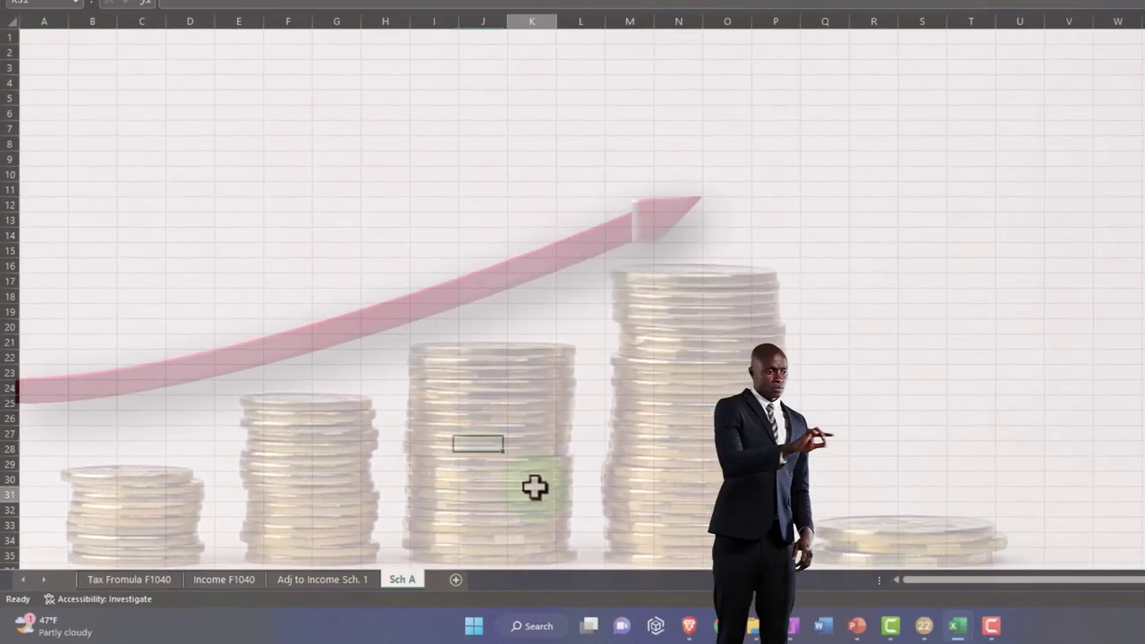
left_click(259, 179)
scroll(254, 192, "up", 10)
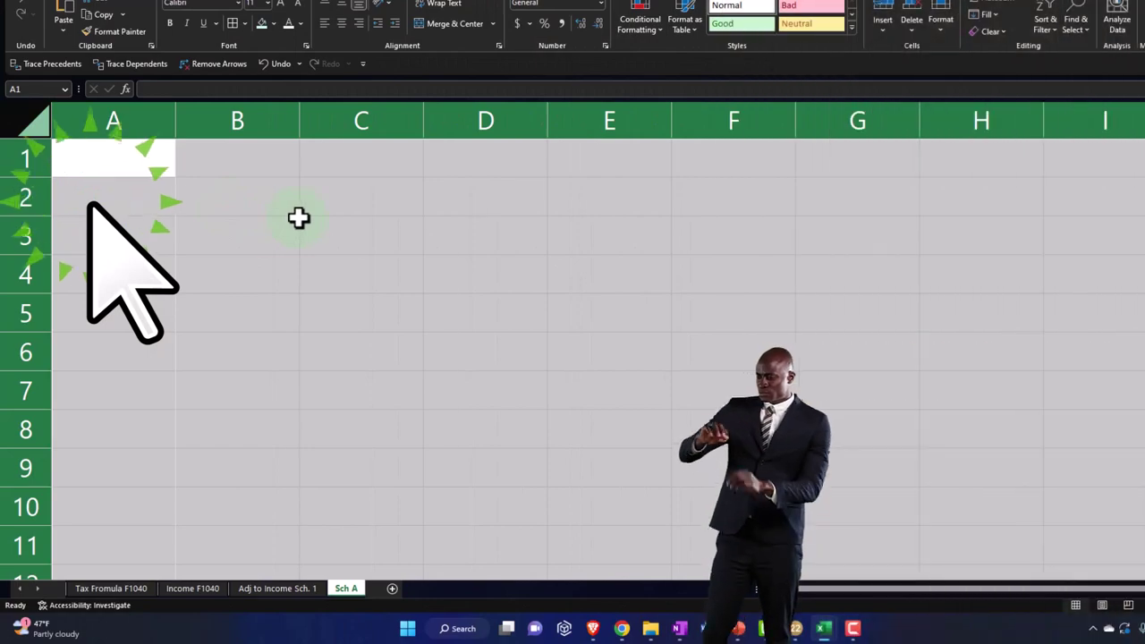
Format all Sch A cells as Currency with no symbol, 0 decimals and red (1,234) negatives.
right_click(304, 231)
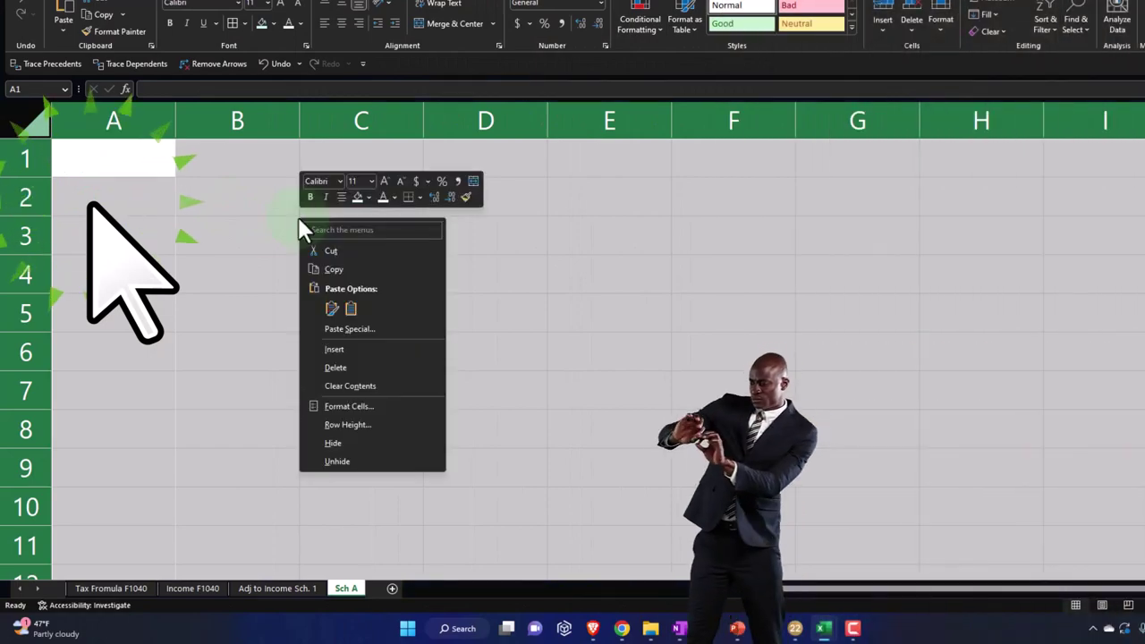
left_click(344, 406)
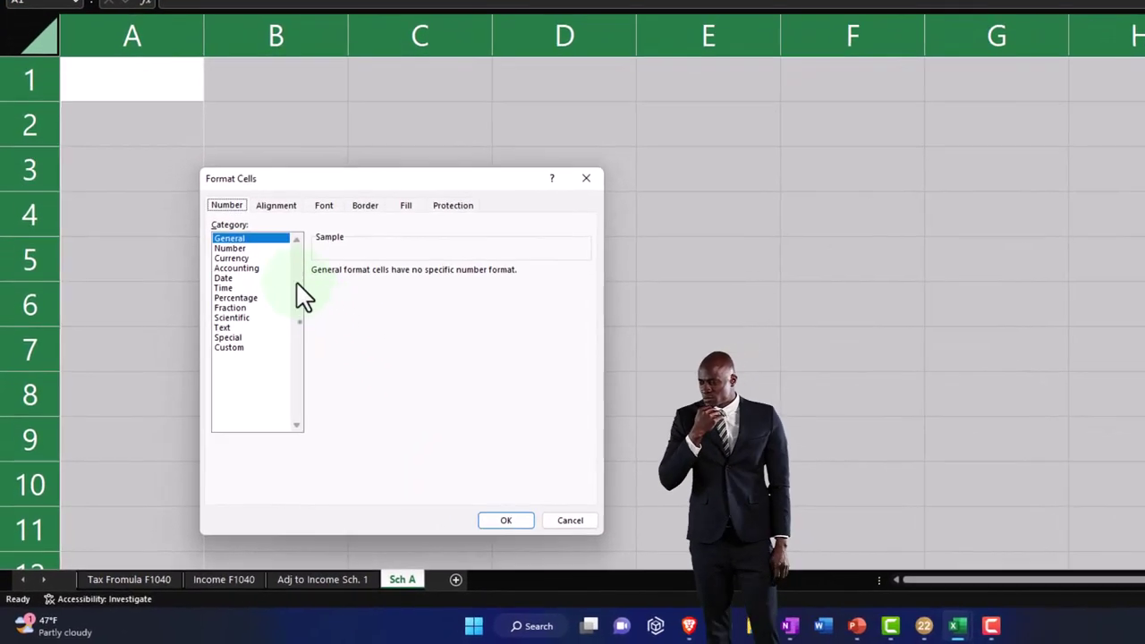
left_click(234, 258)
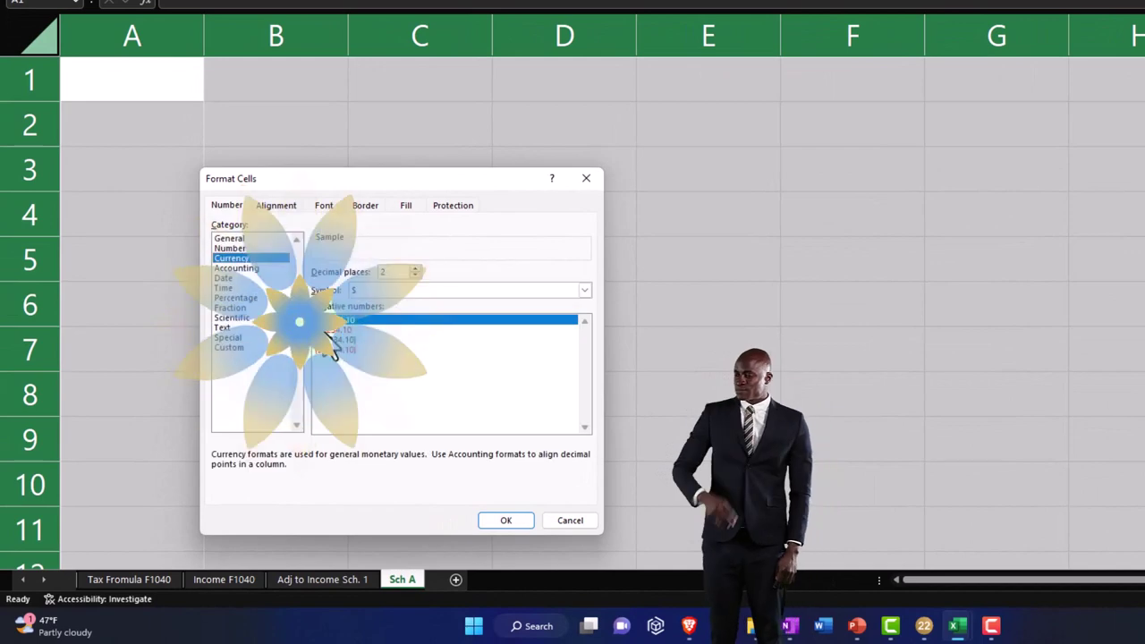
left_click(349, 349)
left_click(402, 292)
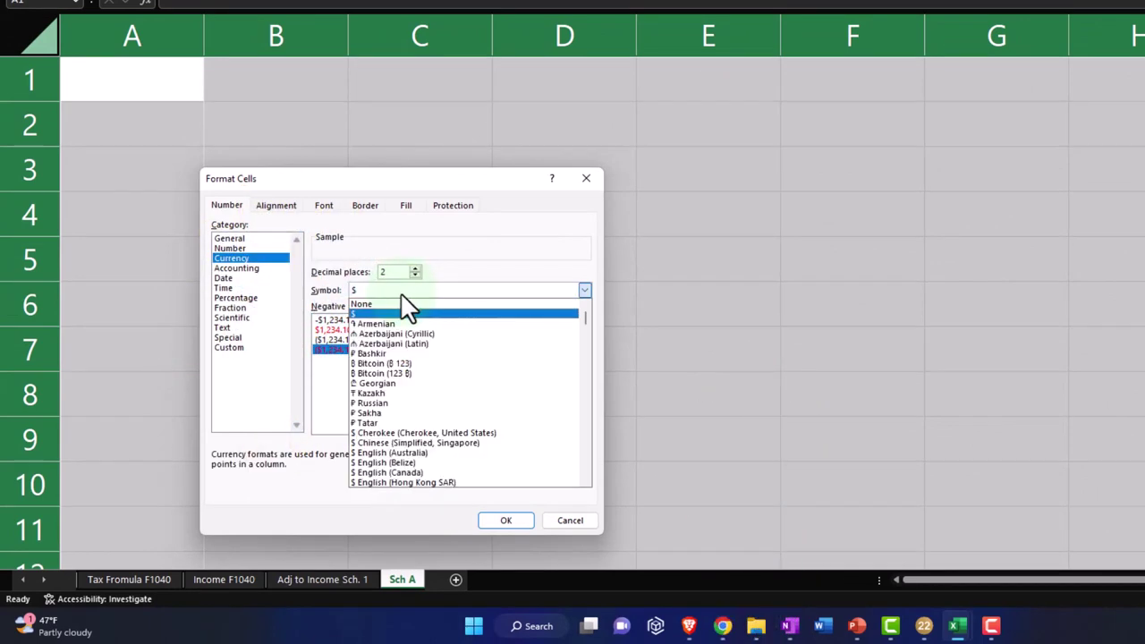
left_click(405, 305)
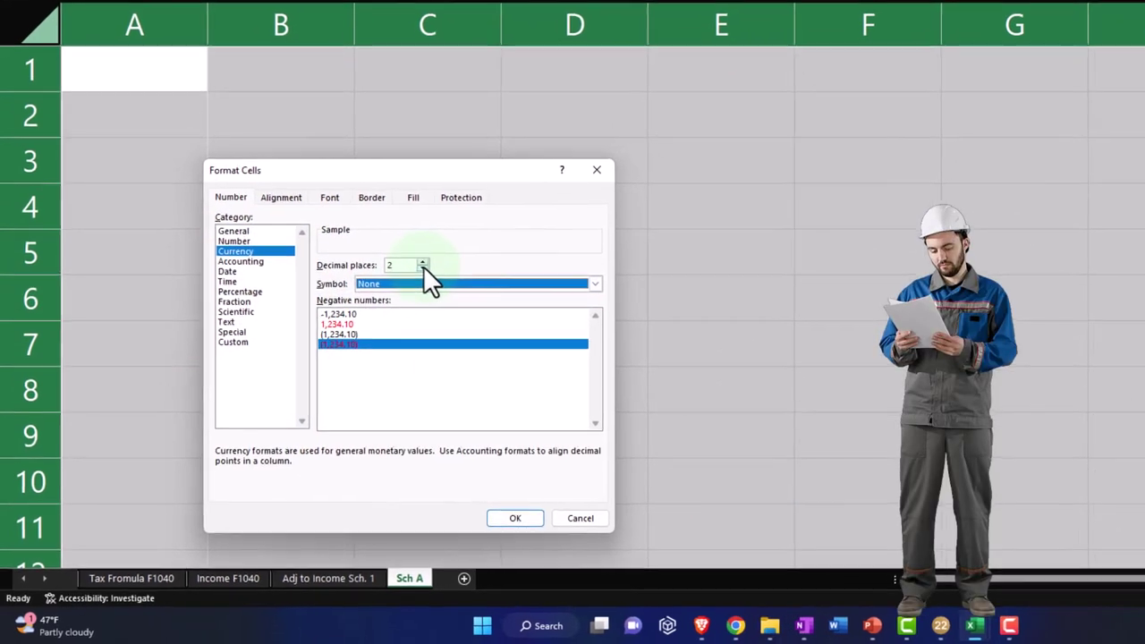
left_click(415, 274)
left_click(415, 274)
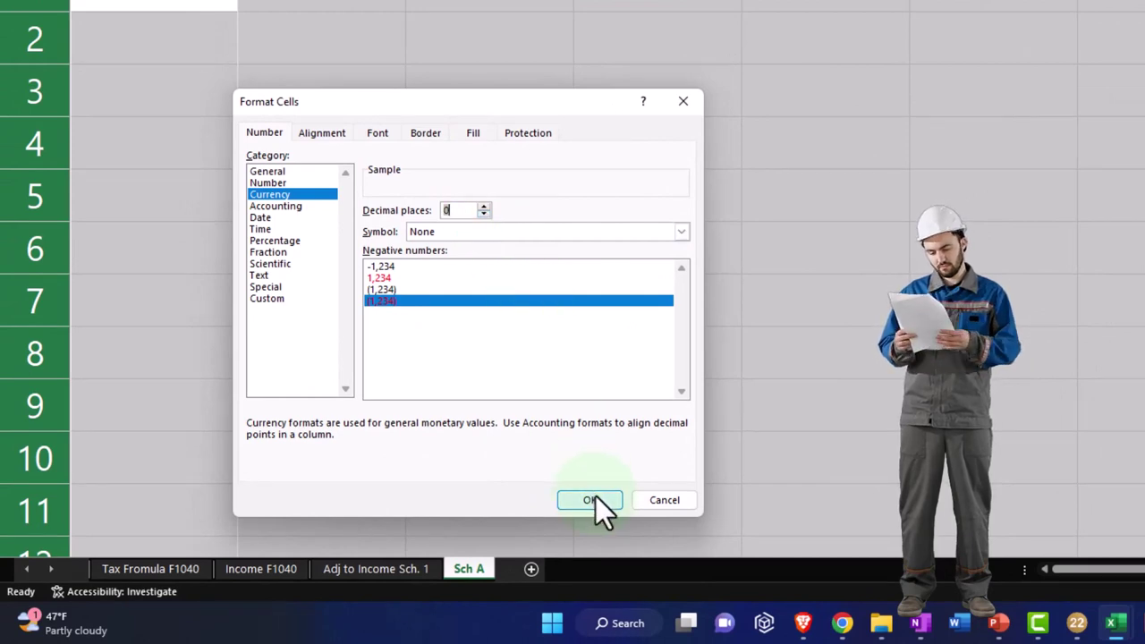
left_click(591, 500)
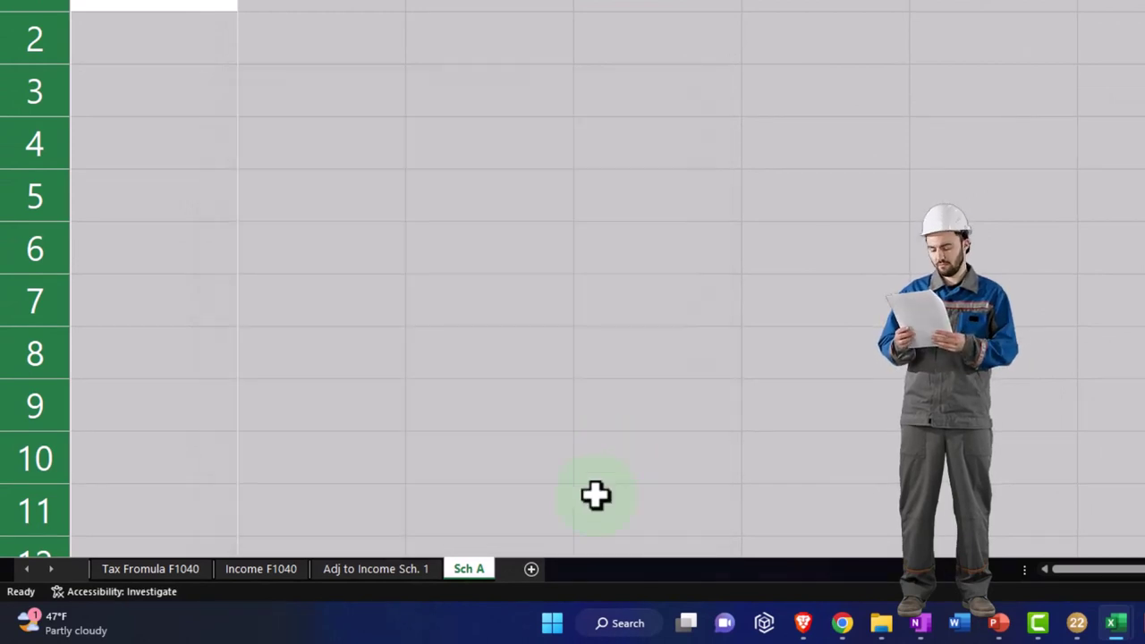
In Lacerte, show all forms and open Schedule A, reviewing its 963 state and local taxes.
left_click(1076, 619)
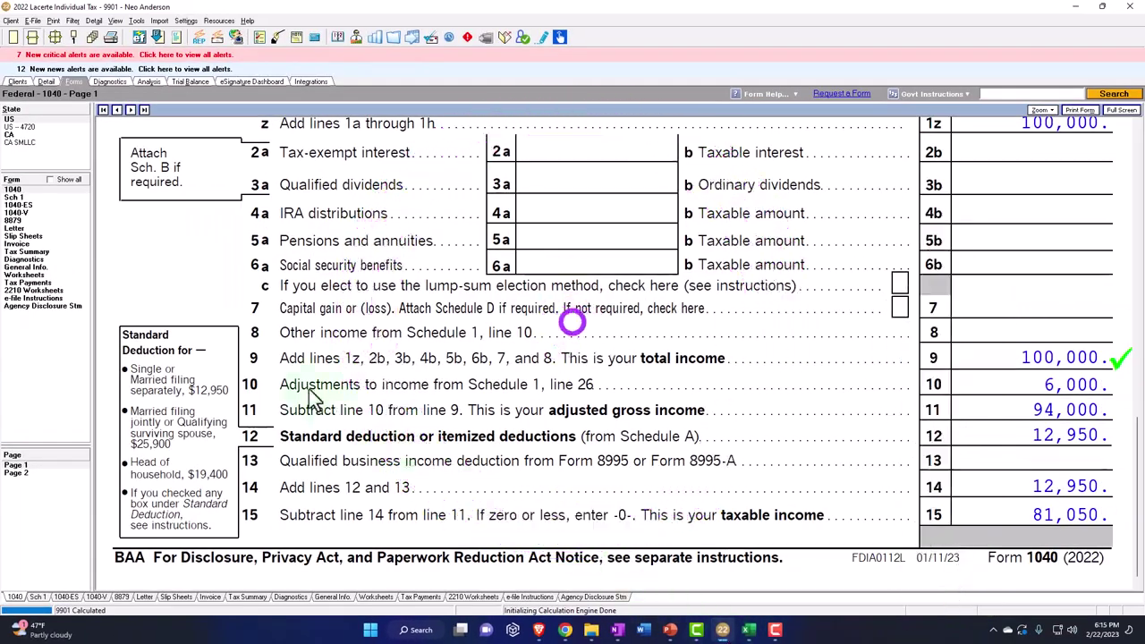
left_click(50, 180)
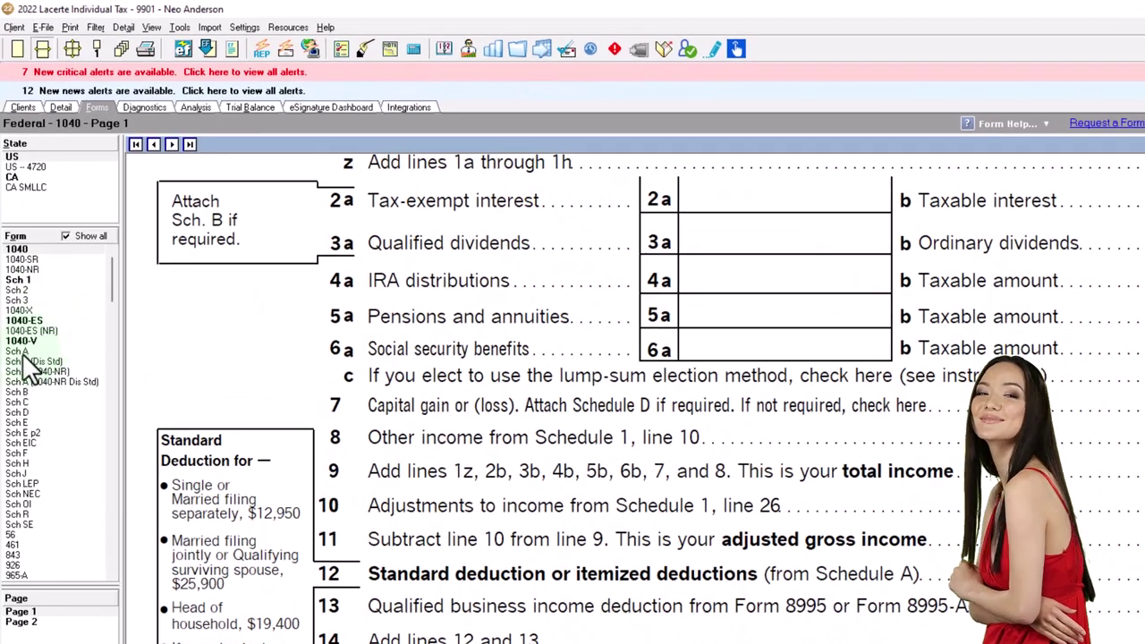
left_click(24, 287)
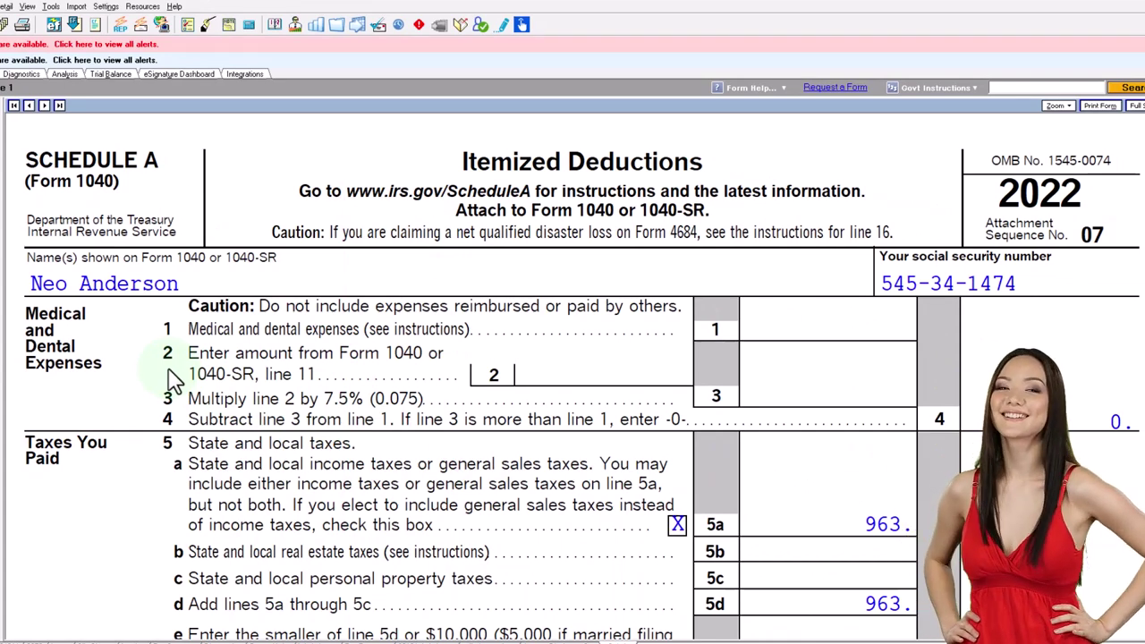
scroll(186, 460, "down", 2)
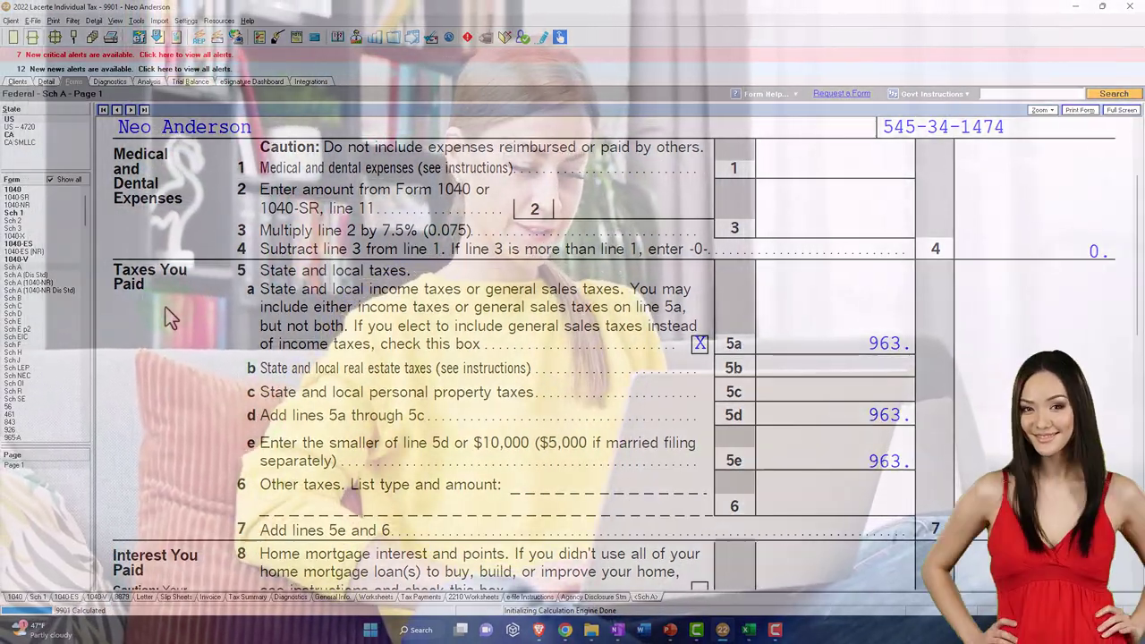
scroll(168, 314, "down", 3)
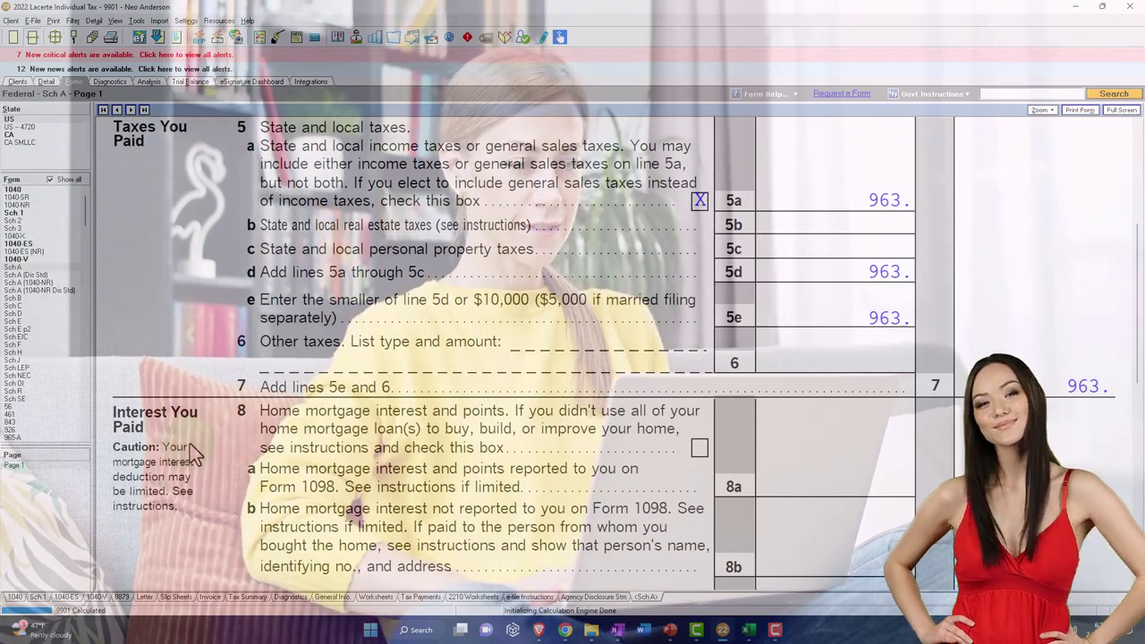
scroll(167, 347, "up", 2)
scroll(166, 344, "up", 3)
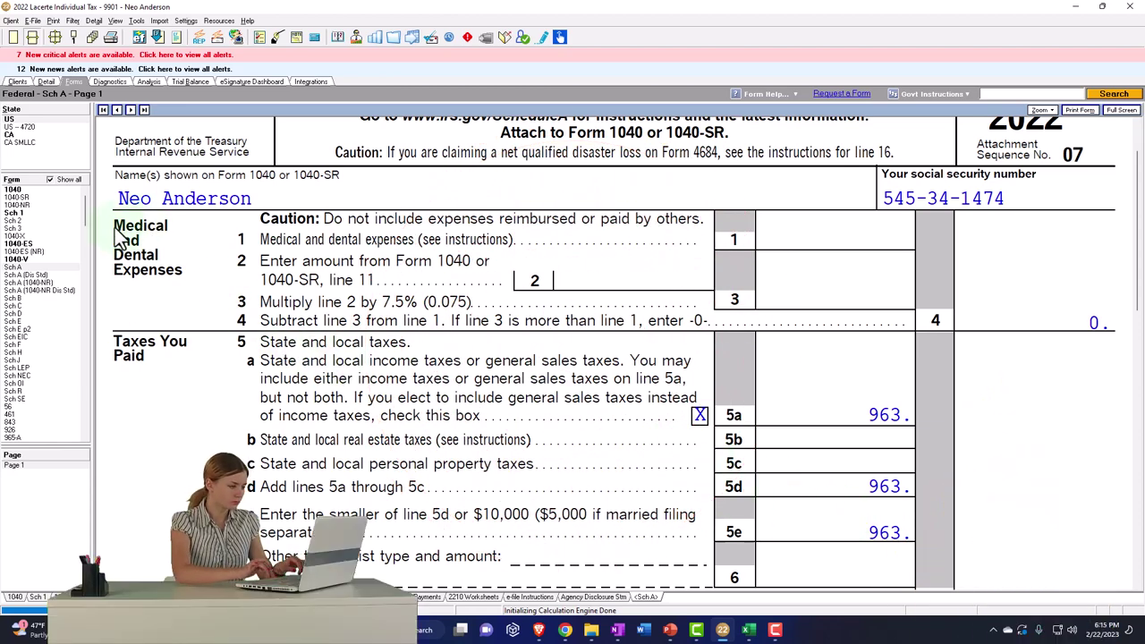
Bring the tax formula workbook forward and size its window beside Lacerte's form.
left_click(750, 632)
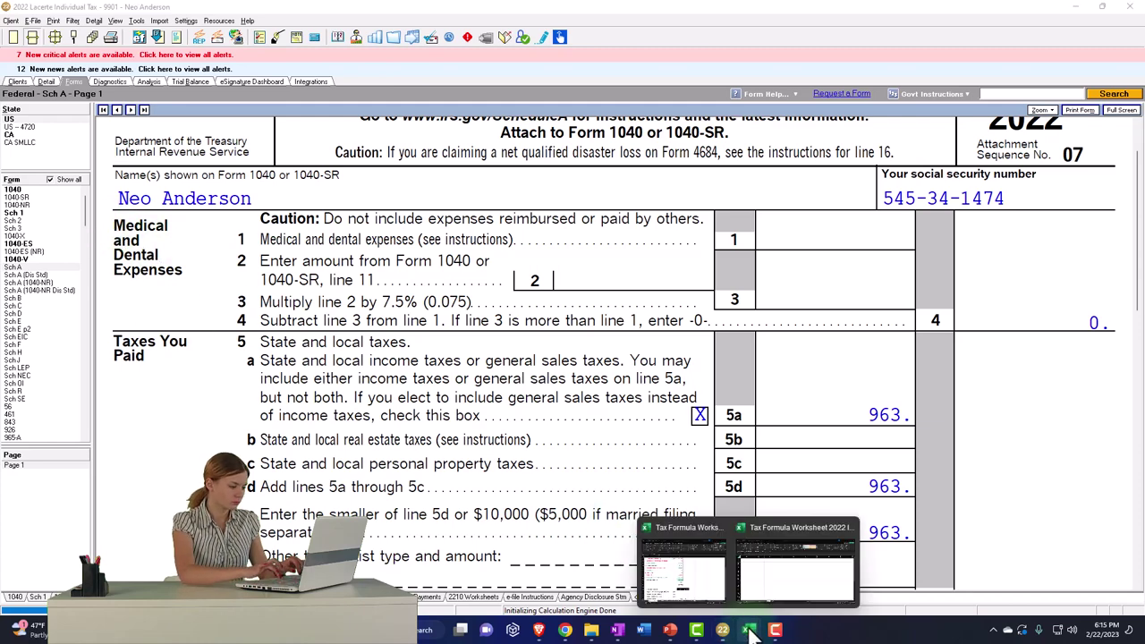
left_click(817, 586)
mouse_move(432, 13)
left_mouse_down()
mouse_move(788, 53)
mouse_move(803, 16)
left_mouse_up()
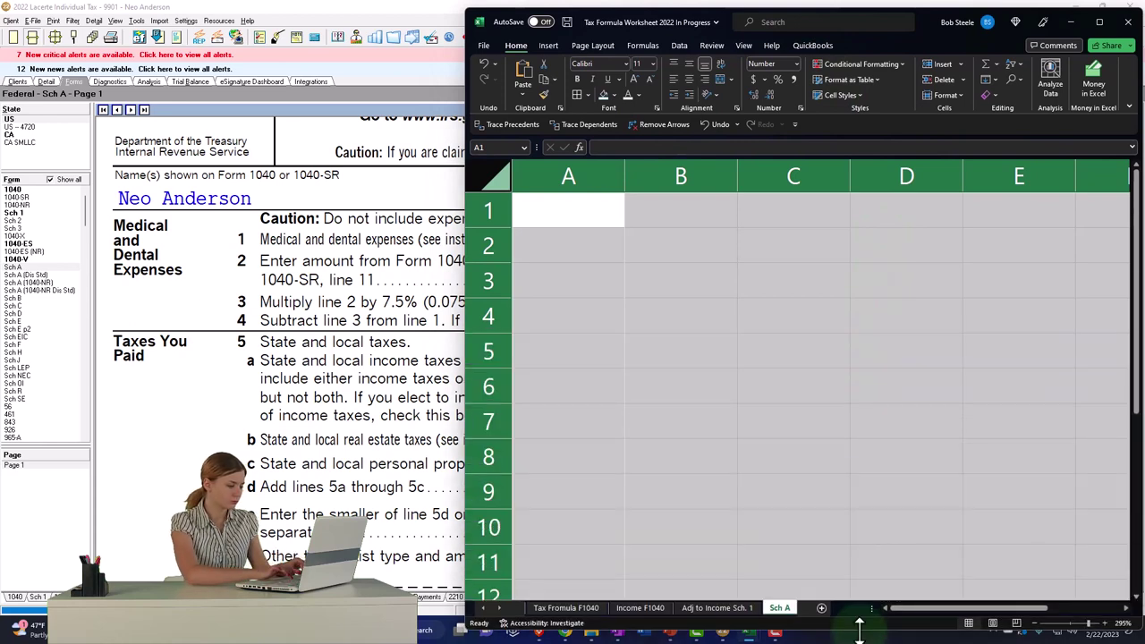
left_click_drag(859, 355, 859, 628)
left_click_drag(679, 210, 713, 369)
Type the title 'Schedule A' in A1.
left_click(568, 212)
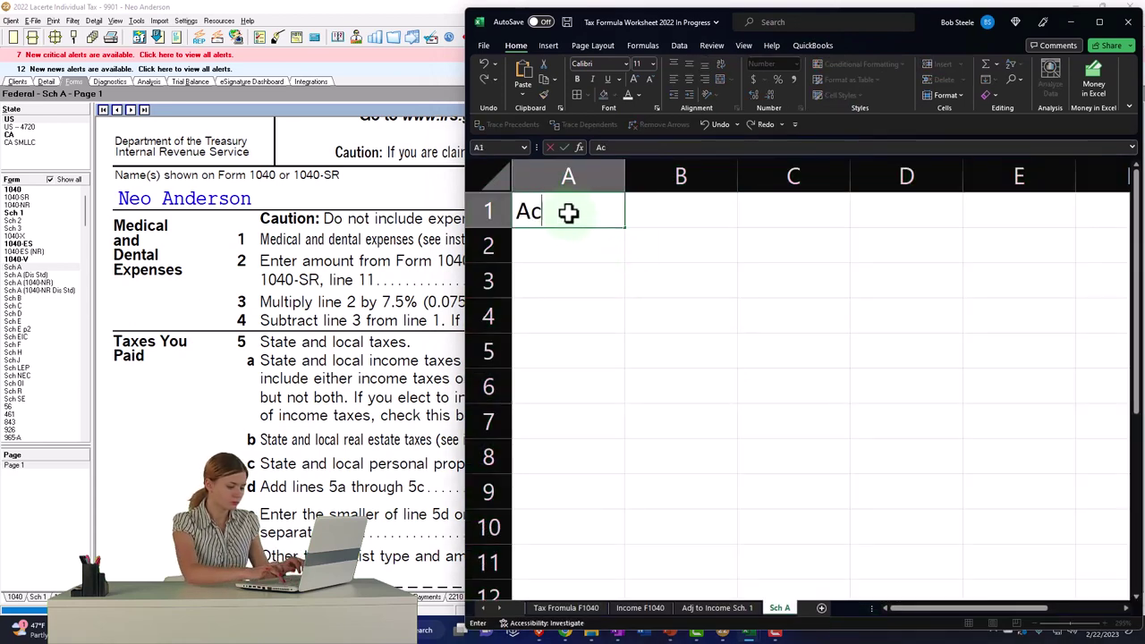
type("A")
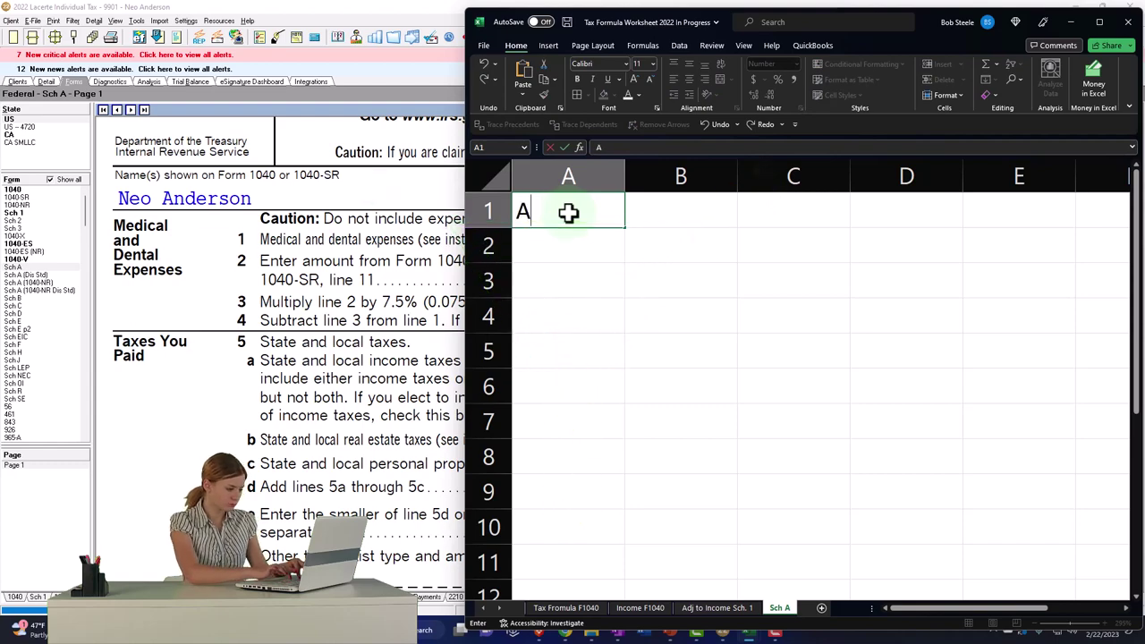
scroll(389, 402, "up", 1)
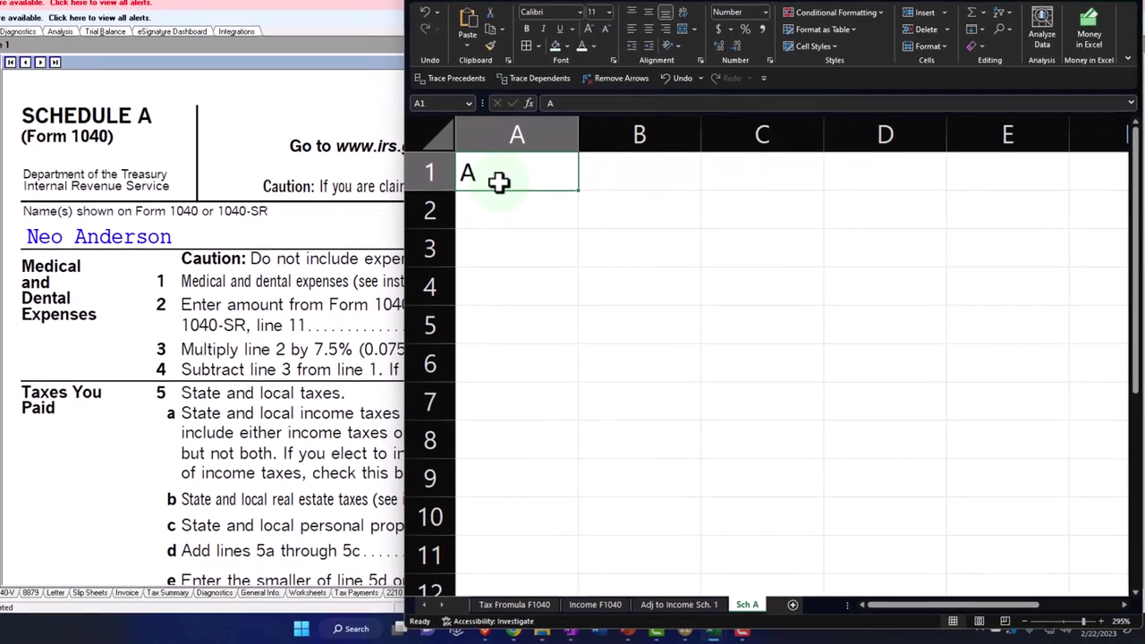
key("BackSpace")
type("Schedule")
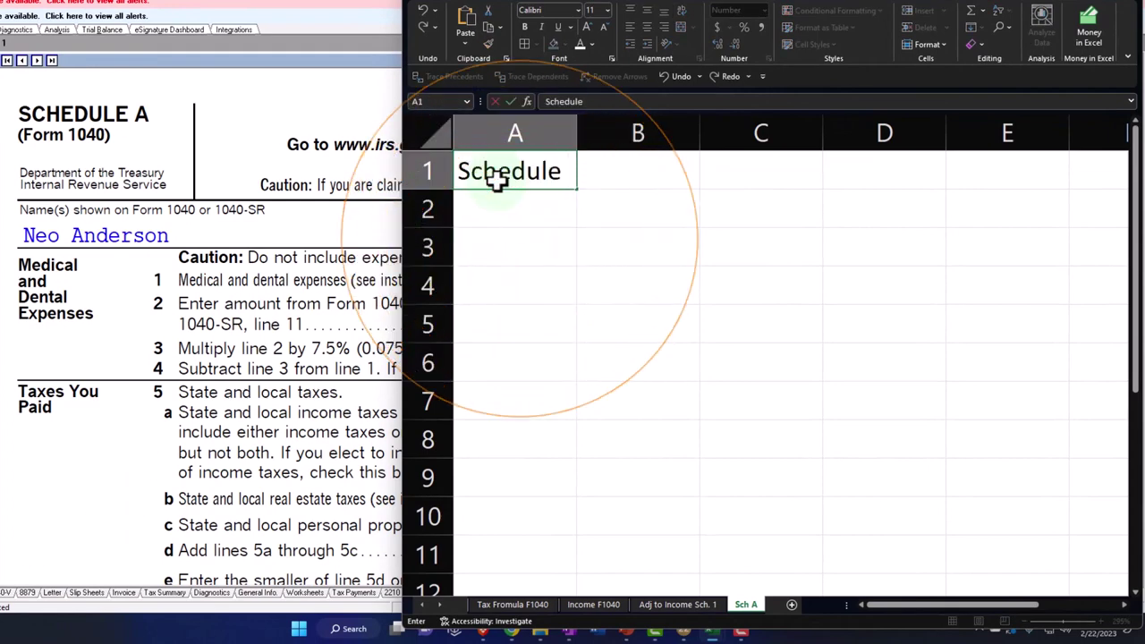
key("Return")
type("Mecical")
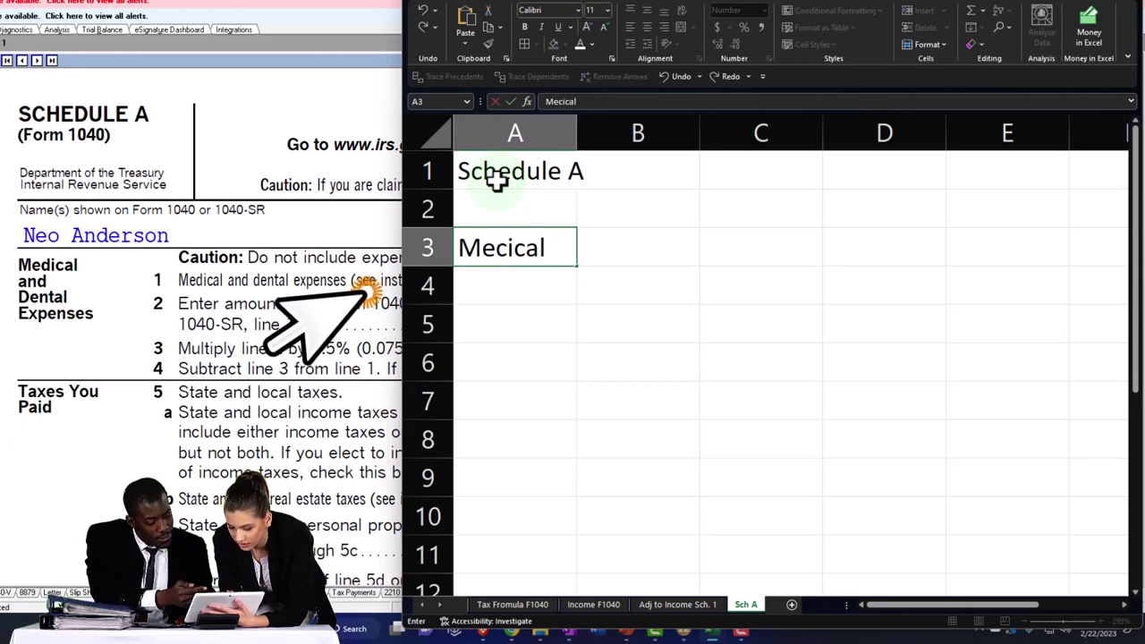
Add headings 'Mecical & Dental Expenses' in A3 and 'Taxes You Paid' in A7.
type(" &")
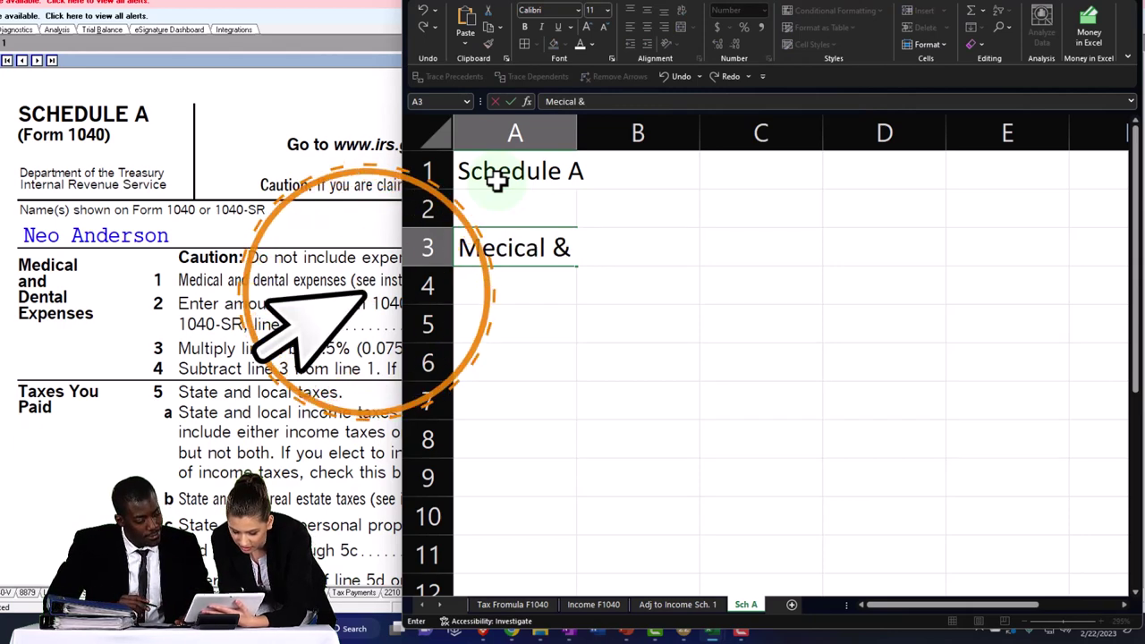
type(" Dental Ex")
type("p")
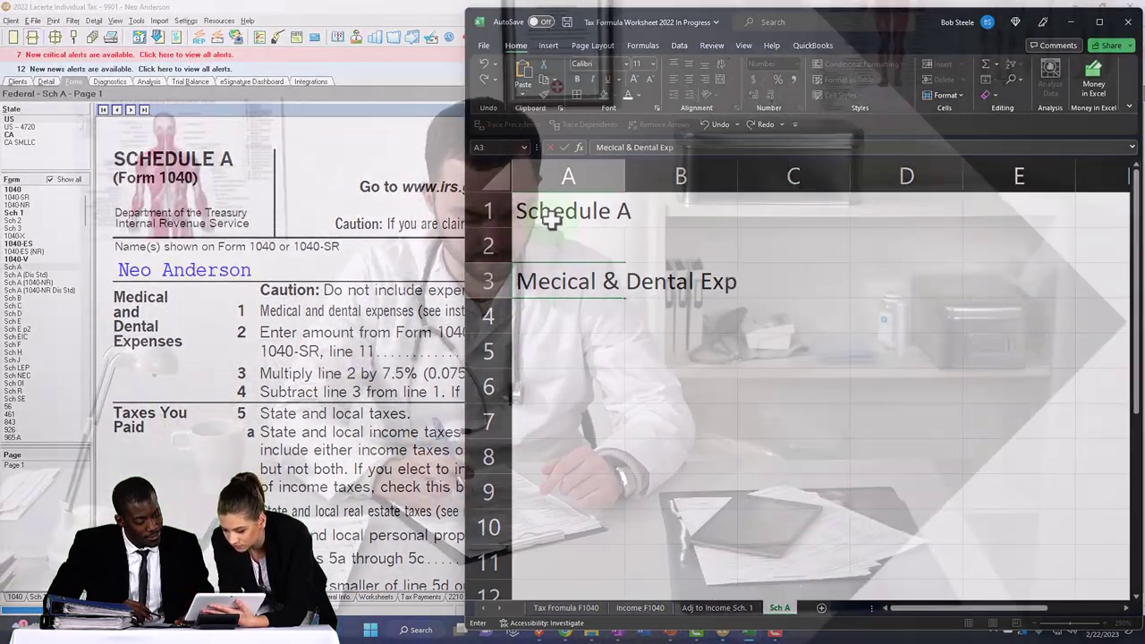
type("enses")
key("Return")
key("Return")
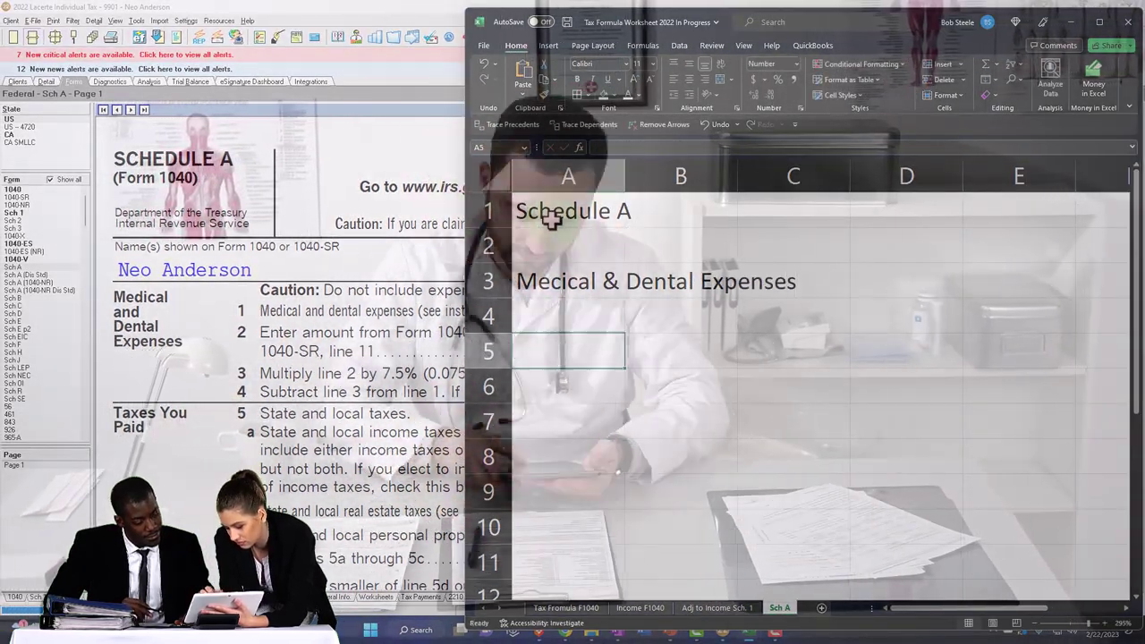
key("Return")
key("Return")
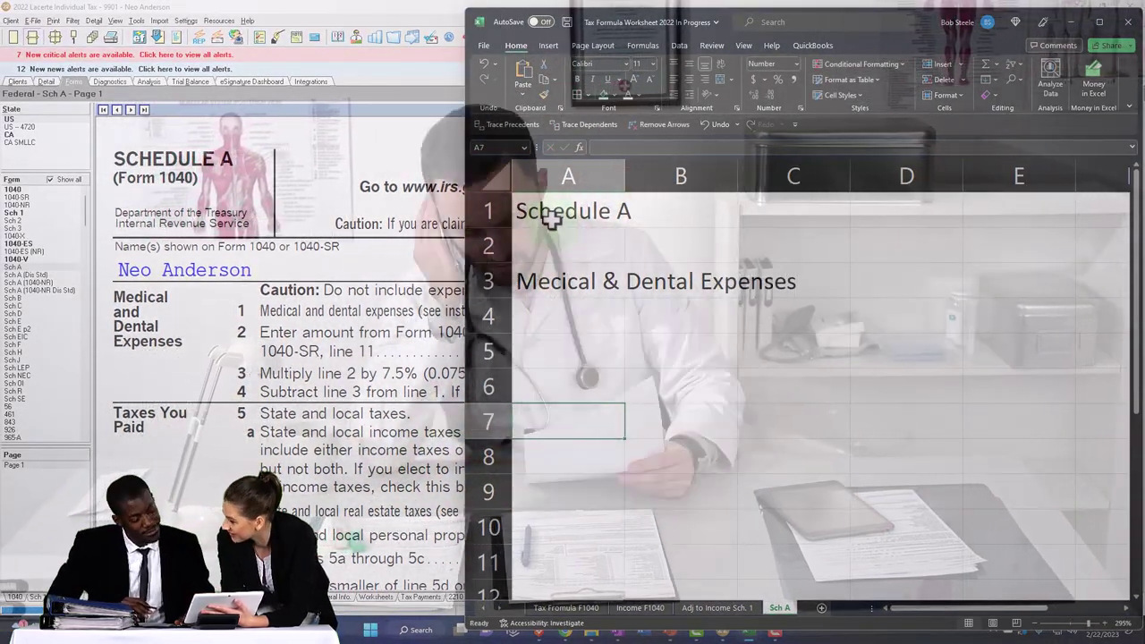
type("Tax")
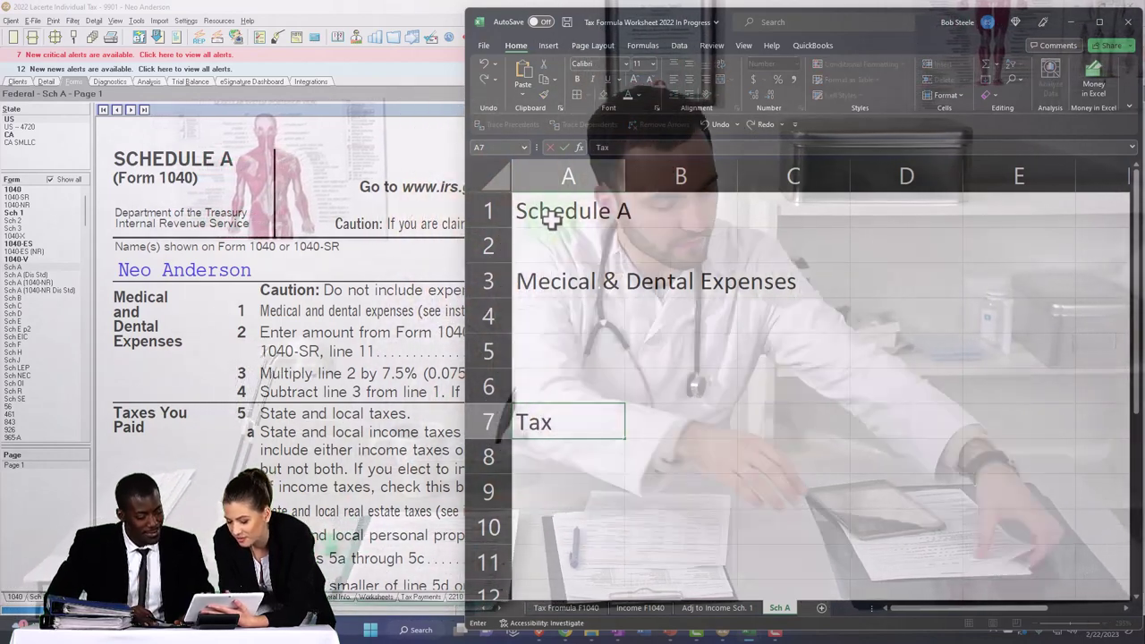
type("es You")
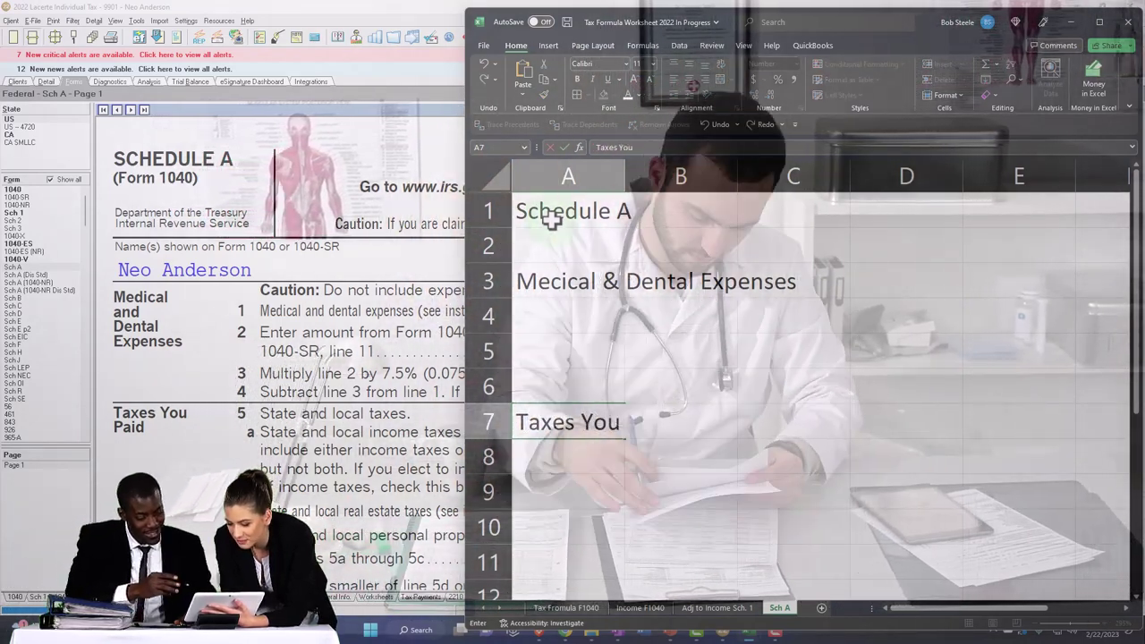
type(" Paid")
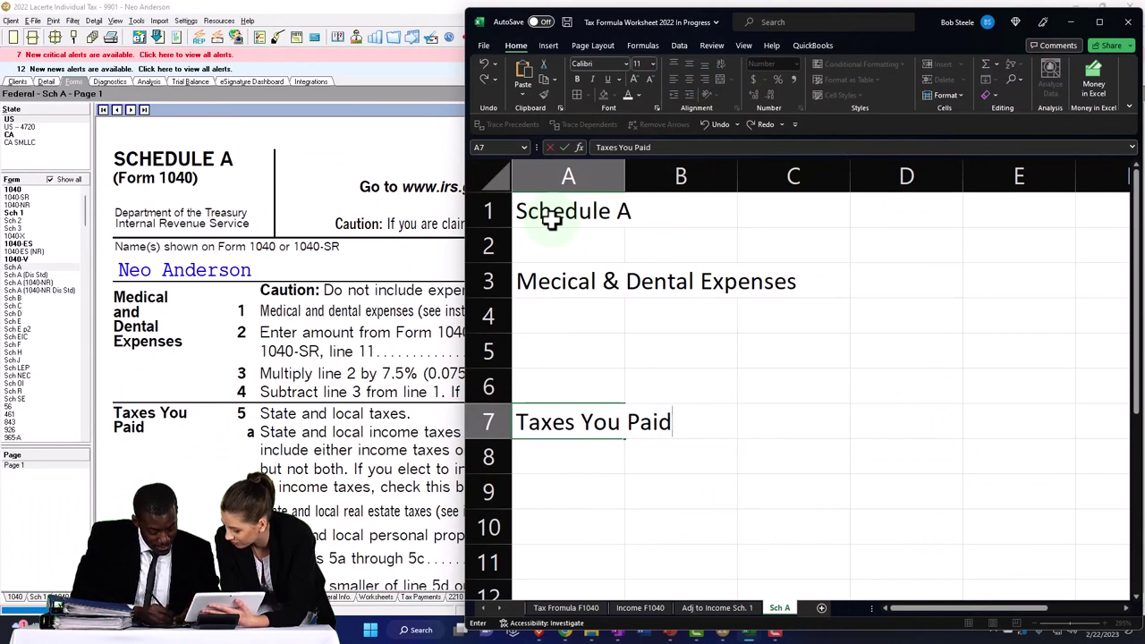
Add the headings 'Interest You Paid' in A12 and 'Gifts to Charity' in A17.
scroll(289, 358, "down", 2)
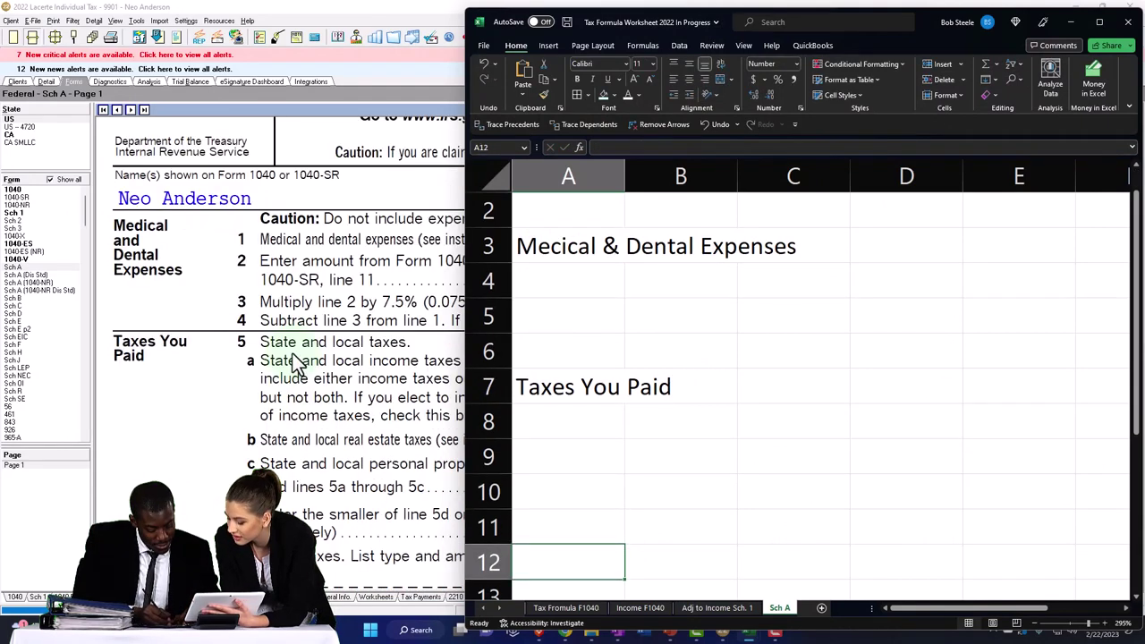
scroll(294, 365, "down", 4)
scroll(400, 400, "down", 2)
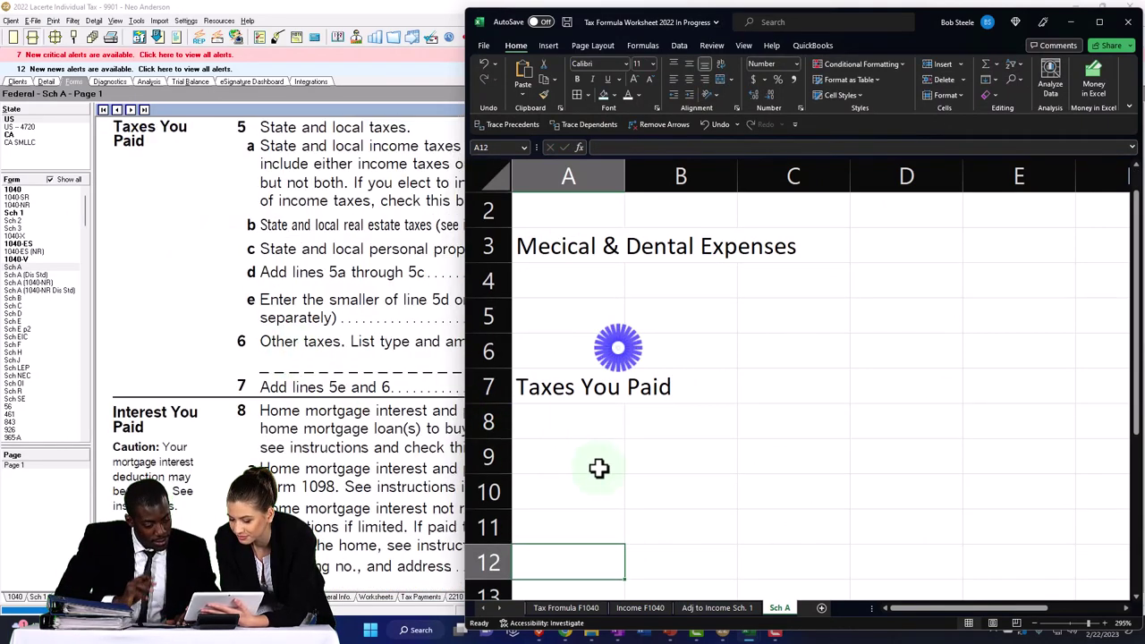
scroll(375, 465, "down", 1)
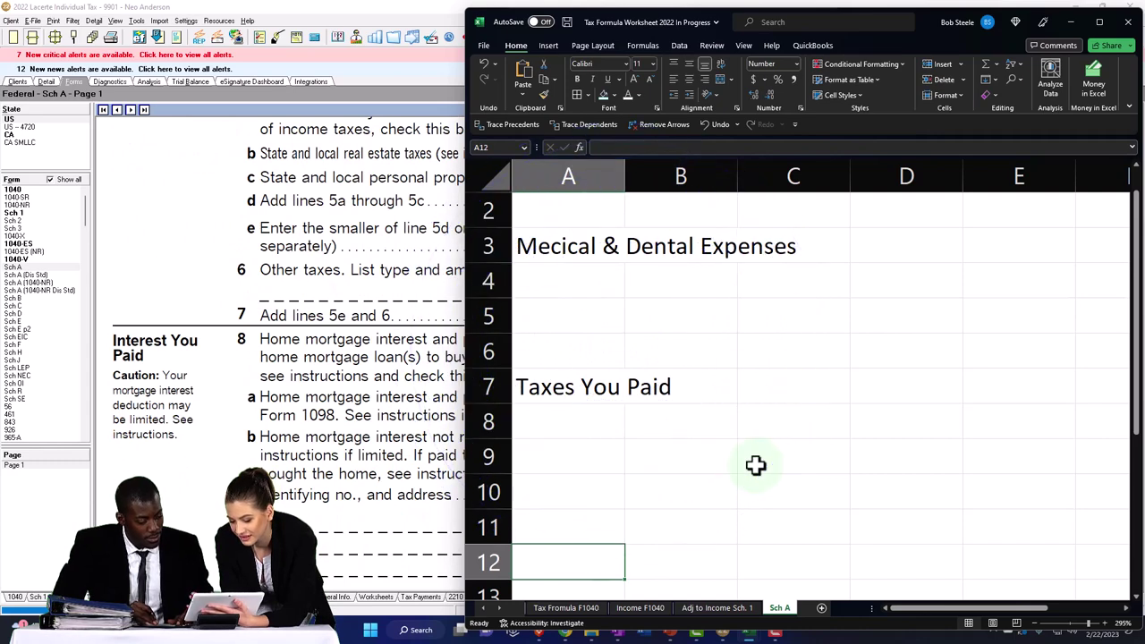
type("Intere")
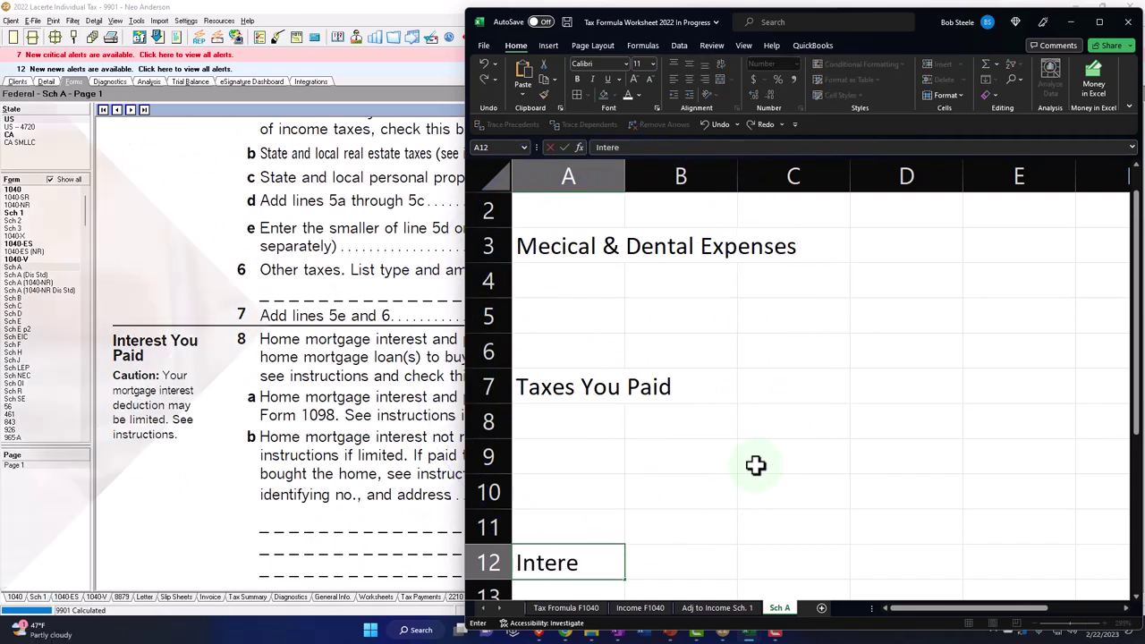
type("st")
type(" You Paid")
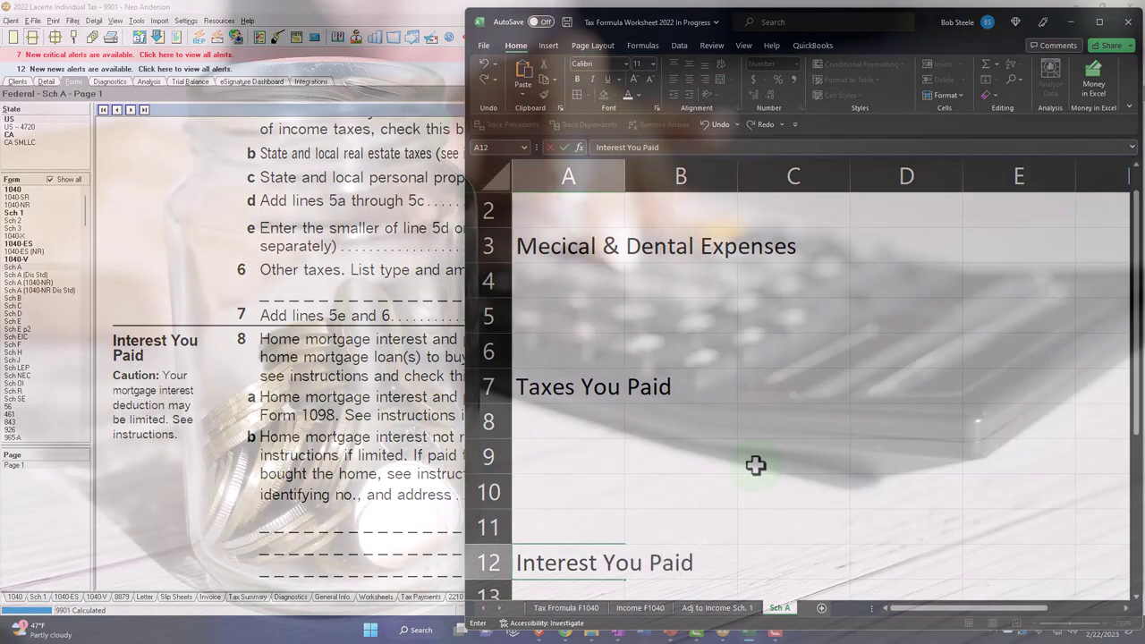
key("Return")
key("Return")
key("Return")
key("Return")
key("Return")
scroll(319, 503, "down", 1)
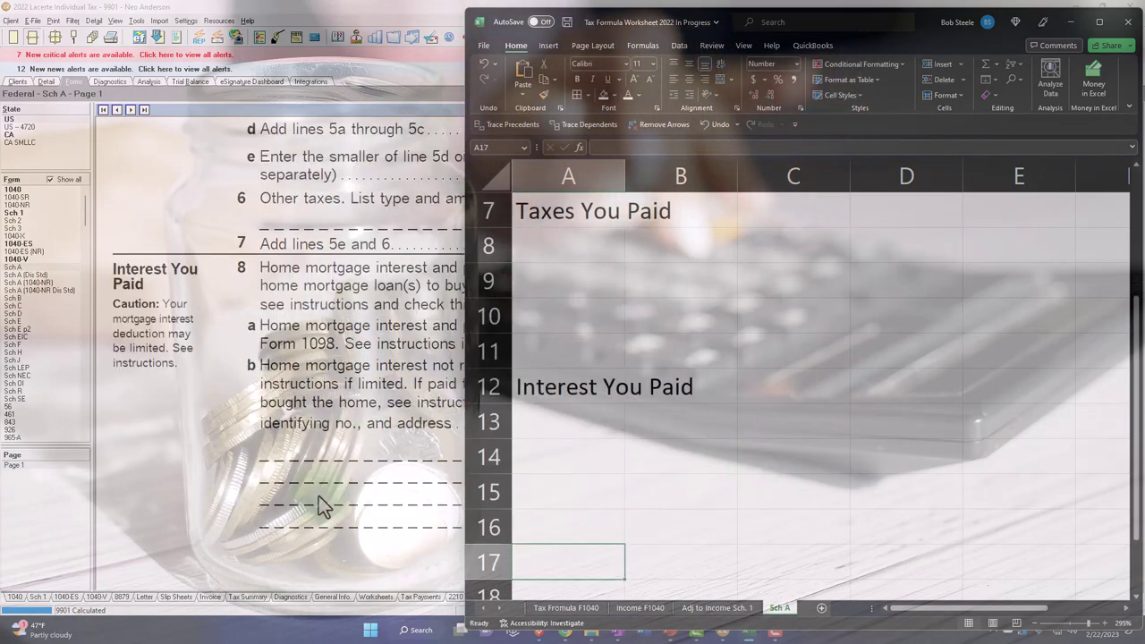
scroll(319, 504, "down", 4)
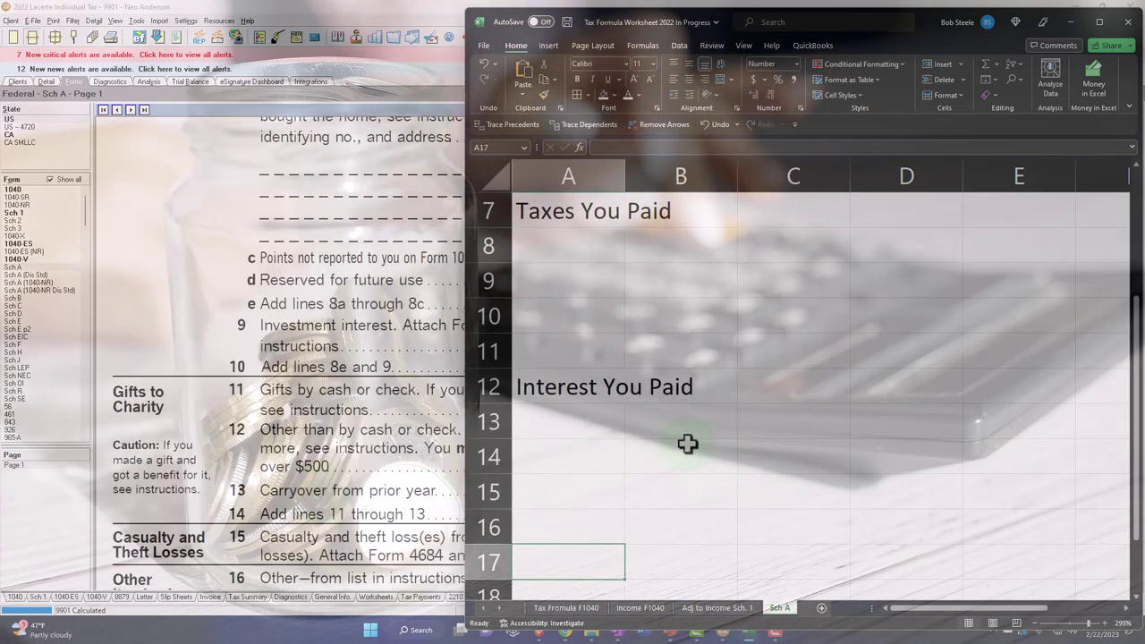
type("Gifte")
key("BackSpace")
type("s")
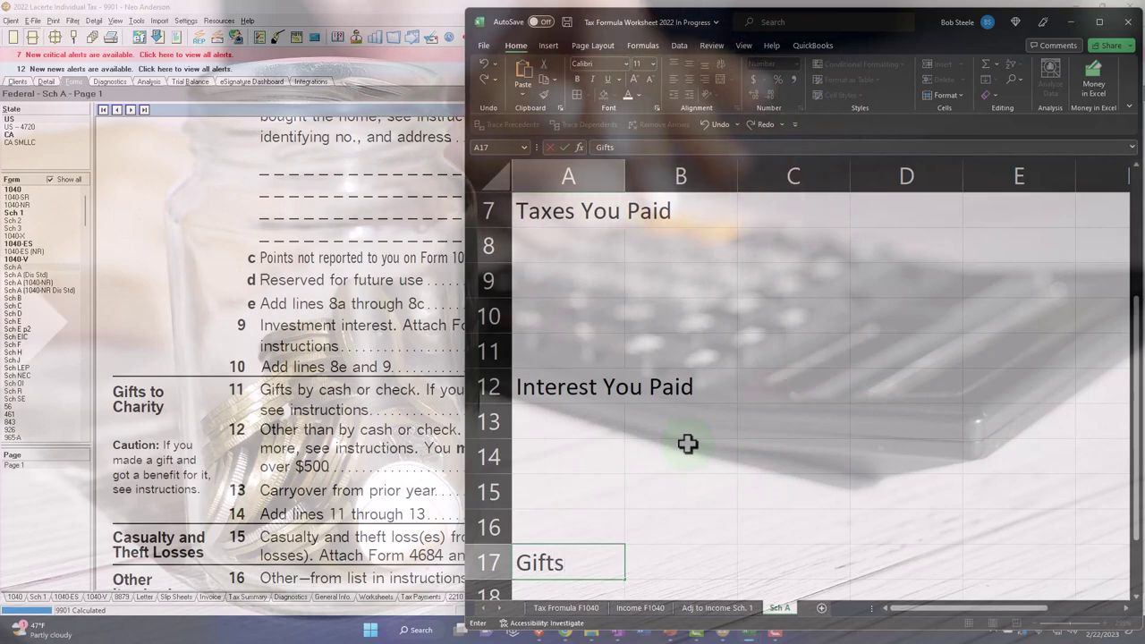
type(" to Charity")
key("Return")
key("Return")
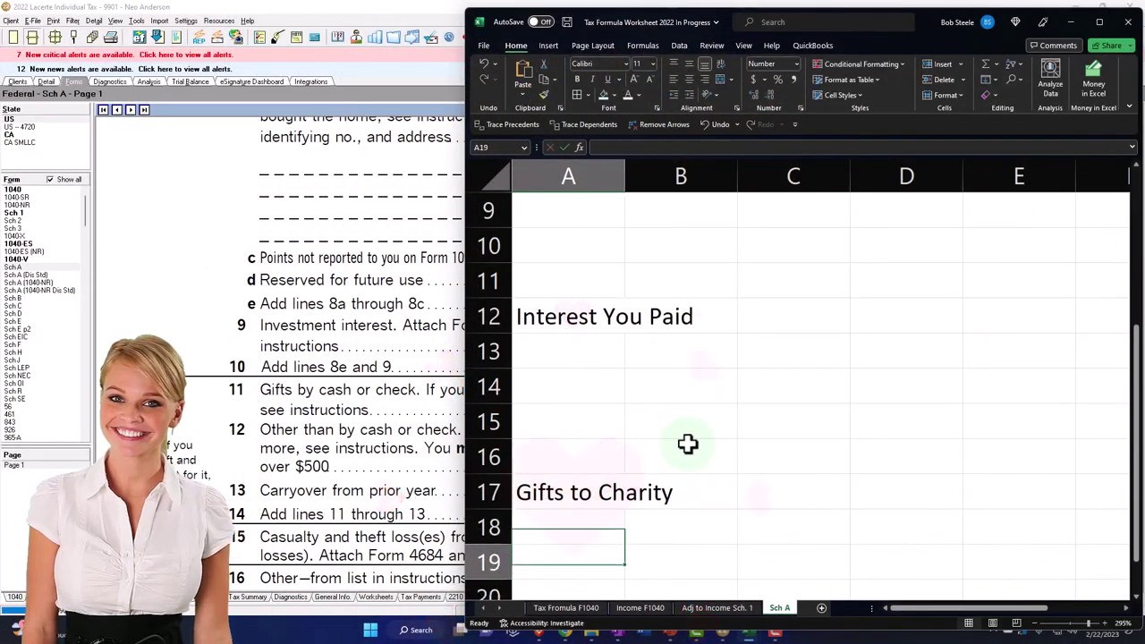
key("Return")
key("Return")
key("Return")
Add 'Casualty & Theft Losses' in A22, 'Other Itemized Deductions' in A25 and 'Total Itemized Deductions' in A28.
scroll(338, 447, "down", 3)
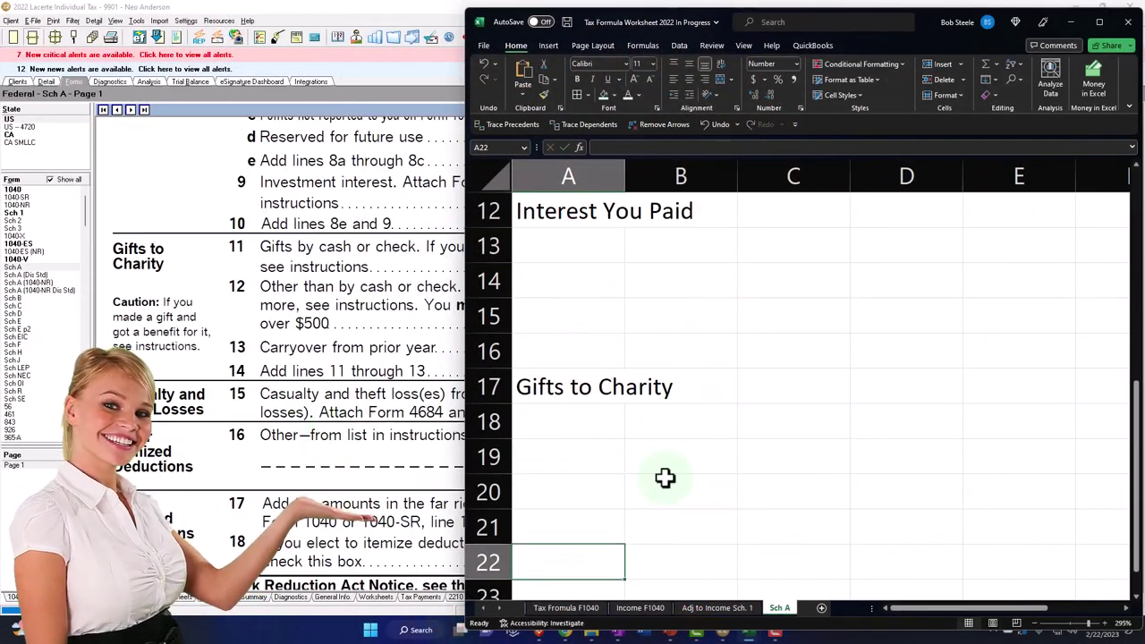
type("Casua")
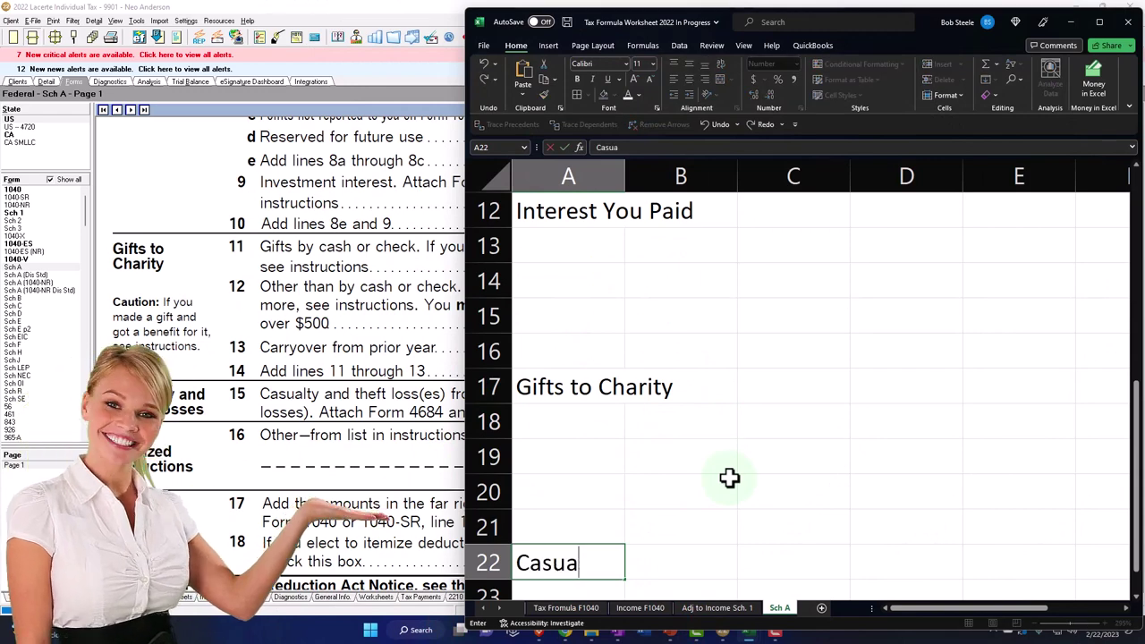
type("lty & Theft Lo")
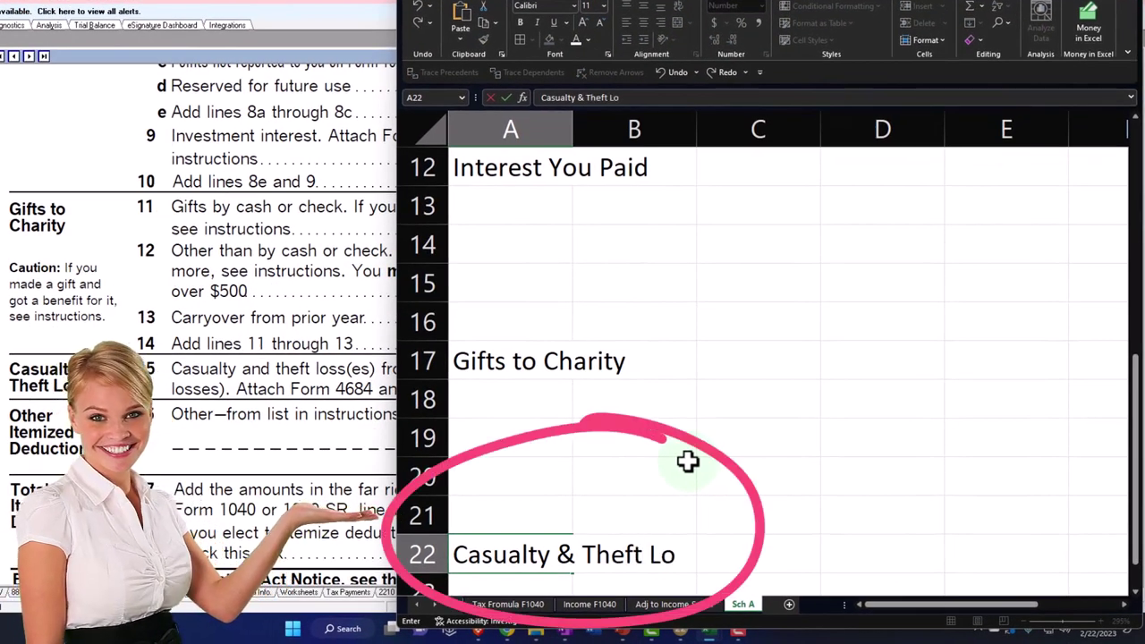
key("Return")
key("Return")
key("Return")
type("Other")
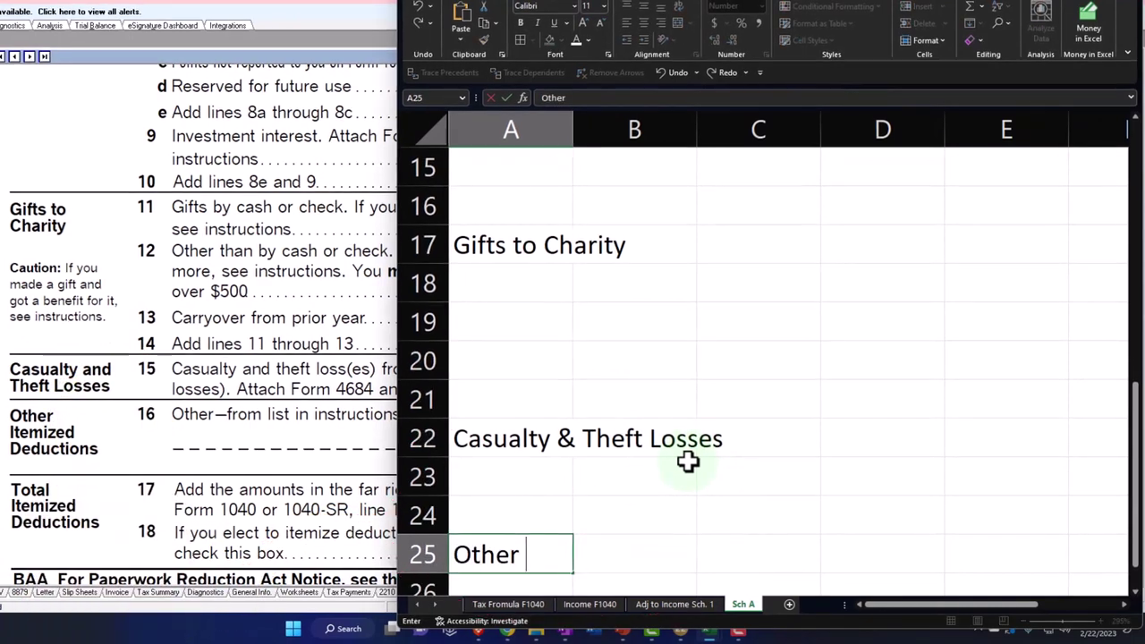
type("Itemized De")
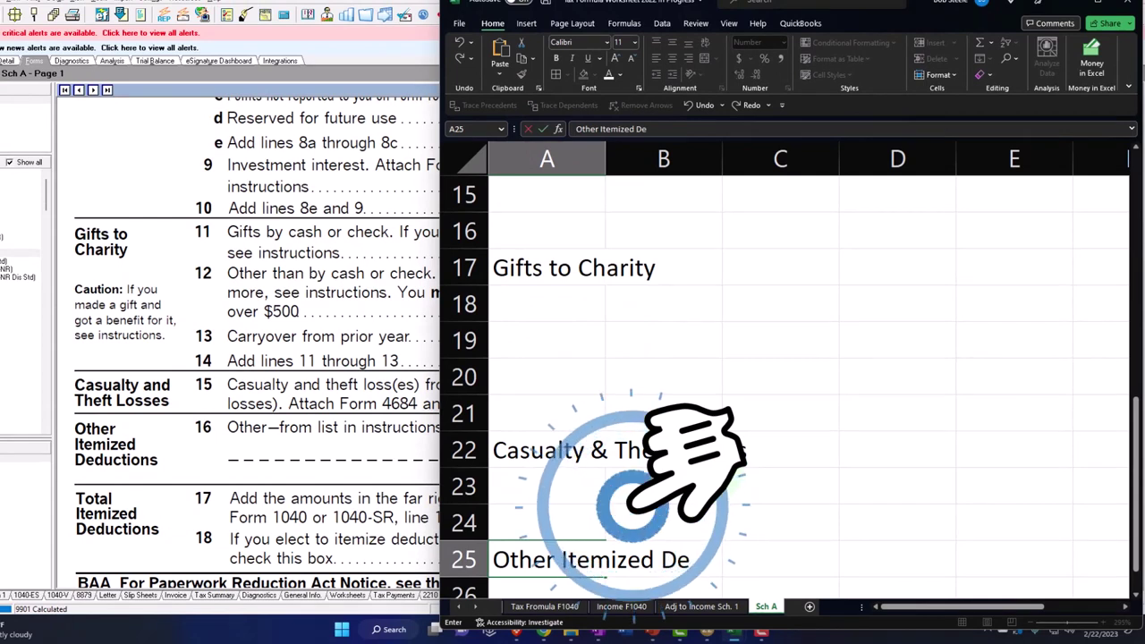
type("ductions")
key("Return")
key("Return")
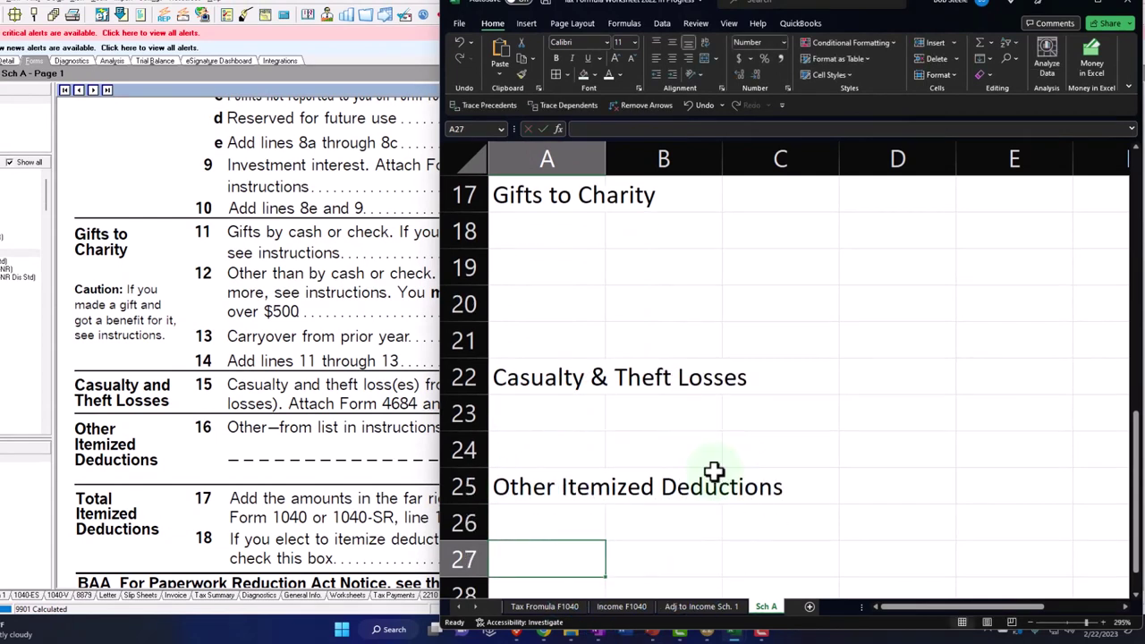
key("Return")
type("Total I")
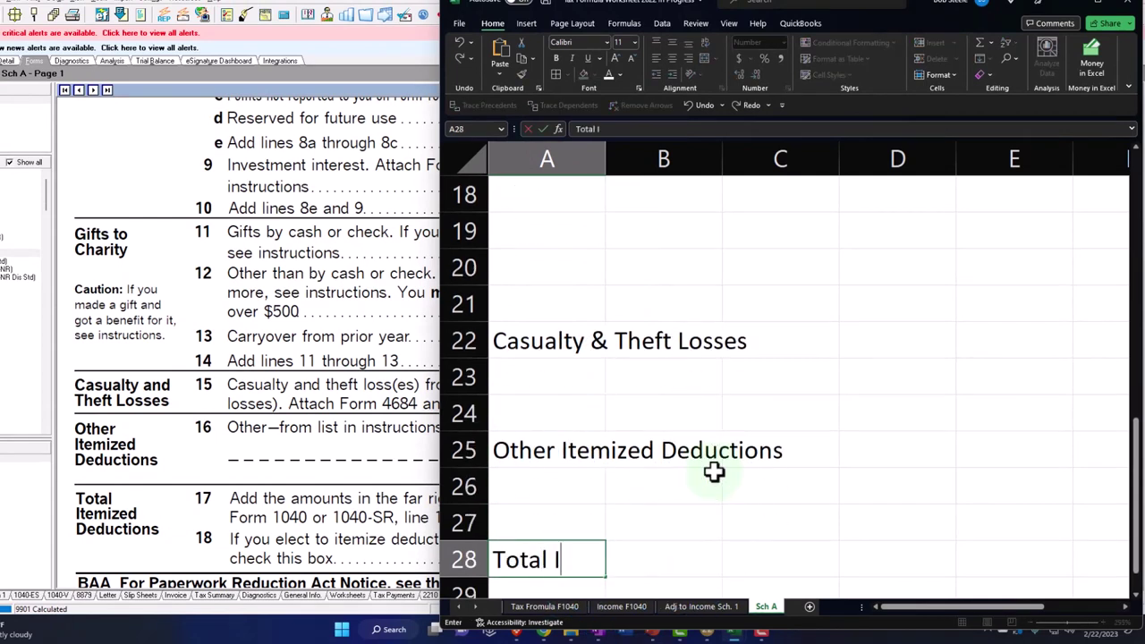
type("temized De")
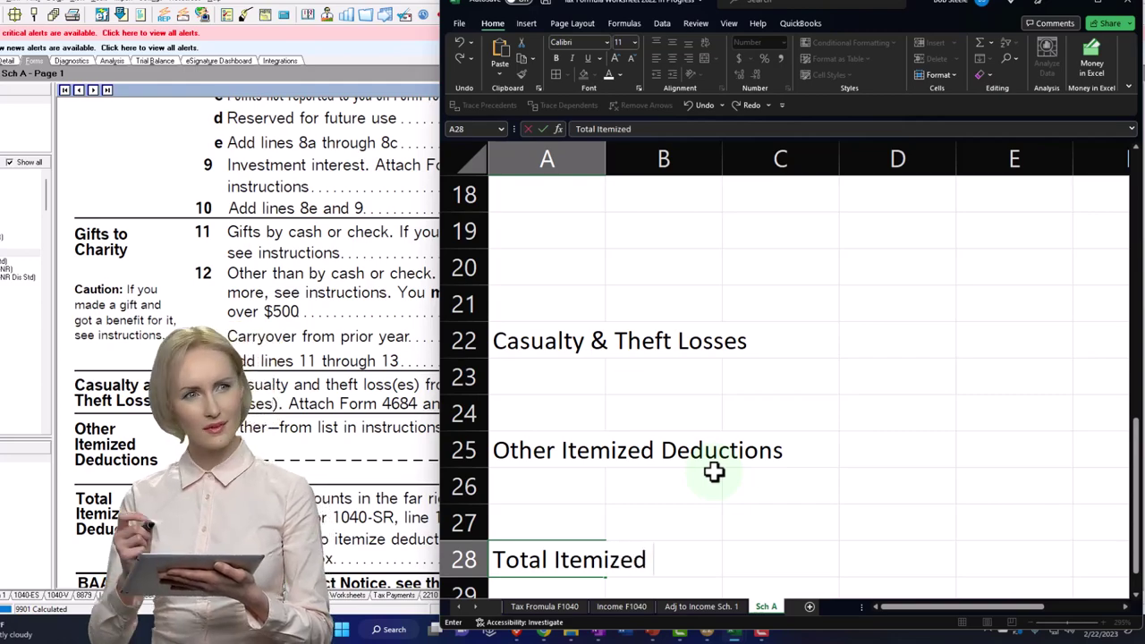
type("ductions")
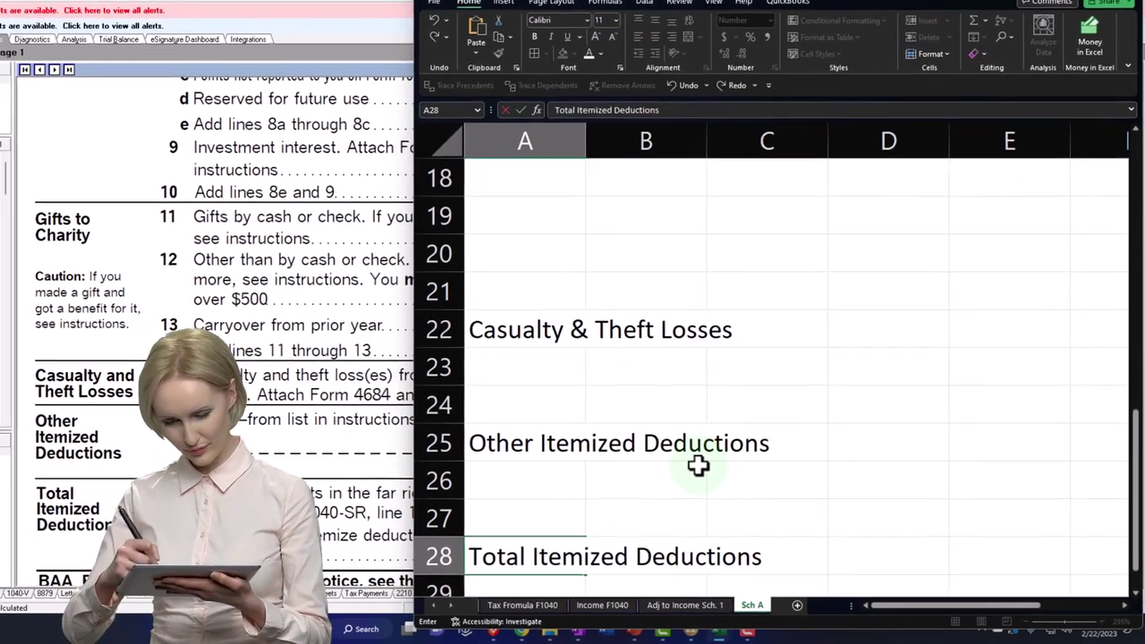
key("Return")
key("Return")
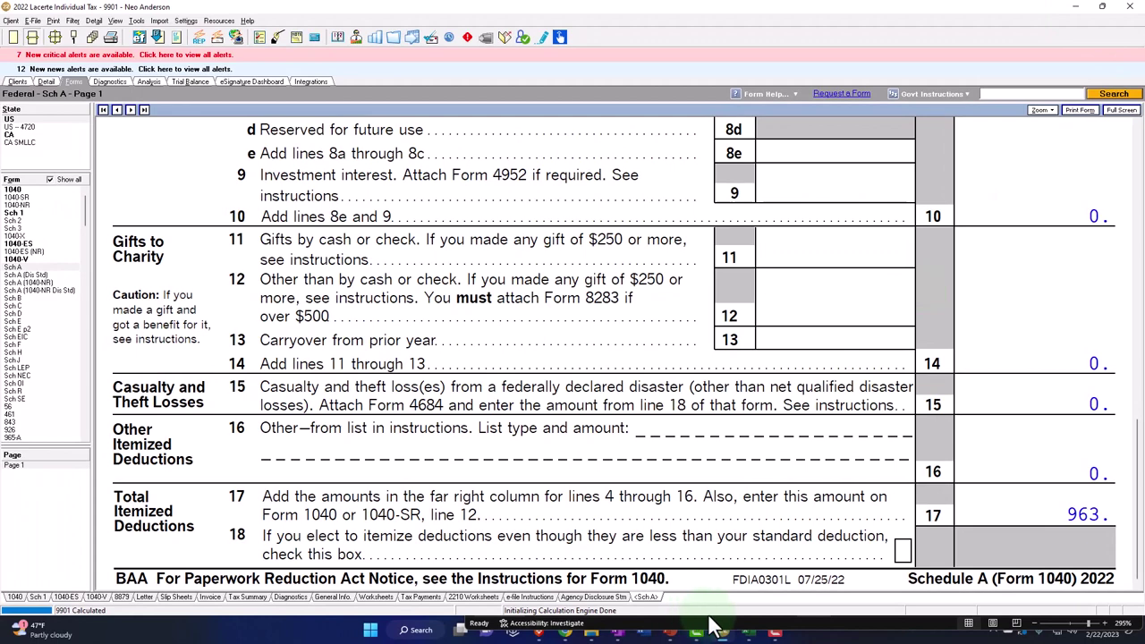
Minimize Lacerte and maximize the Excel Sch A window.
left_click(1069, 7)
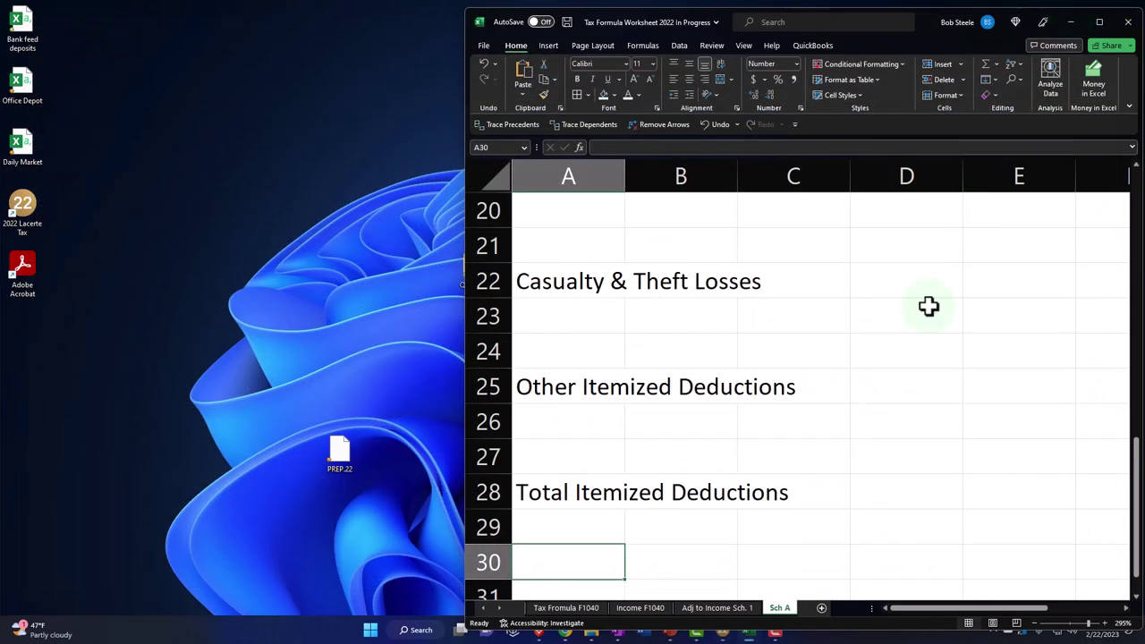
left_click(1099, 22)
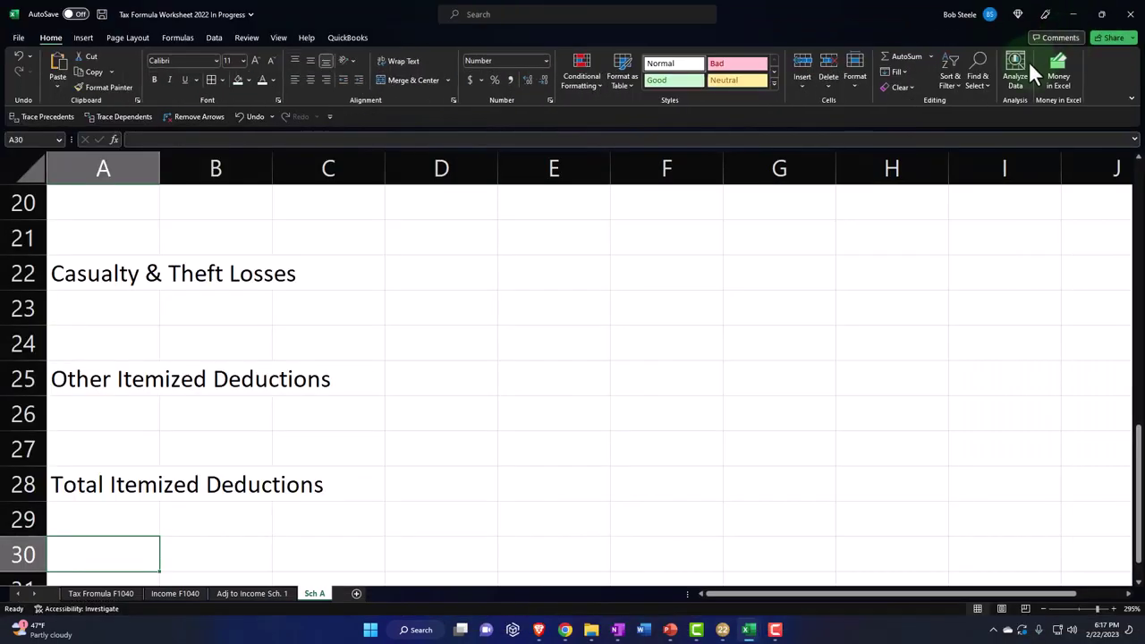
scroll(475, 360, "up", 3)
scroll(475, 362, "up", 3)
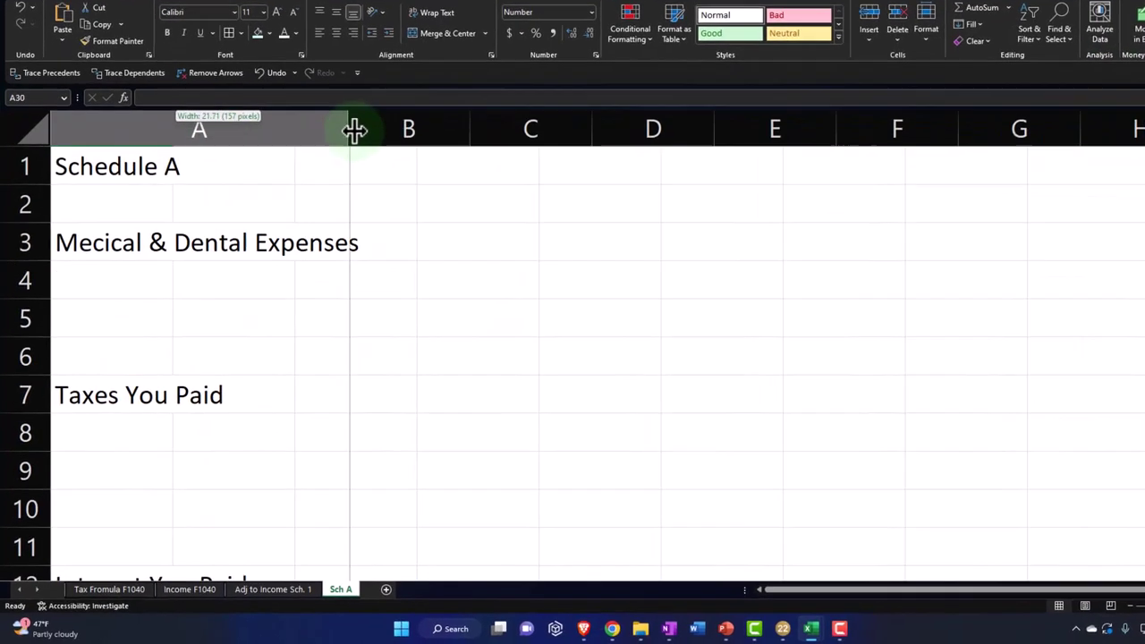
Widen column A to fit the headings and make all the sheet's text bold.
left_click_drag(193, 170, 377, 171)
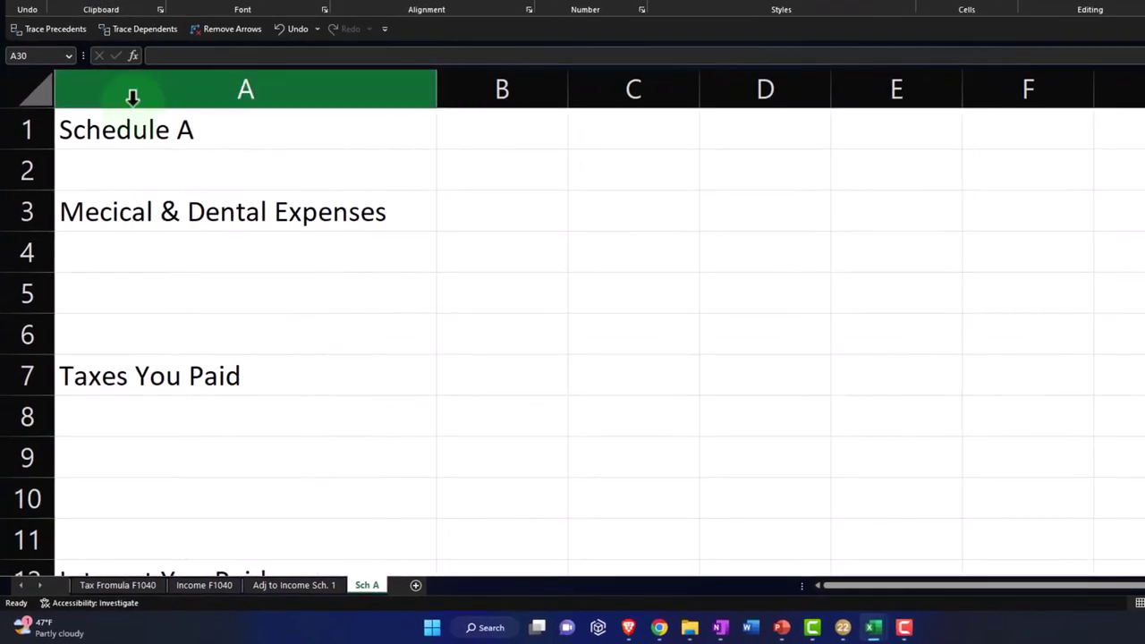
left_click(37, 92)
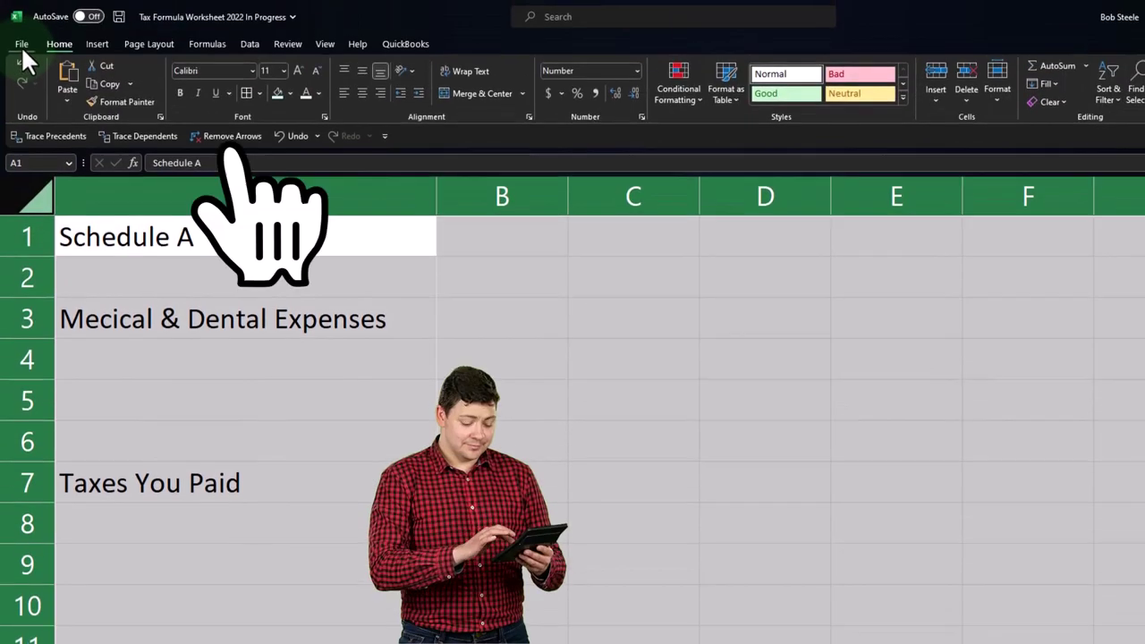
left_click(180, 93)
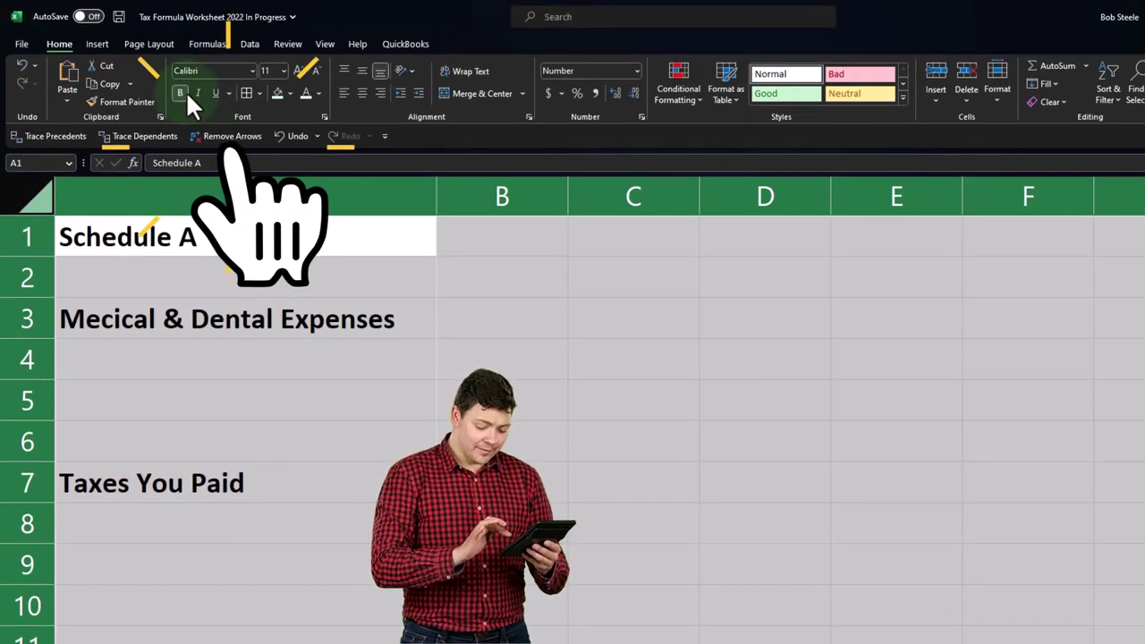
left_click(209, 385)
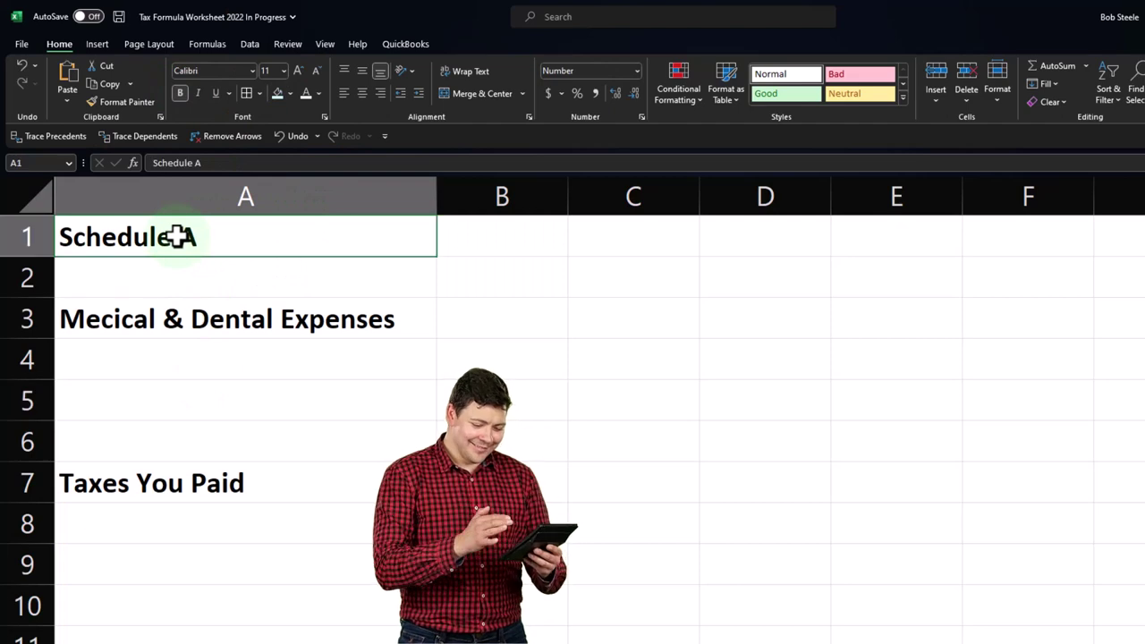
left_click_drag(179, 236, 531, 211)
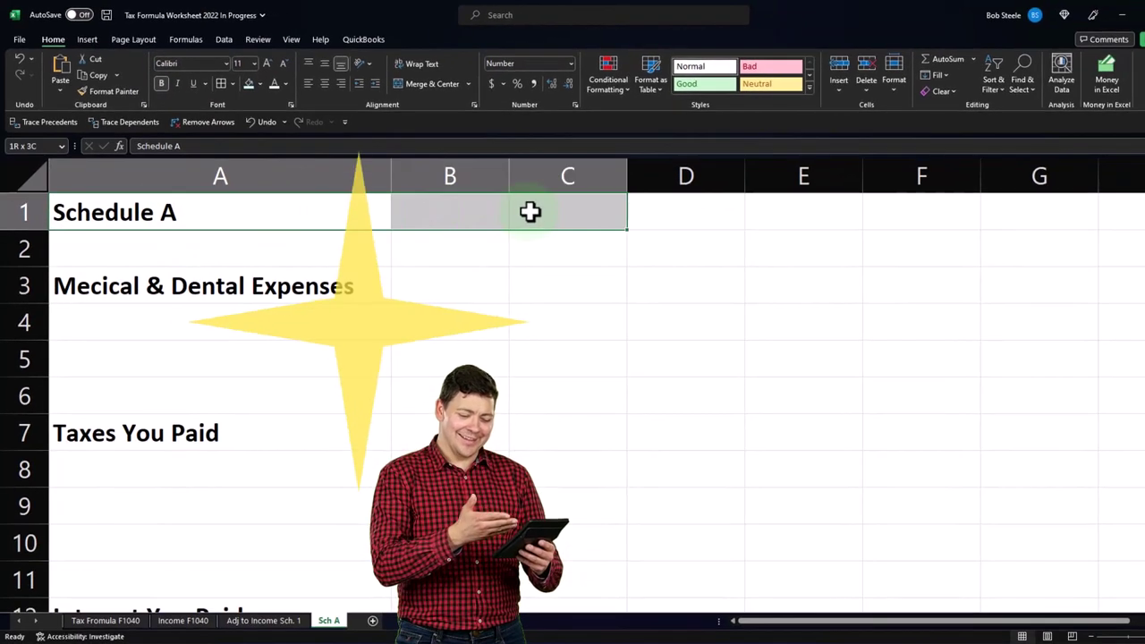
Give the Schedule A title band A1:C1 a black fill with white text.
left_click(258, 82)
left_click(254, 117)
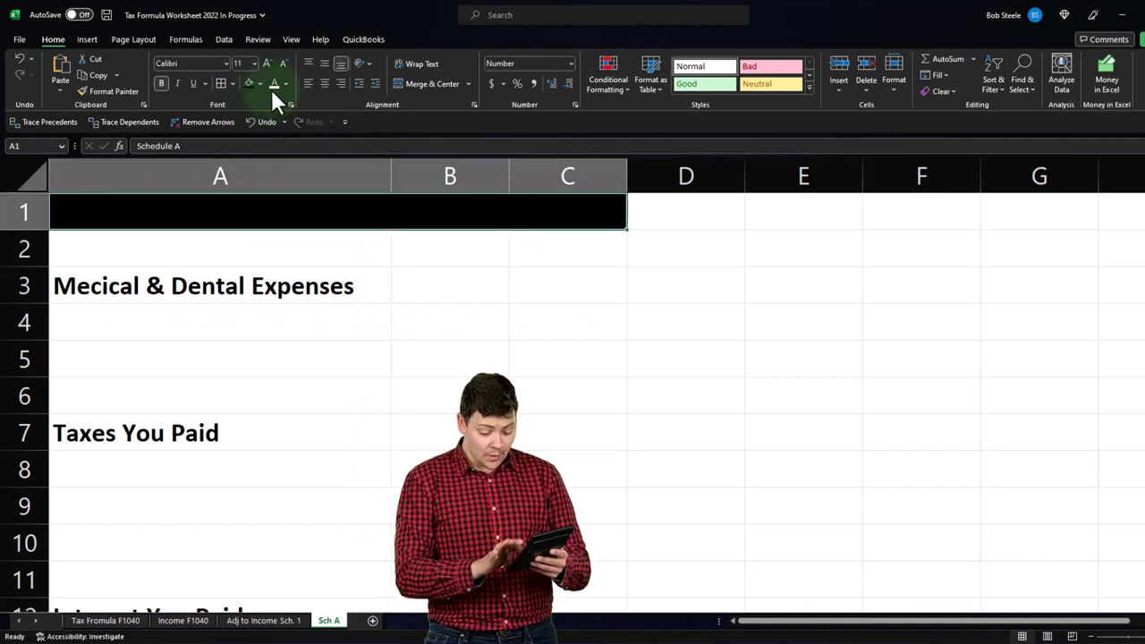
left_click(274, 85)
left_click(304, 394)
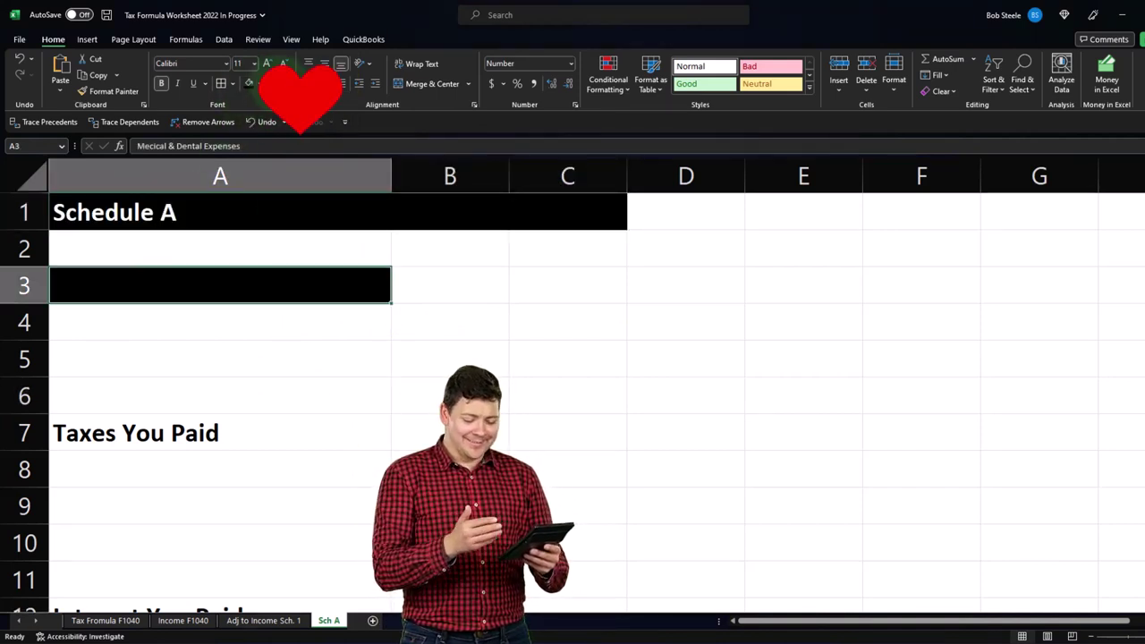
Format the Taxes You Paid and Interest You Paid headings as white text on black.
left_click(194, 430)
left_click(250, 83)
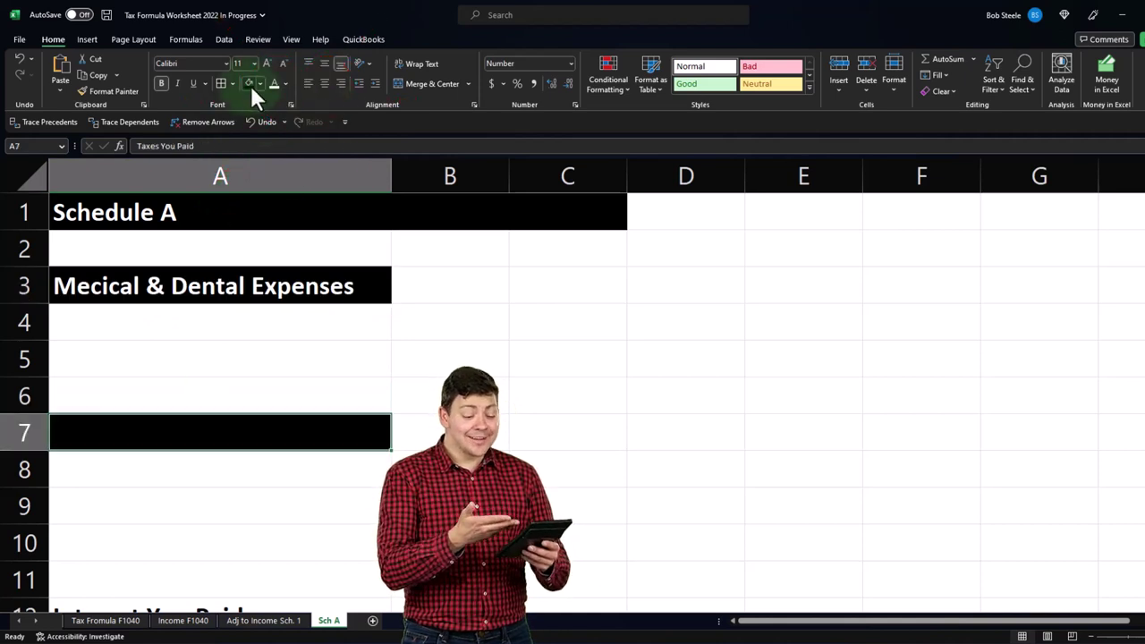
left_click(272, 84)
scroll(276, 330, "down", 1)
scroll(276, 330, "down", 2)
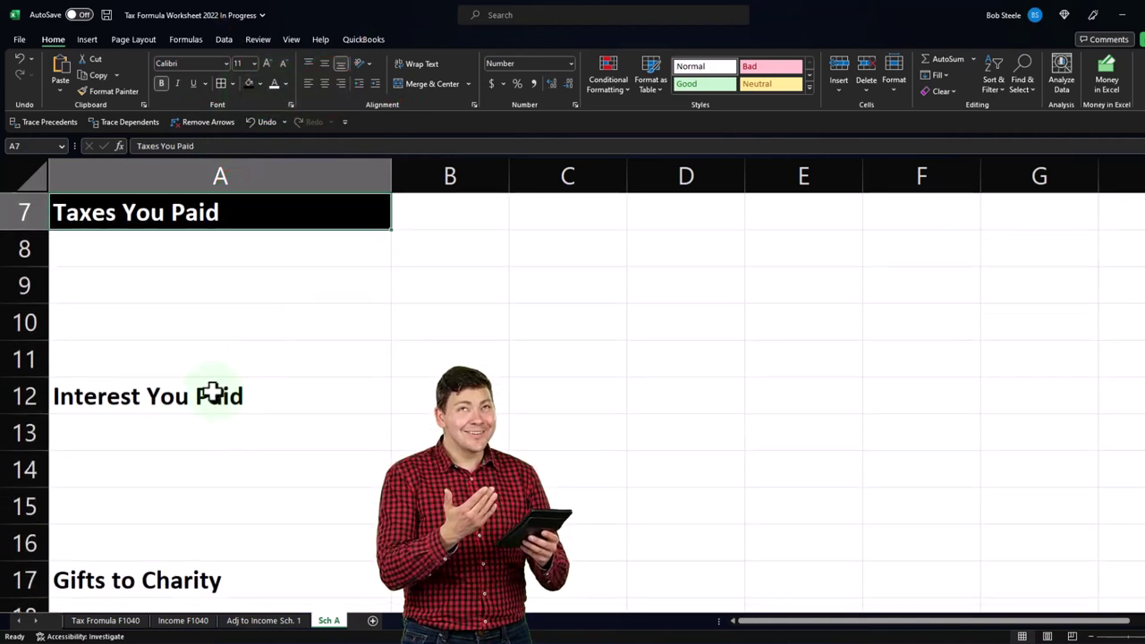
left_click(274, 84)
Apply black fill and white text to the Gifts, Casualty & Theft, Other and Total Itemized headings.
scroll(310, 350, "down", 1)
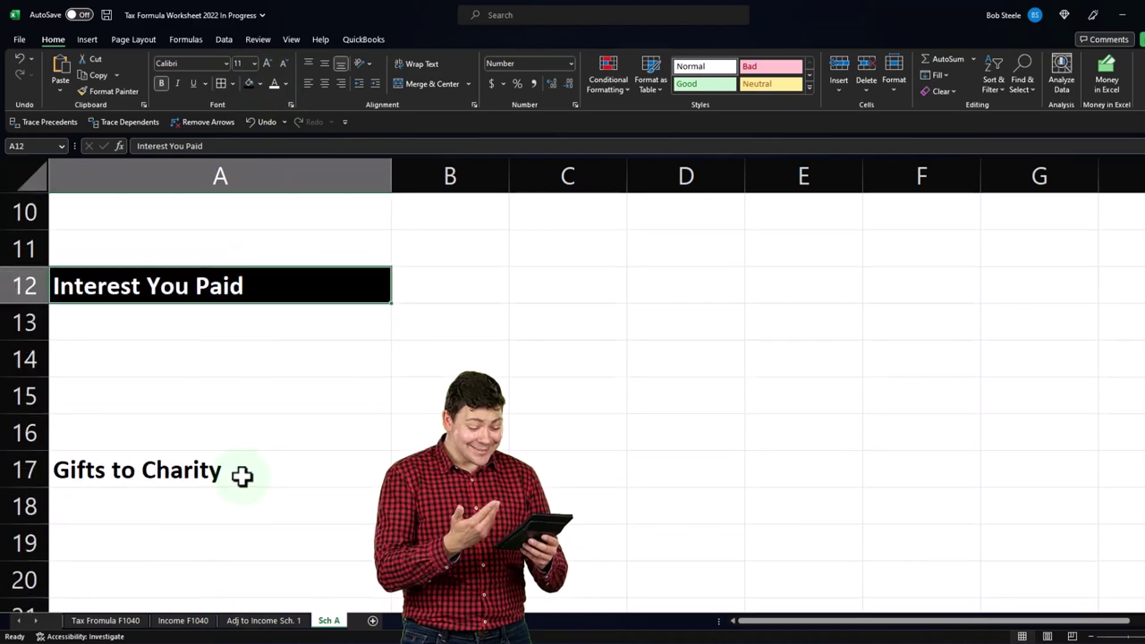
left_click(242, 475)
left_click(289, 96)
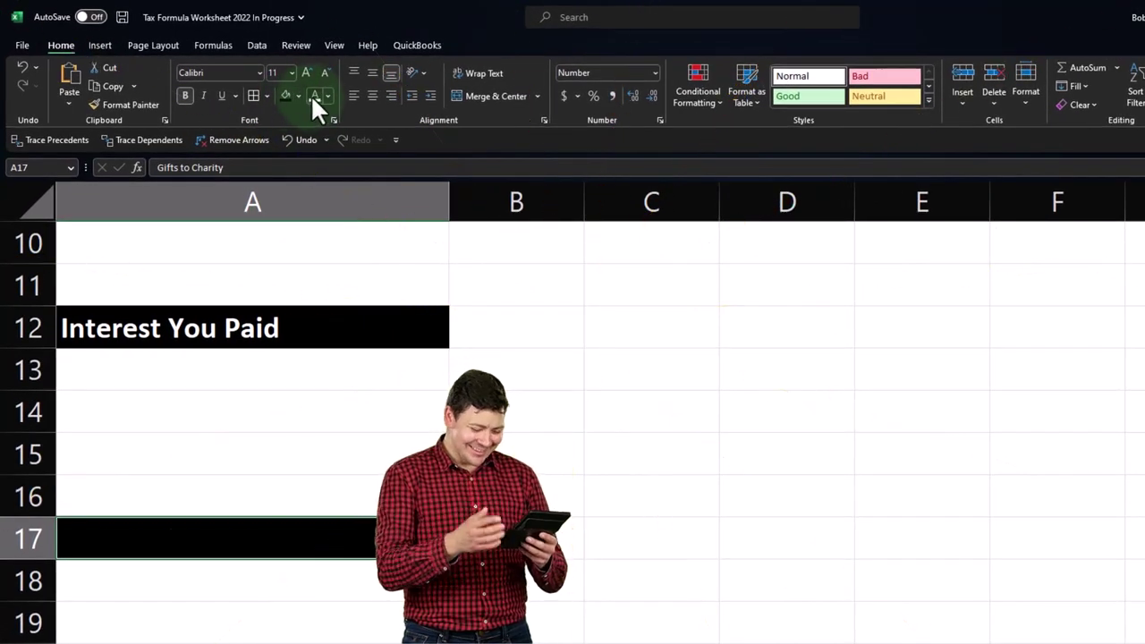
scroll(250, 521, "down", 3)
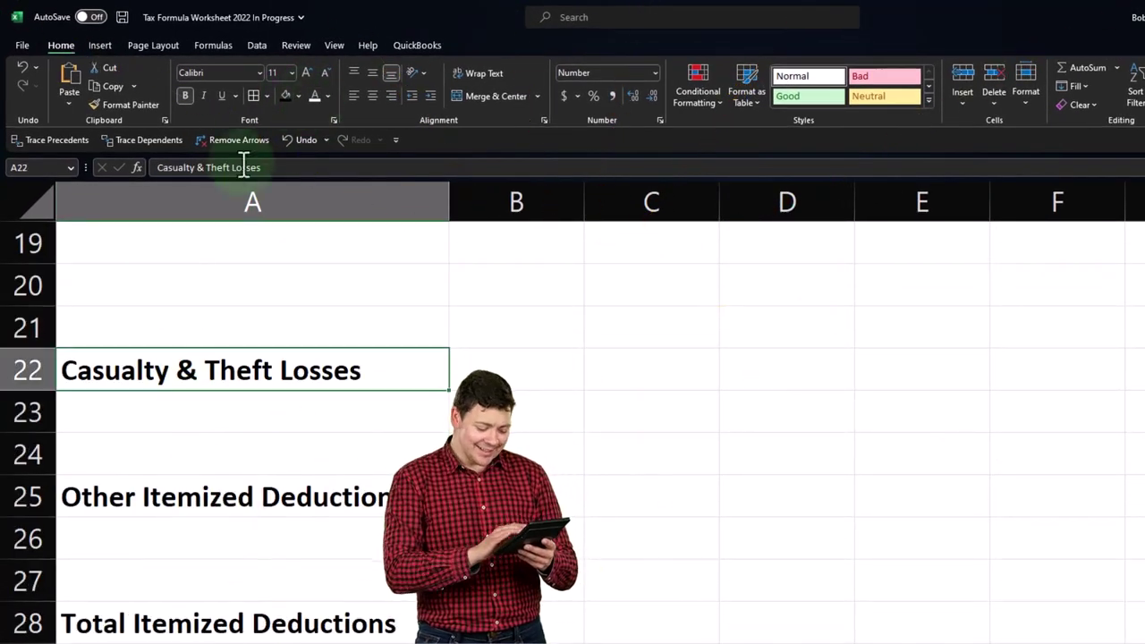
left_click(285, 96)
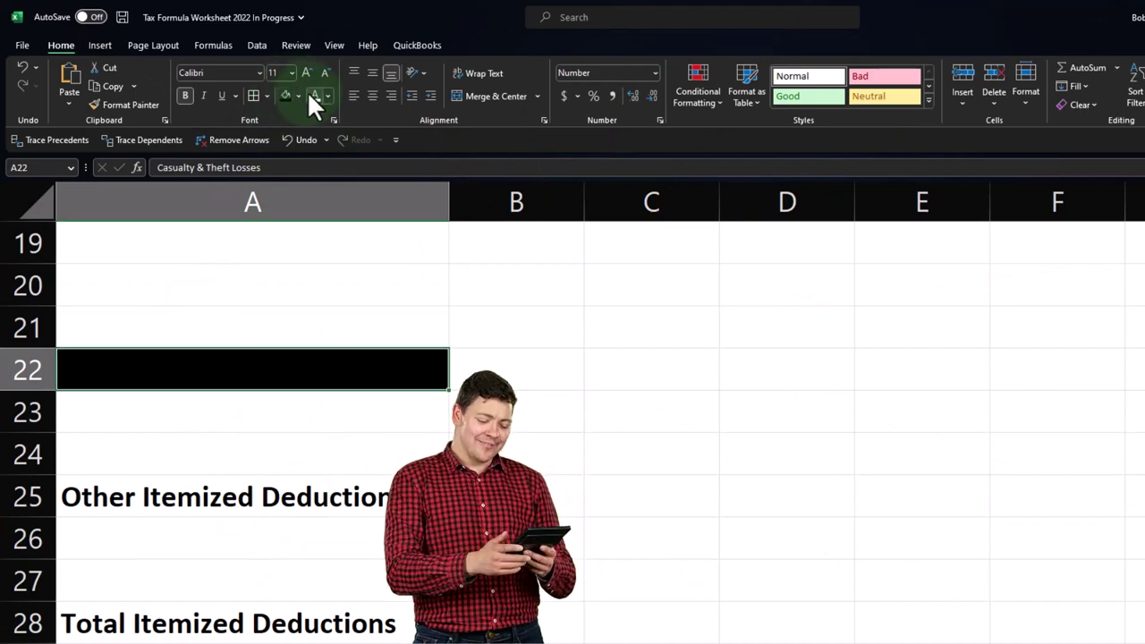
left_click(313, 95)
scroll(209, 357, "down", 1)
left_click(217, 322)
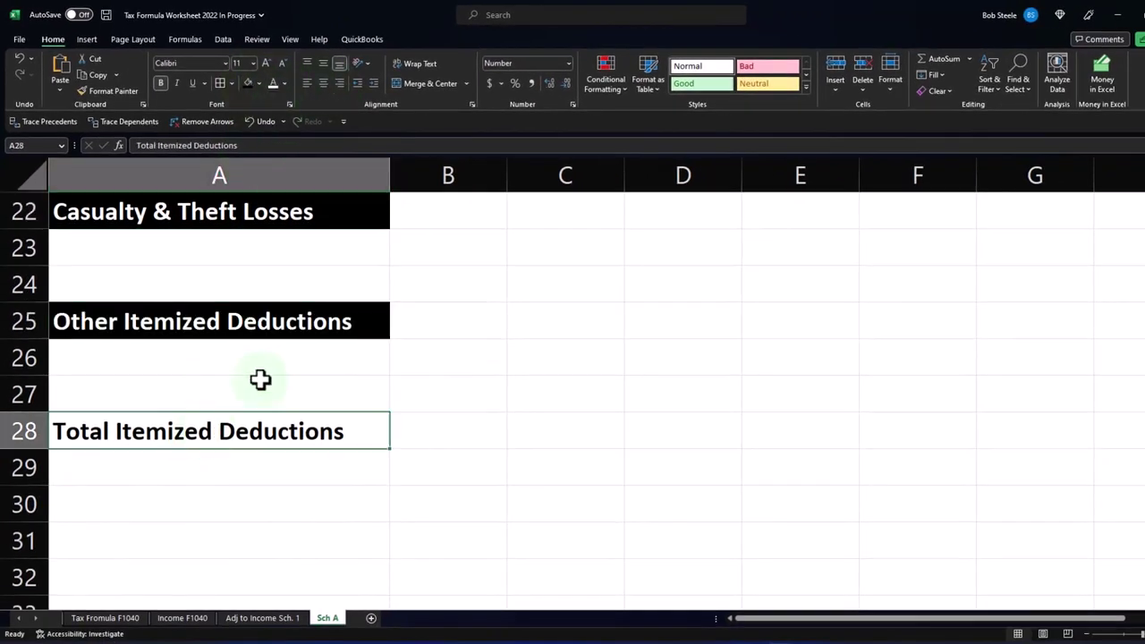
left_click(248, 82)
Select the empty cell A13 beneath Interest You Paid.
scroll(277, 507, "up", 2)
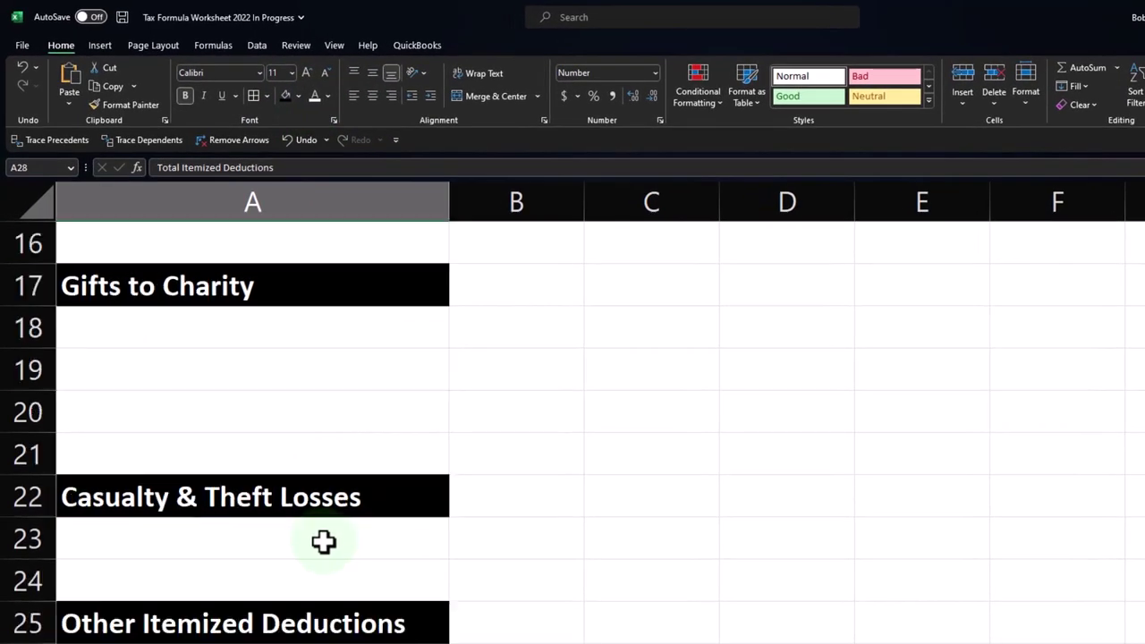
scroll(277, 507, "up", 4)
scroll(327, 603, "up", 1)
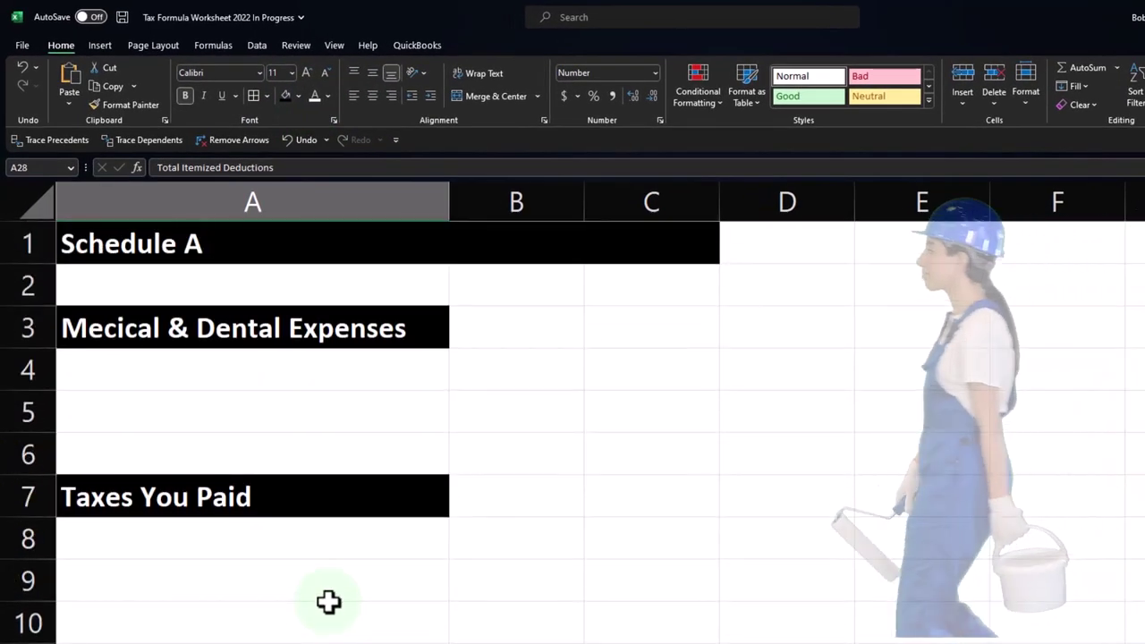
scroll(327, 603, "down", 1)
scroll(328, 603, "down", 1)
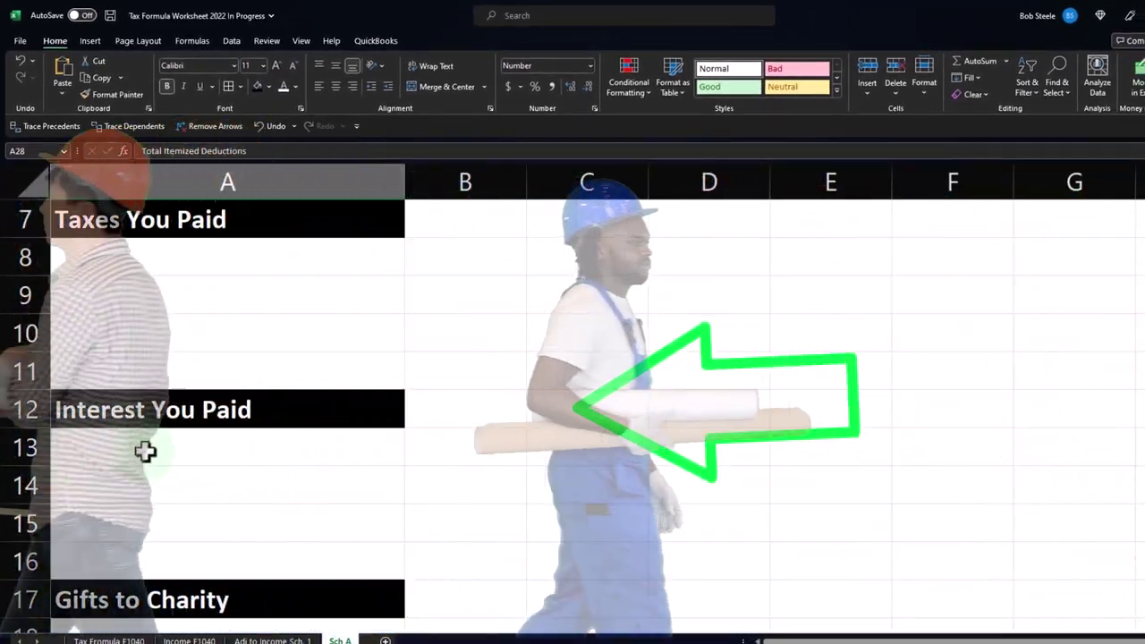
left_click(145, 452)
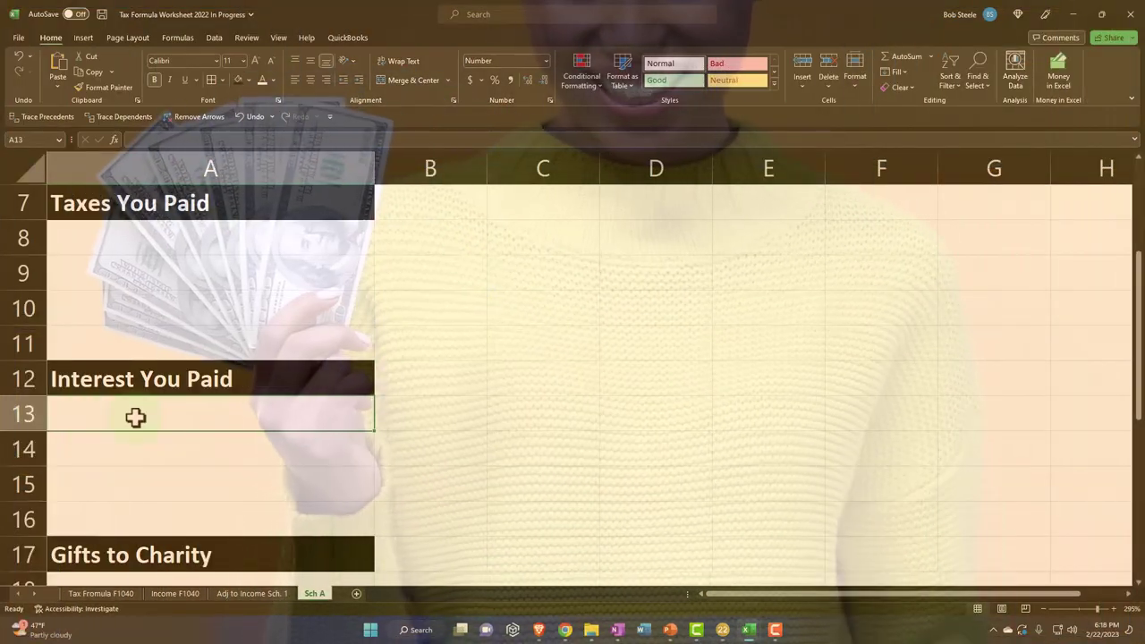
Enter 'Mortgage Interest' in A13 and insert four blank rows (14–17) beneath it.
type("Mor")
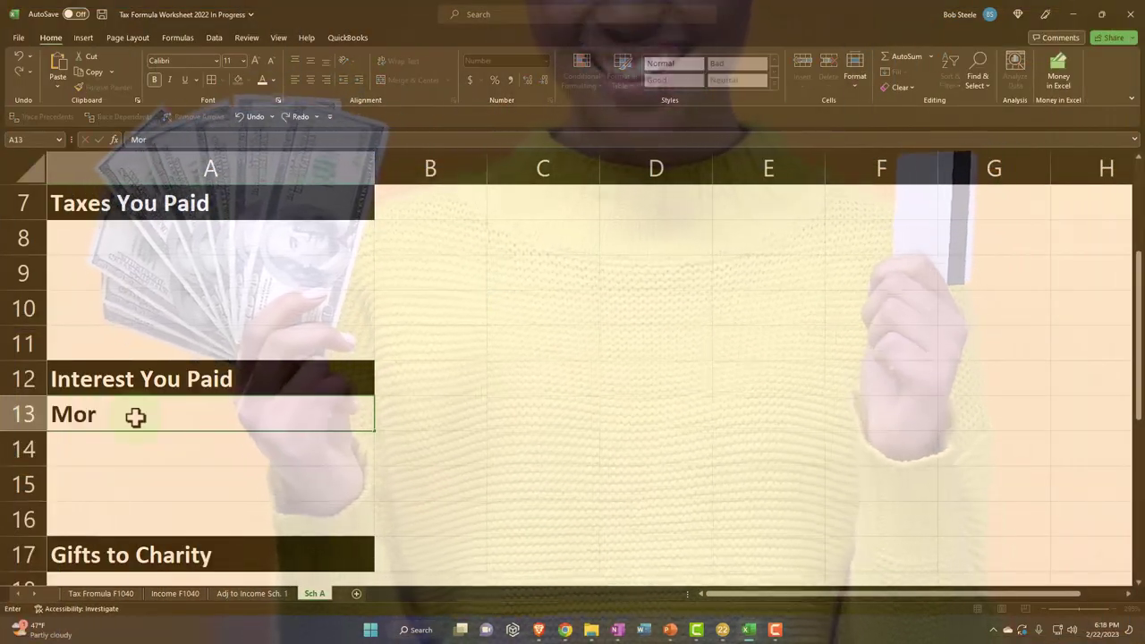
type("tga")
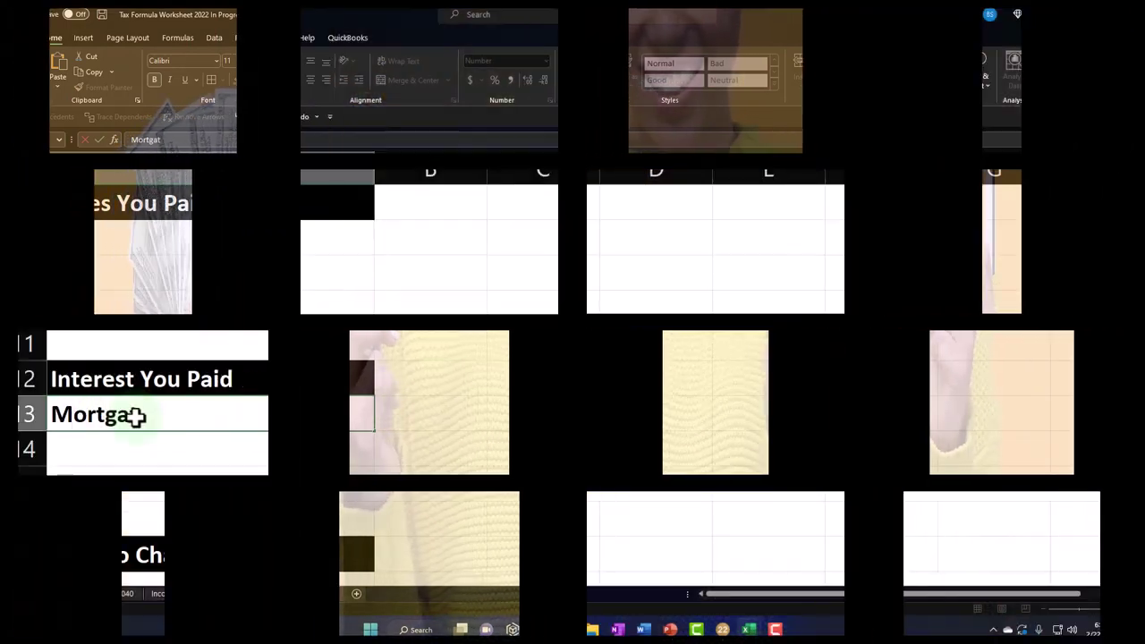
type("ge Inc")
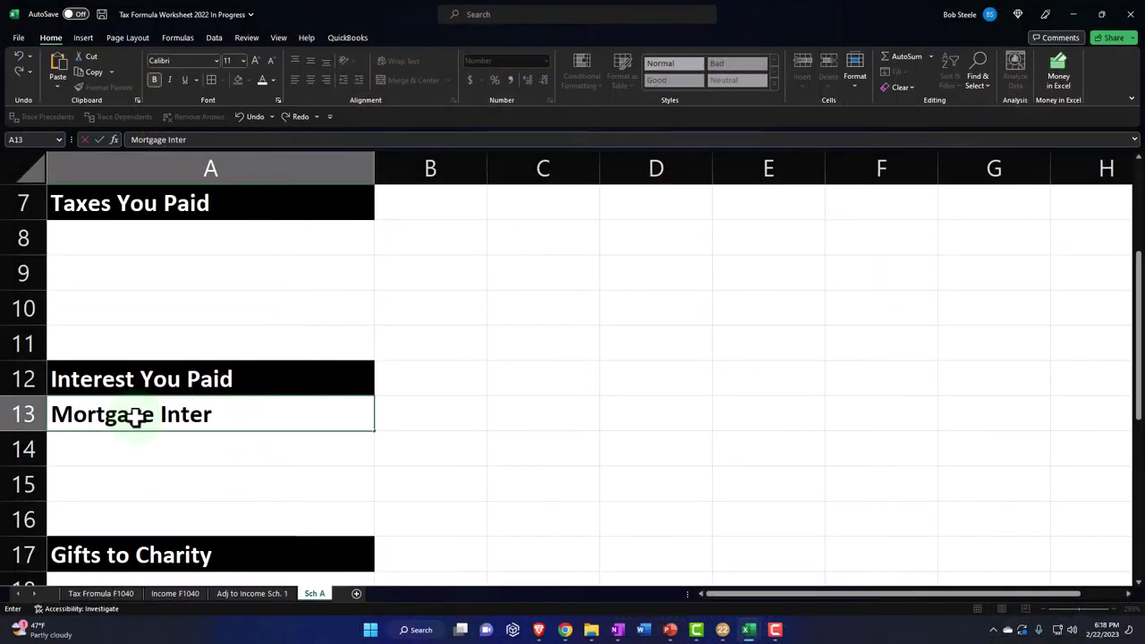
key("Return")
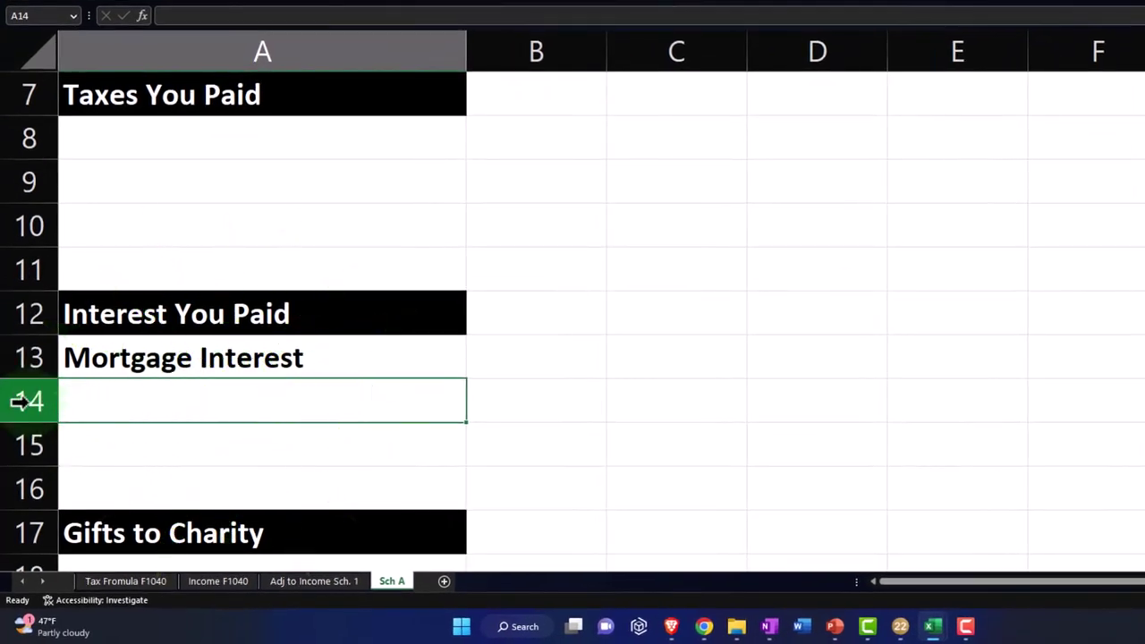
left_click(20, 400)
left_click_drag(20, 400, 34, 531)
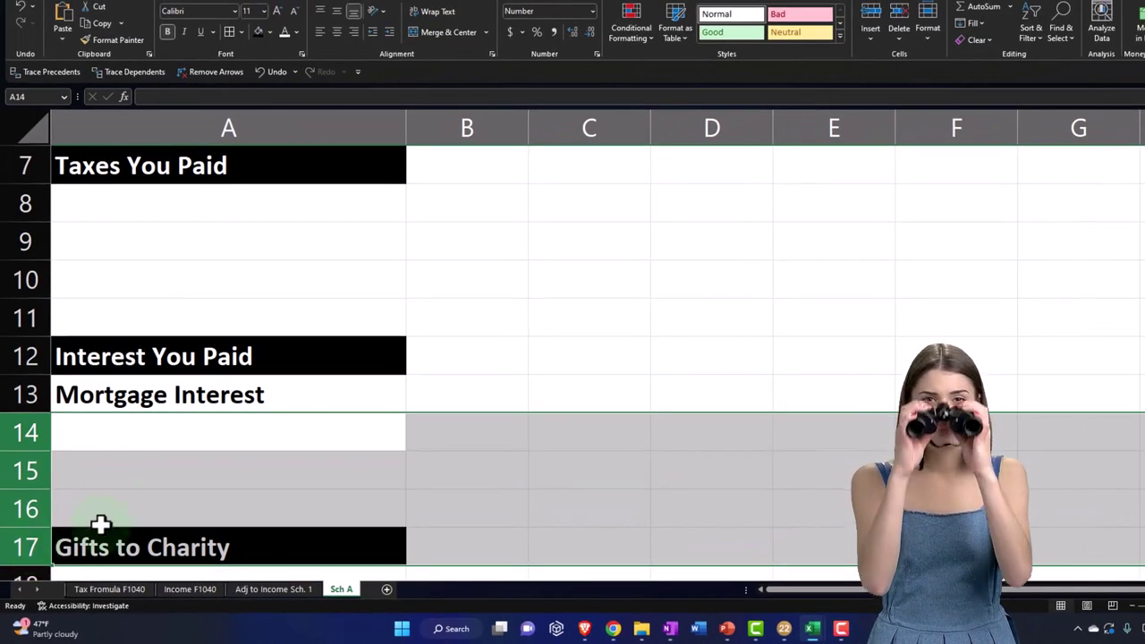
right_click(174, 515)
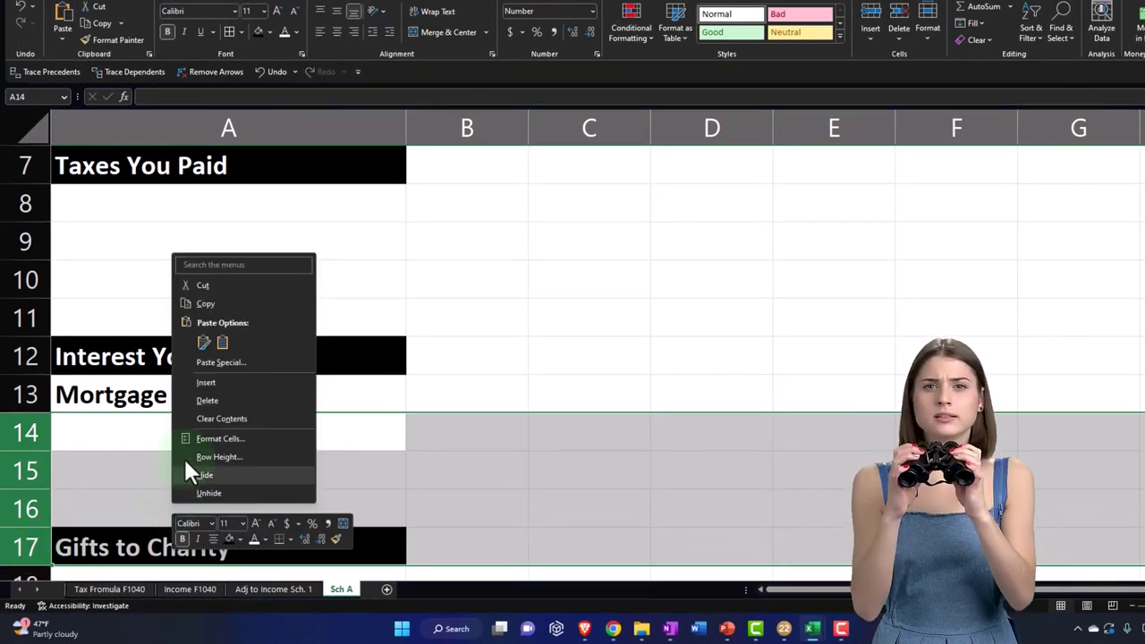
left_click(200, 383)
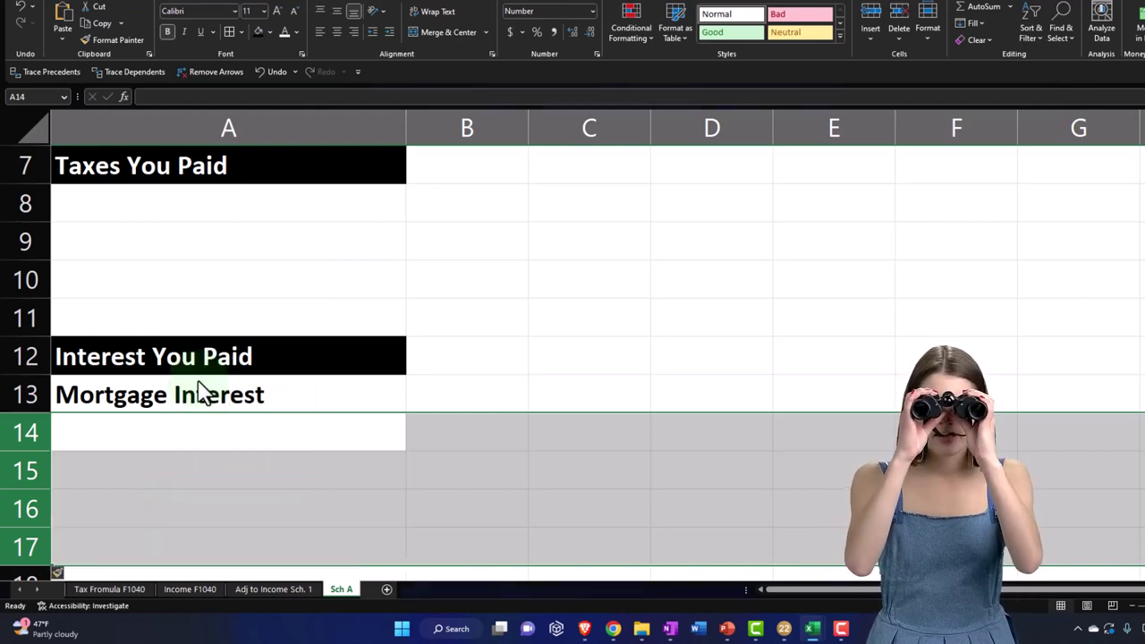
Reopen the Mortgage Interest label in A13 for editing.
scroll(202, 469, "down", 2)
scroll(188, 456, "up", 2)
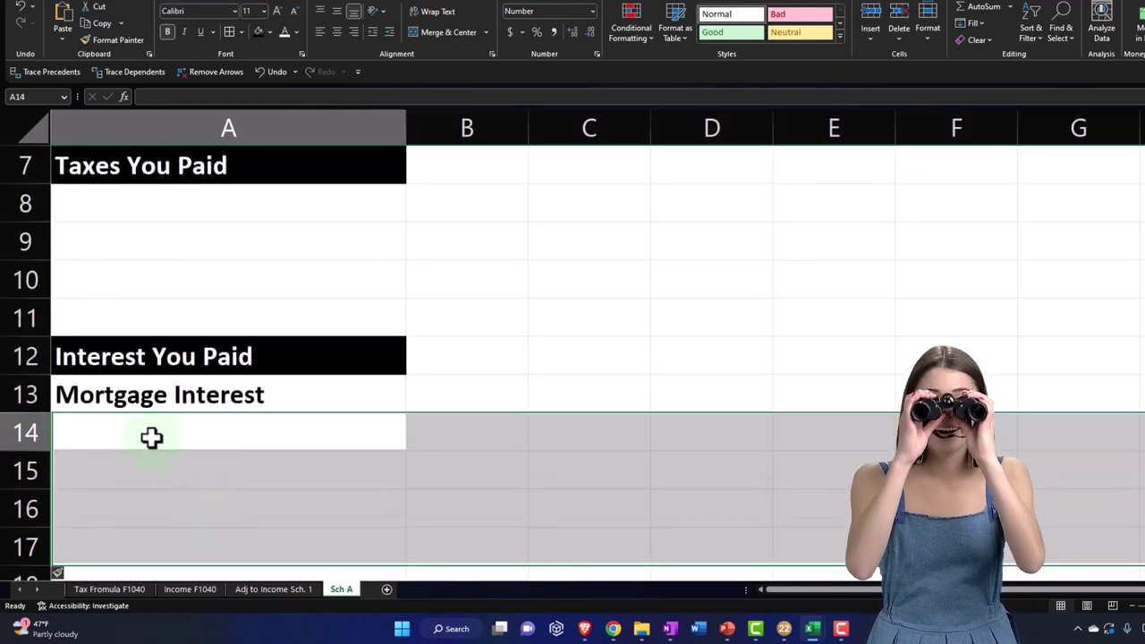
left_click(151, 438)
left_click(284, 397)
double_click(286, 396)
Change the label to 'Mortgage Interest:' and add an indented 'Mortage 1' in A14.
type(":")
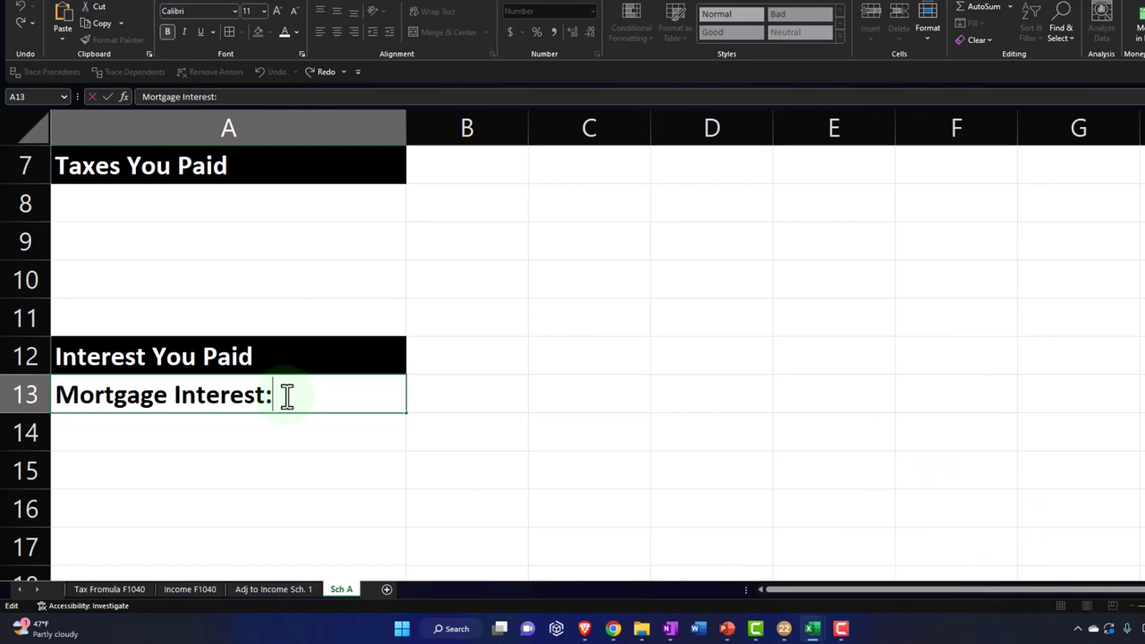
key("Return")
left_click(289, 395)
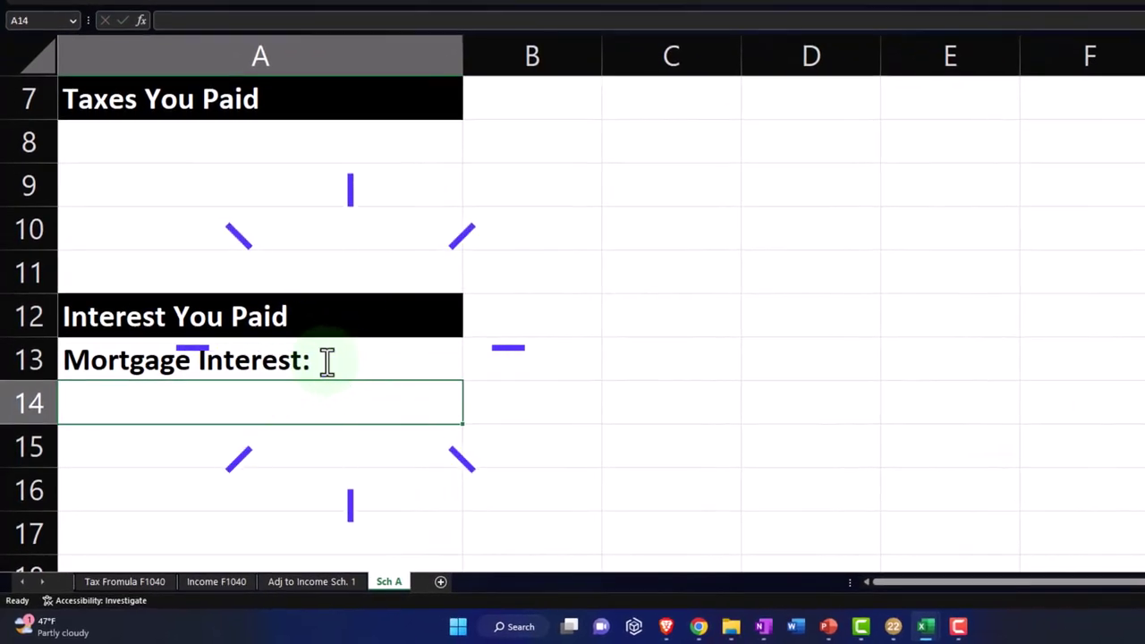
type("Mortage")
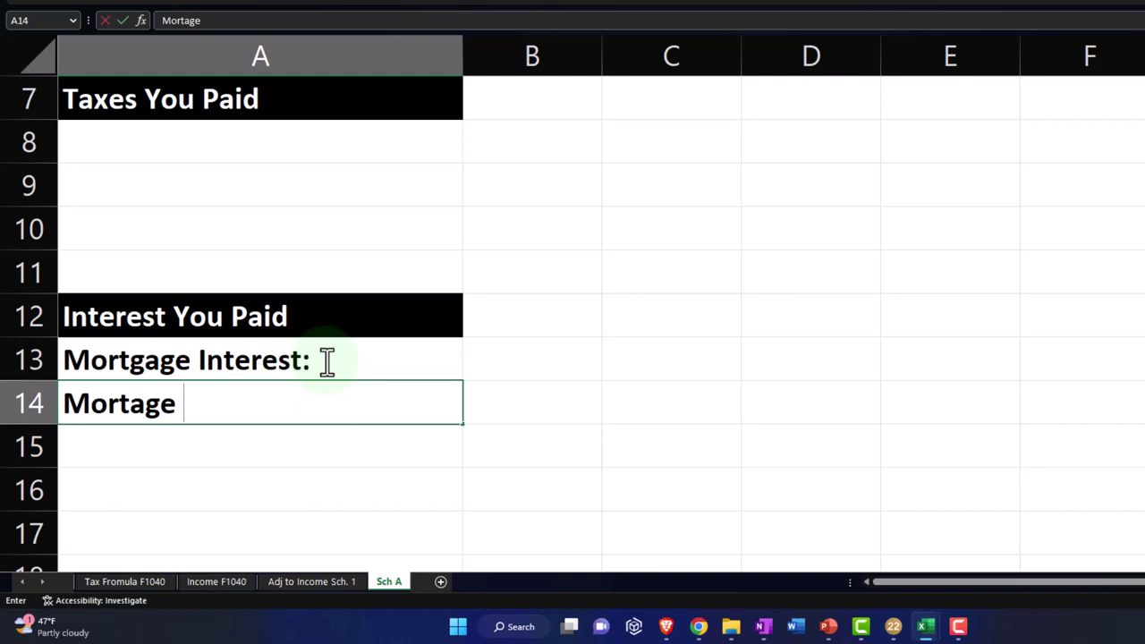
type("1")
key("Return")
key("Up")
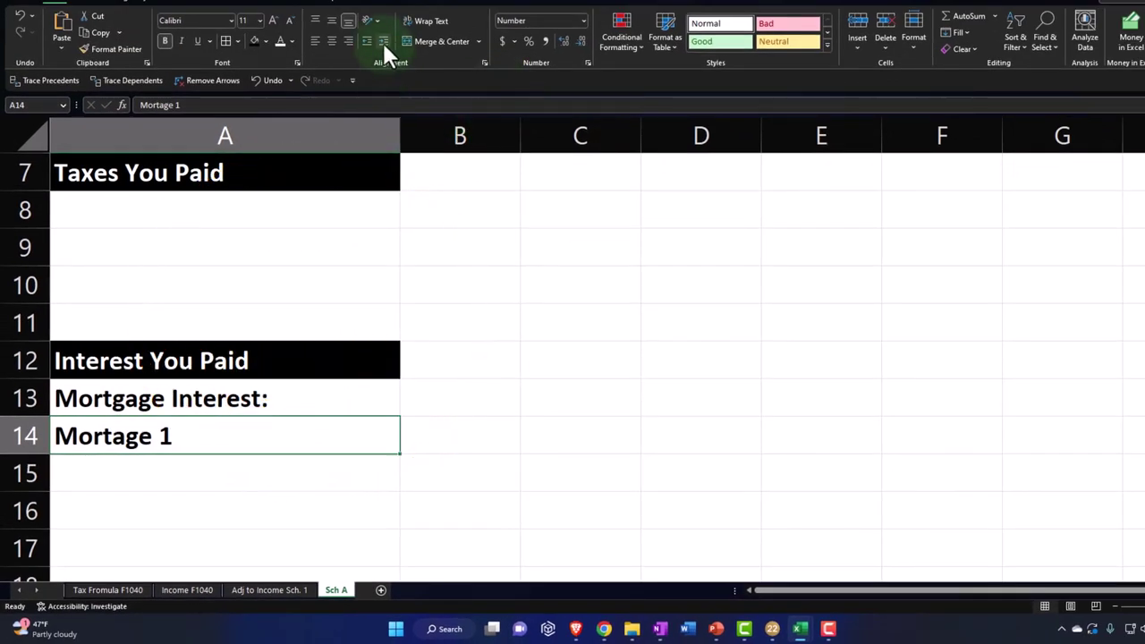
left_click(383, 43)
Enter 15,000 as the Mortage 1 amount in B14.
key("Right")
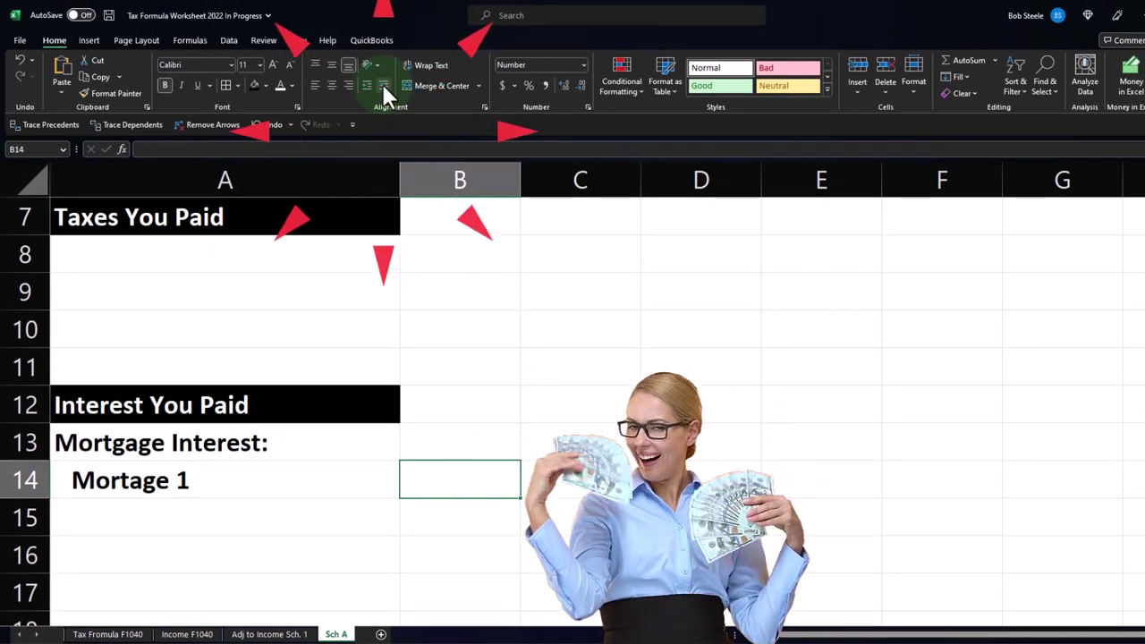
type("1,500")
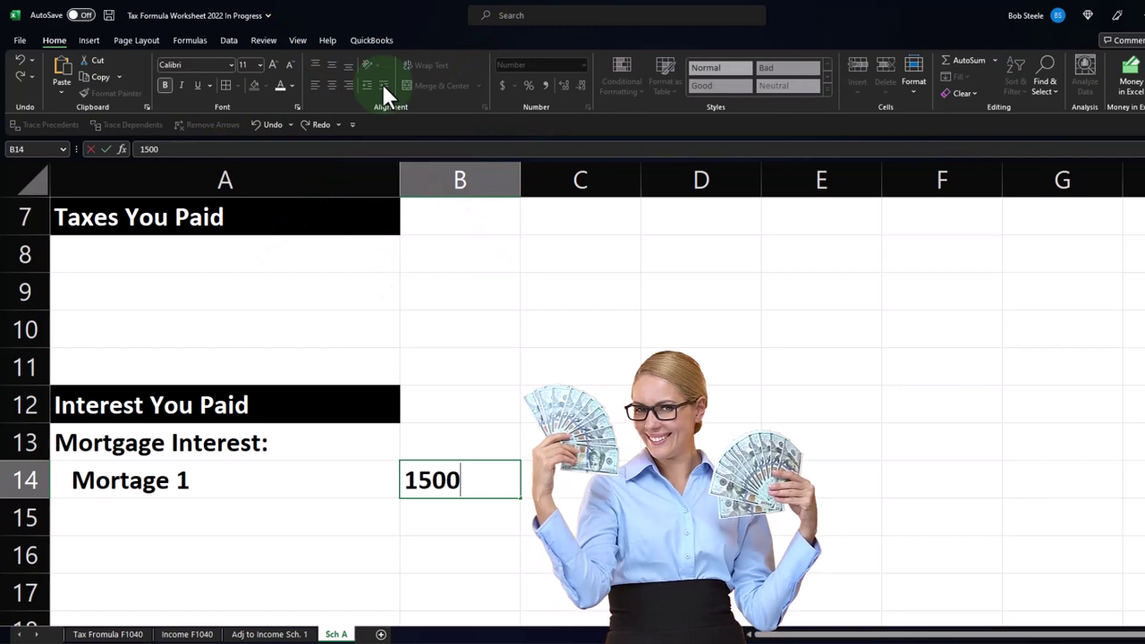
key("Return")
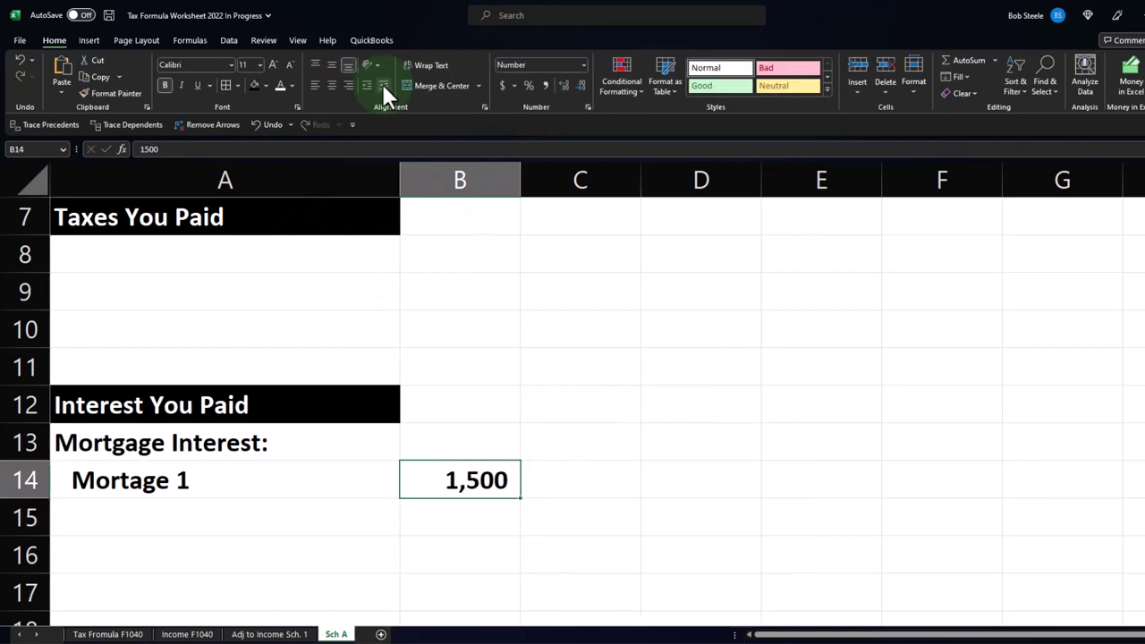
type("15,000")
key("Return")
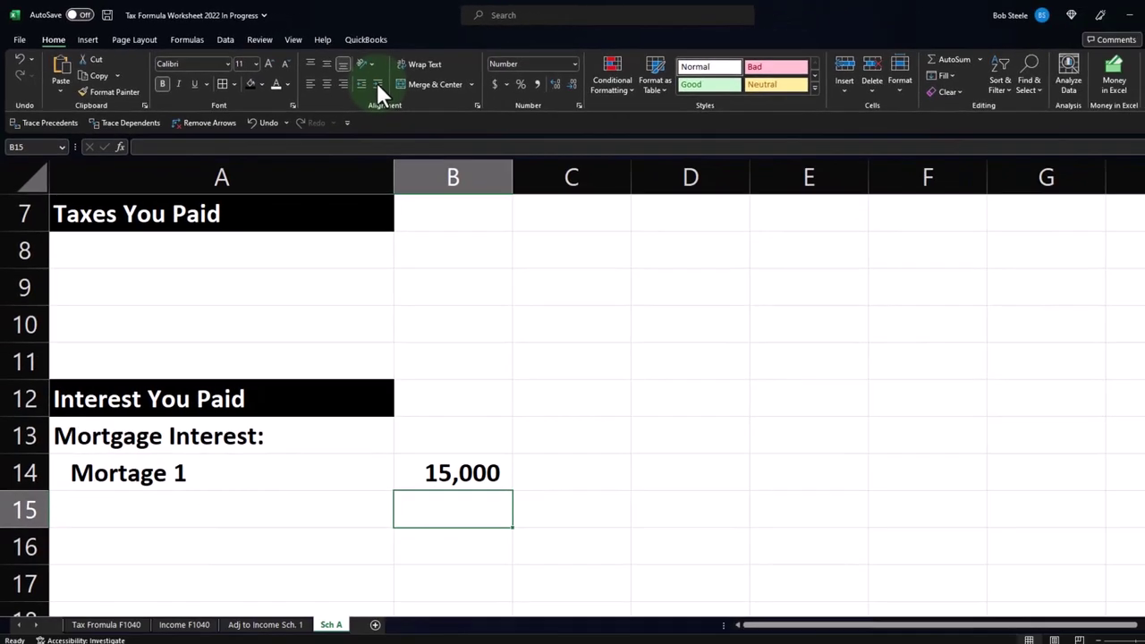
key("Return")
key("Return")
key("Return")
key("Return")
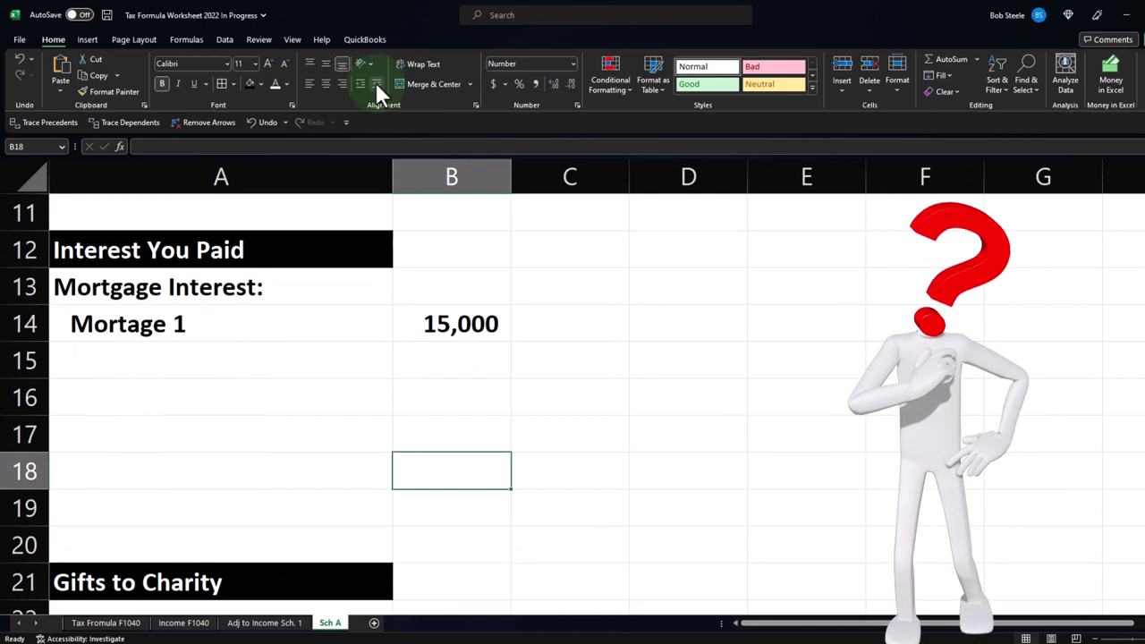
Label A19 'Total interest you paid' and sum B14:B18 in C19, giving 15,000.
key("Return")
key("Left")
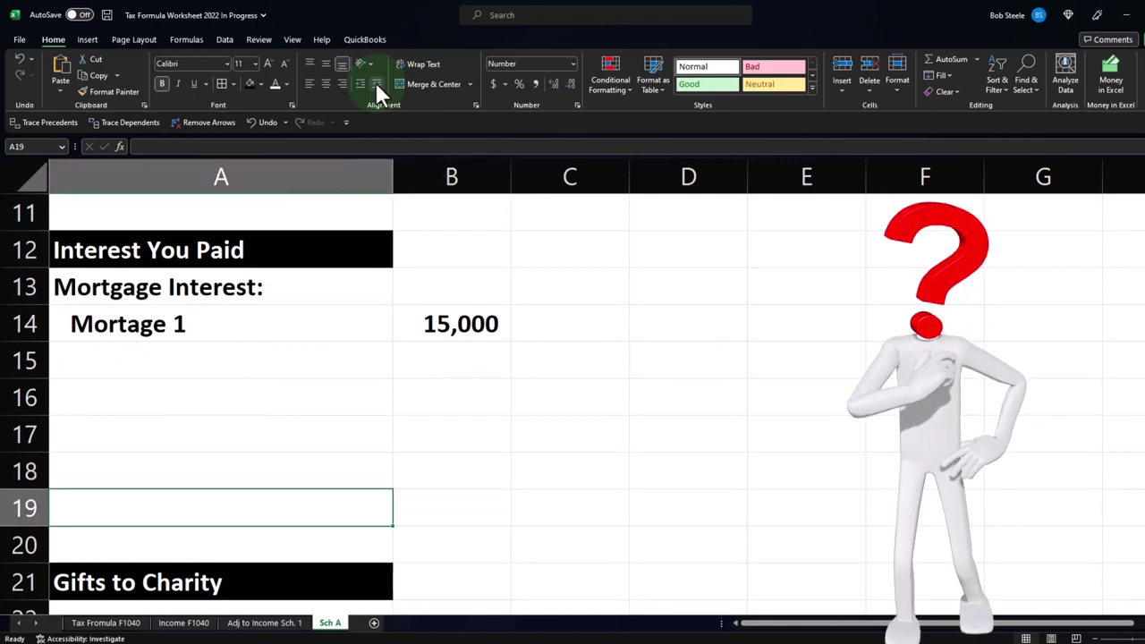
type("T")
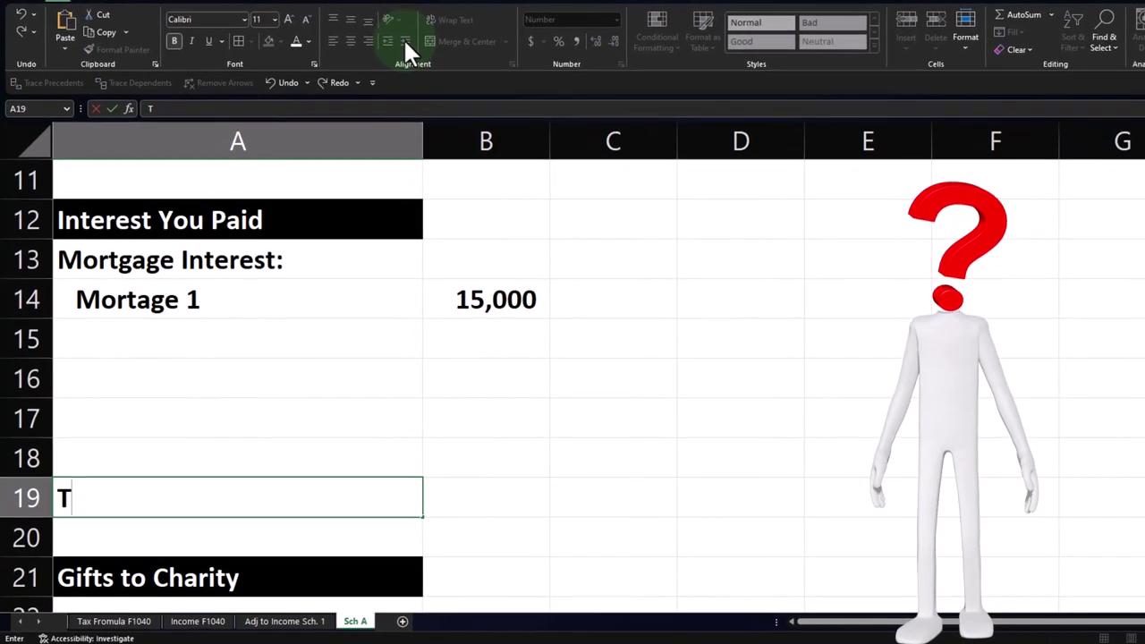
type("otal interest")
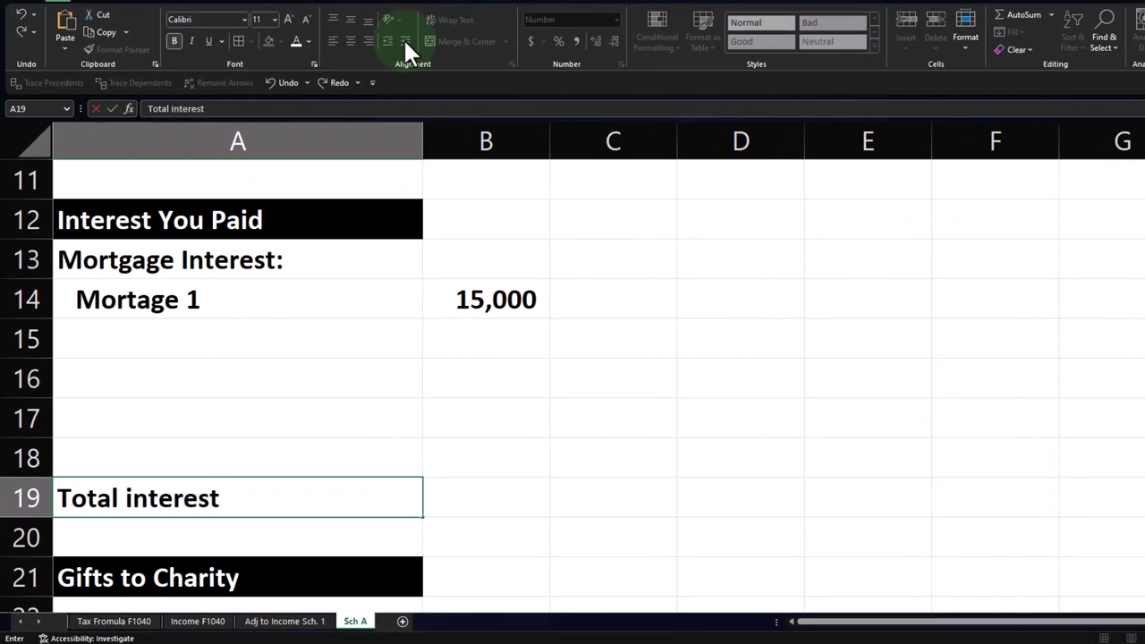
type(" you pai")
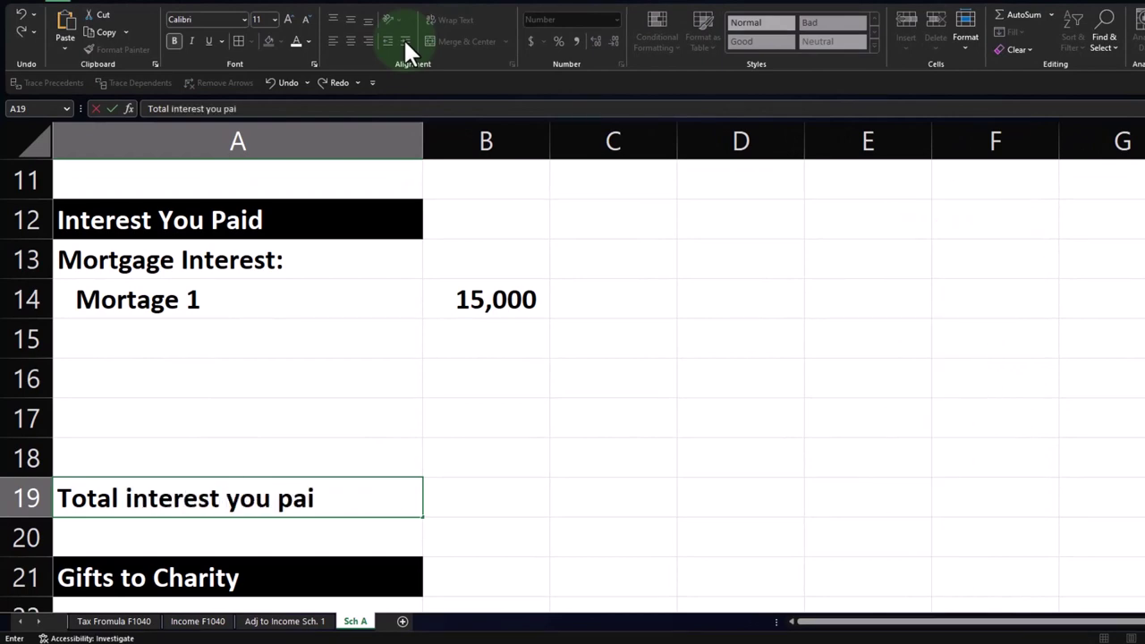
type("d")
key("Tab")
key("Tab")
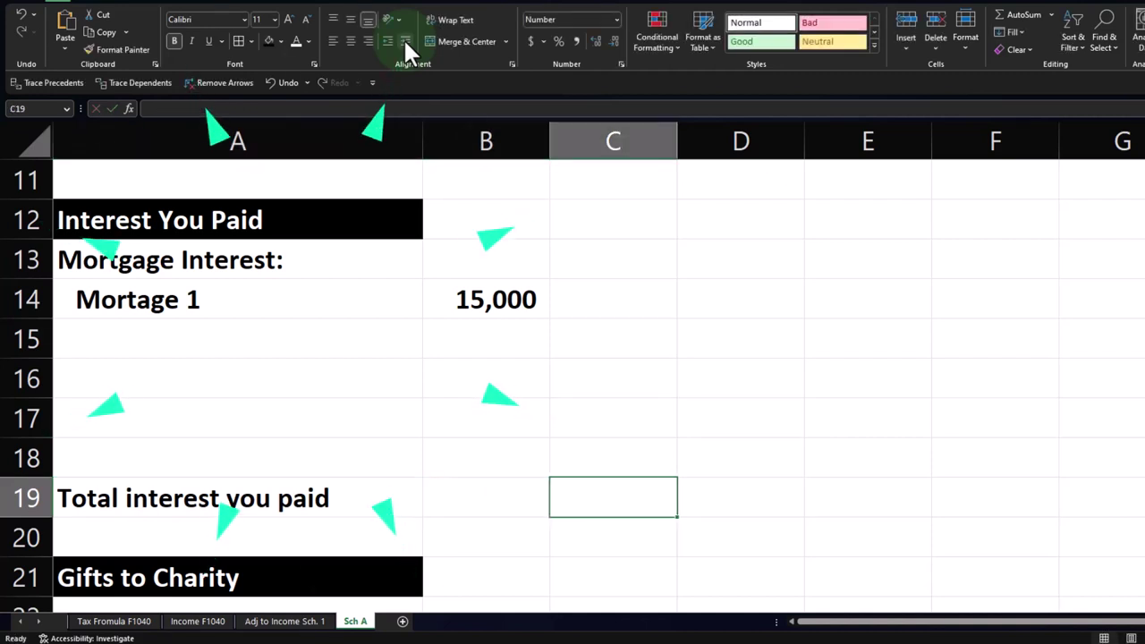
type("=sum(")
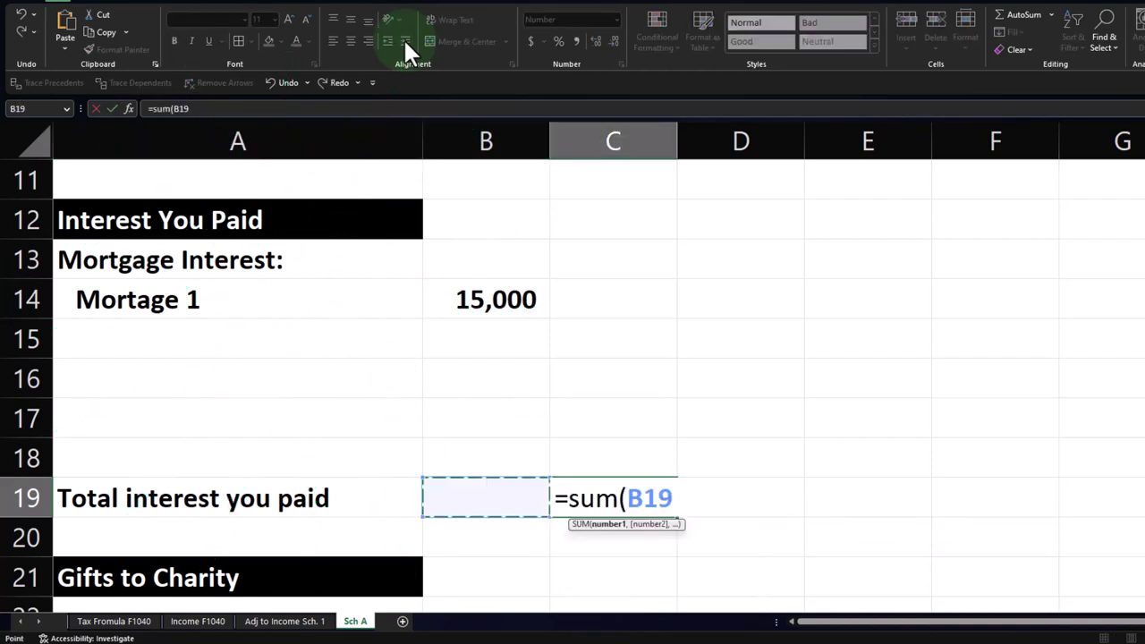
key("shift+Up")
key("shift+Up")
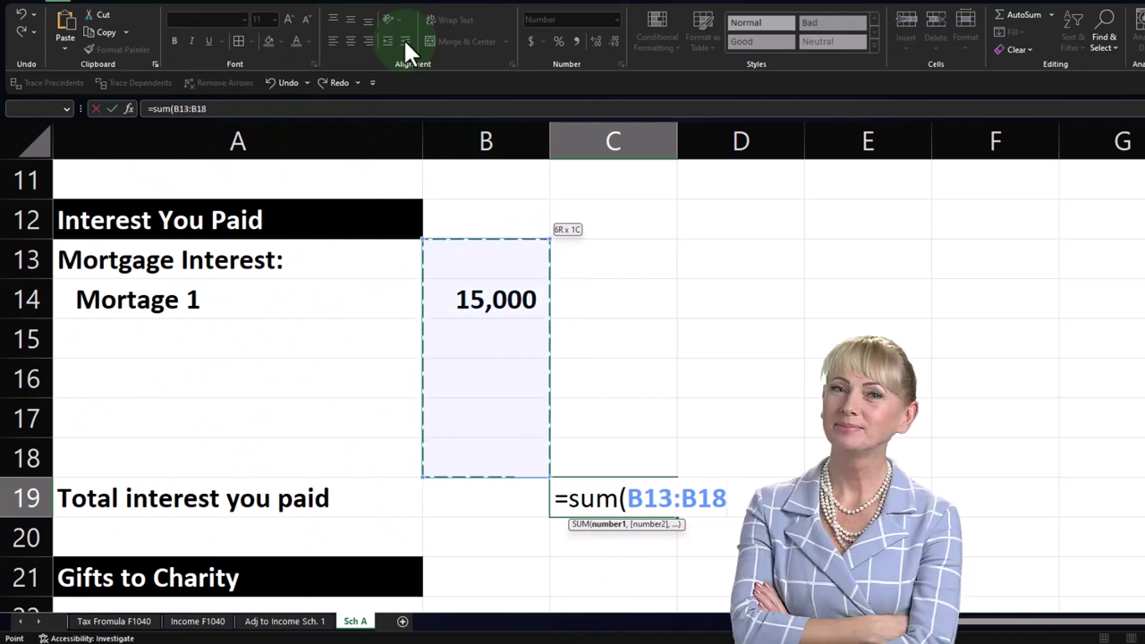
key("shift+Down")
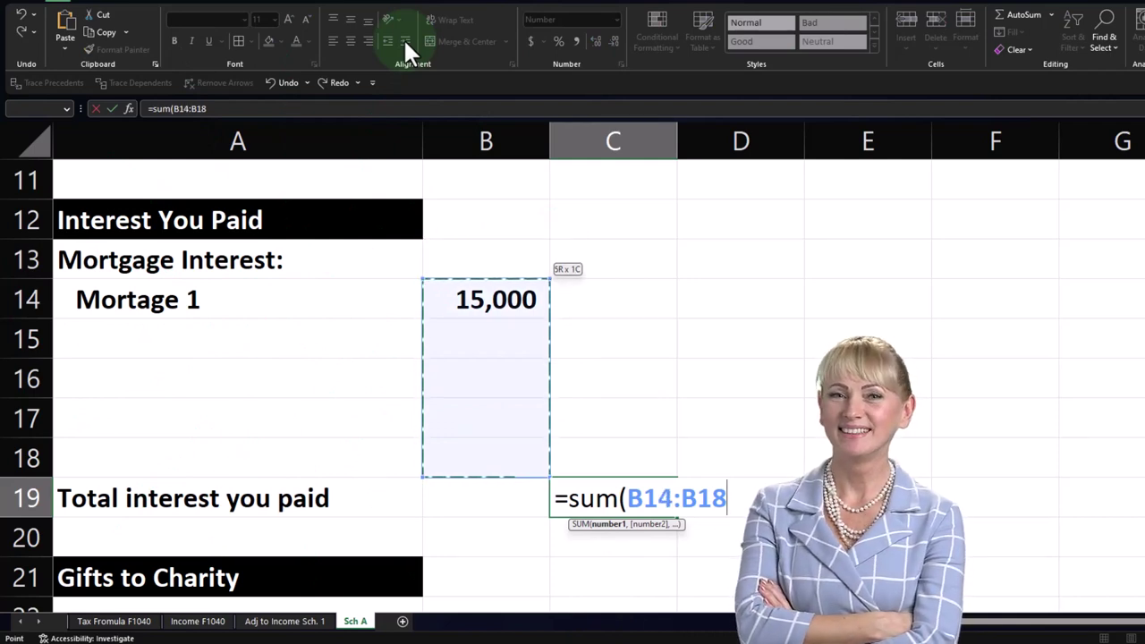
key("Return")
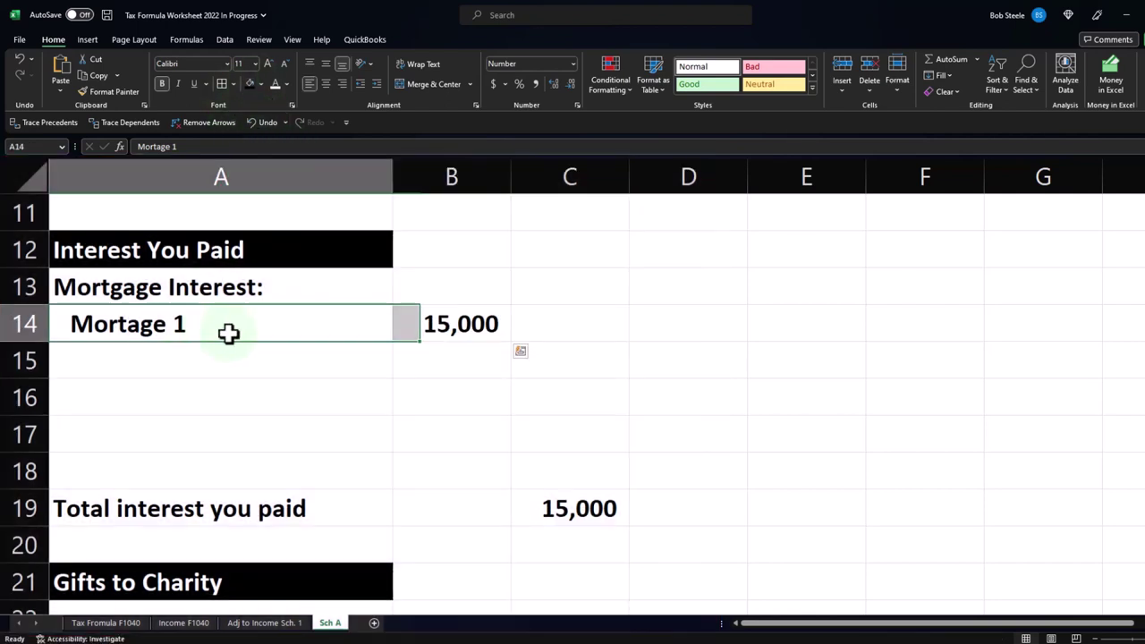
Give the mortgage block A14:B18 all borders and a light-blue fill.
left_click_drag(228, 332, 438, 463)
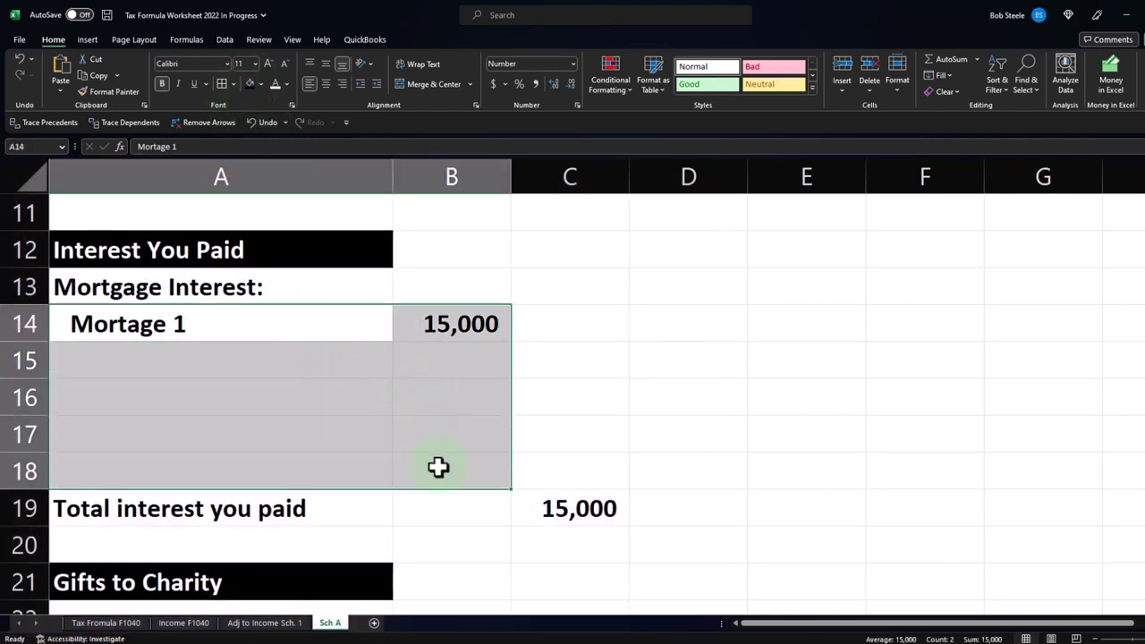
left_click(205, 83)
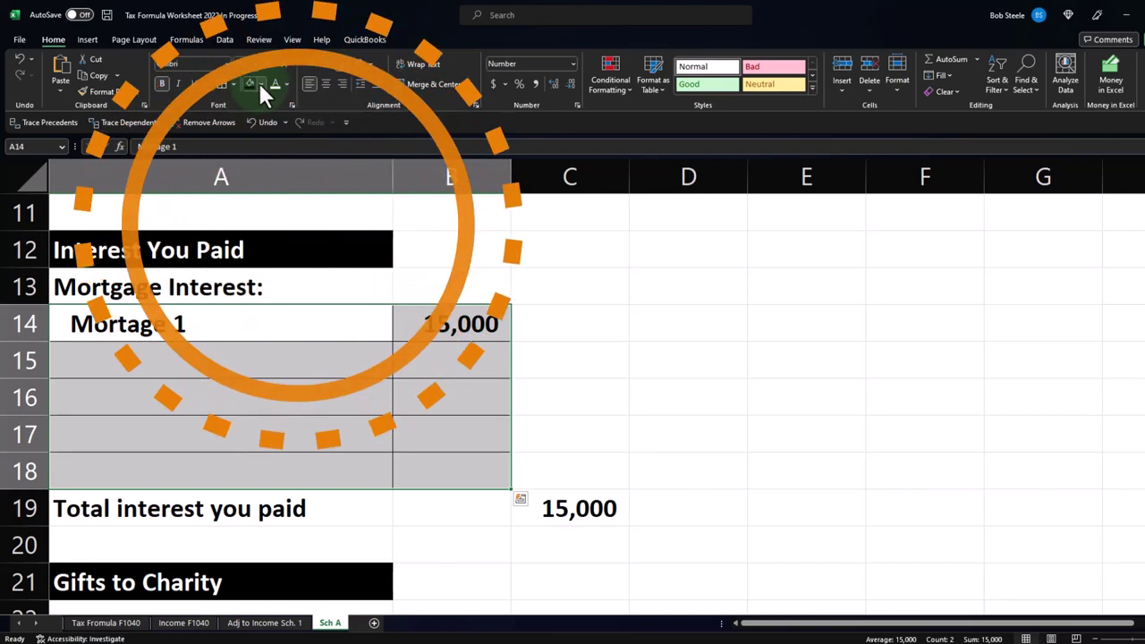
left_click(259, 84)
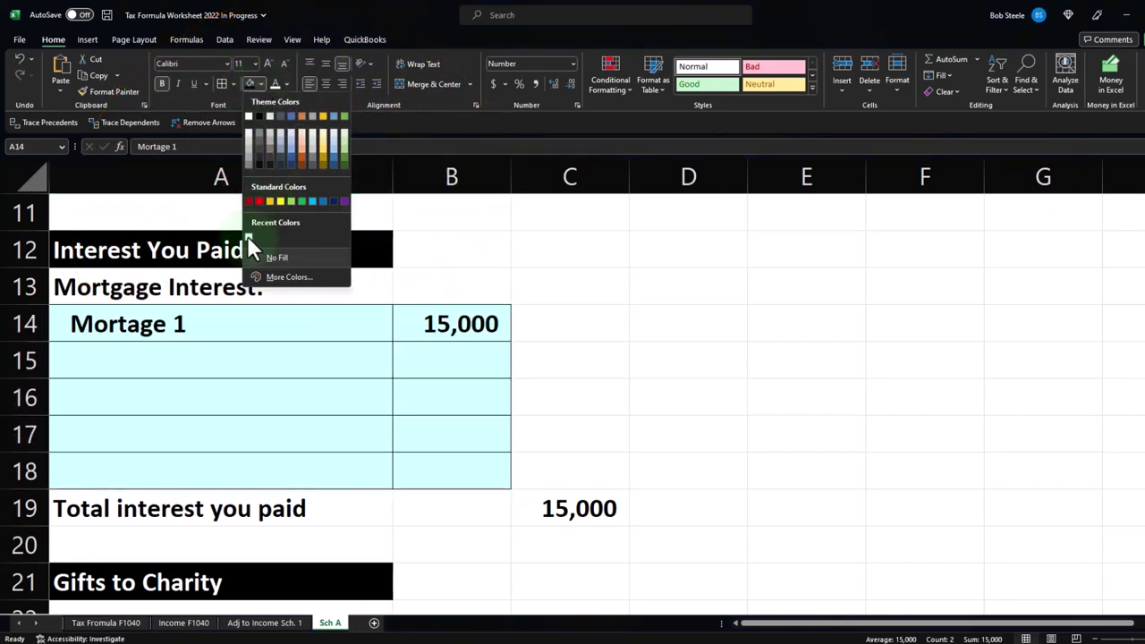
left_click(248, 238)
left_click(324, 356)
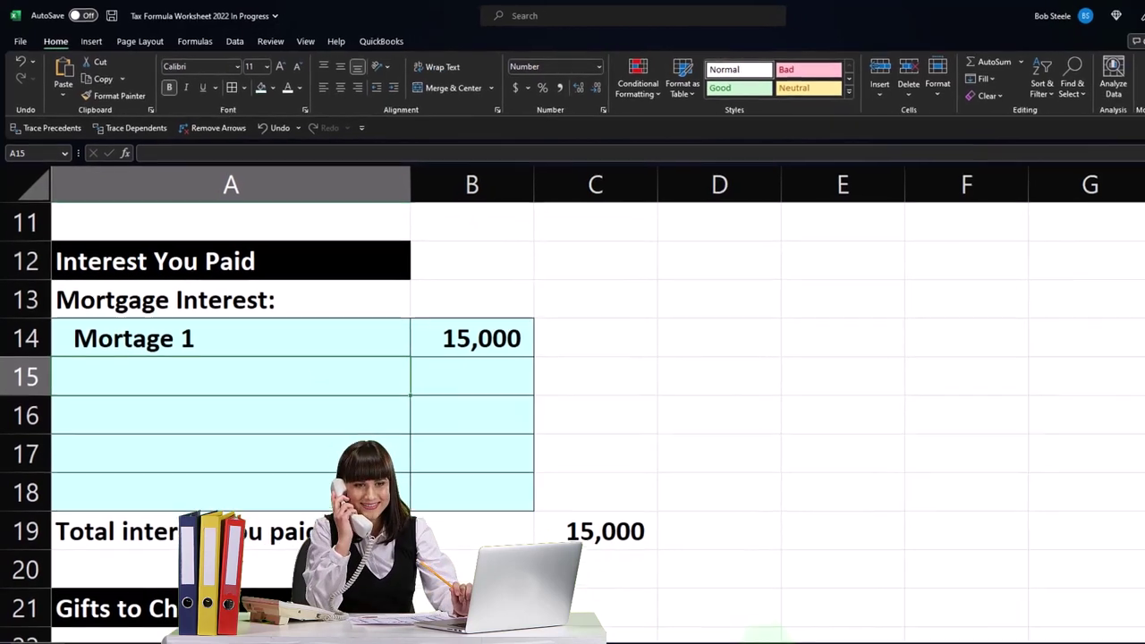
In Lacerte, jump from Schedule A line 8a to the home mortgage interest input screen.
left_click(723, 630)
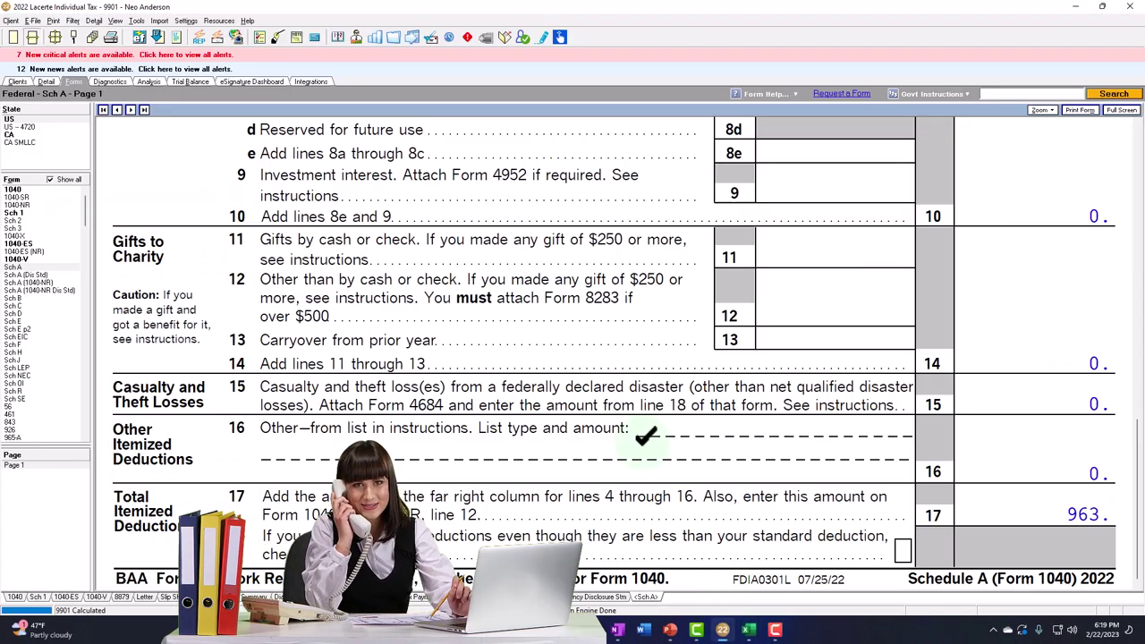
scroll(617, 431, "up", 5)
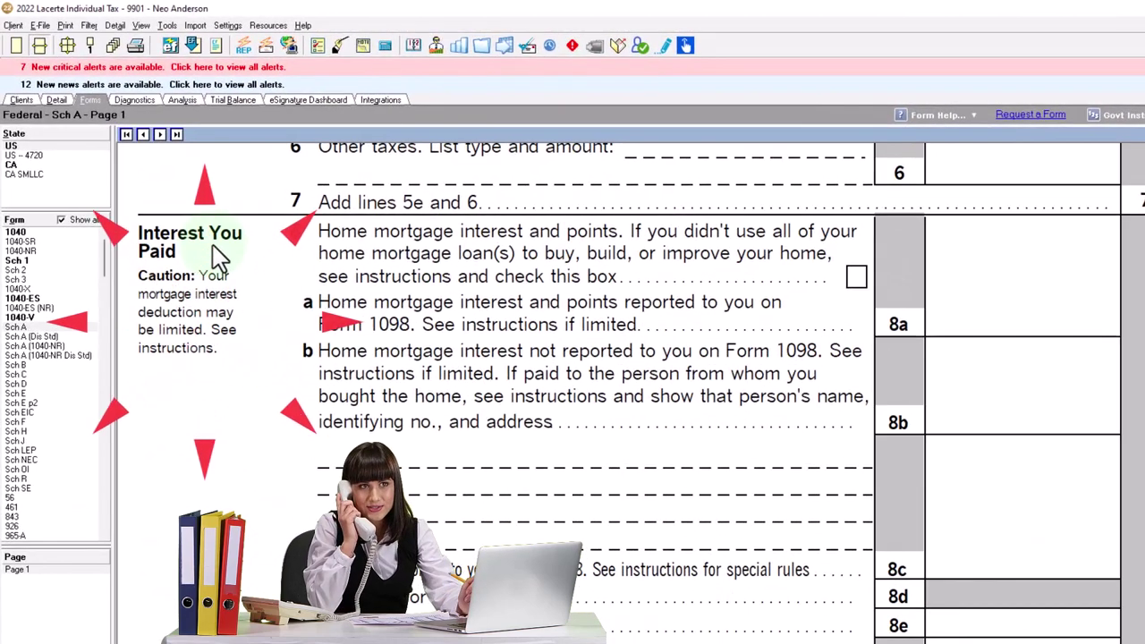
right_click(1002, 312)
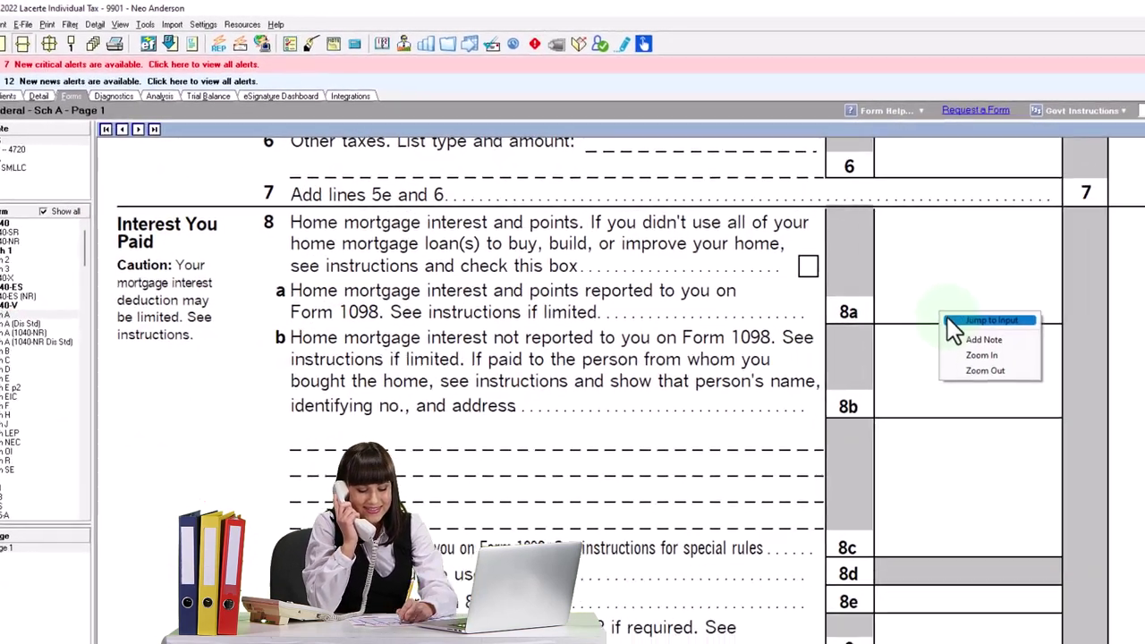
left_click(1019, 322)
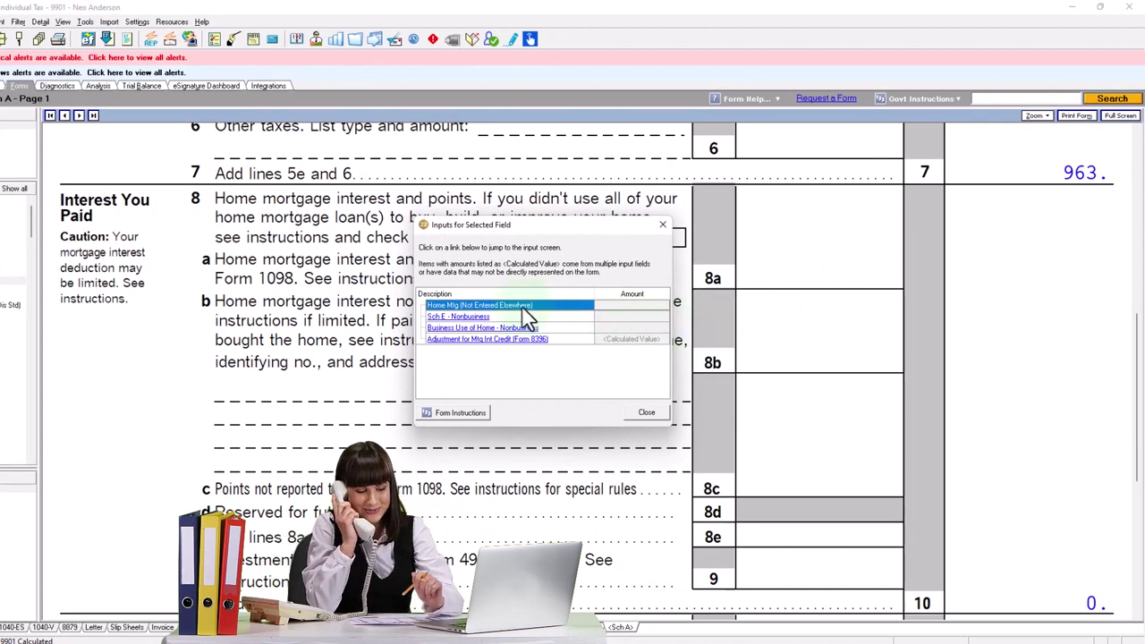
left_click(493, 305)
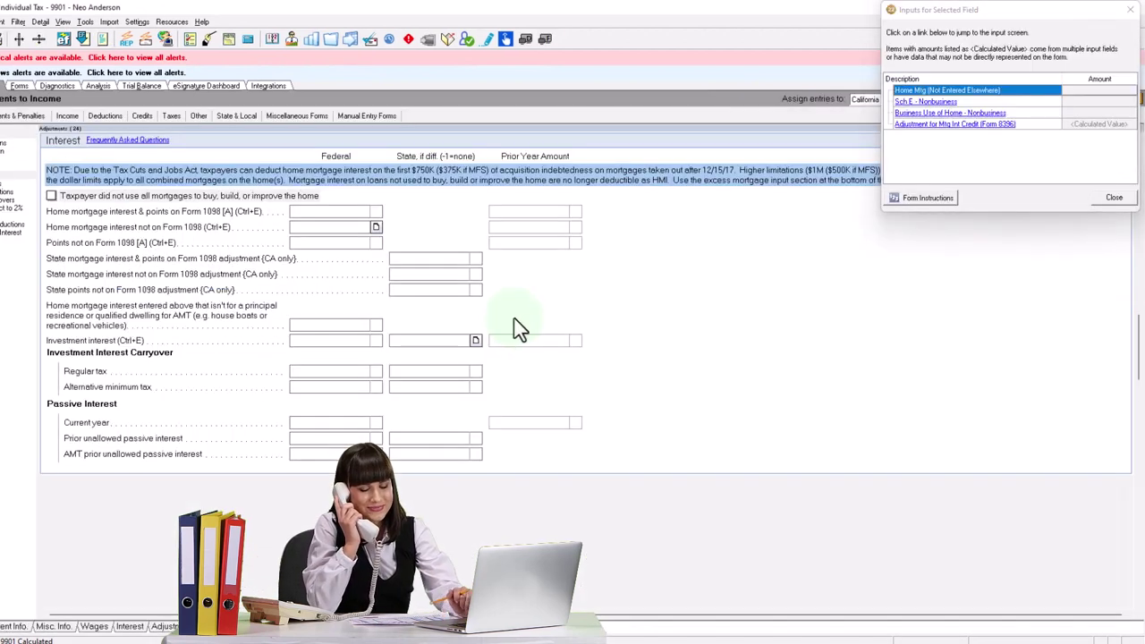
left_click(1130, 14)
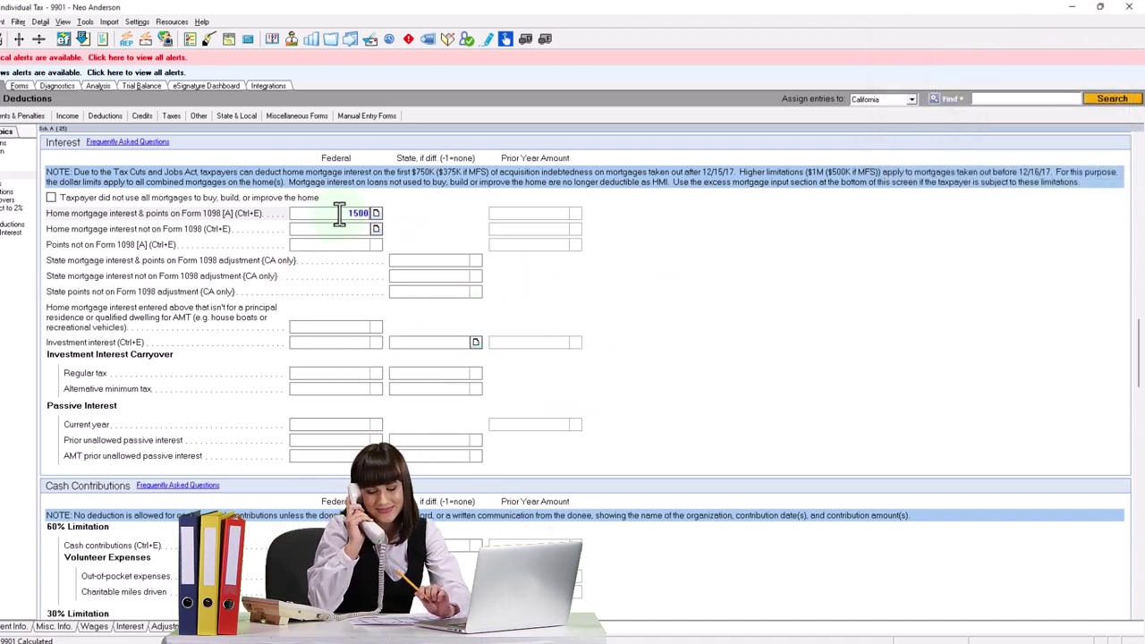
Go back to the Schedule A form and review lines 5–10, now showing 15,000 on line 8a.
left_click(77, 85)
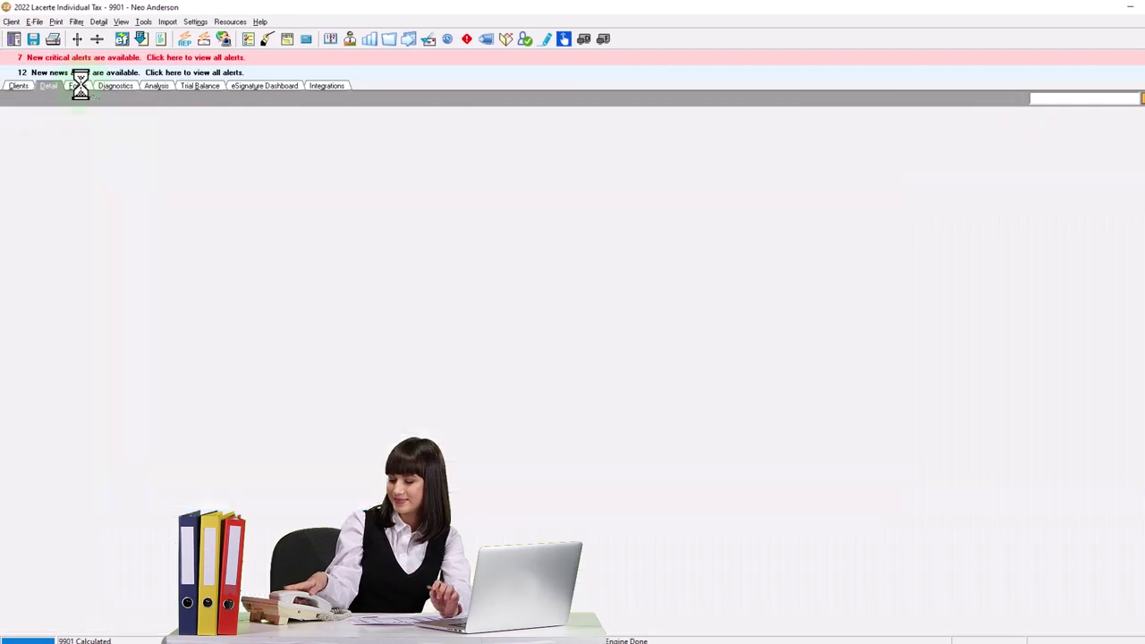
scroll(708, 378, "down", 2)
scroll(707, 378, "down", 2)
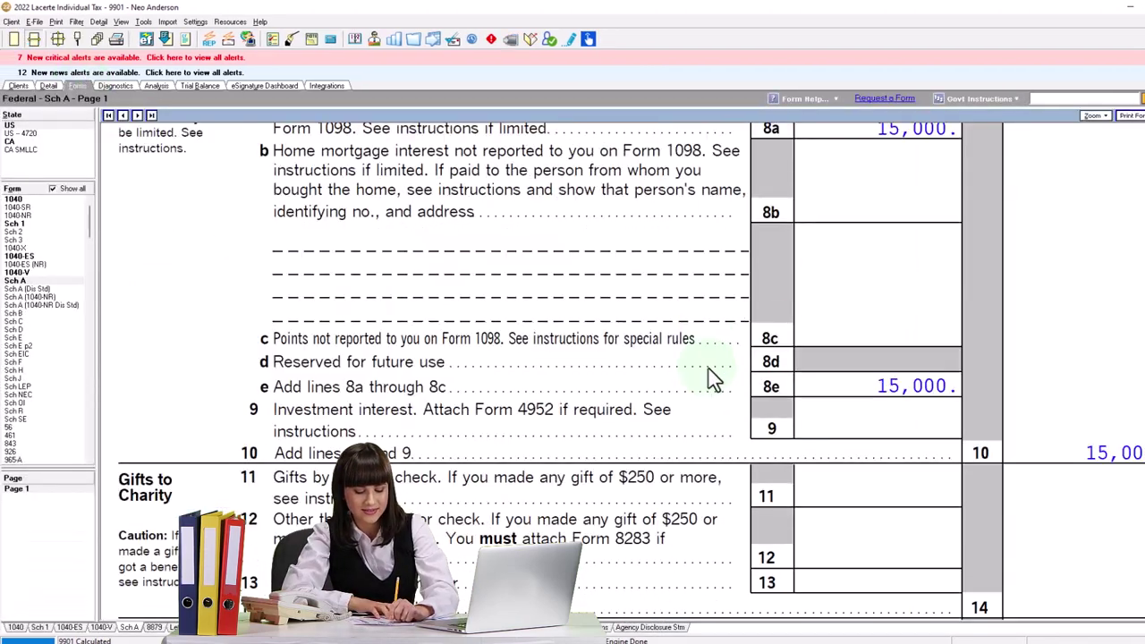
scroll(720, 375, "up", 5)
scroll(715, 376, "up", 2)
scroll(715, 375, "up", 2)
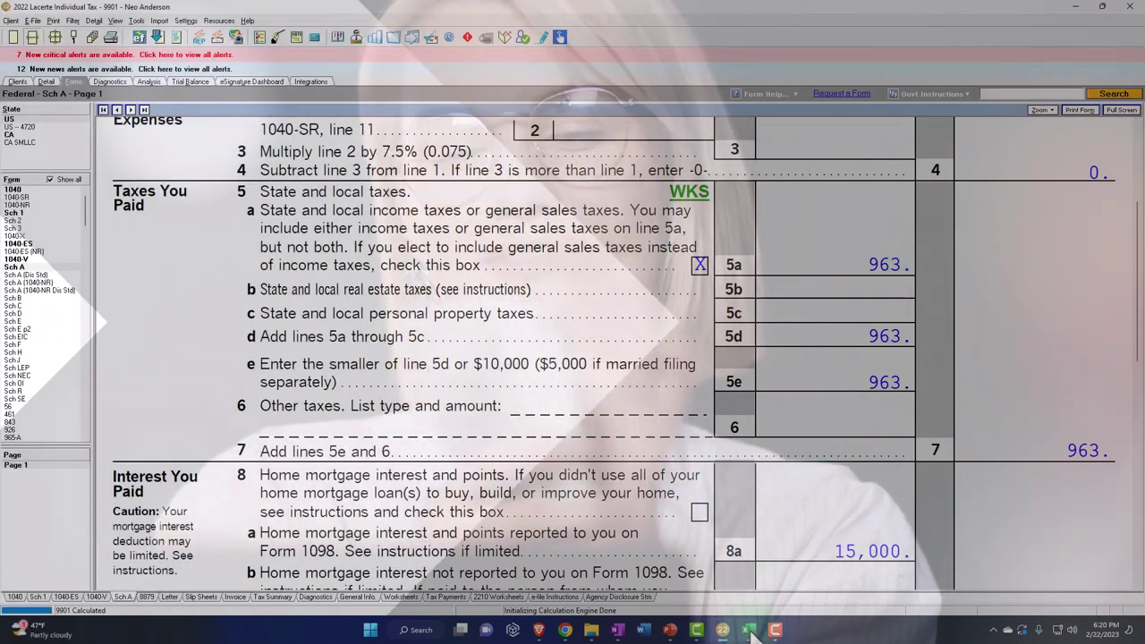
Back in Excel, enter 'Property taxes' in A8 and 'State taxes' with 963, then select A8:B9.
mouse_move(752, 631)
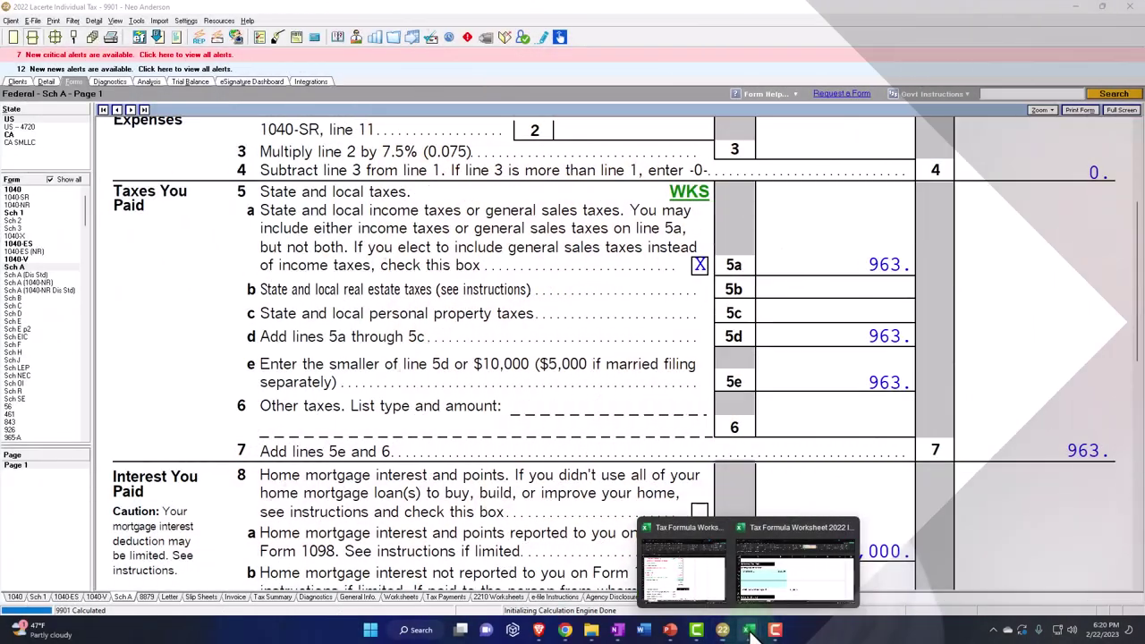
left_click(779, 564)
scroll(407, 400, "up", 2)
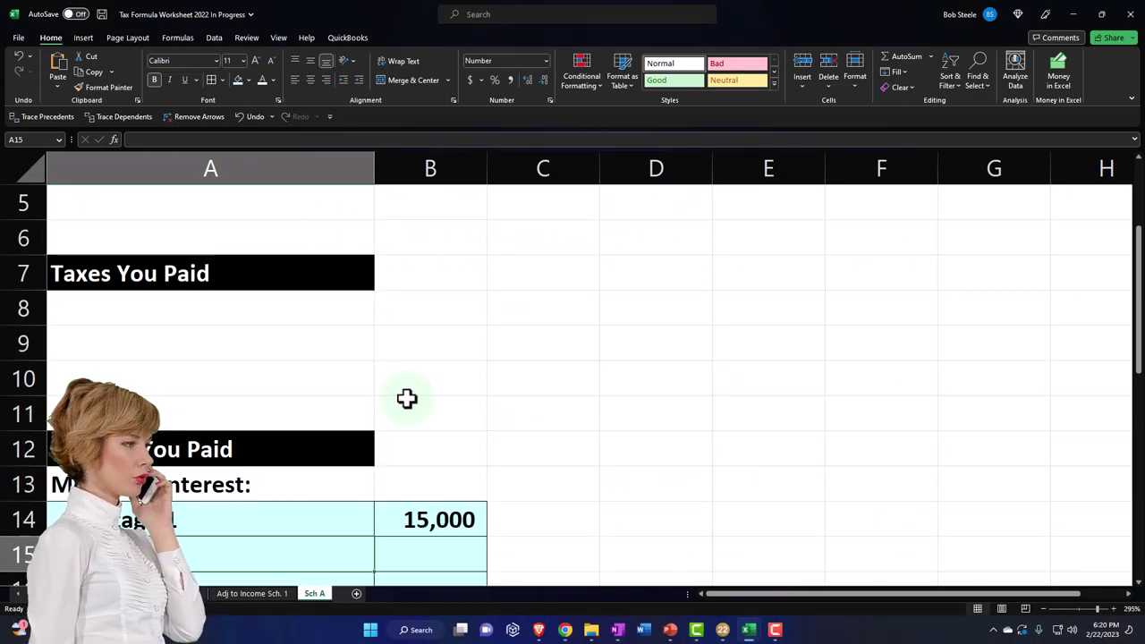
scroll(407, 400, "up", 1)
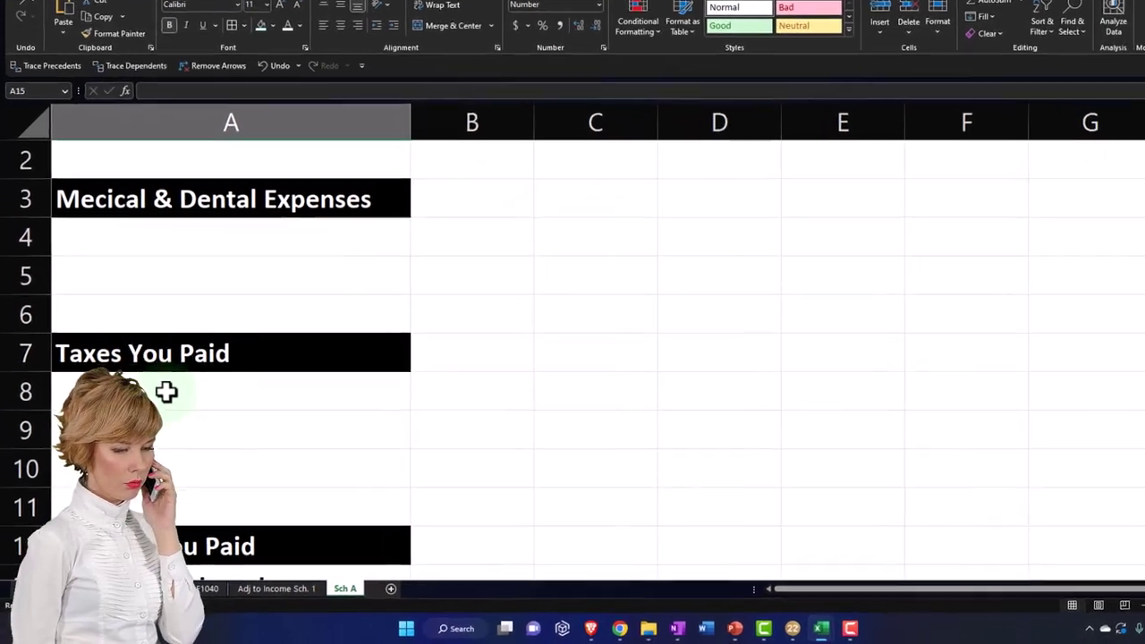
left_click(150, 413)
type("Propert")
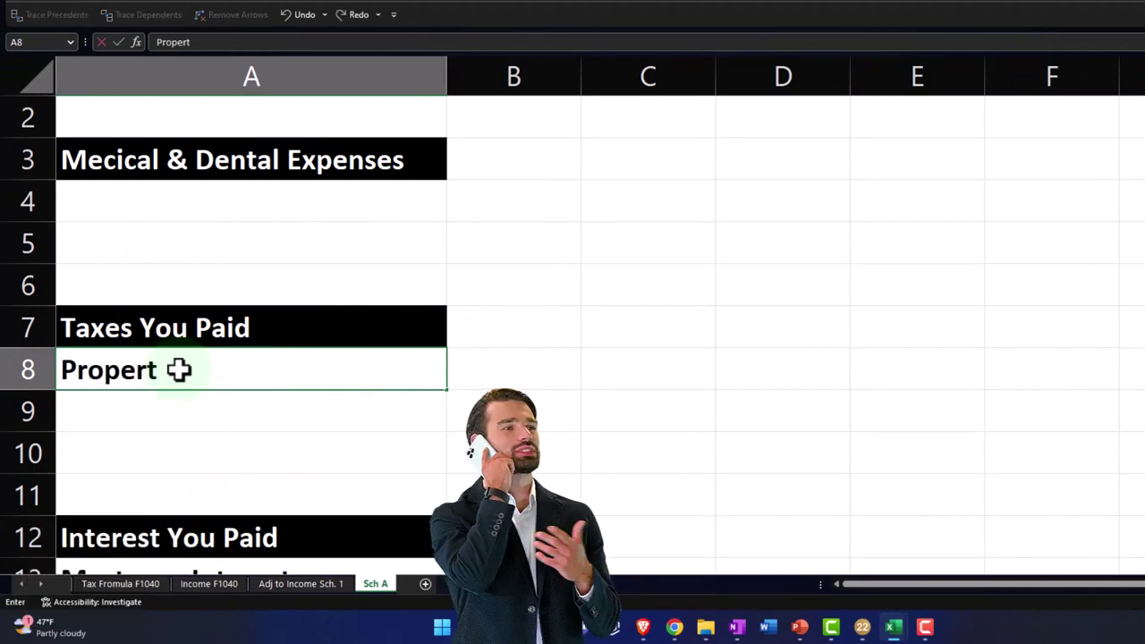
type("y t")
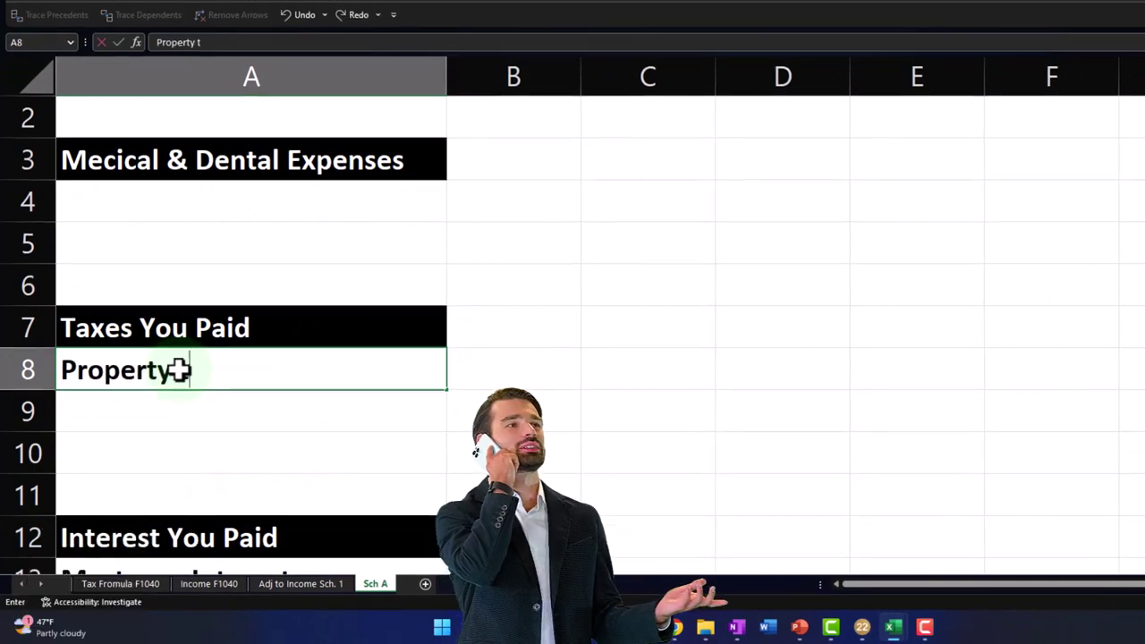
type("axes")
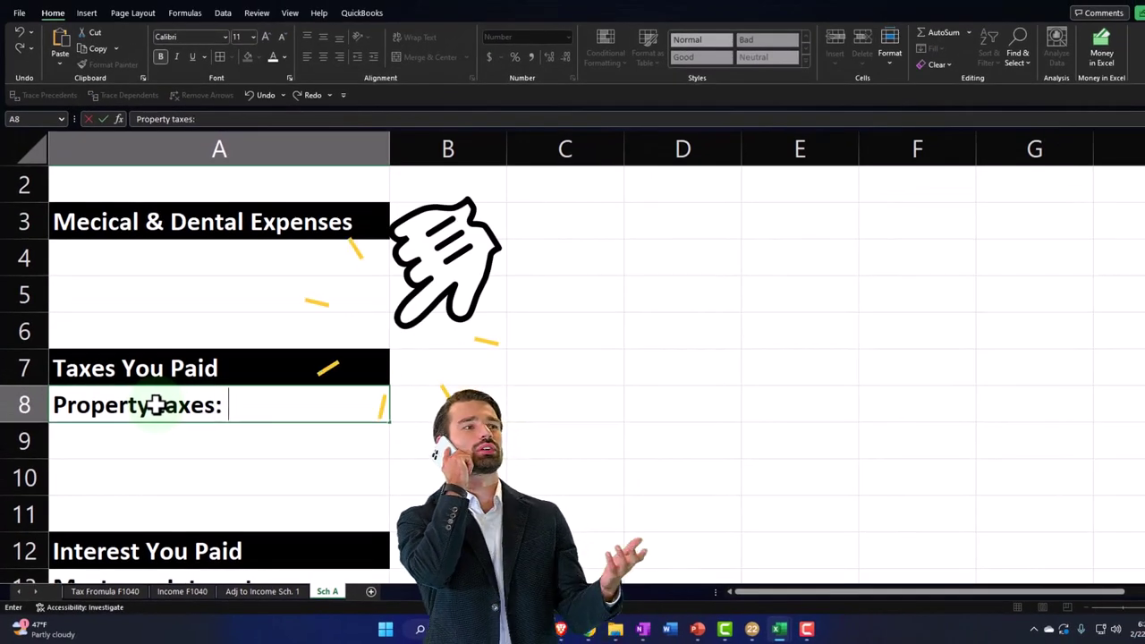
key("Return")
type("State taxes")
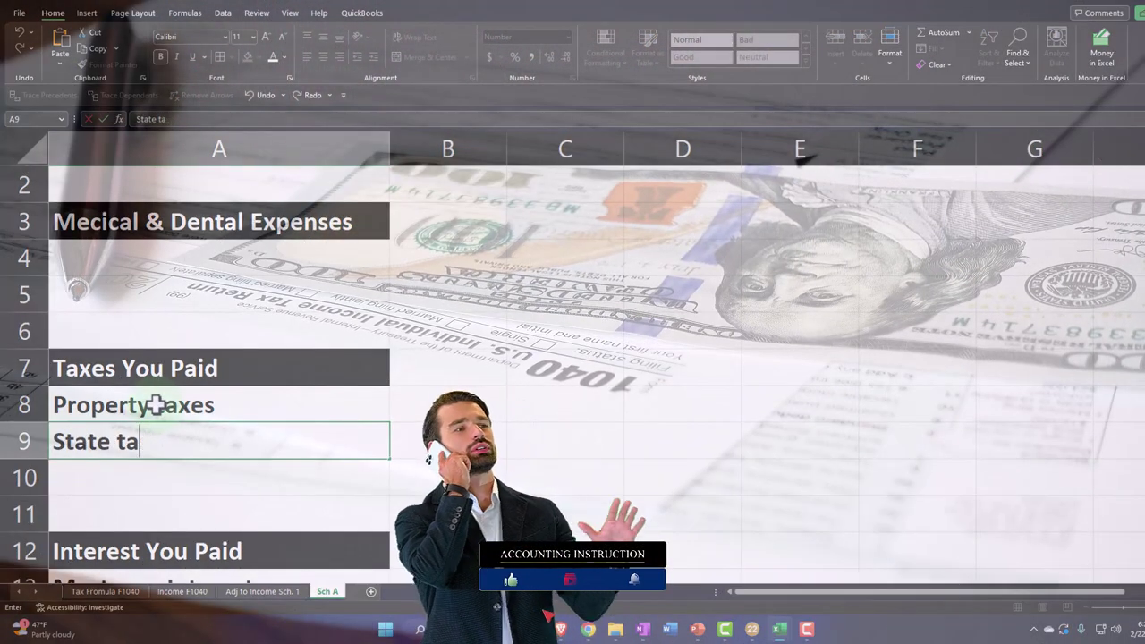
key("Tab")
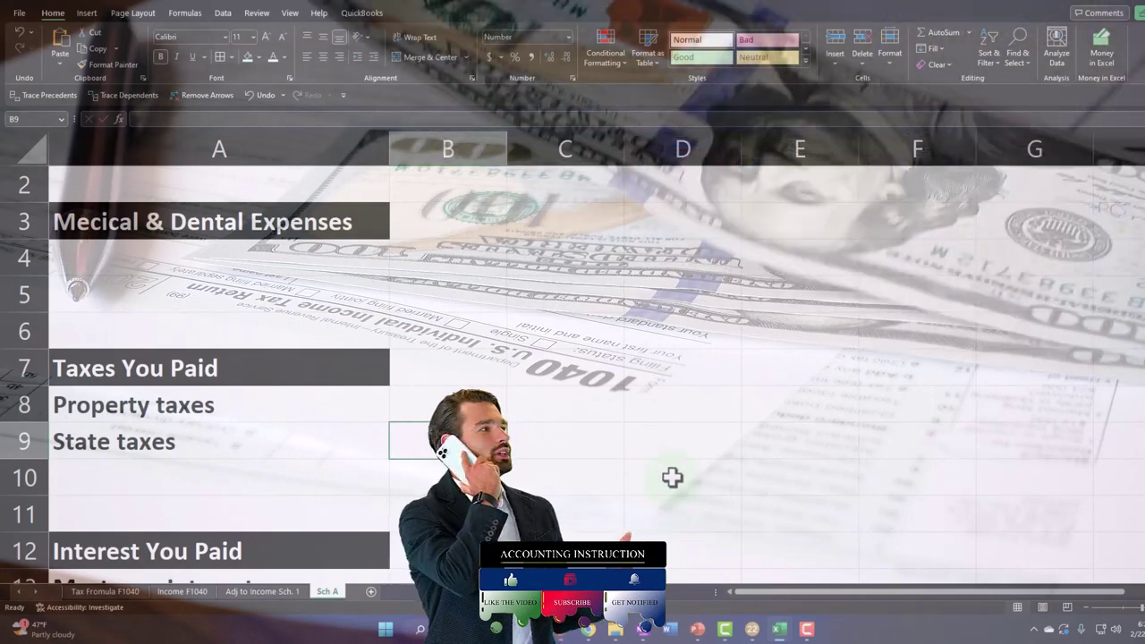
type("963")
key("Return")
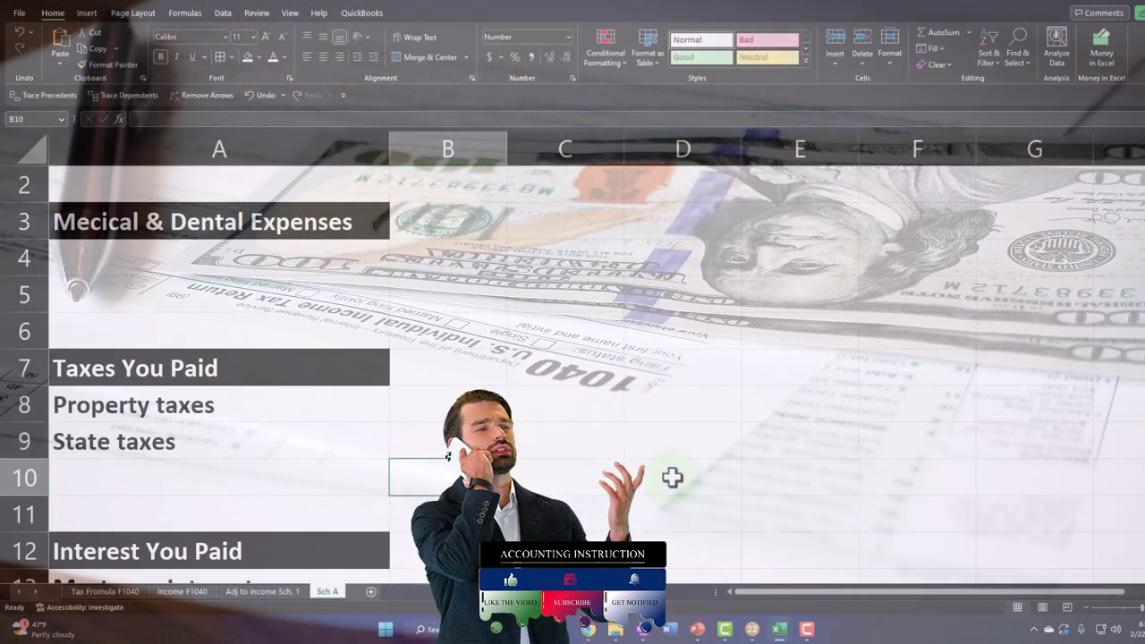
left_click_drag(268, 405, 412, 449)
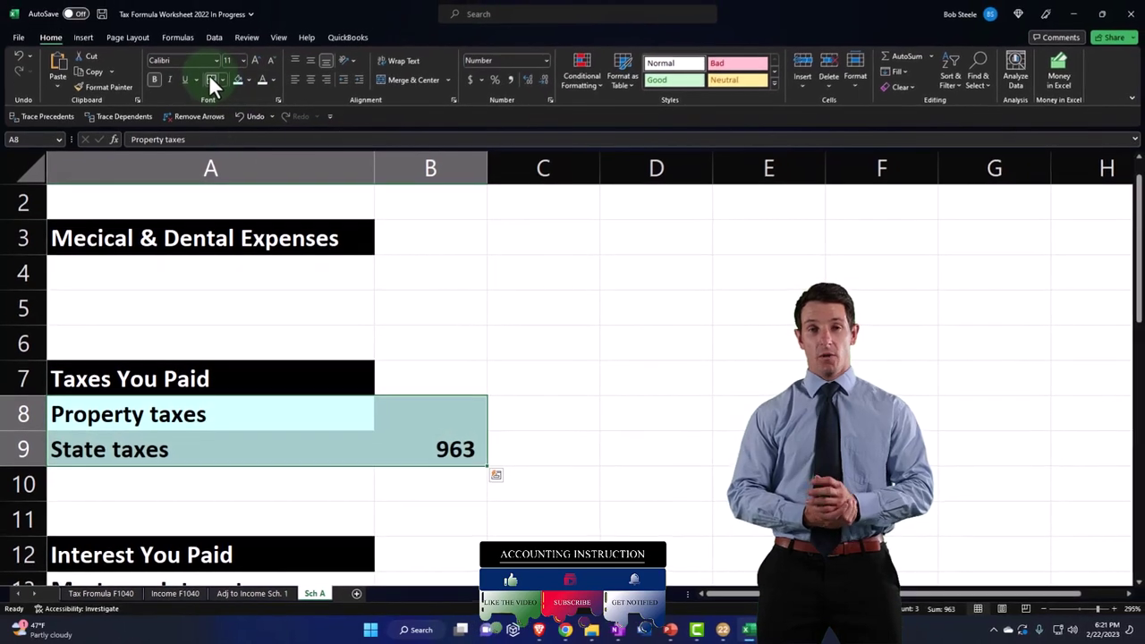
Format the taxes cells and add a 'Total taxes you paid' row summing to 963 in C10.
left_click(212, 80)
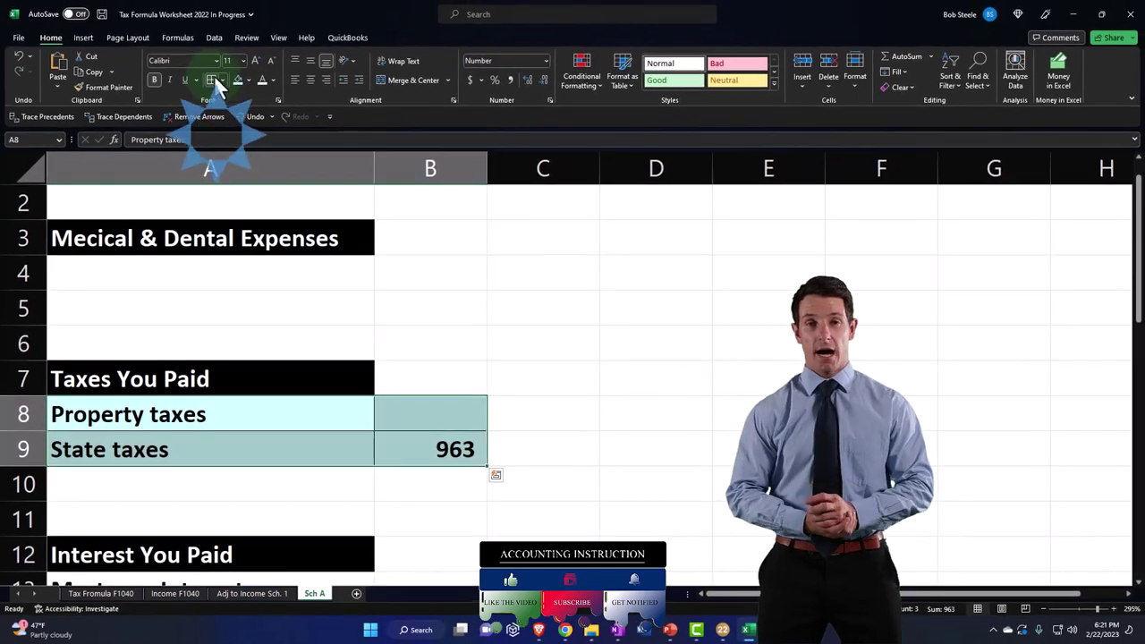
left_click(124, 490)
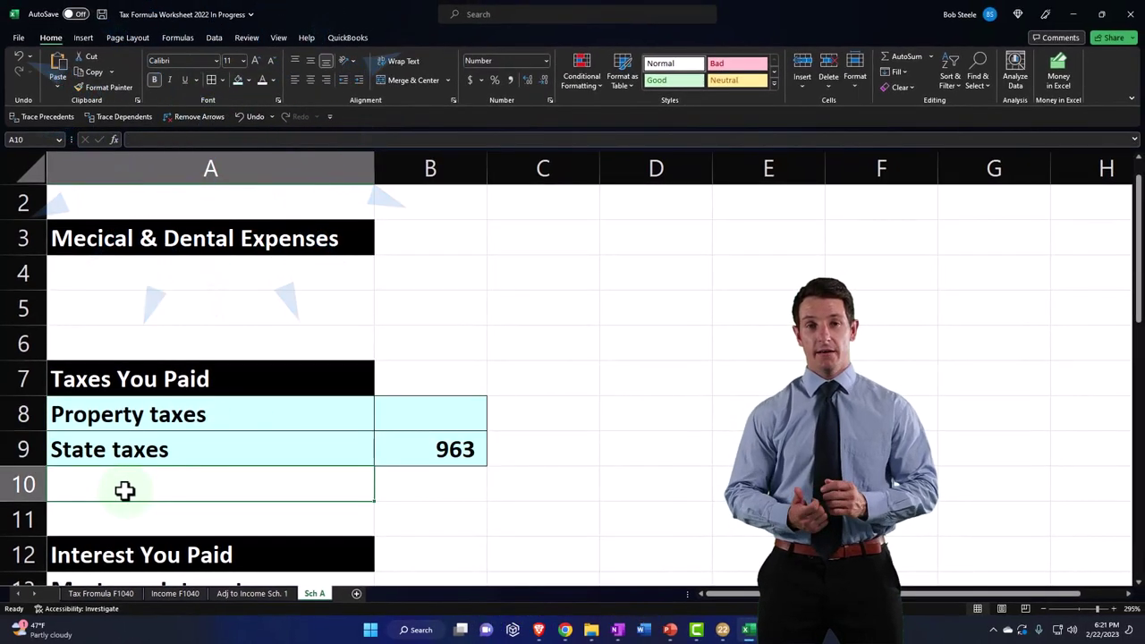
type("Total taxes")
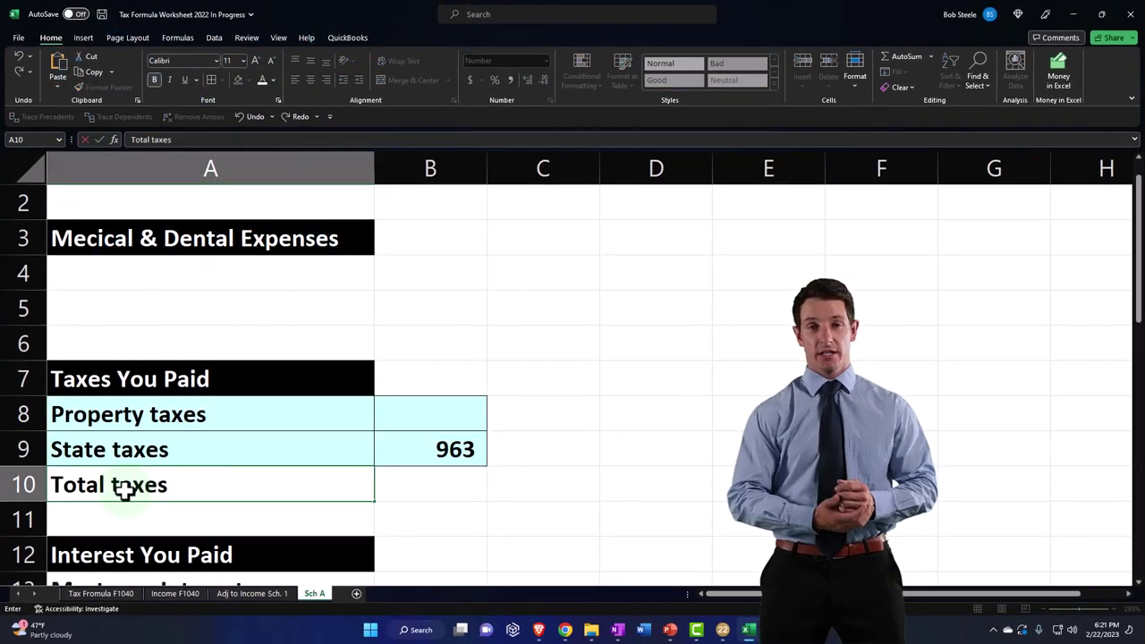
type(" yo")
type("u pai")
type("d")
key("Tab")
key("Tab")
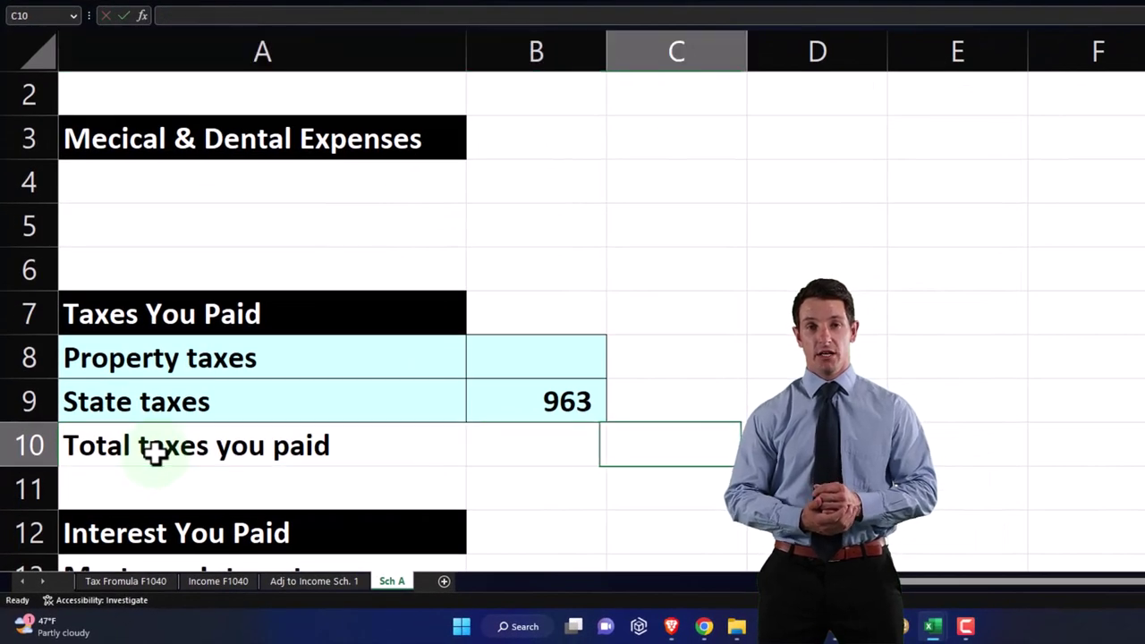
type("=sum(")
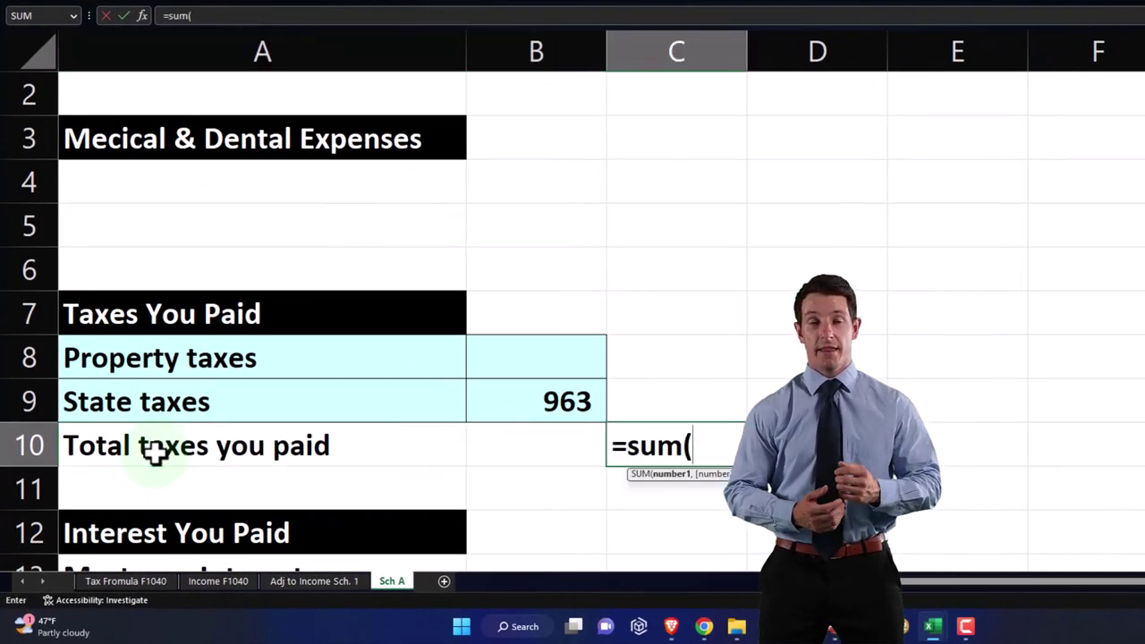
key("Return")
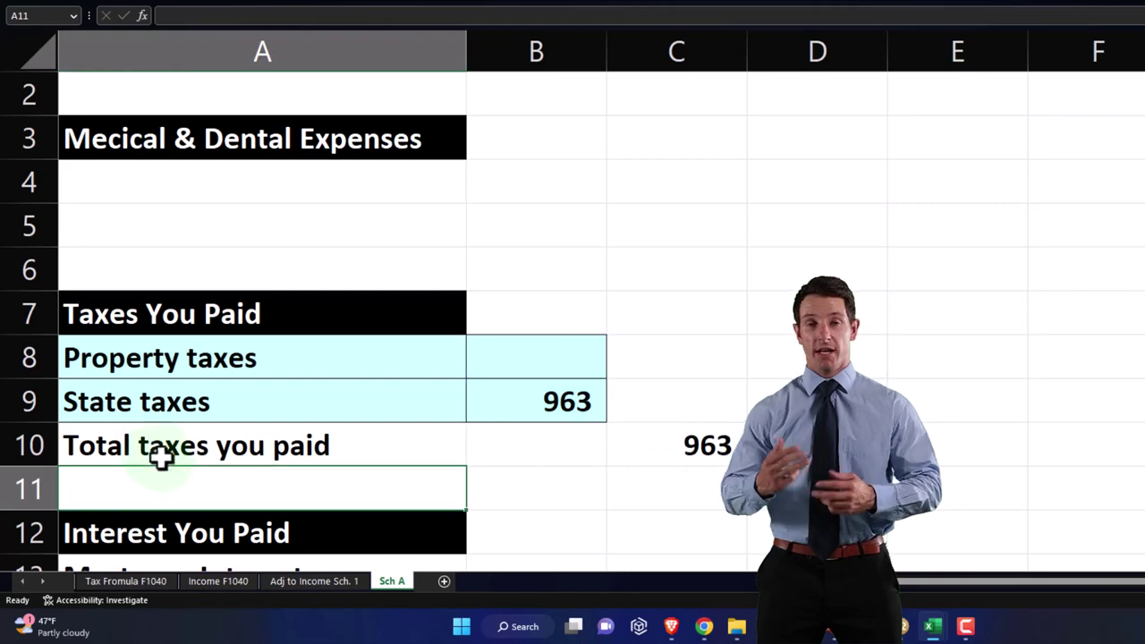
Scroll down the Sch A sheet to rows 29–32.
scroll(330, 439, "down", 1)
scroll(558, 430, "down", 1)
scroll(554, 432, "down", 2)
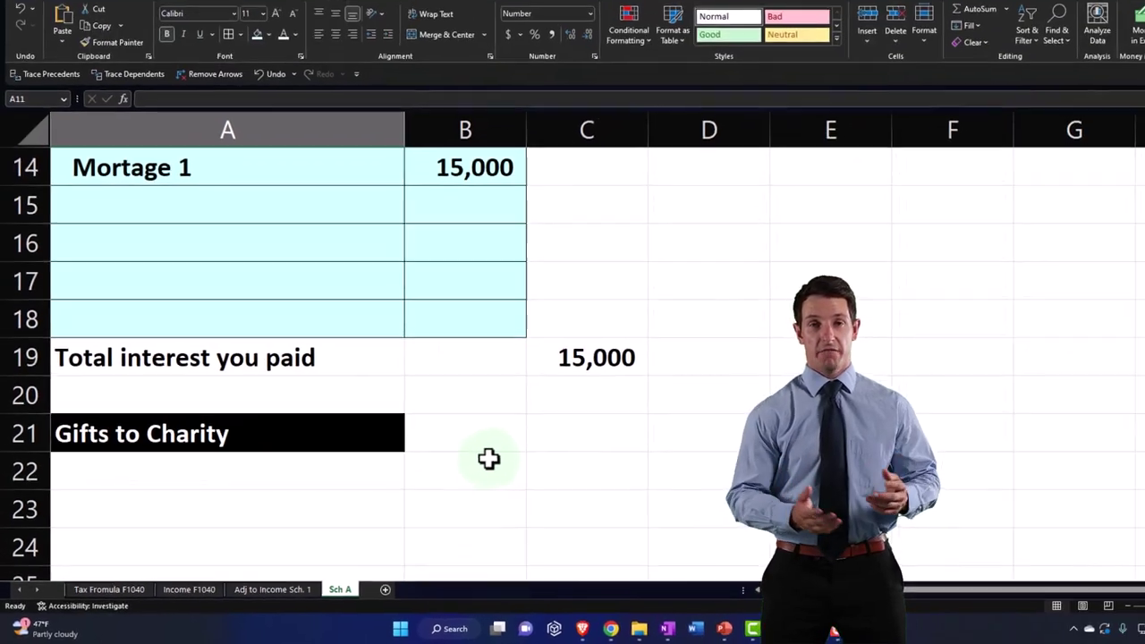
scroll(474, 460, "down", 3)
scroll(474, 461, "down", 2)
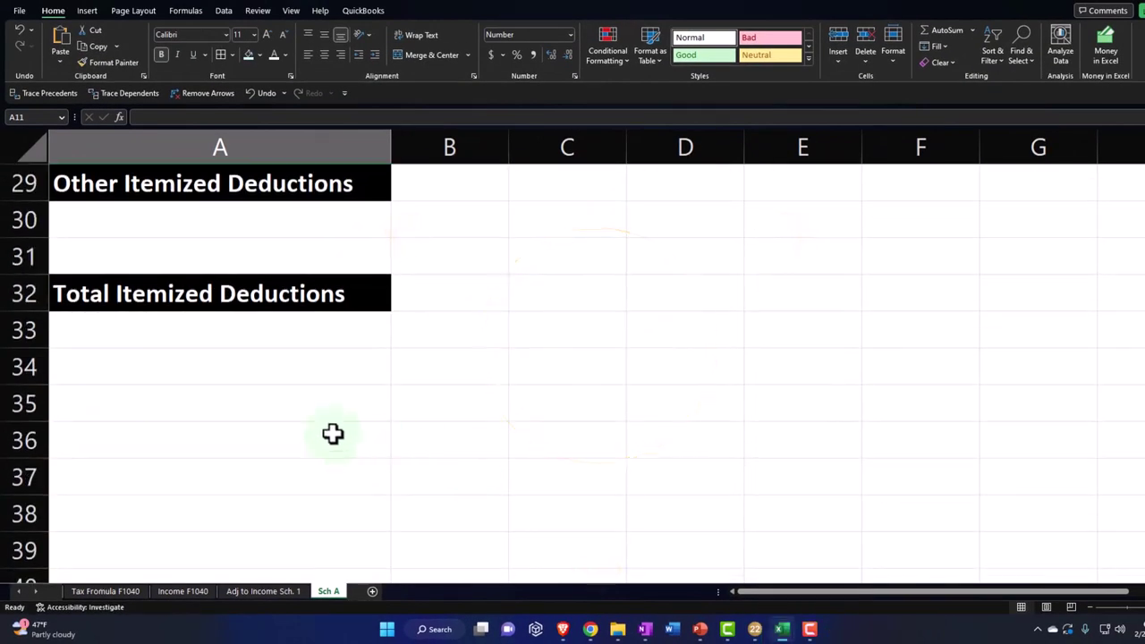
In Lacerte, scroll Schedule A to line 17 to check total itemized deductions of 15,963.
left_click(755, 628)
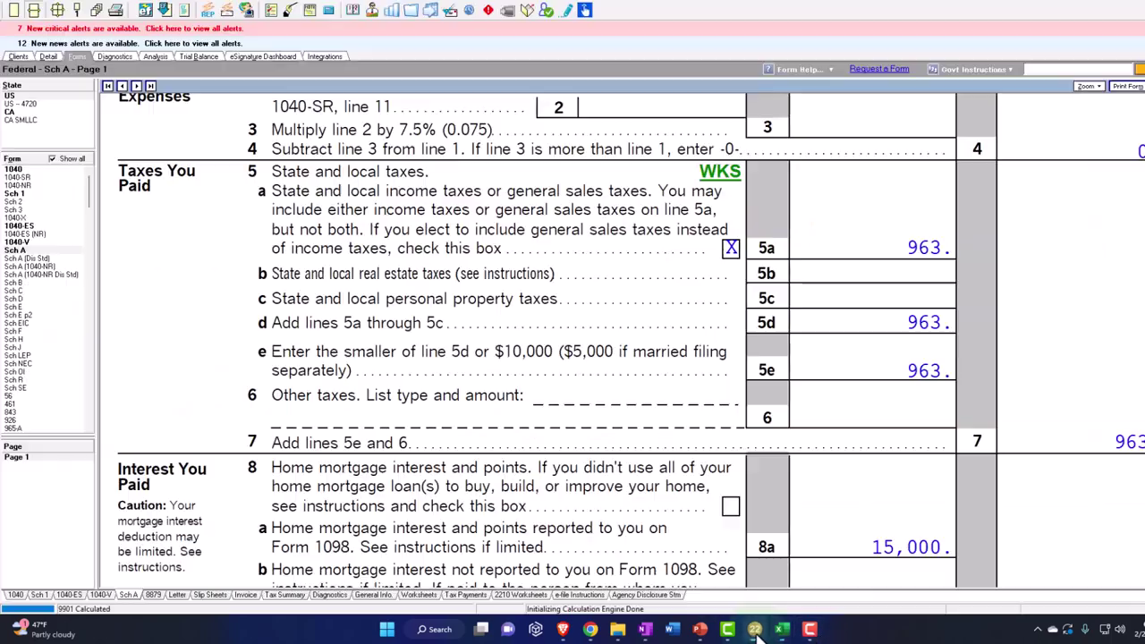
scroll(724, 529, "down", 1)
scroll(724, 529, "down", 1)
scroll(722, 528, "down", 3)
scroll(723, 528, "down", 2)
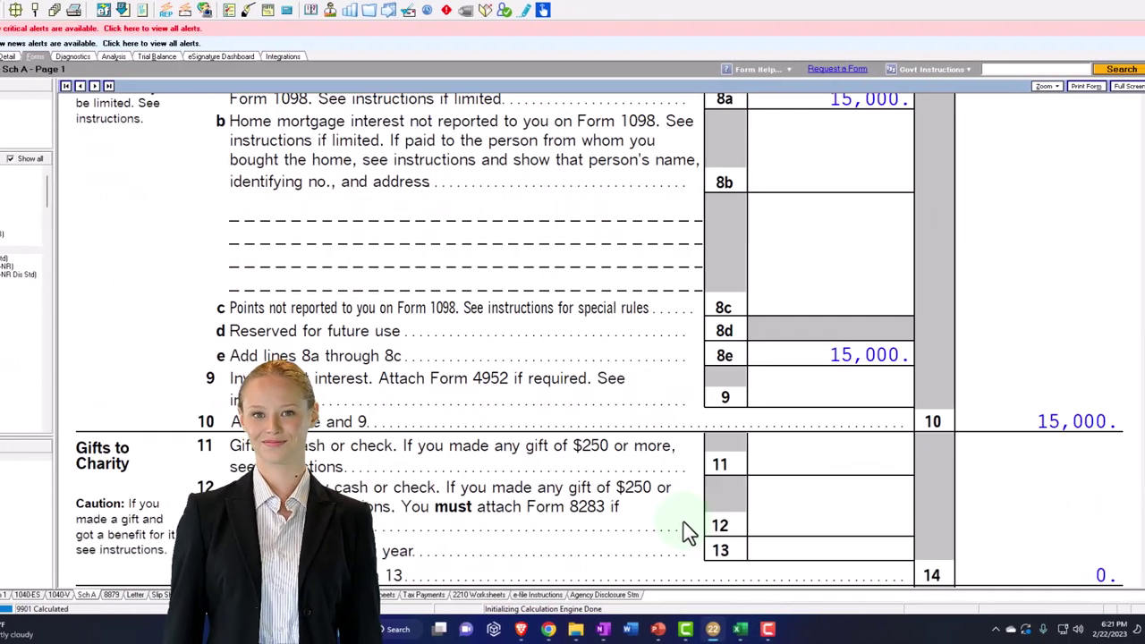
scroll(686, 529, "down", 1)
scroll(685, 528, "down", 1)
left_click(751, 344)
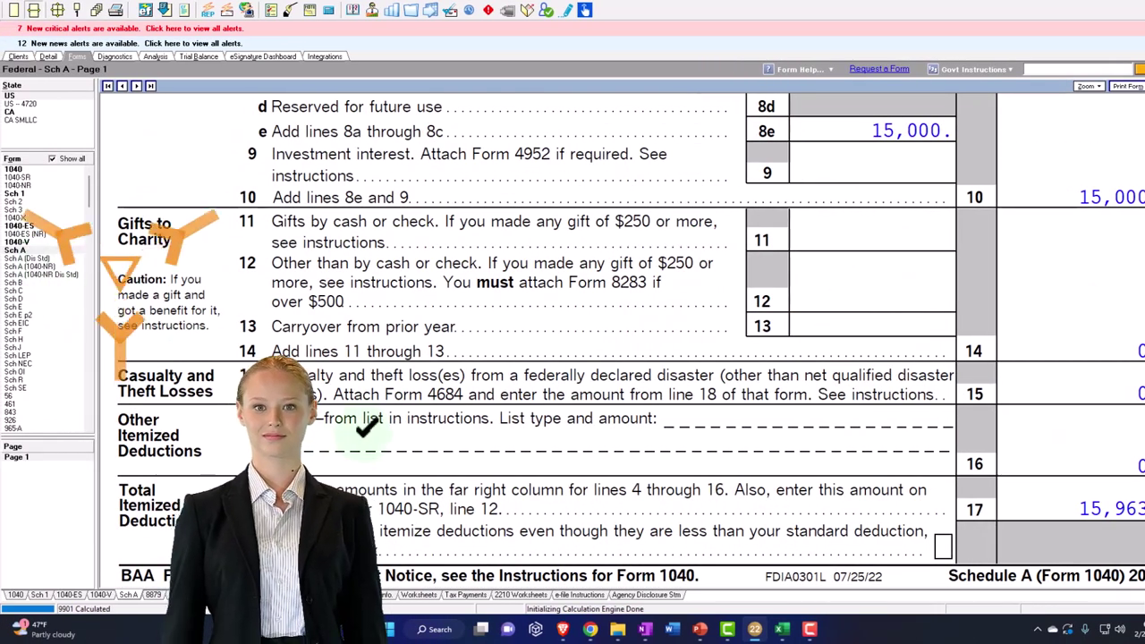
Uncheck Show all so only forms in use are listed, then return to Excel.
left_click(52, 159)
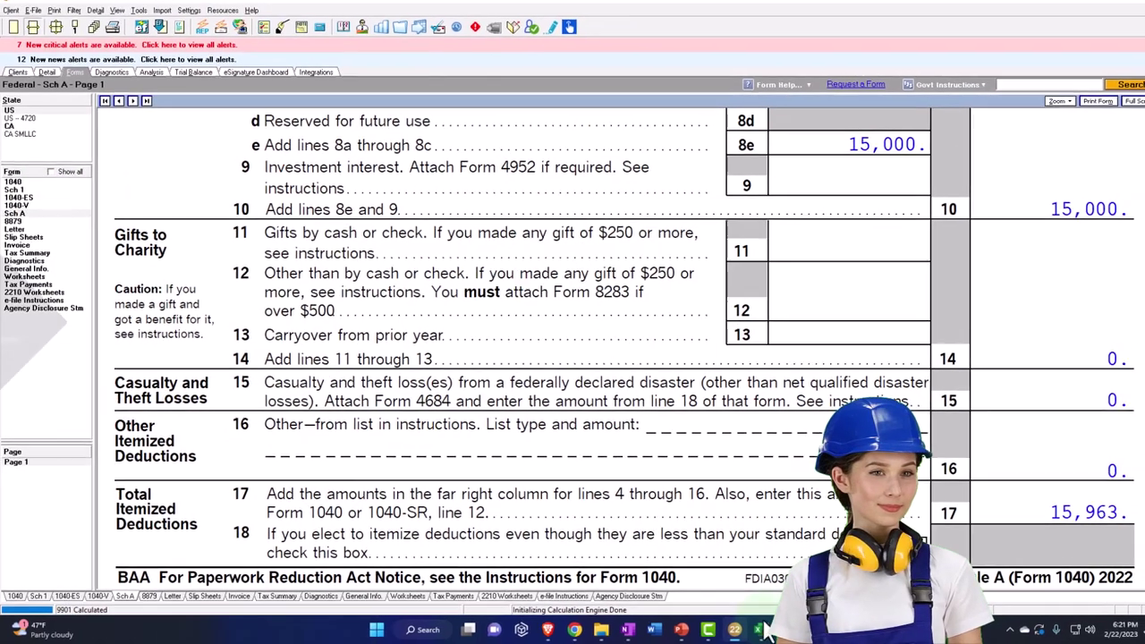
mouse_move(750, 628)
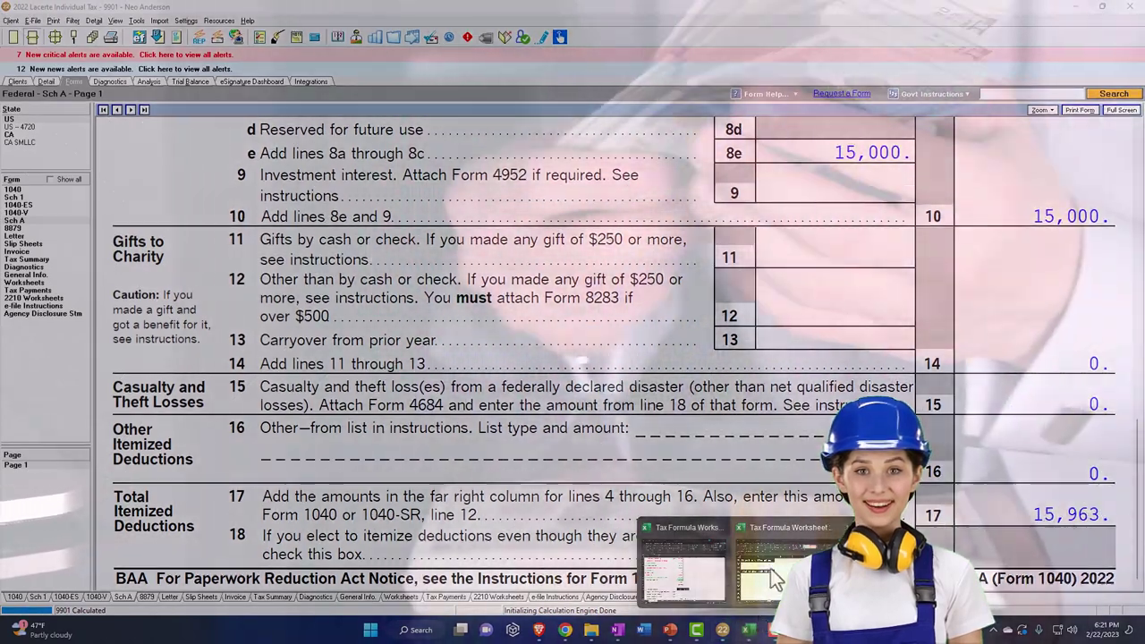
left_click(774, 579)
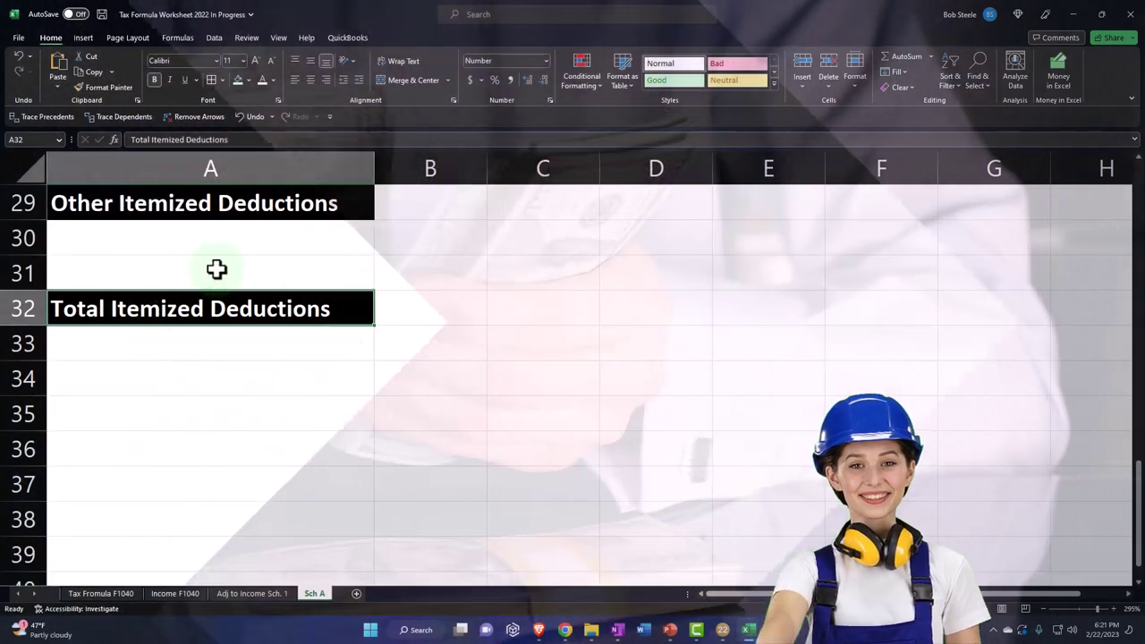
Copy A31's plain formatting onto A32 with Format Painter to remove the black fill.
left_click(217, 269)
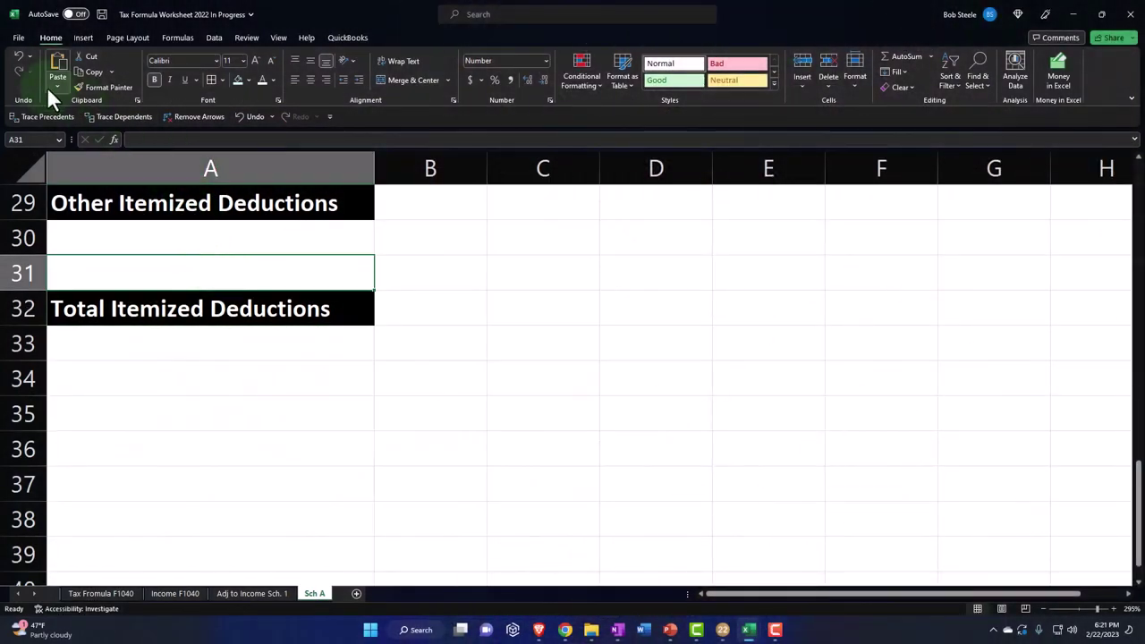
left_click(76, 85)
key("Down")
key("Return")
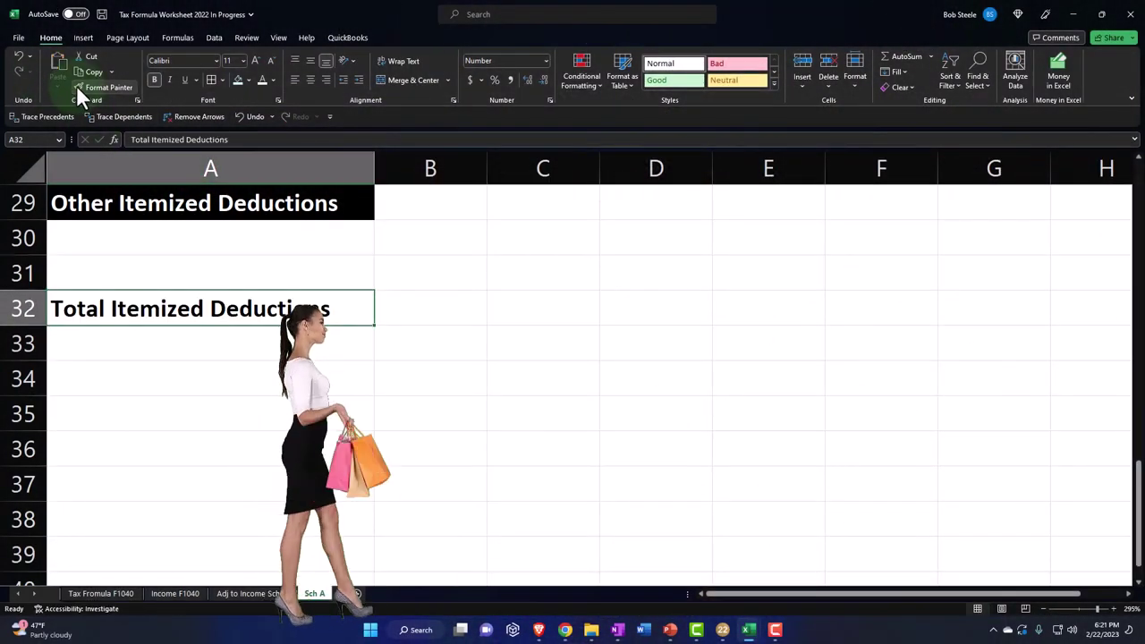
key("Right")
key("Right")
key("Right")
scroll(590, 253, "up", 2)
scroll(591, 263, "up", 2)
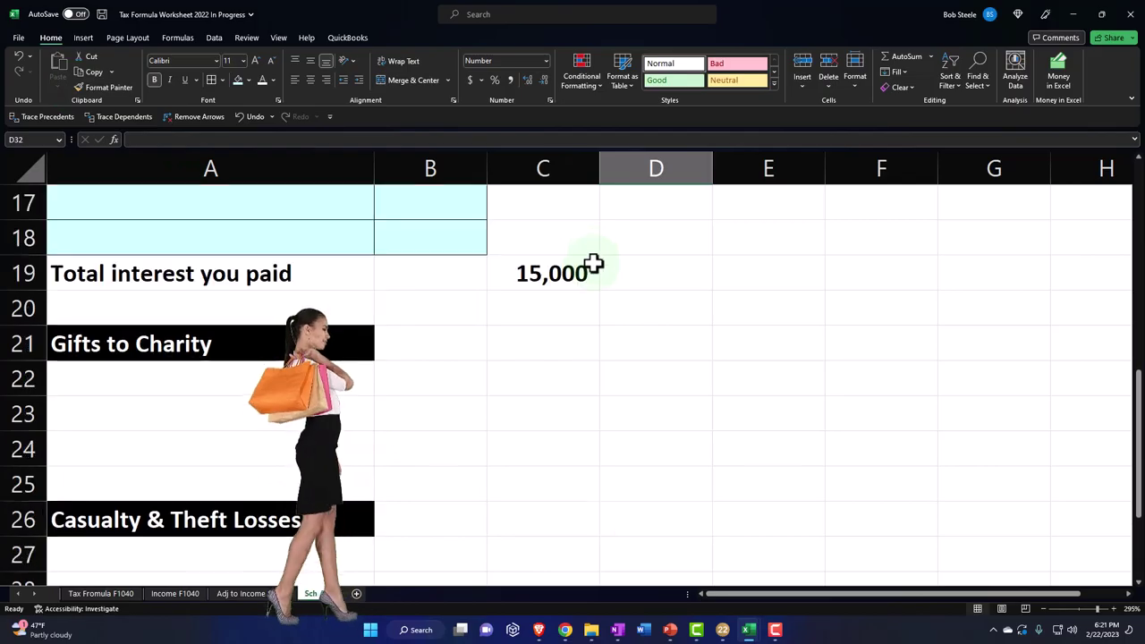
scroll(611, 278, "down", 2)
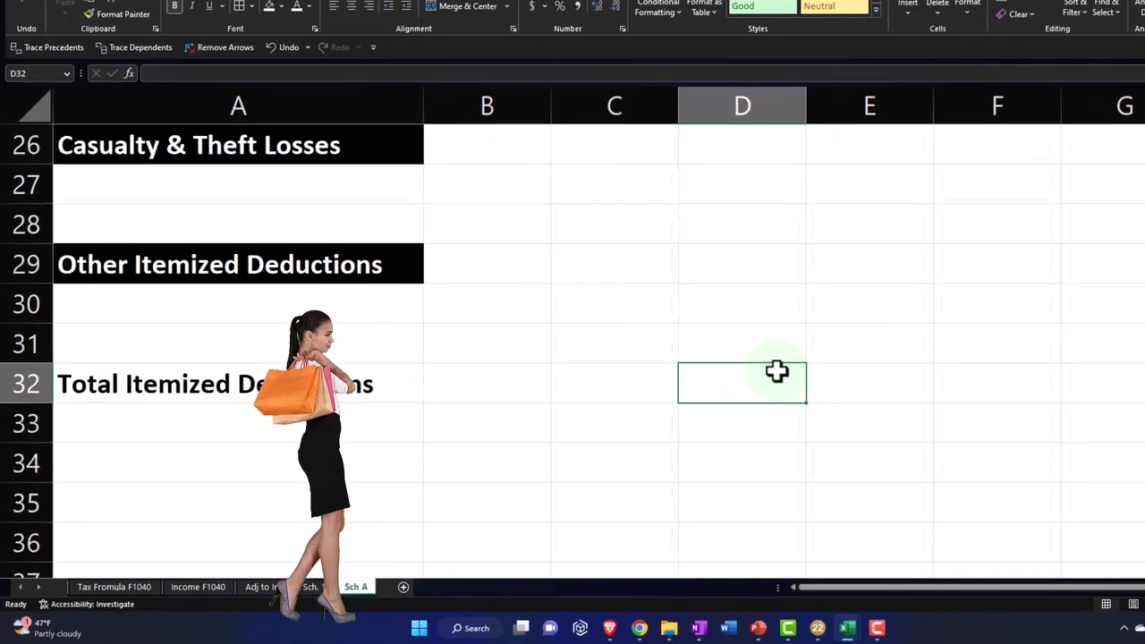
Enter =SUM(C2:C31) in D32, giving 15,963 total itemized deductions.
left_click(776, 369)
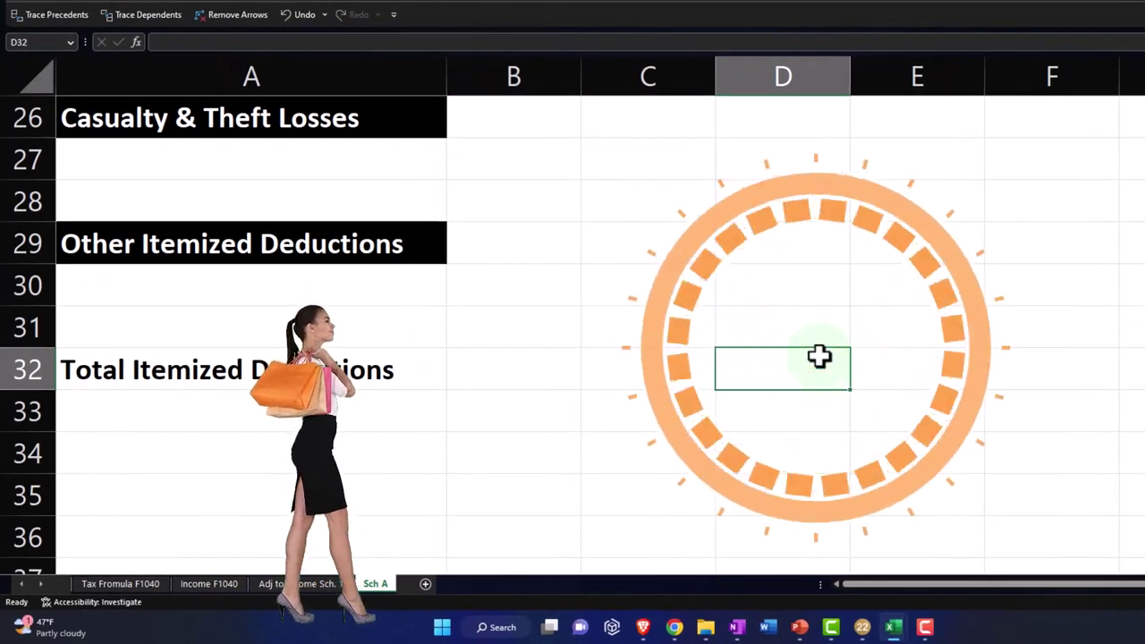
type("=sum(C32")
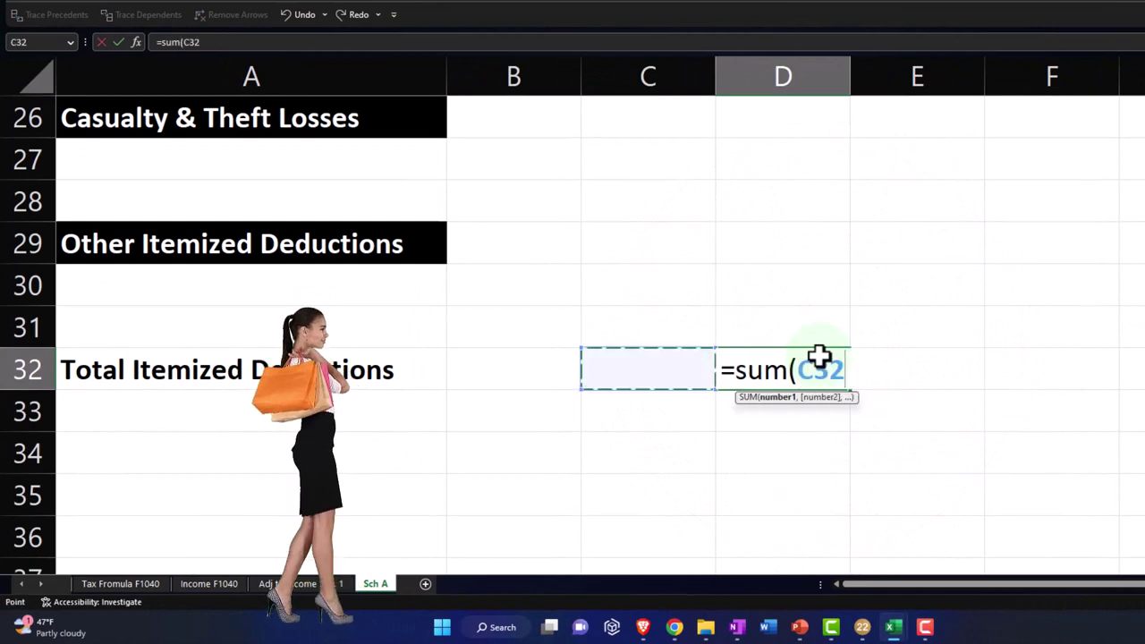
key("shift+Up")
key("shift+Up")
key("shift+Up")
key("shift+Up")
key("shift+Up")
key("shift+Up")
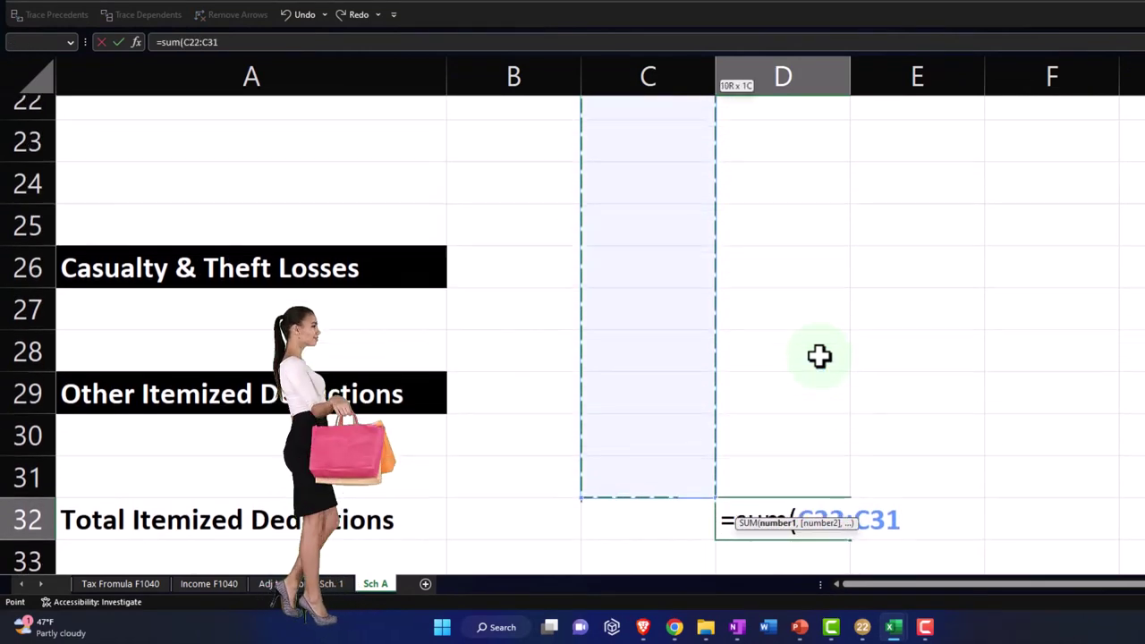
key("shift+Up")
key("shift+Up")
key("shift+Up")
key("shift+Up")
key("shift+Up")
key("shift+Up")
key("shift+Up")
key("shift+Up")
key("shift+Up")
key("shift+Up")
key("shift+Up")
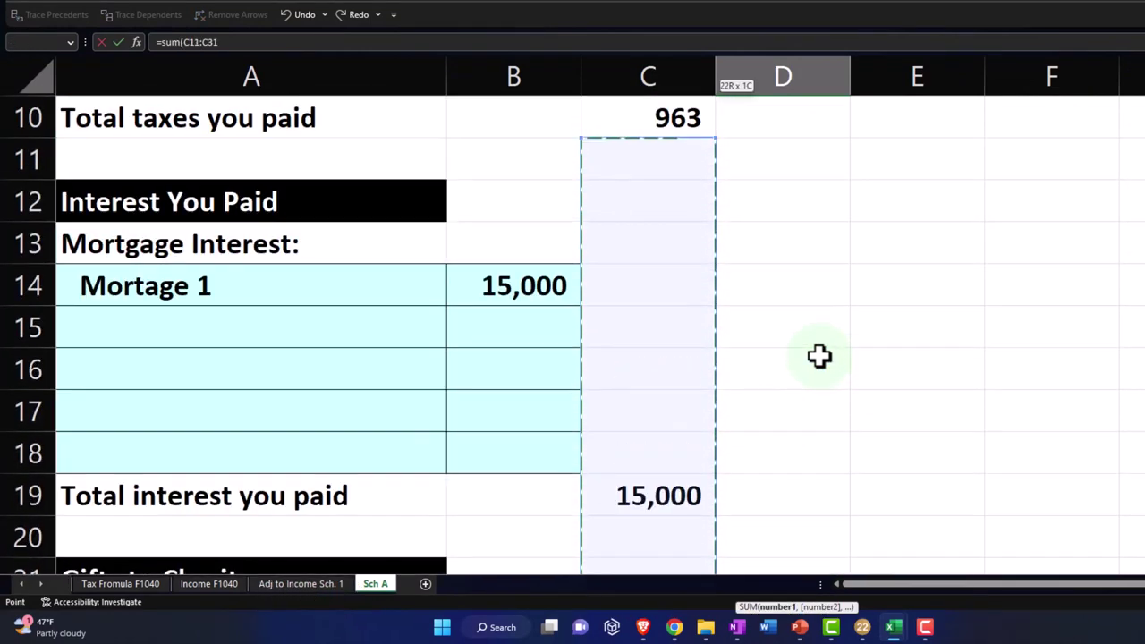
key("shift+Up")
key("shift+Up")
key("shift+Up")
key("Return")
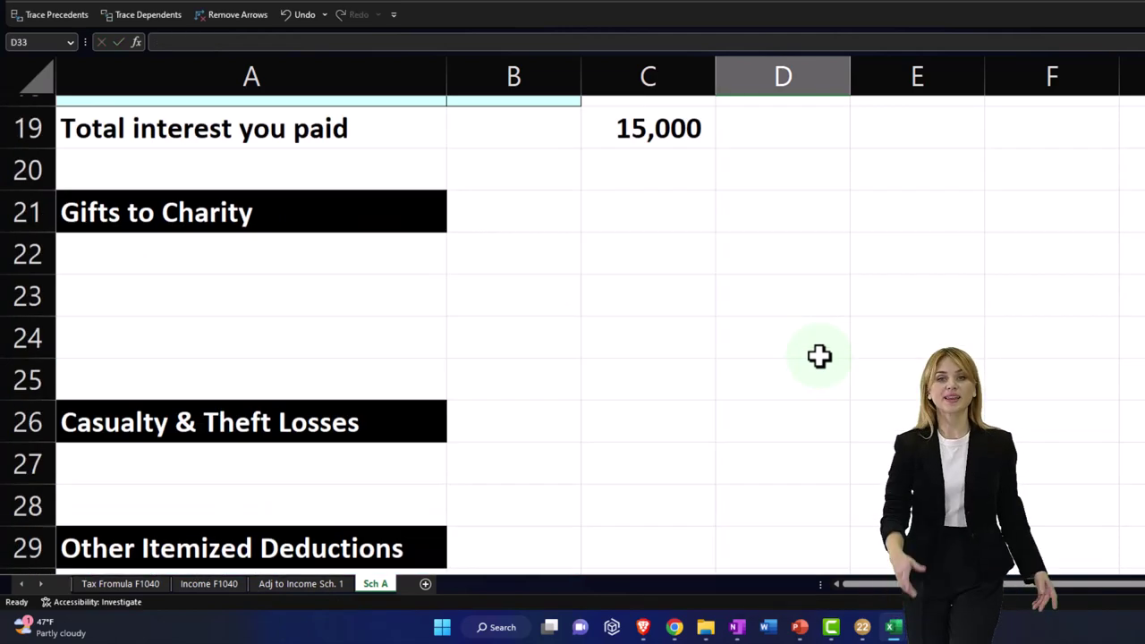
scroll(711, 393, "down", 1)
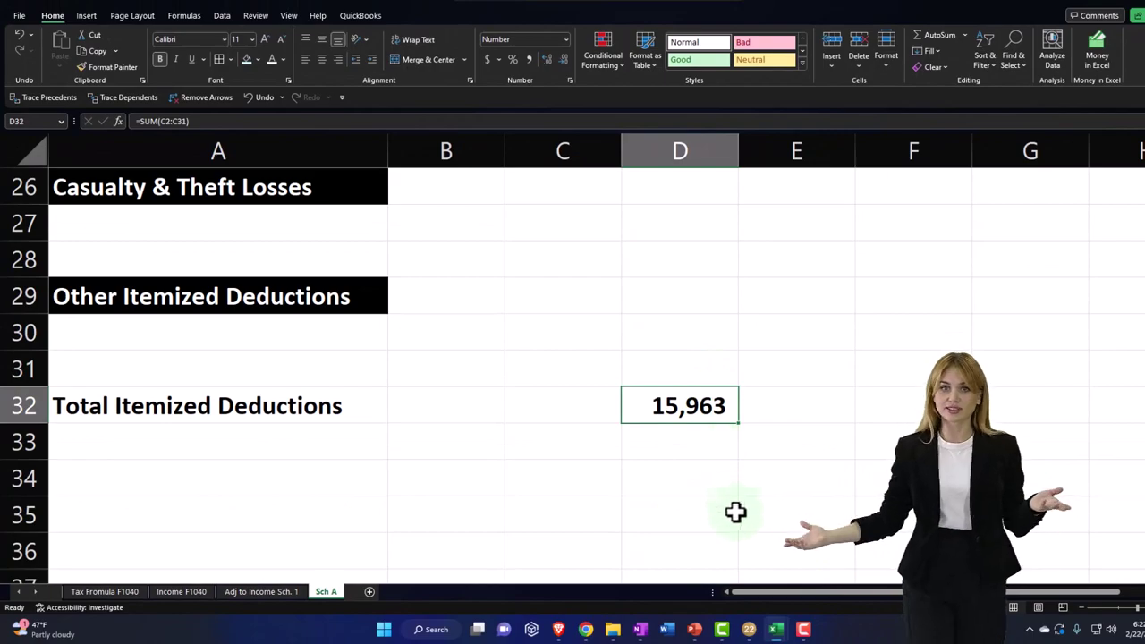
left_click(749, 630)
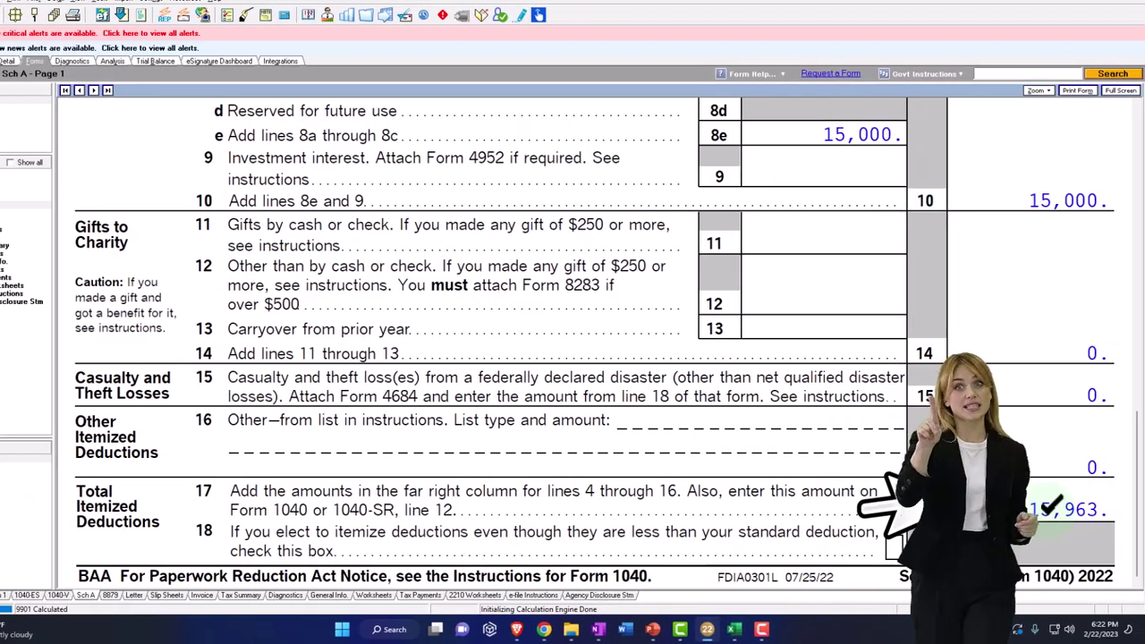
Scroll Schedule A back to the top, showing 963 state and local taxes on lines 5a, 5d and 5e.
scroll(1048, 510, "up", 1)
scroll(1049, 510, "up", 4)
scroll(1048, 510, "up", 1)
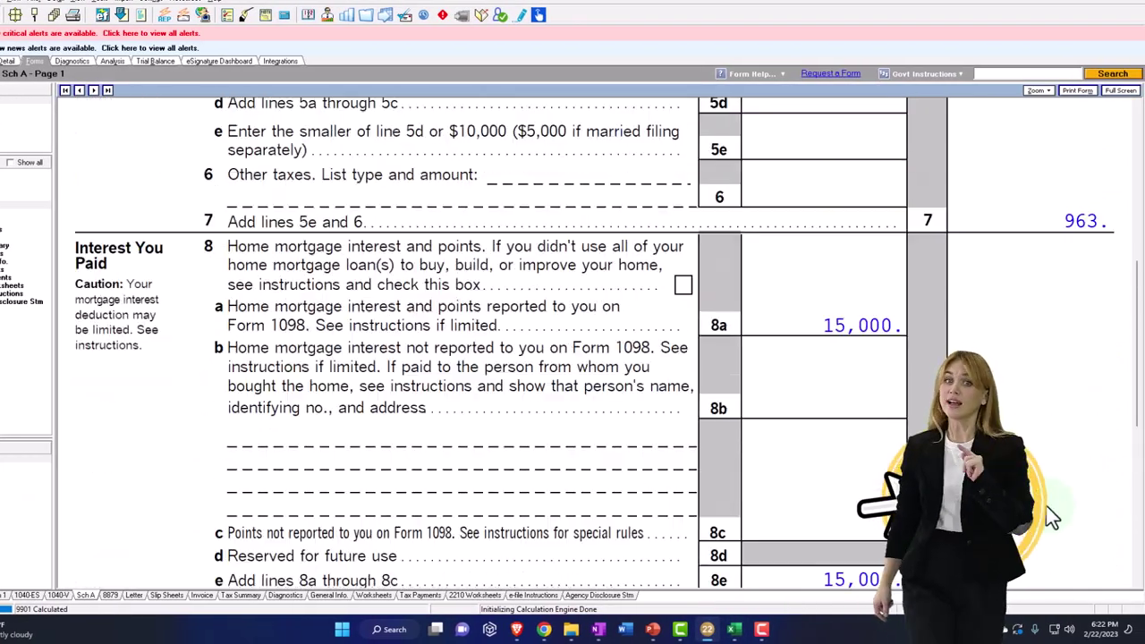
scroll(1051, 516, "up", 1)
scroll(1051, 517, "up", 3)
scroll(1047, 511, "up", 3)
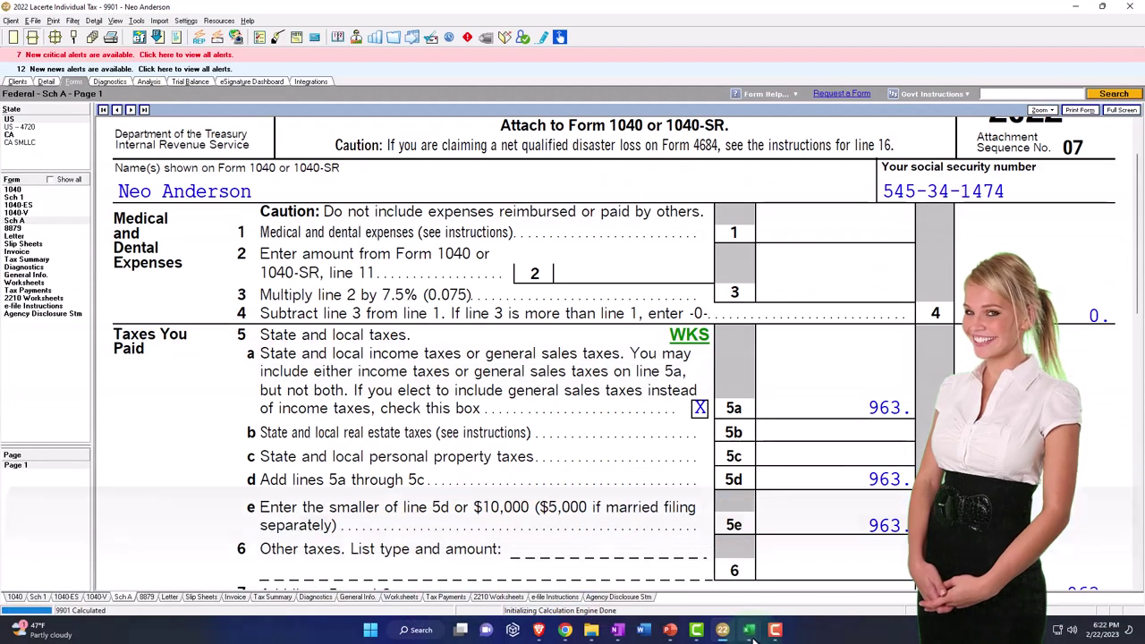
Link Itemized Deductions cell C6 on Tax Formula F1040 to the Sch A total in D32.
mouse_move(751, 633)
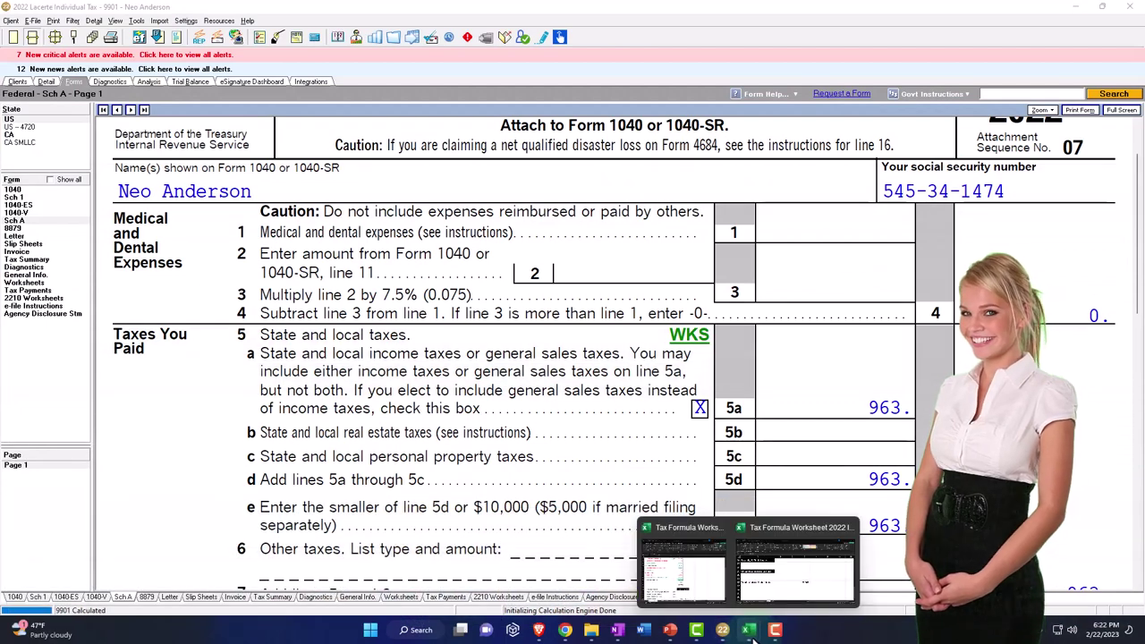
left_click(762, 586)
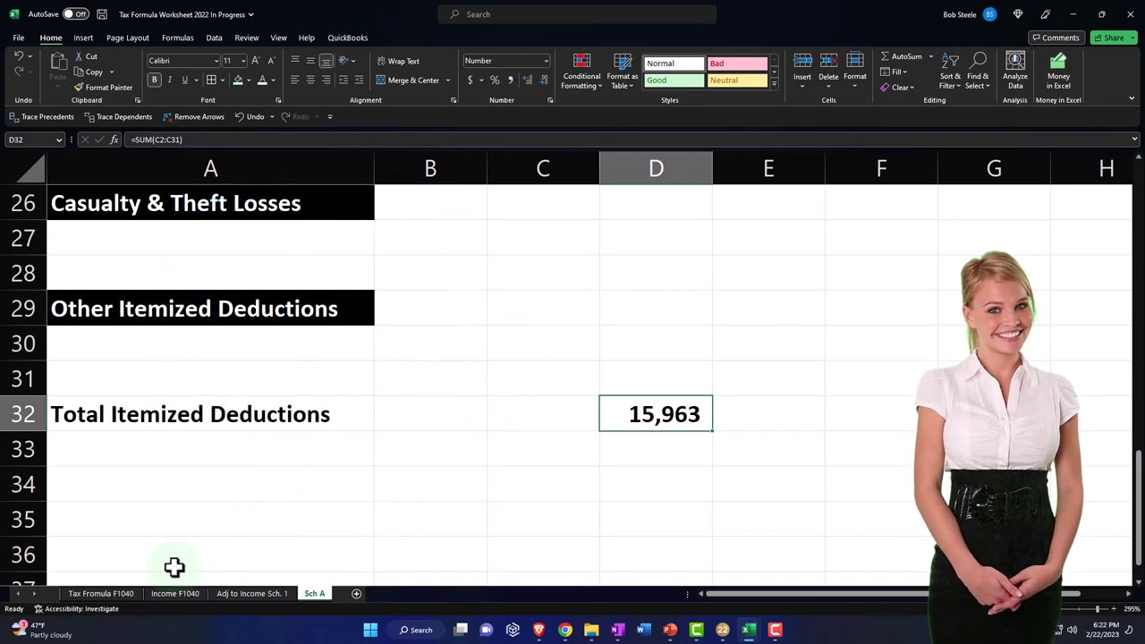
left_click(128, 590)
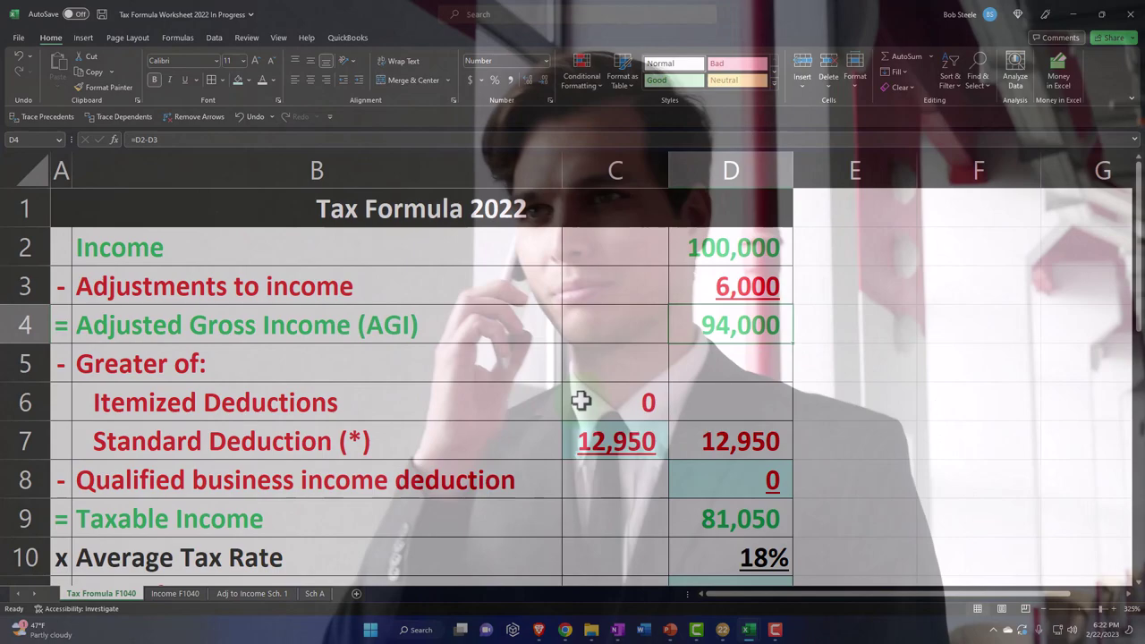
left_click(580, 402)
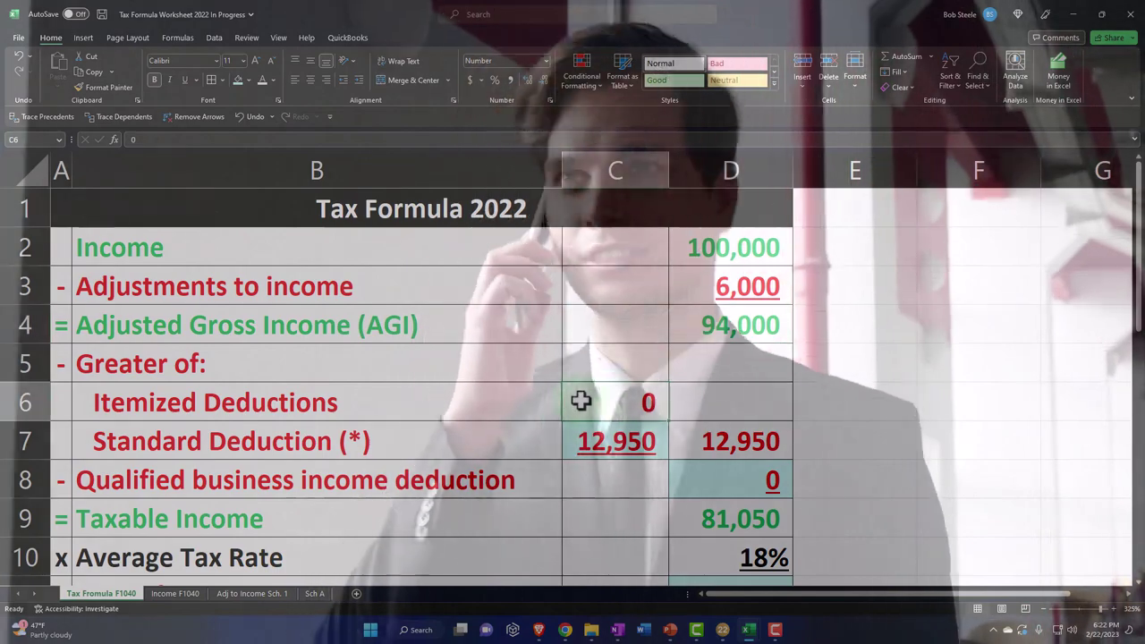
type("=")
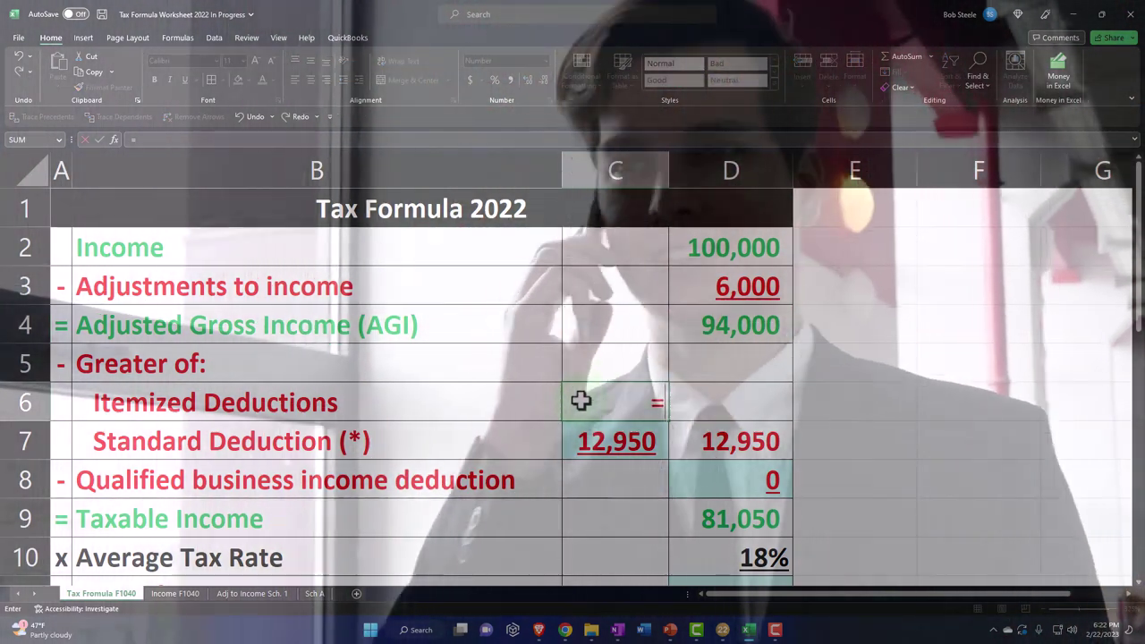
left_click(316, 594)
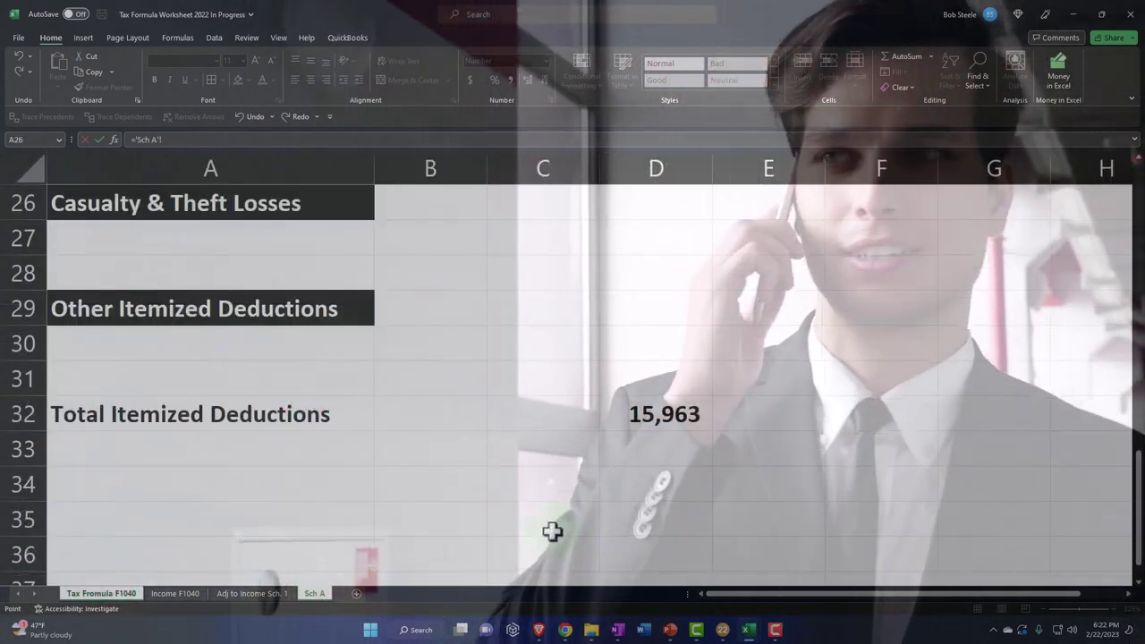
left_click(655, 418)
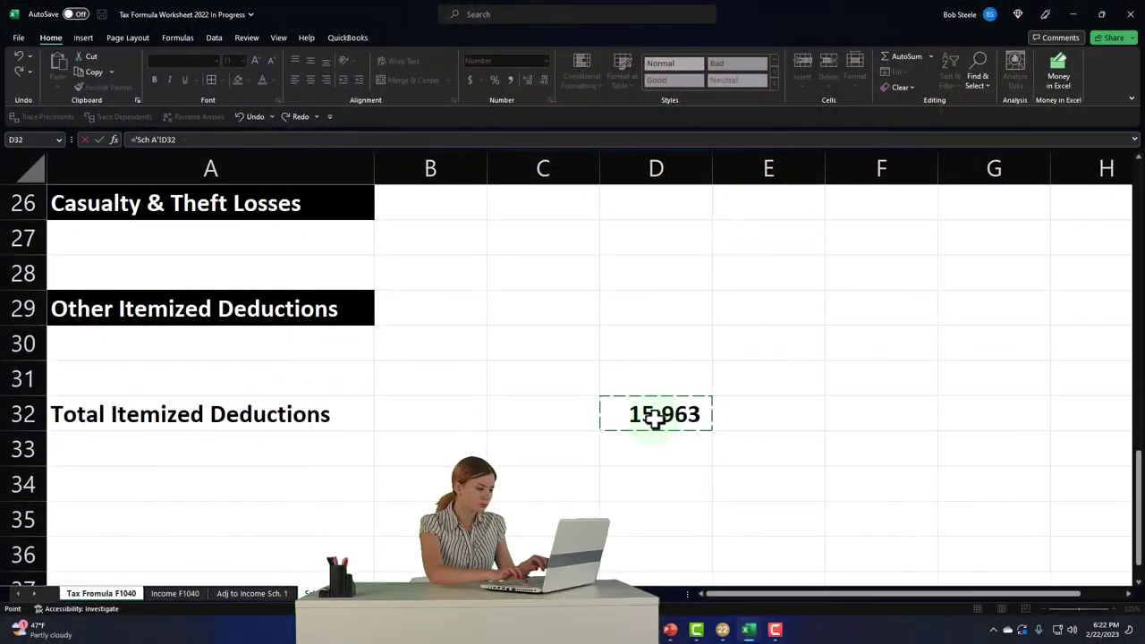
key("Return")
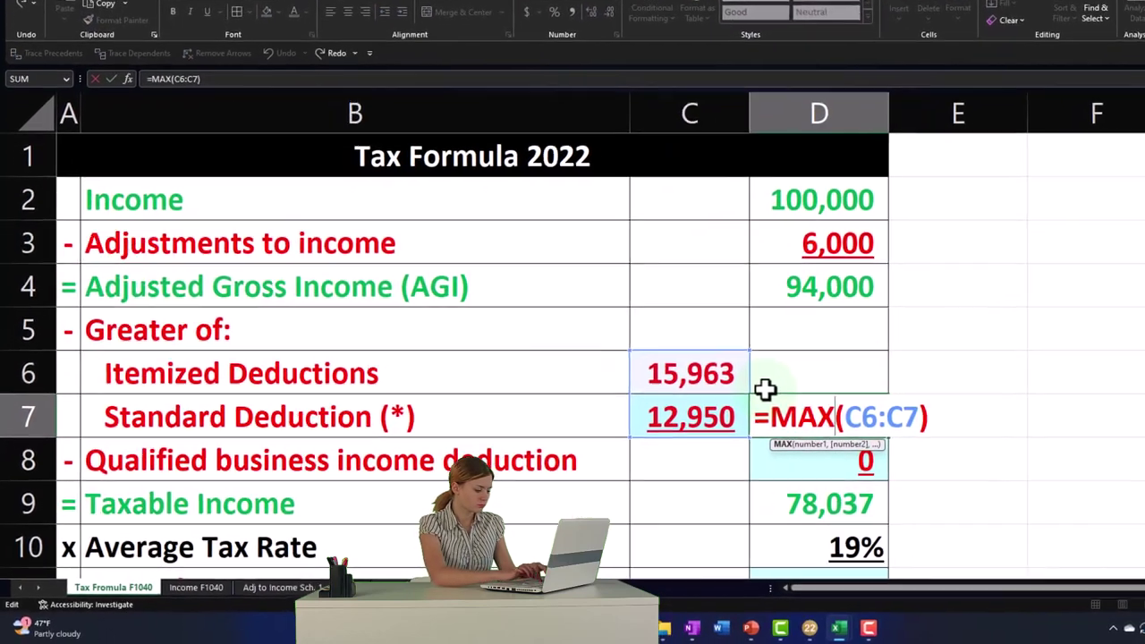
Commit =MAX(C6:C7) in D7, test then undo a 10,000 value, and check taxable income 78,037.
key("Return")
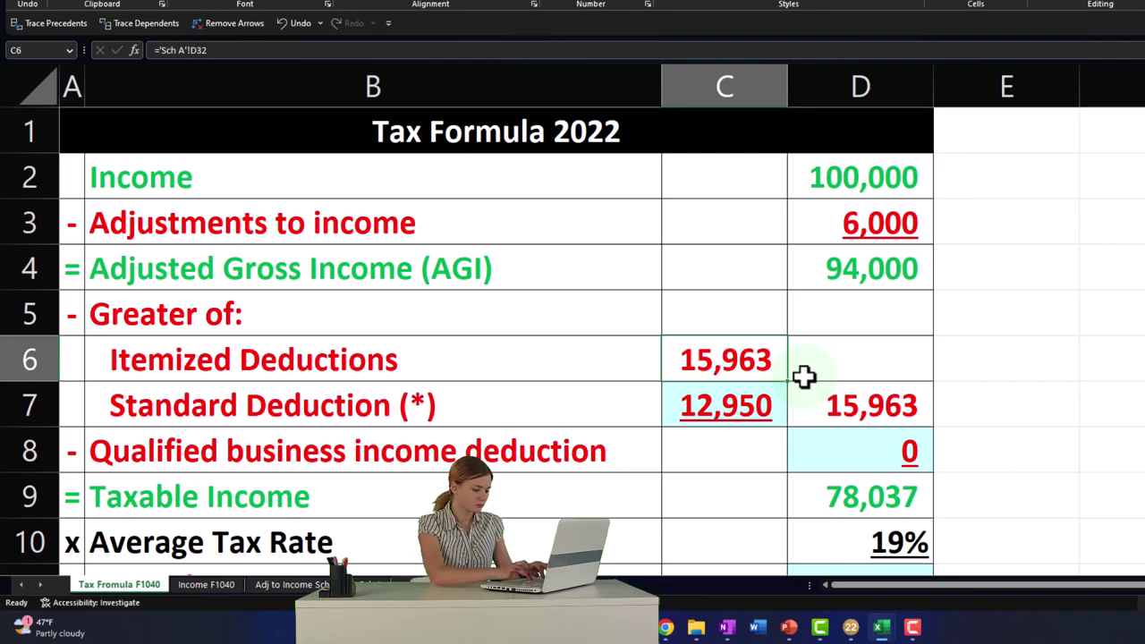
key("Down")
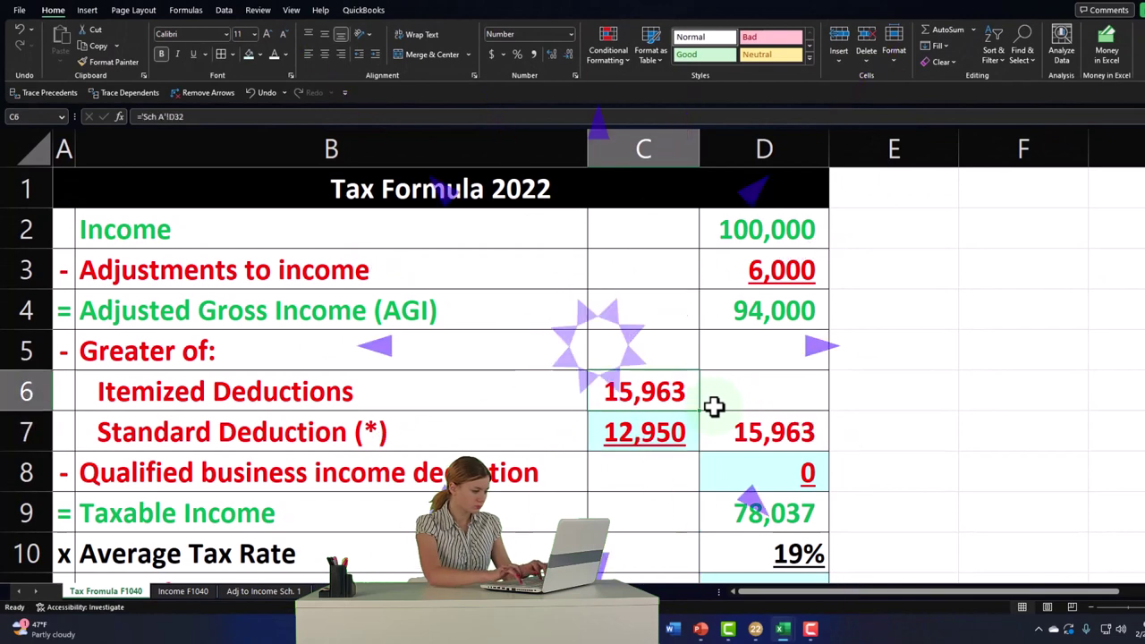
type("000")
key("Return")
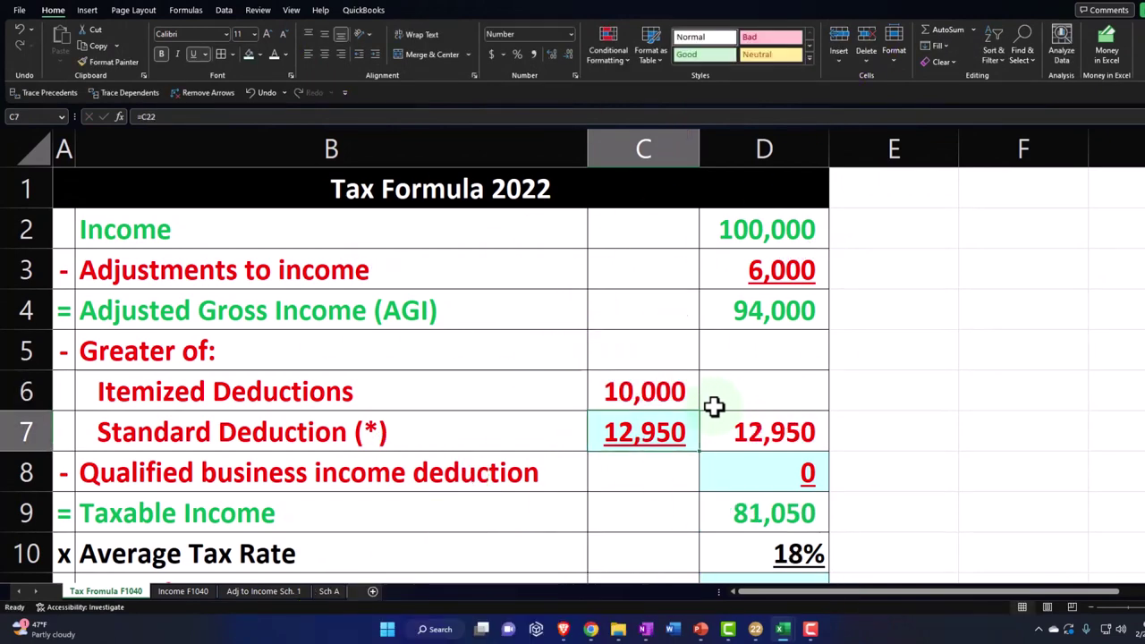
left_click(23, 35)
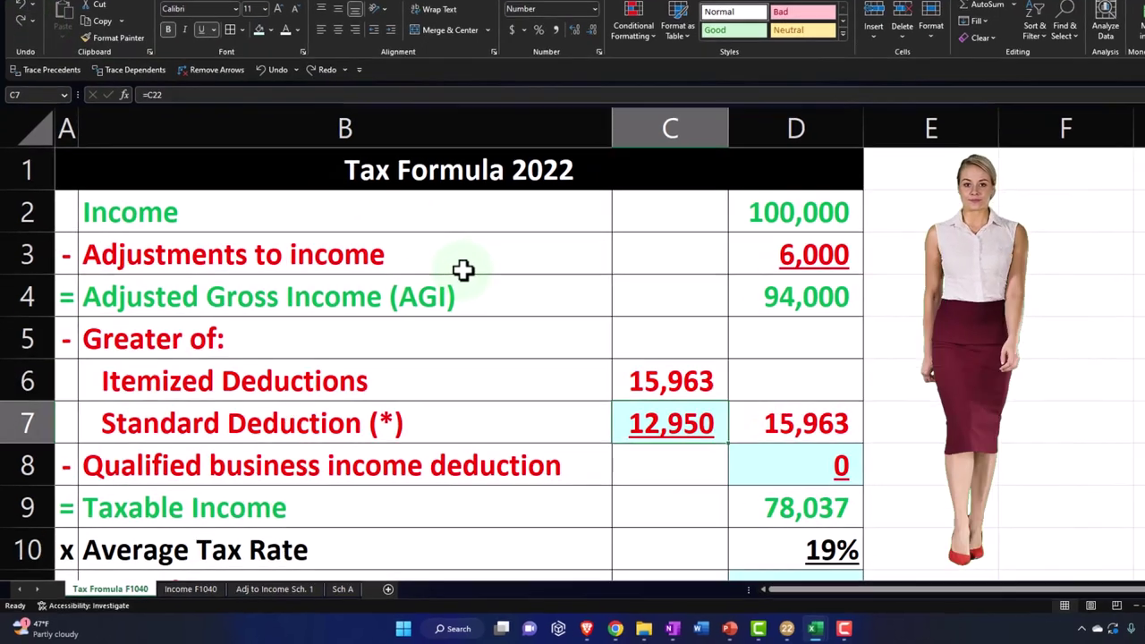
key("Down")
key("Down")
key("Right")
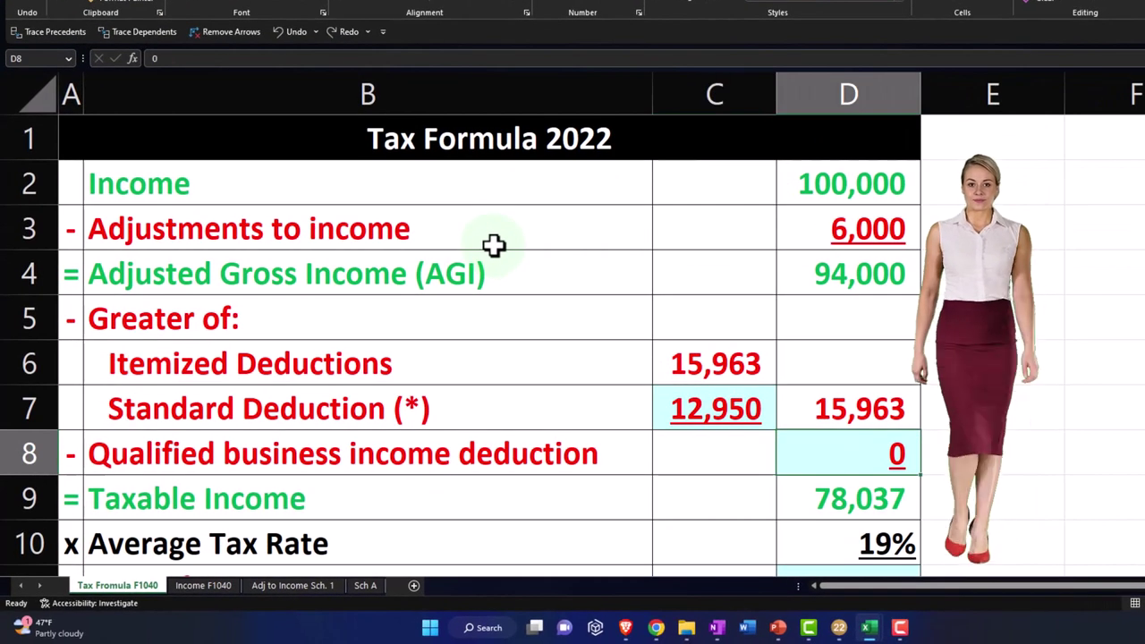
key("Down")
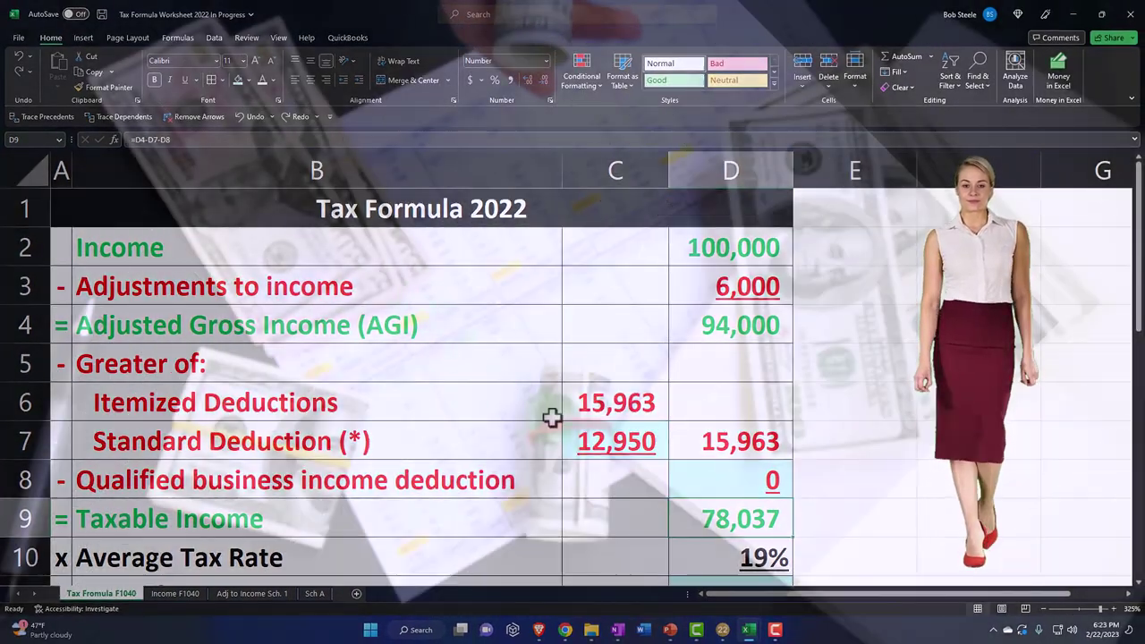
Show Lacerte's Form 1040 page 1 lines 9–15, with 15,963 deductions and 78,037 taxable income.
left_click(723, 630)
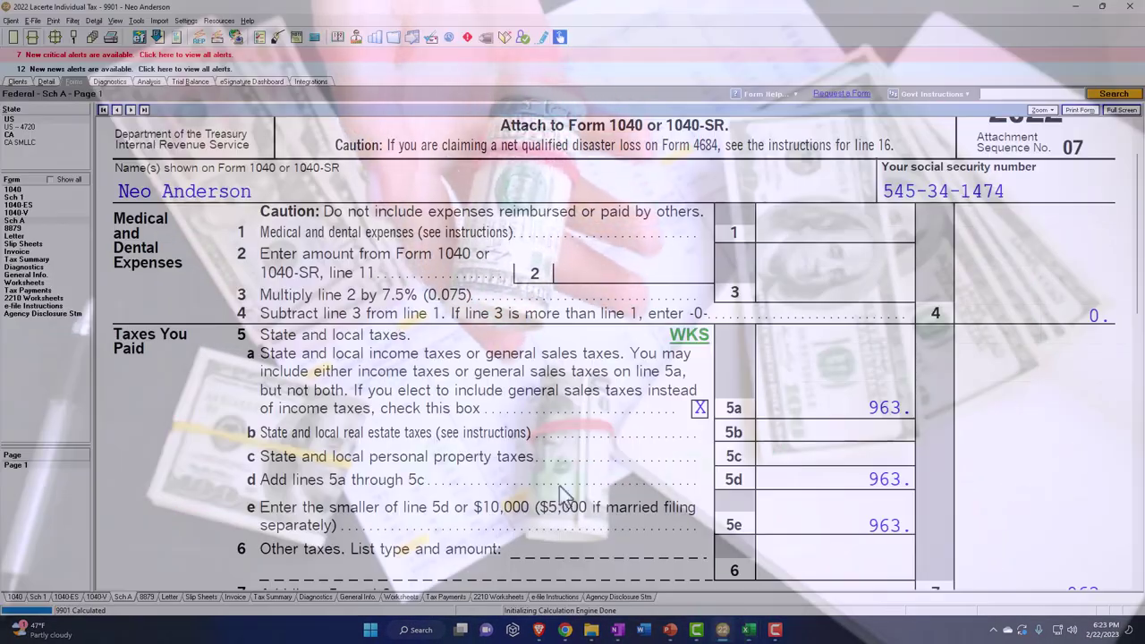
left_click(13, 190)
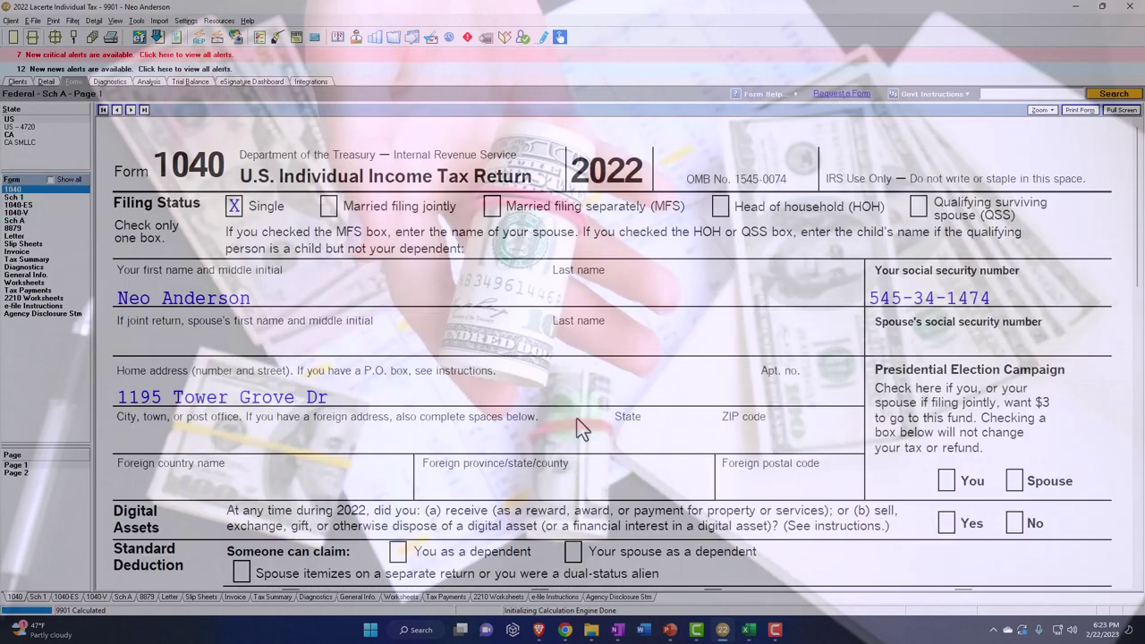
scroll(577, 419, "down", 3)
scroll(635, 455, "down", 3)
scroll(637, 454, "down", 3)
scroll(641, 460, "down", 3)
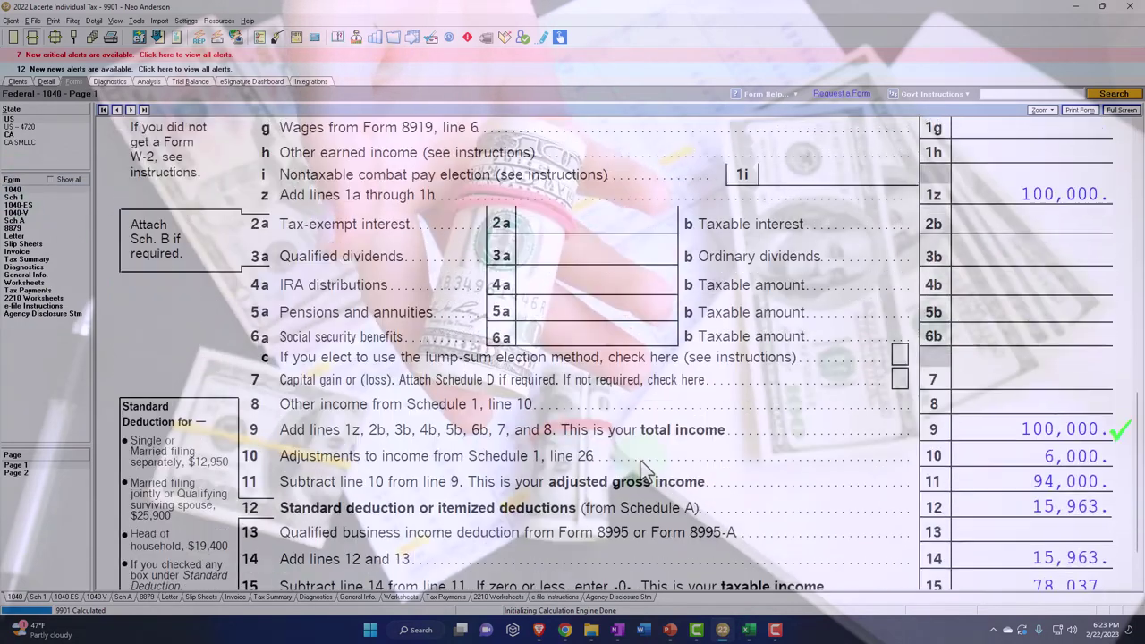
scroll(859, 537, "down", 3)
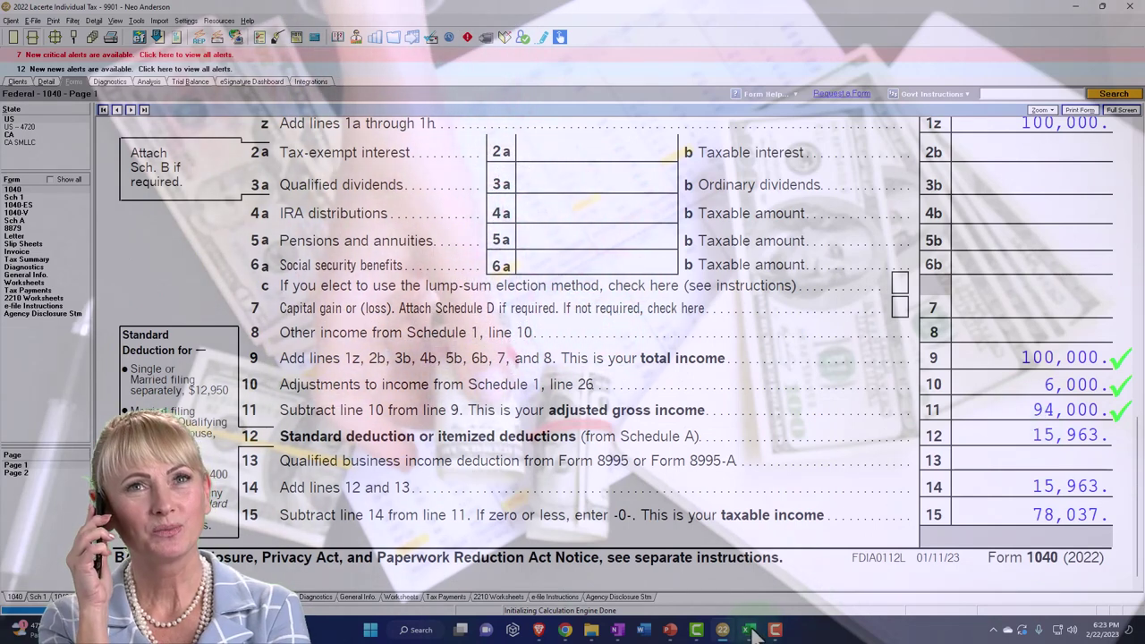
mouse_move(754, 633)
left_click(775, 579)
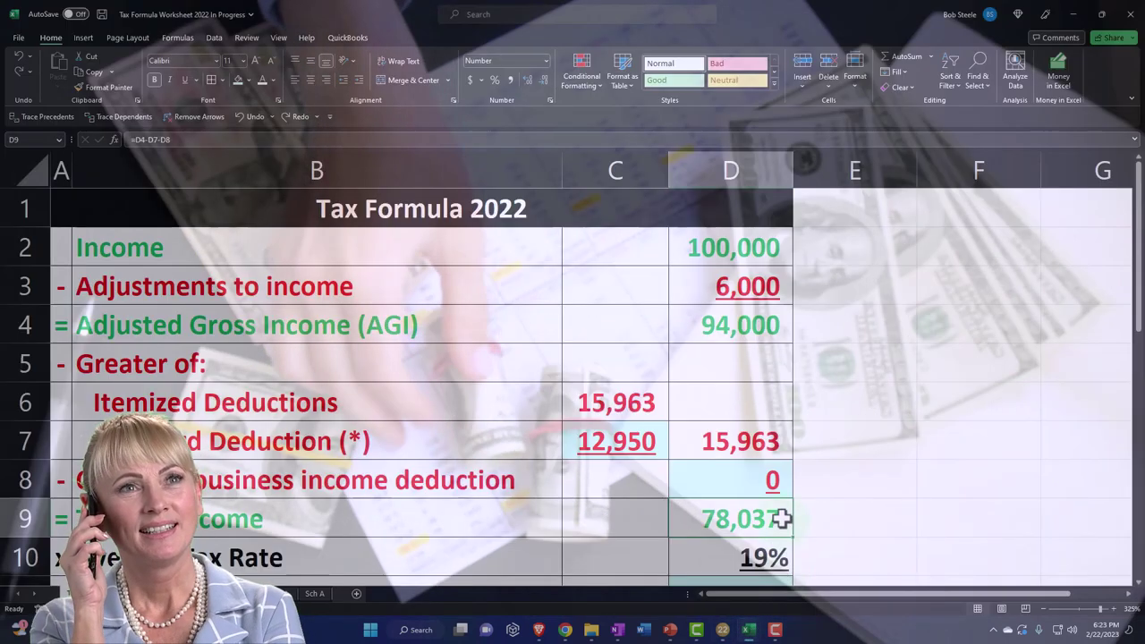
key("alt+Tab")
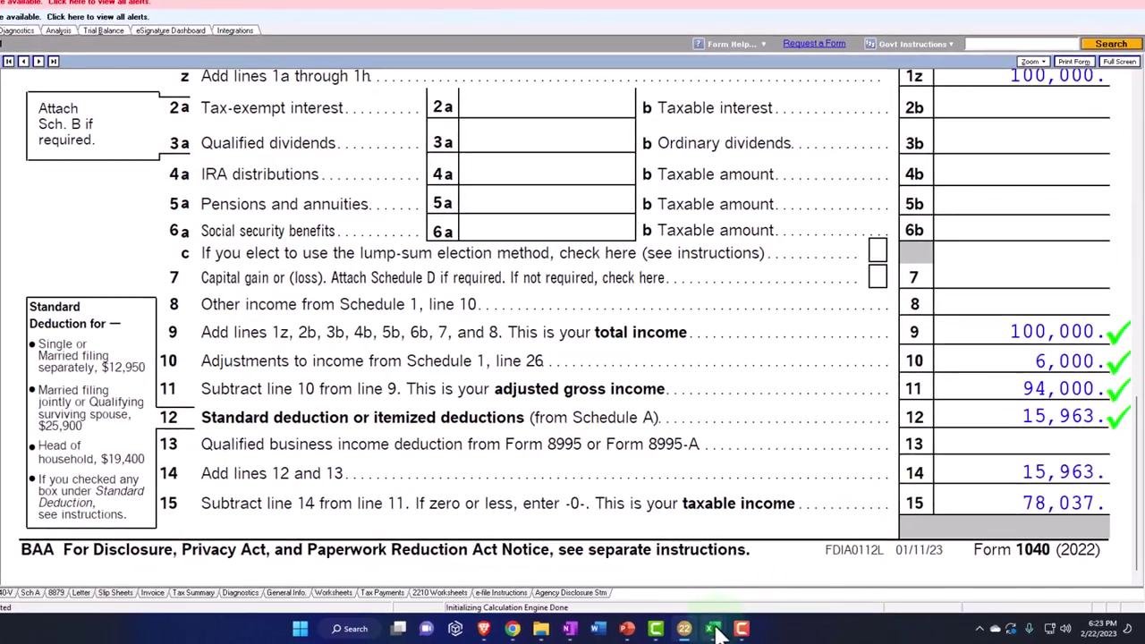
Check the D7 deduction and D9 taxable income formulas, then view Form 1040 page 2's 12,783 tax.
mouse_move(748, 629)
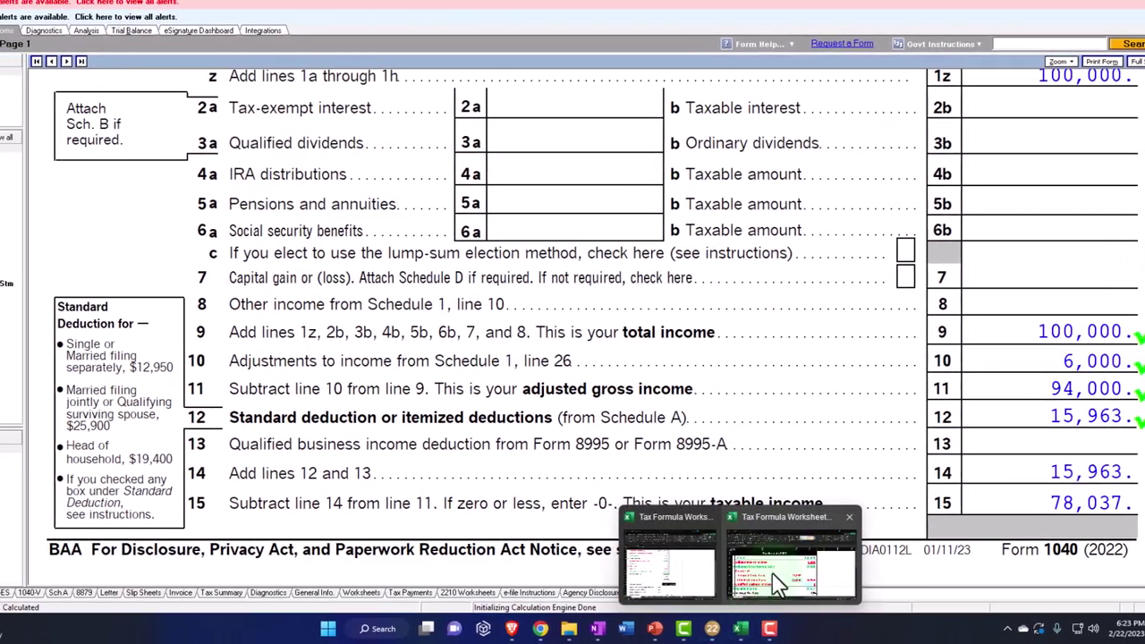
left_click(777, 583)
scroll(799, 421, "down", 1)
left_click(762, 340)
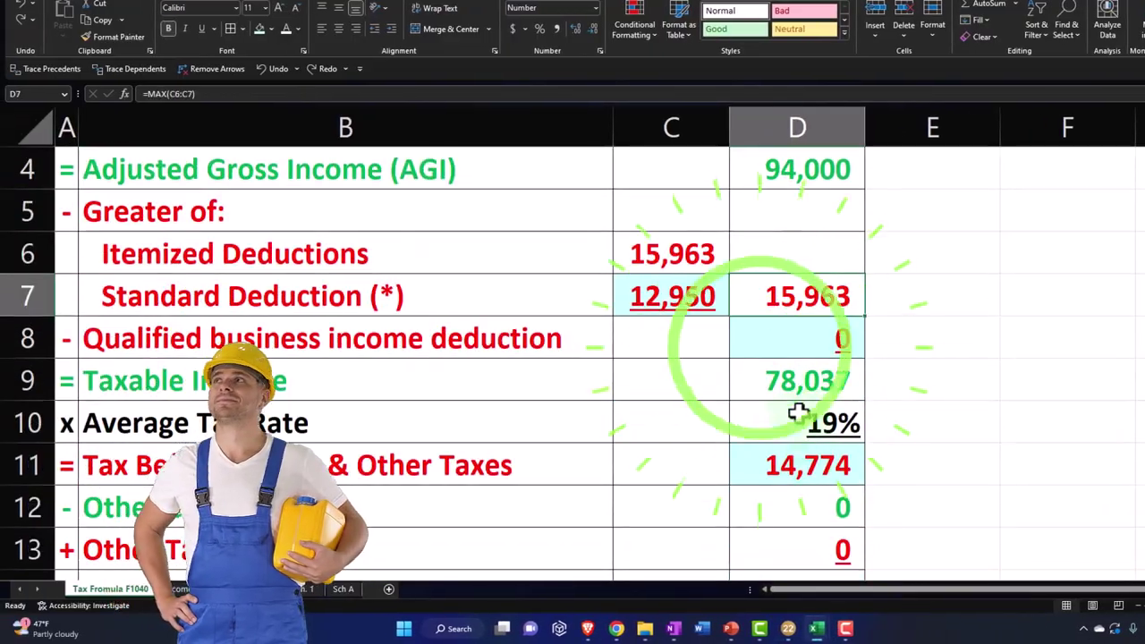
left_click(793, 383)
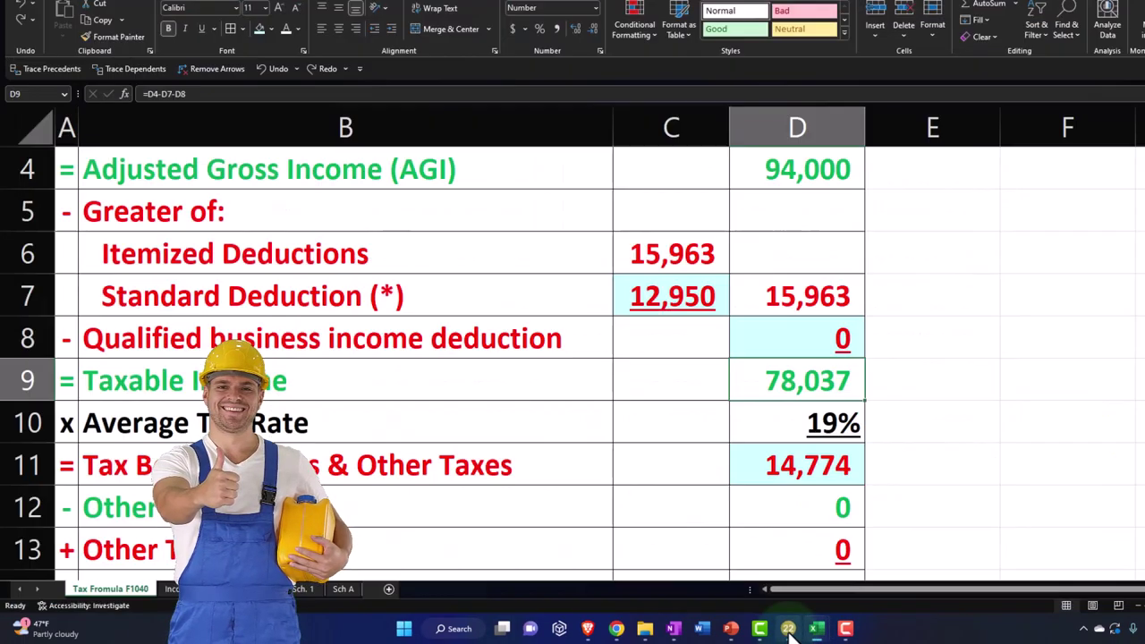
left_click(788, 629)
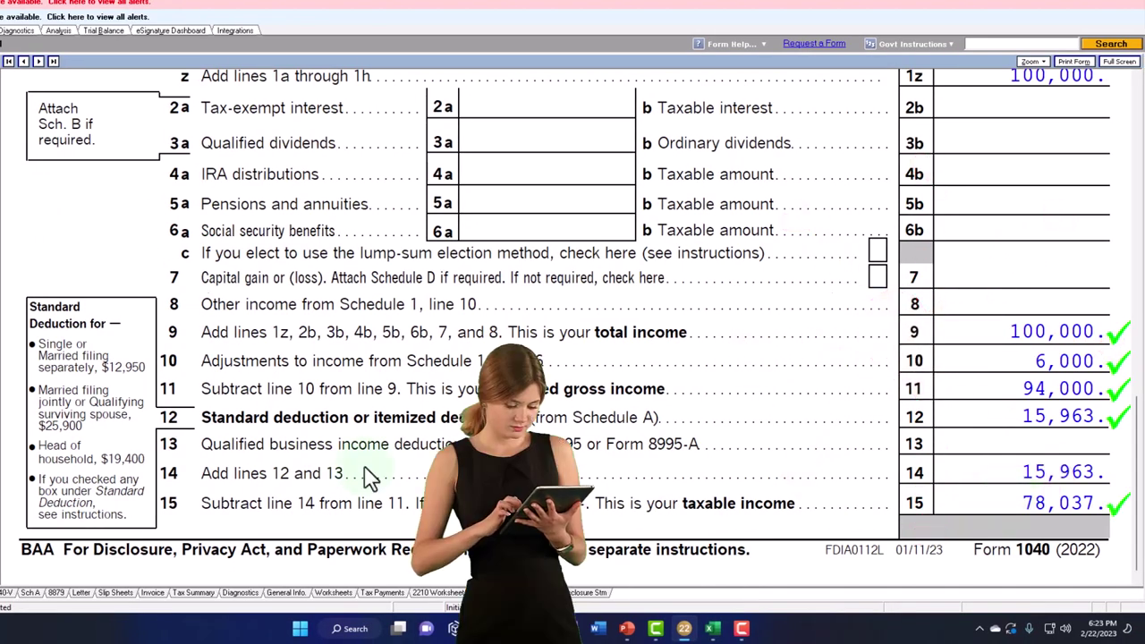
scroll(555, 393, "down", 3)
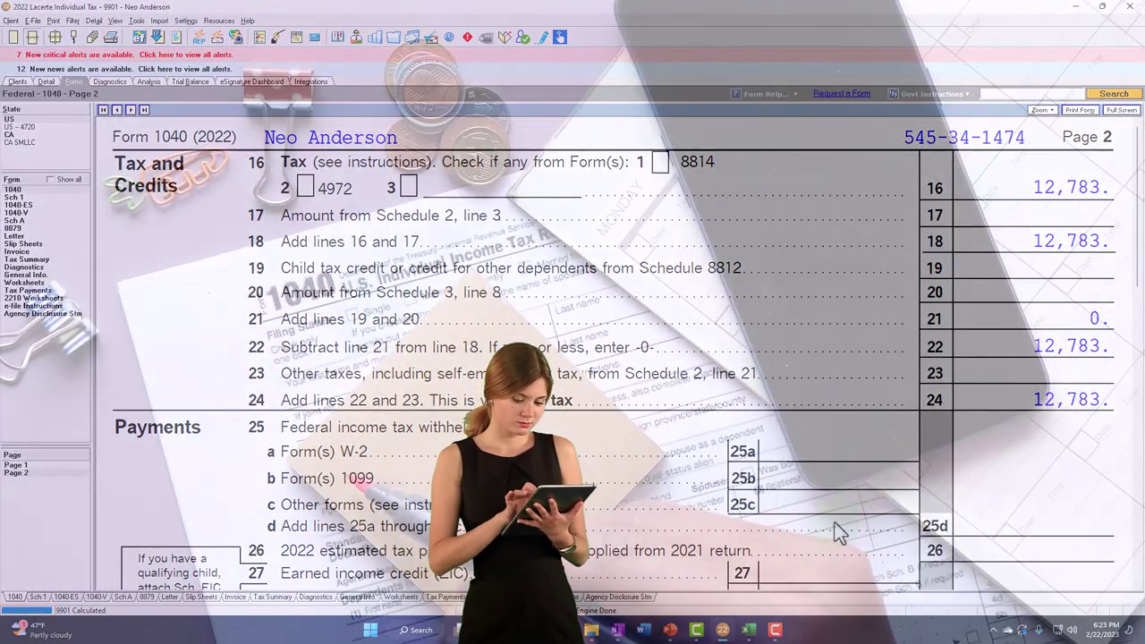
Enter 12,783 as tax before credits in D11 and check the D10 average rate formula =D11/D9.
mouse_move(751, 633)
left_click(781, 577)
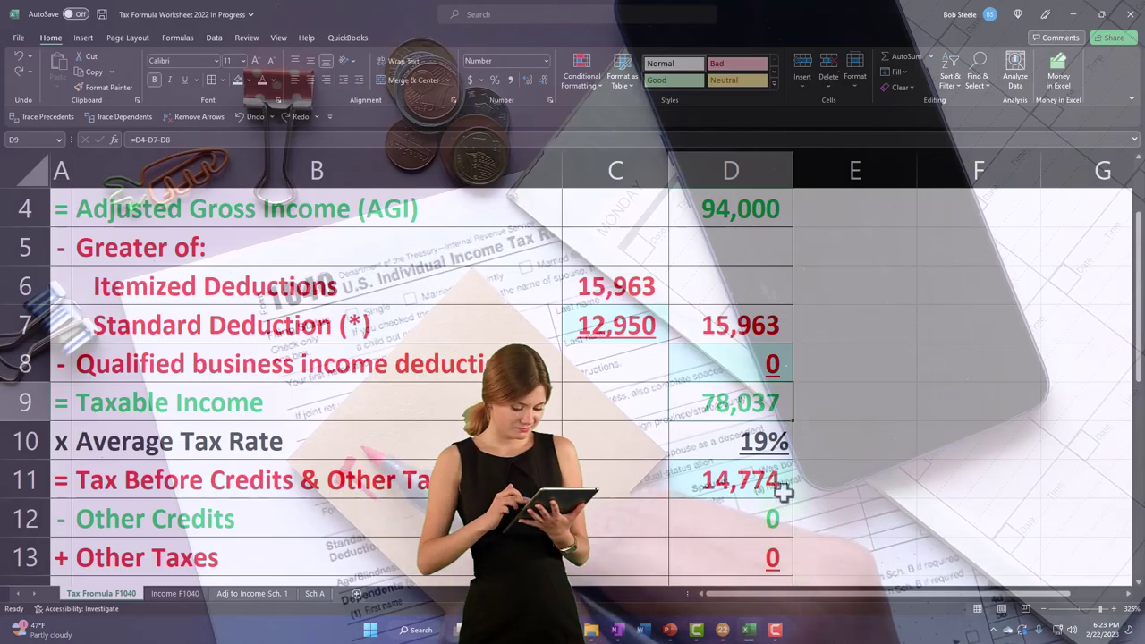
scroll(782, 488, "down", 1)
type("1")
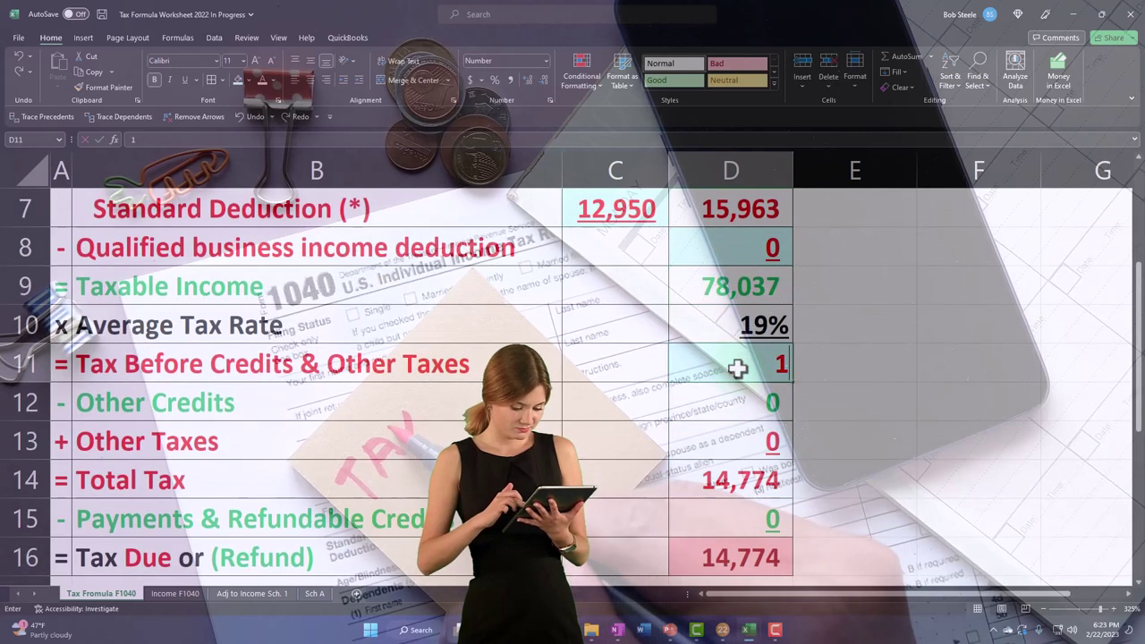
type("2783")
left_click(723, 342)
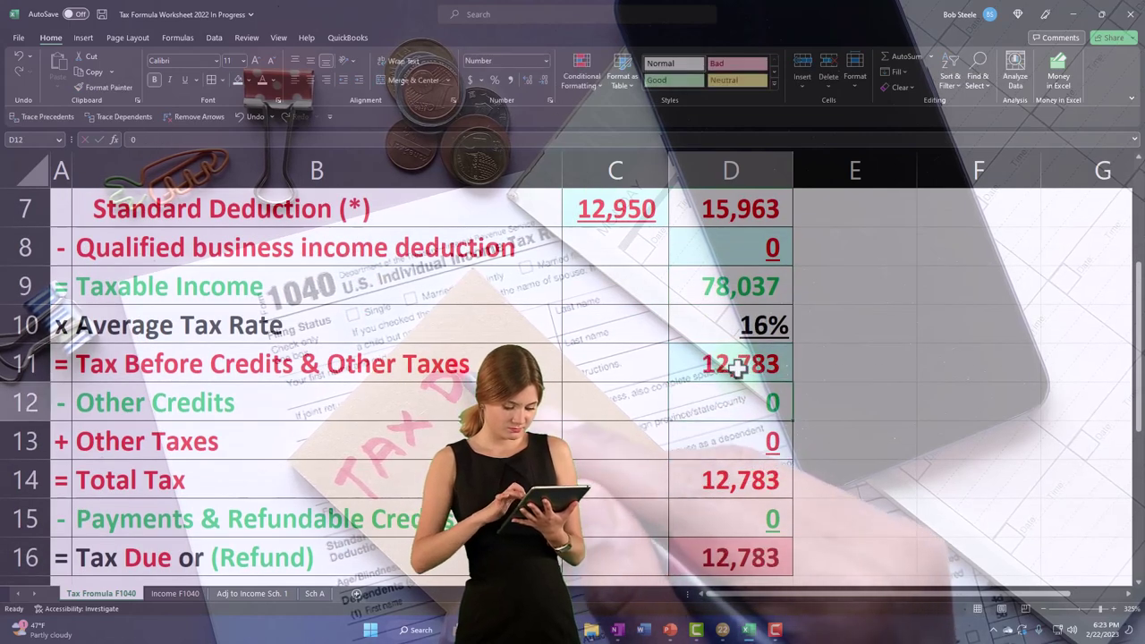
double_click(725, 338)
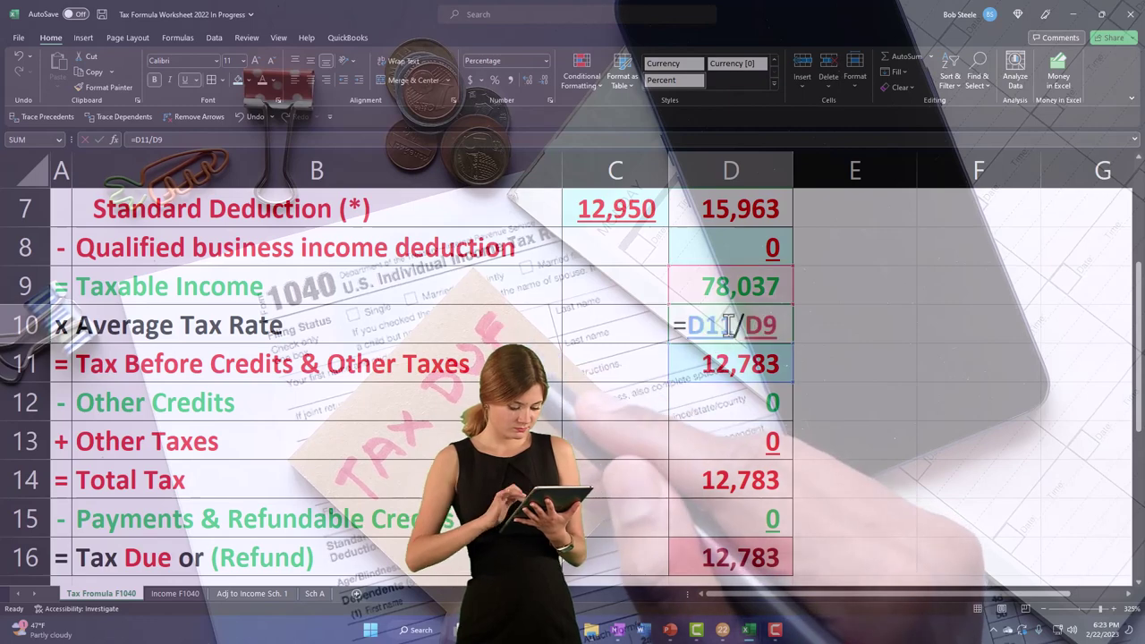
key("Return")
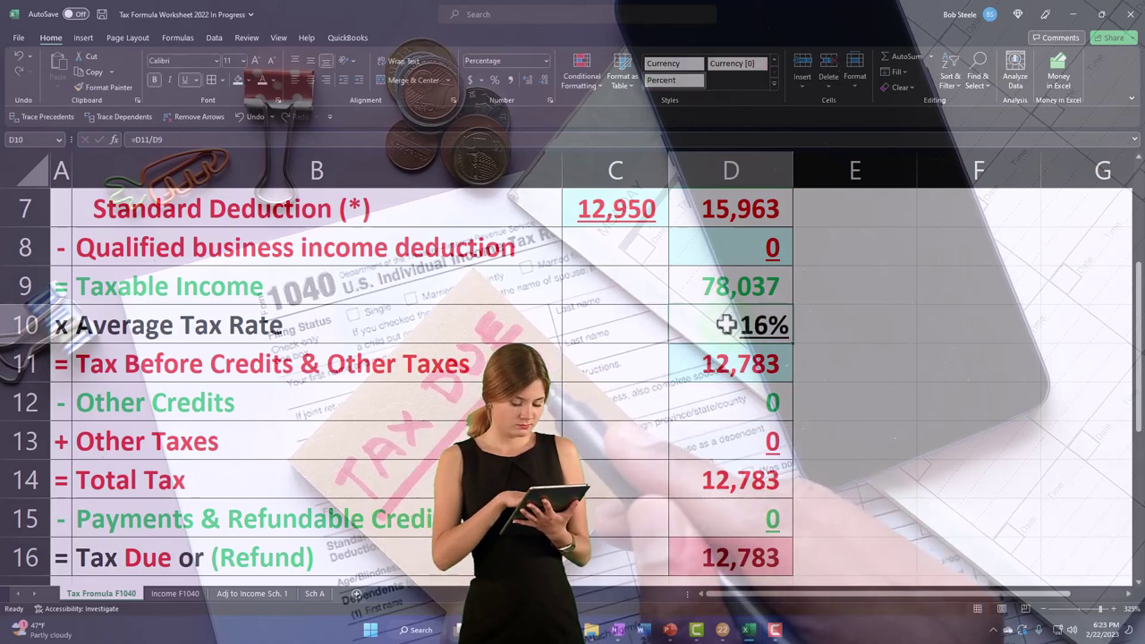
left_click(723, 629)
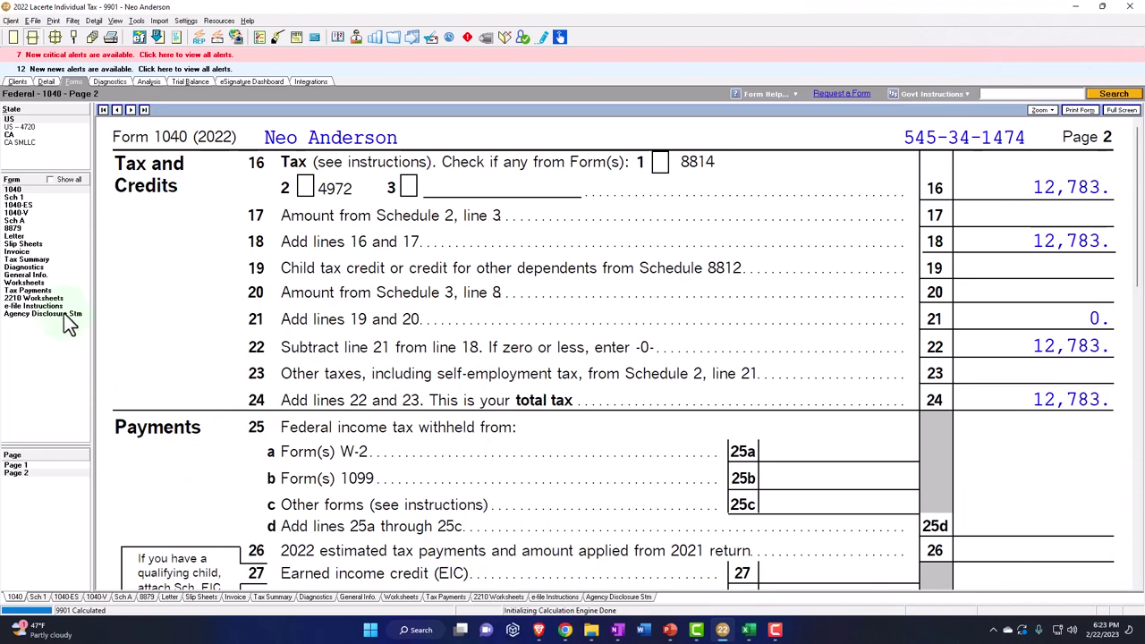
Review Lacerte's Tax Summary: taxable income 78,037, tax 12,783 and 16.4% effective rate.
left_click(34, 261)
scroll(763, 402, "down", 2)
scroll(763, 402, "down", 3)
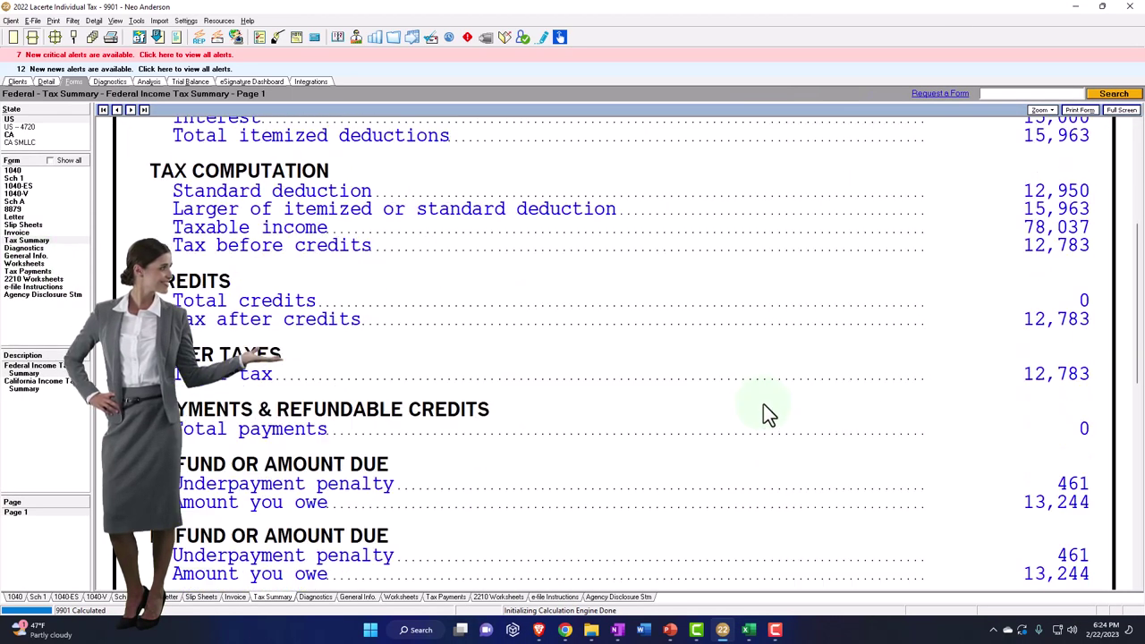
scroll(763, 403, "down", 2)
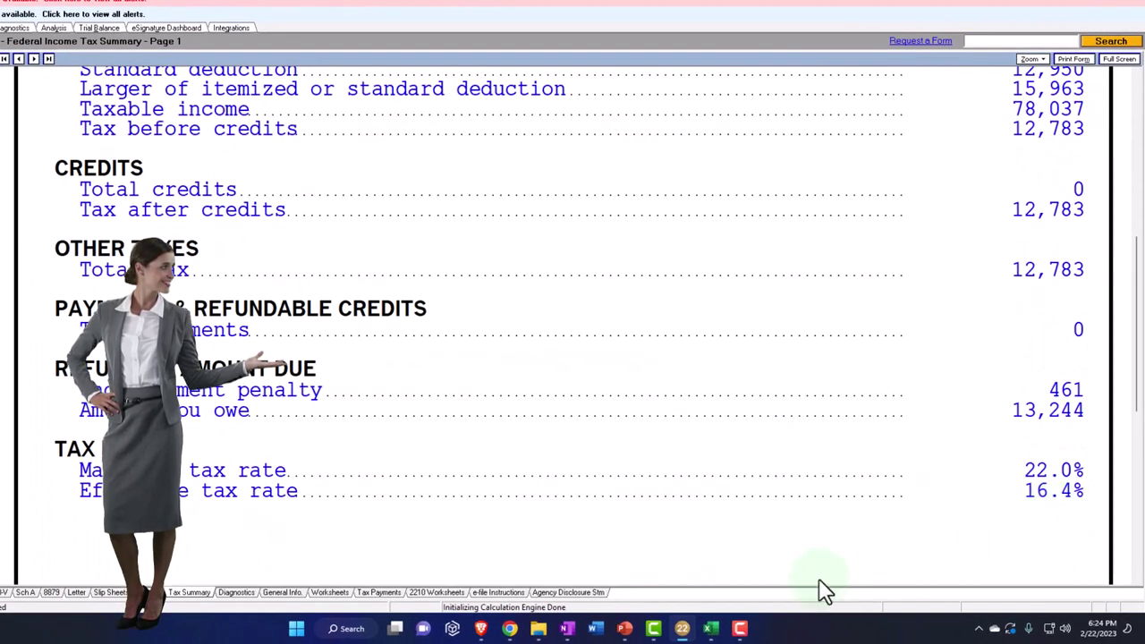
mouse_move(713, 633)
left_click(767, 554)
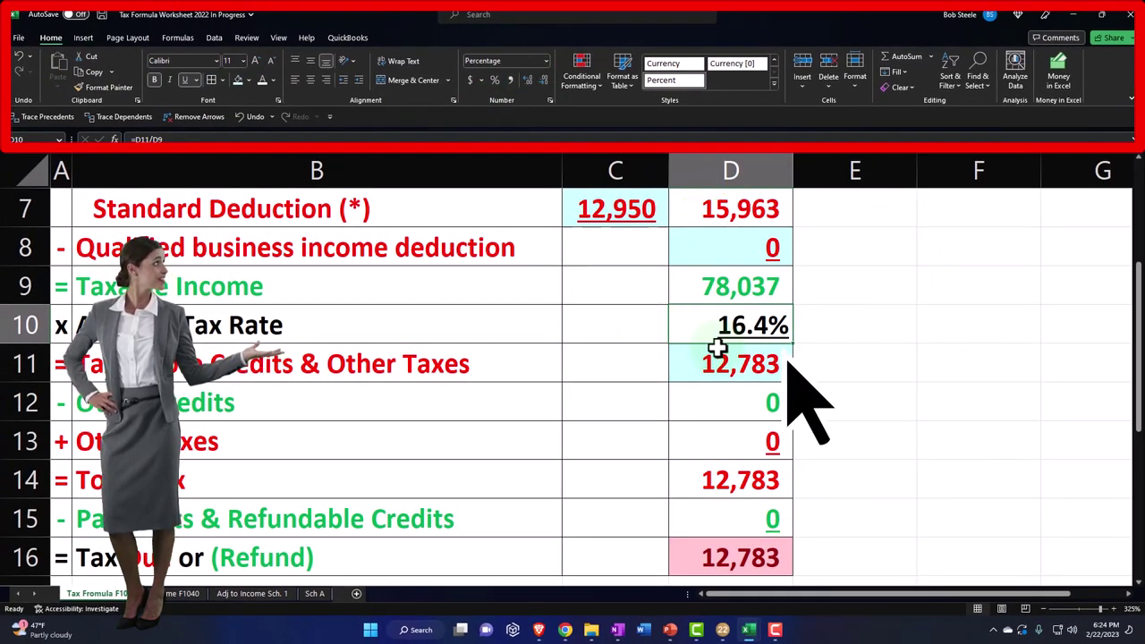
left_click(711, 399)
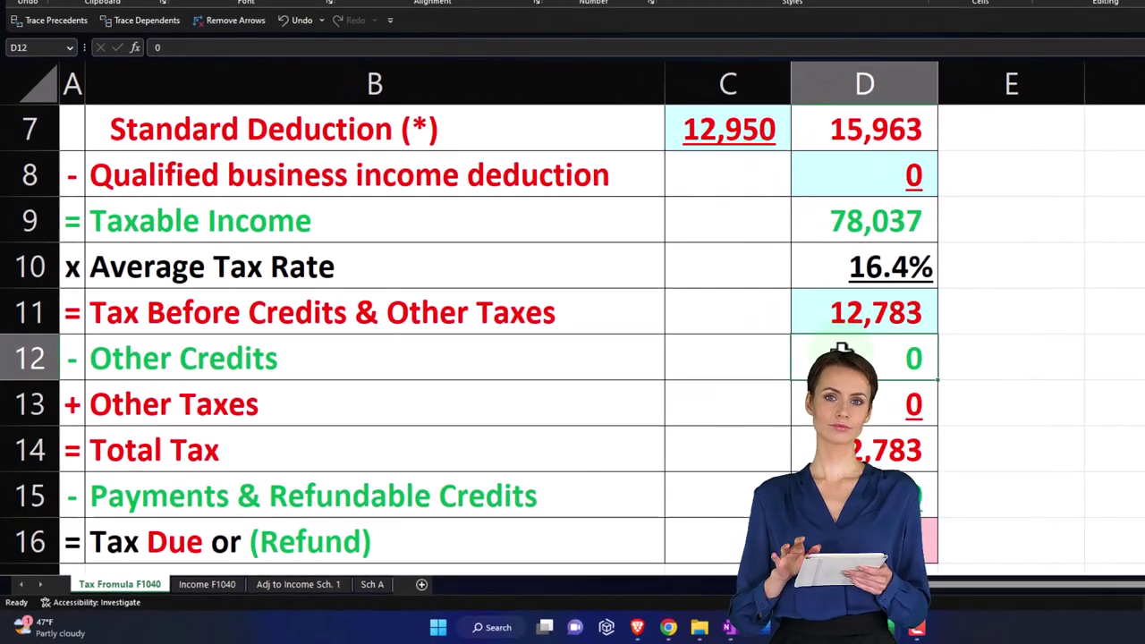
key("Left")
key("Left")
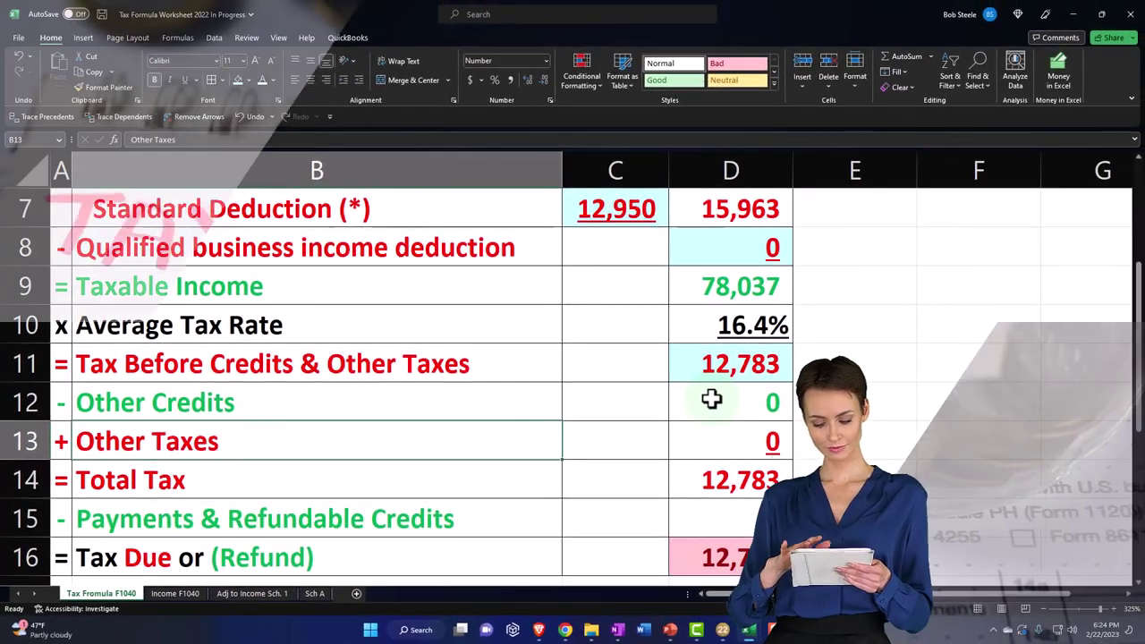
key("Down")
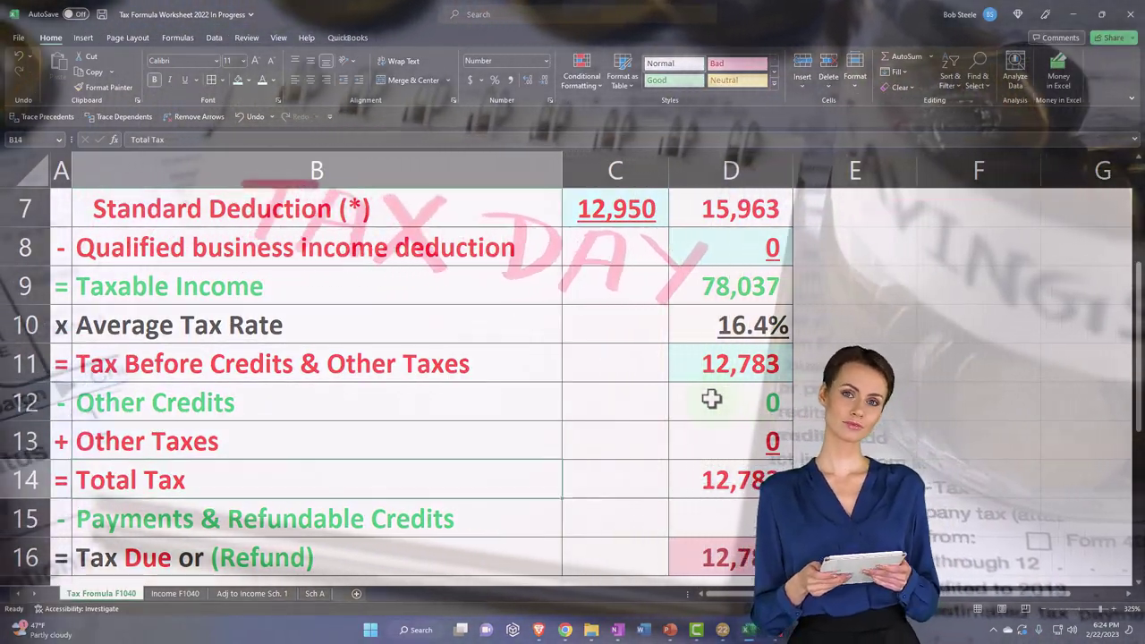
key("Down")
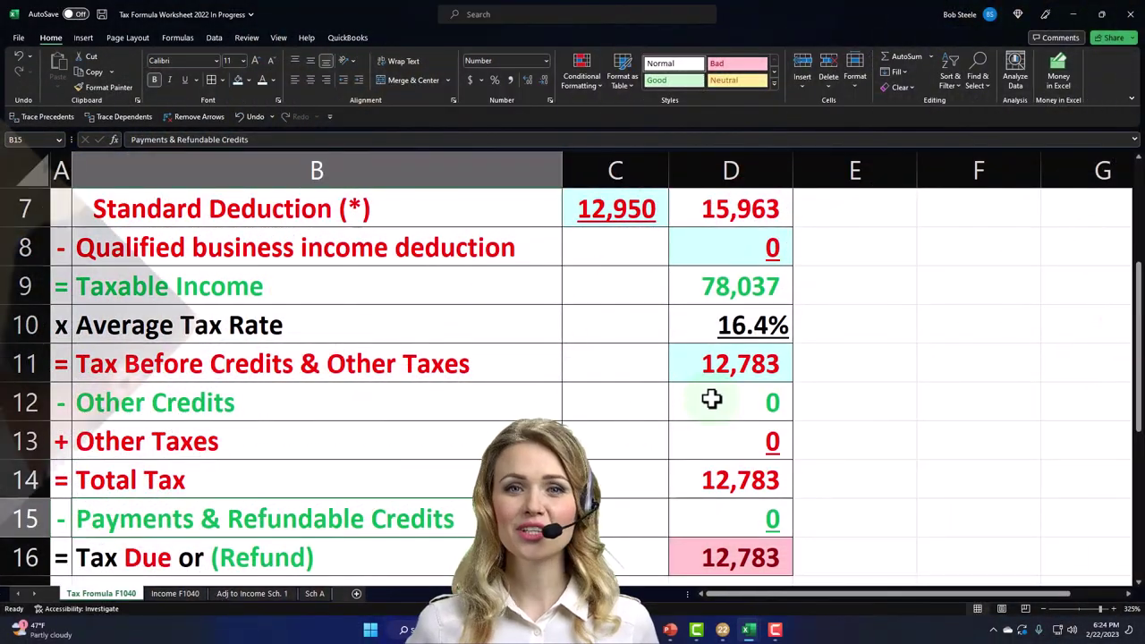
scroll(711, 399, "up", 2)
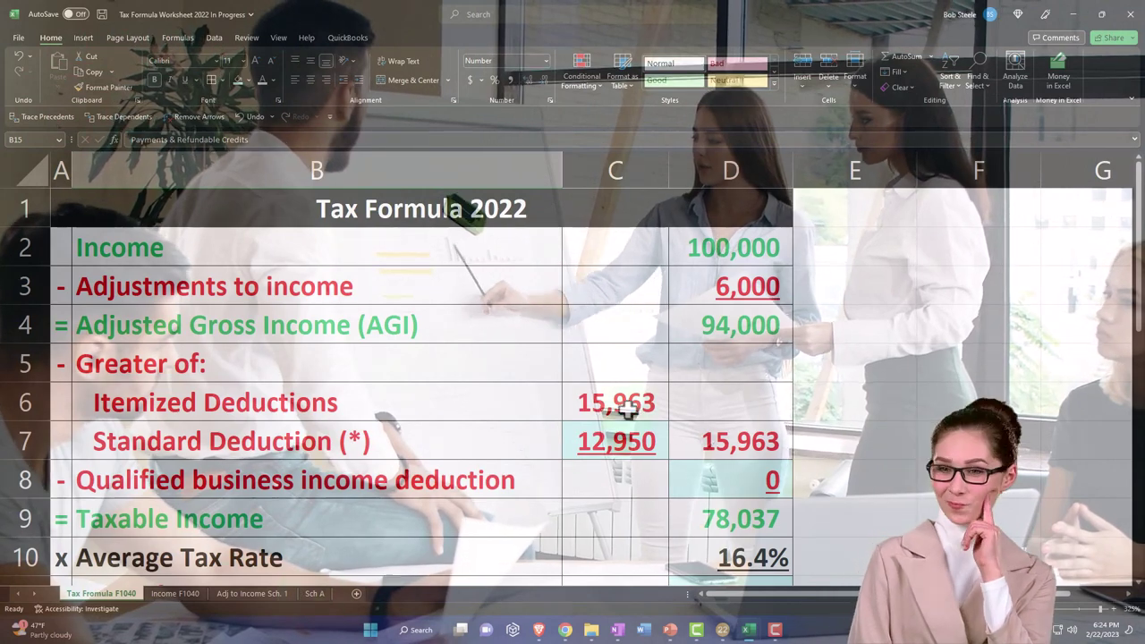
left_click(704, 253)
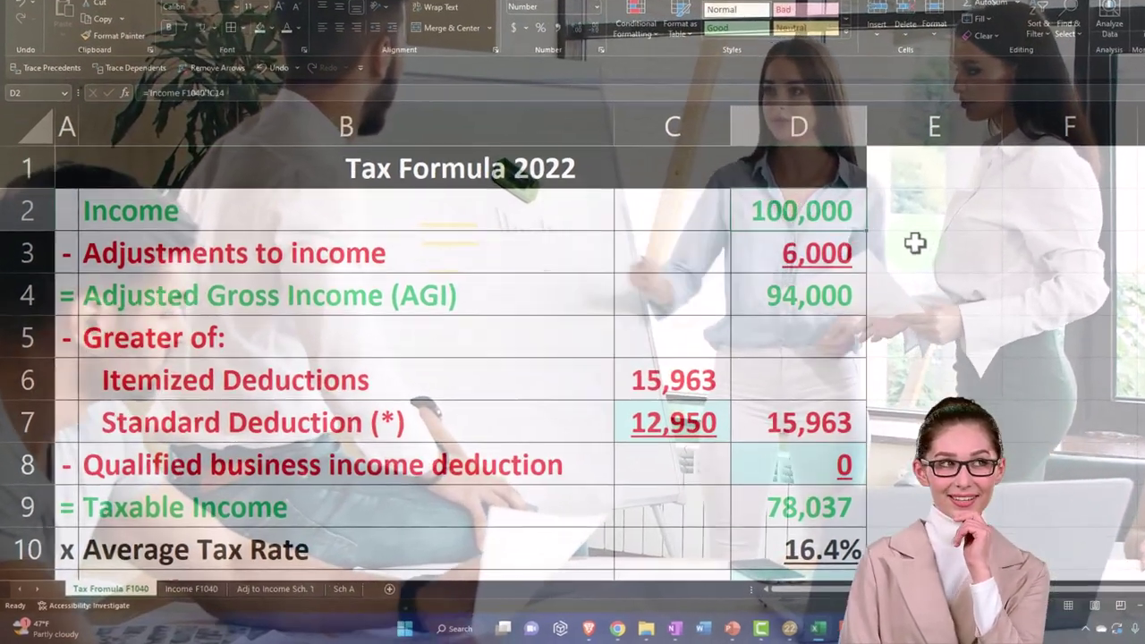
key("Down")
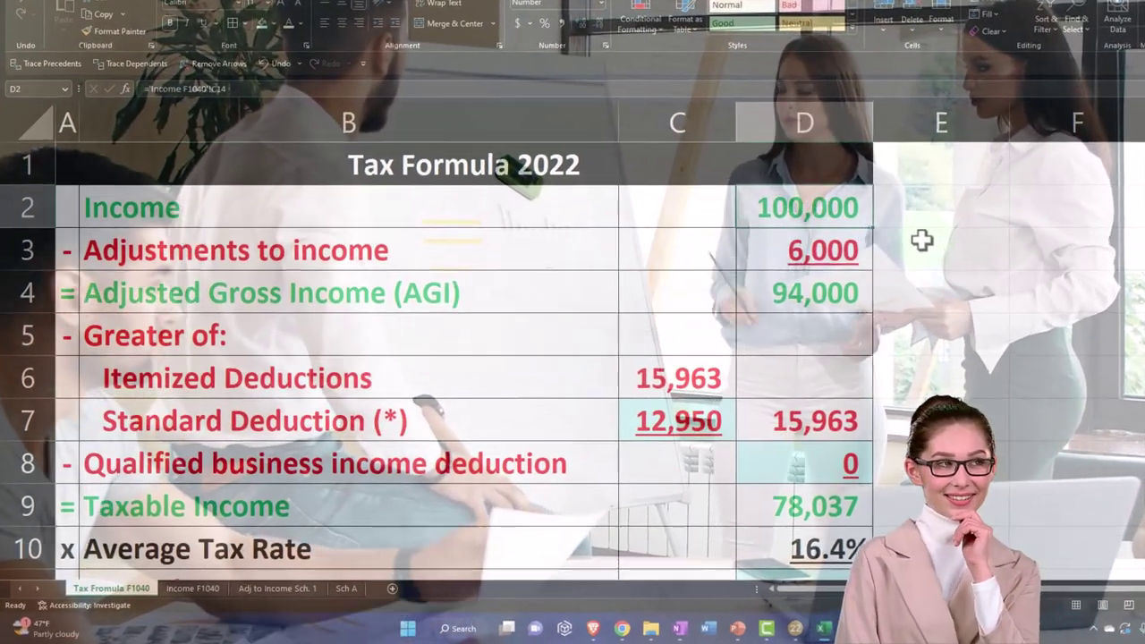